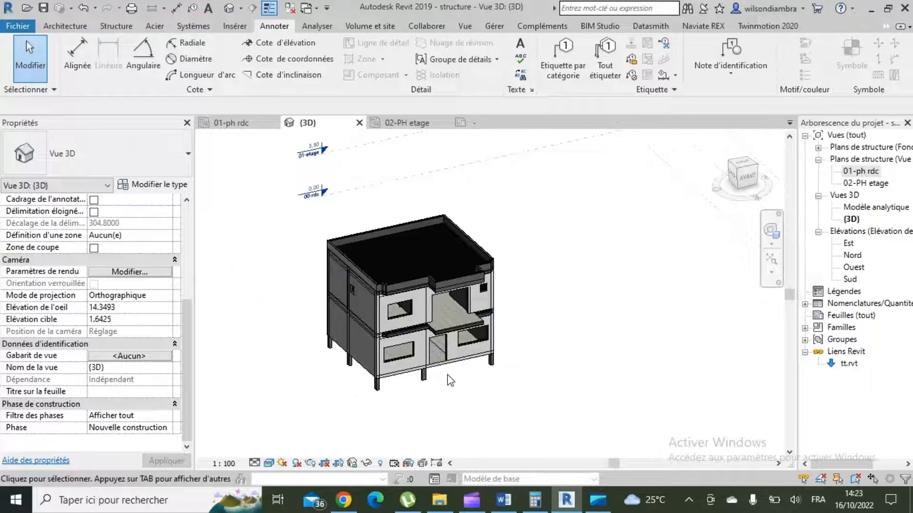
- Examine the building with its linked architectural model from several sides in the 3D view
{"action": "scroll", "coordinate": [526, 285], "scroll_direction": "up", "scroll_amount": 2}
{"action": "left_click", "coordinate": [770, 232]}
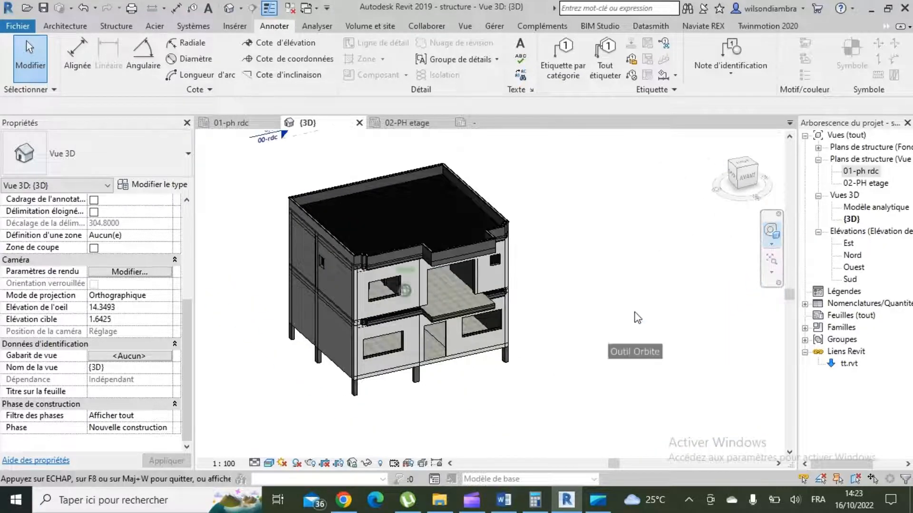
{"action": "left_click_drag", "start_coordinate": [637, 340], "coordinate": [462, 308]}
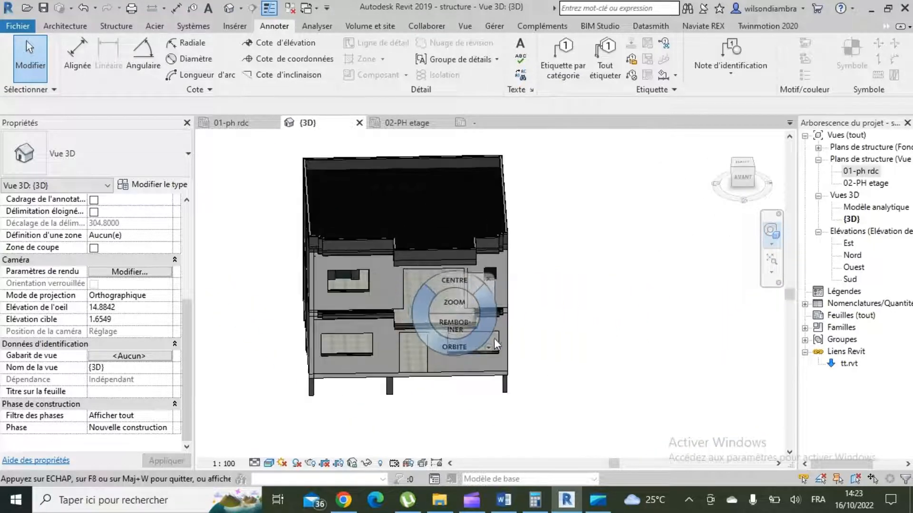
{"action": "left_click_drag", "start_coordinate": [386, 333], "coordinate": [382, 317]}
{"action": "scroll", "coordinate": [604, 253], "scroll_direction": "up", "scroll_amount": 1}
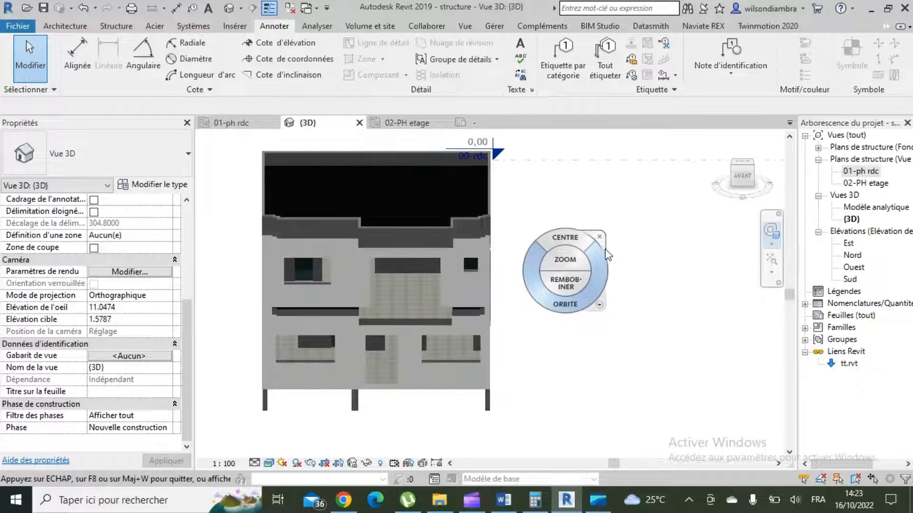
{"action": "scroll", "coordinate": [593, 239], "scroll_direction": "down", "scroll_amount": 3}
{"action": "mouse_move", "coordinate": [472, 300]}
{"action": "left_mouse_down"}
{"action": "mouse_move", "coordinate": [492, 227]}
{"action": "mouse_move", "coordinate": [523, 237]}
{"action": "left_mouse_up"}
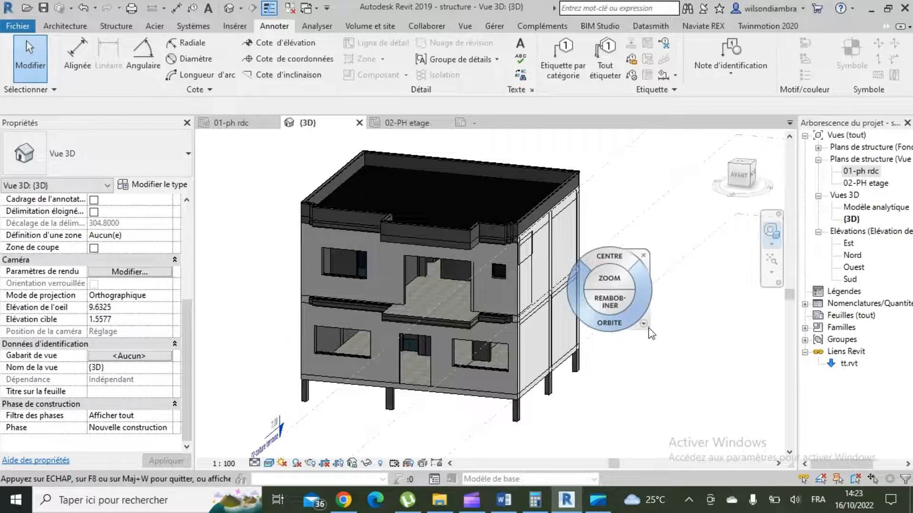
{"action": "scroll", "coordinate": [642, 323], "scroll_direction": "down", "scroll_amount": 2}
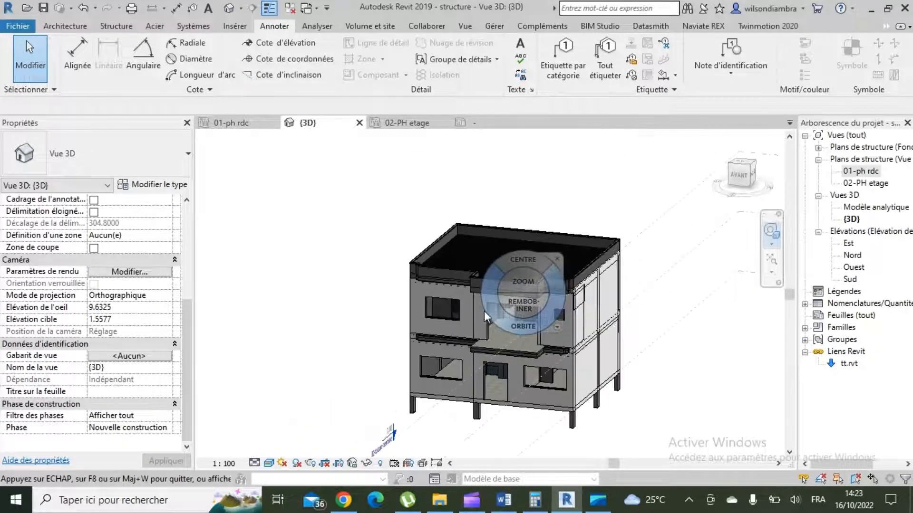
{"action": "left_click_drag", "start_coordinate": [484, 311], "coordinate": [581, 329]}
{"action": "scroll", "coordinate": [484, 290], "scroll_direction": "down", "scroll_amount": 2}
{"action": "scroll", "coordinate": [484, 295], "scroll_direction": "down", "scroll_amount": 1}
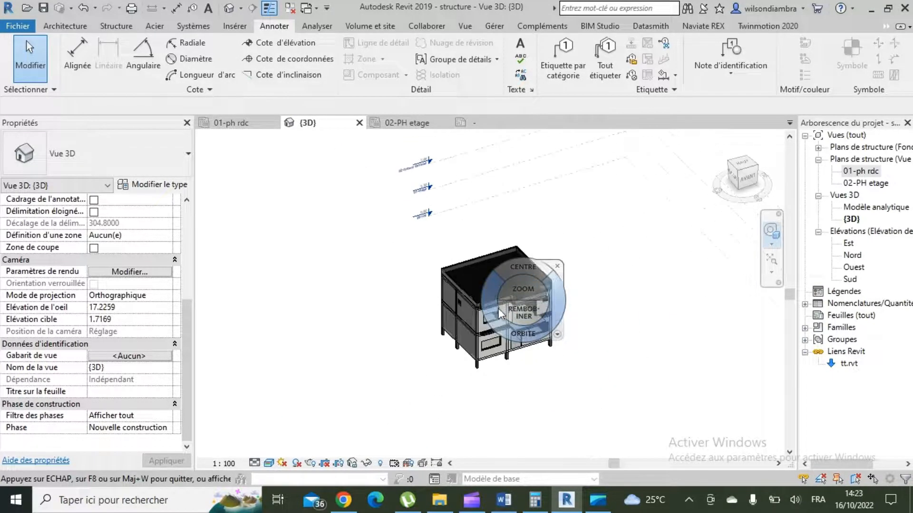
{"action": "scroll", "coordinate": [525, 311], "scroll_direction": "up", "scroll_amount": 2}
{"action": "left_click_drag", "start_coordinate": [476, 335], "coordinate": [512, 354]}
{"action": "scroll", "coordinate": [439, 385], "scroll_direction": "down", "scroll_amount": 3}
{"action": "scroll", "coordinate": [512, 280], "scroll_direction": "up", "scroll_amount": 1}
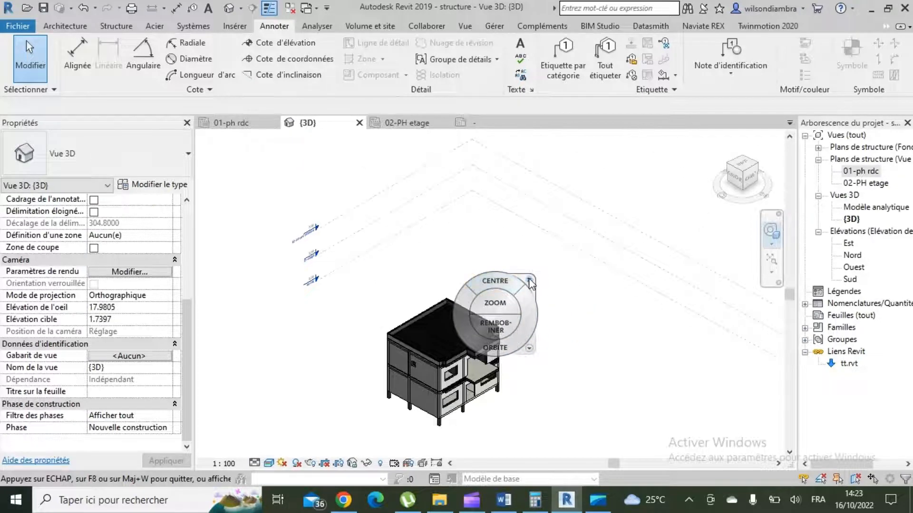
{"action": "left_click", "coordinate": [531, 279]}
{"action": "left_click", "coordinate": [548, 224]}
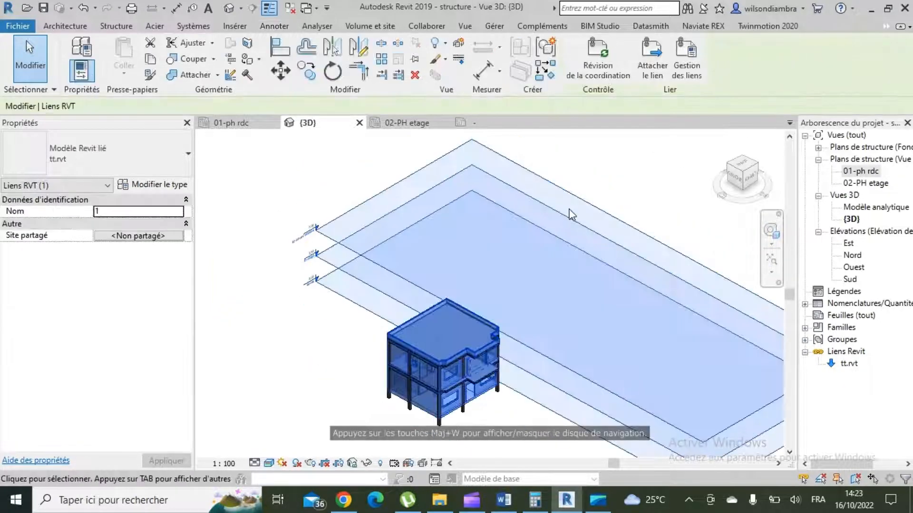
{"action": "key", "text": "Escape"}
- Unload the linked Revit model tt.rvt from the project
{"action": "scroll", "coordinate": [428, 257], "scroll_direction": "down", "scroll_amount": 1}
{"action": "scroll", "coordinate": [415, 340], "scroll_direction": "up", "scroll_amount": 2}
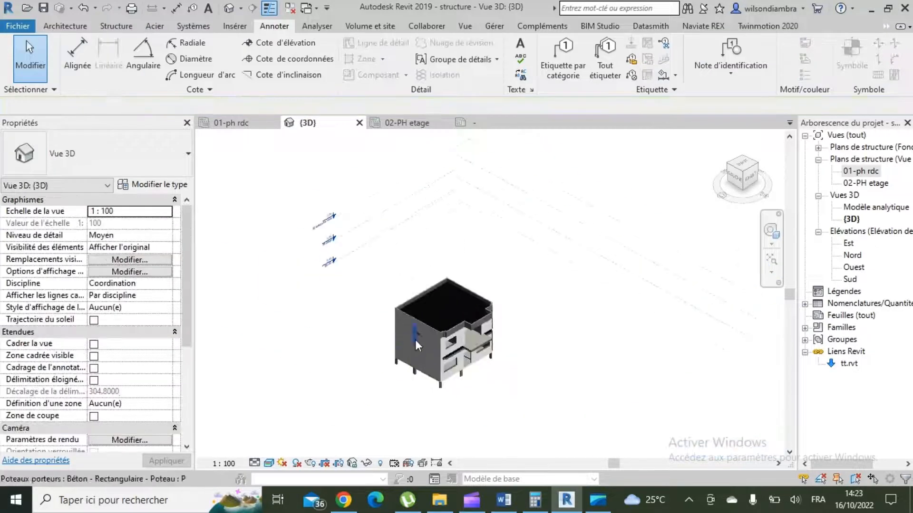
{"action": "right_click", "coordinate": [851, 363]}
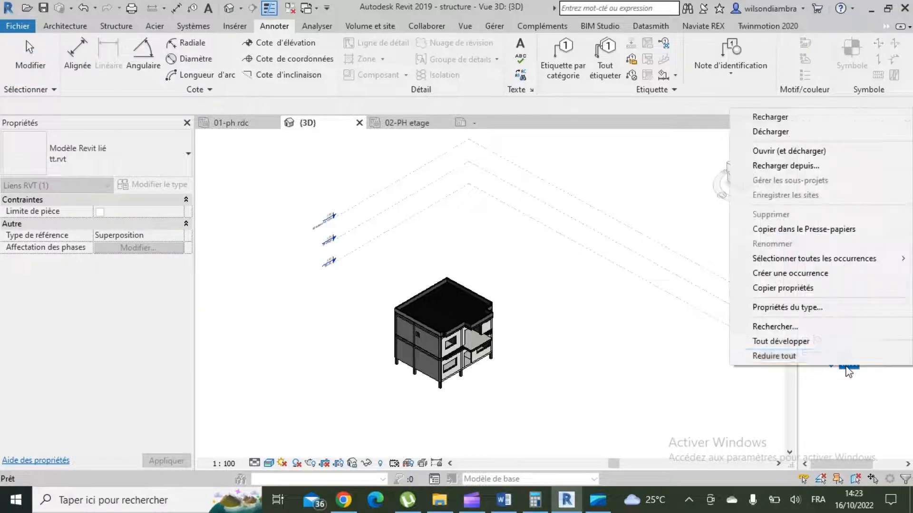
{"action": "left_click", "coordinate": [810, 134]}
{"action": "left_click", "coordinate": [484, 271]}
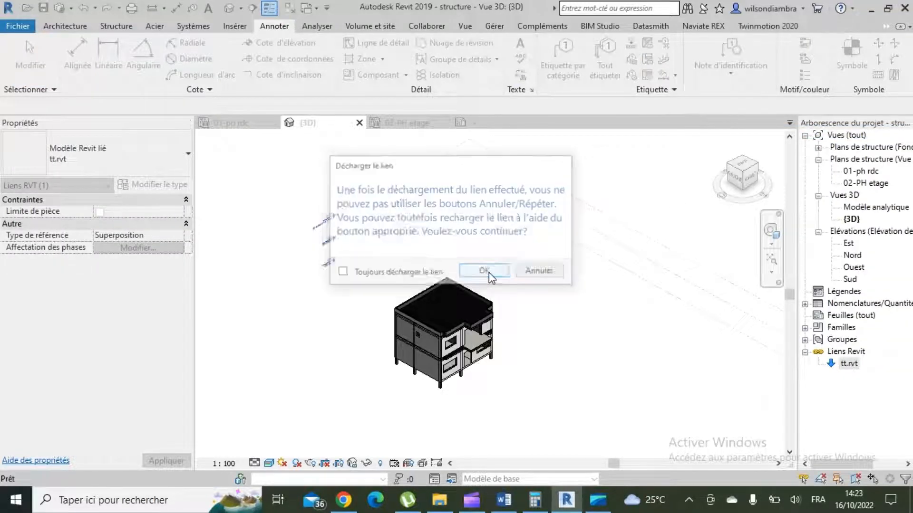
- Orbit around the remaining concrete structure in 3D to examine its columns, beams and slabs
{"action": "scroll", "coordinate": [450, 301], "scroll_direction": "up", "scroll_amount": 1}
{"action": "scroll", "coordinate": [483, 242], "scroll_direction": "down", "scroll_amount": 1}
{"action": "scroll", "coordinate": [414, 388], "scroll_direction": "up", "scroll_amount": 3}
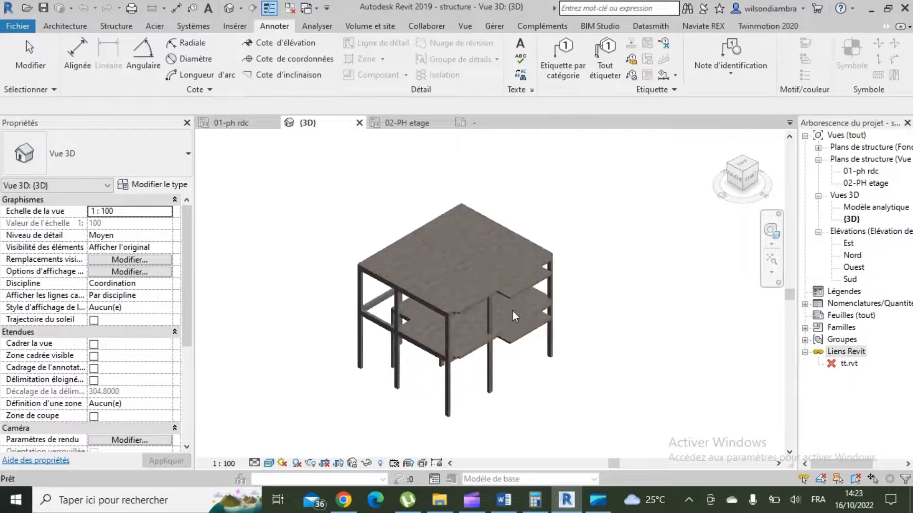
{"action": "left_click", "coordinate": [771, 230]}
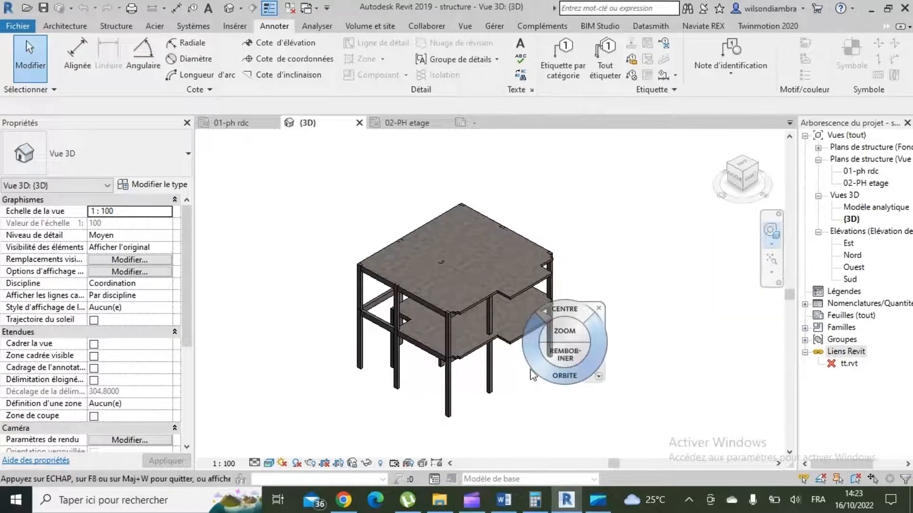
{"action": "left_click_drag", "start_coordinate": [589, 343], "coordinate": [500, 354]}
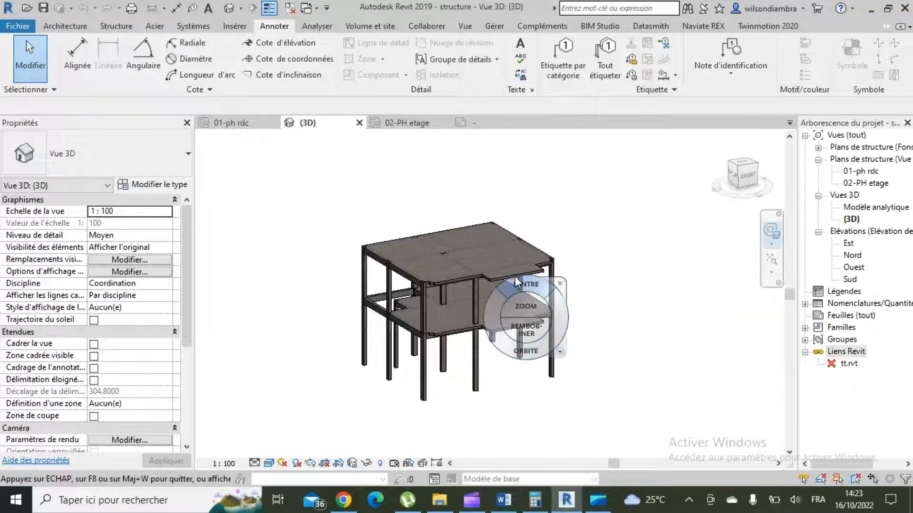
{"action": "left_click", "coordinate": [562, 282]}
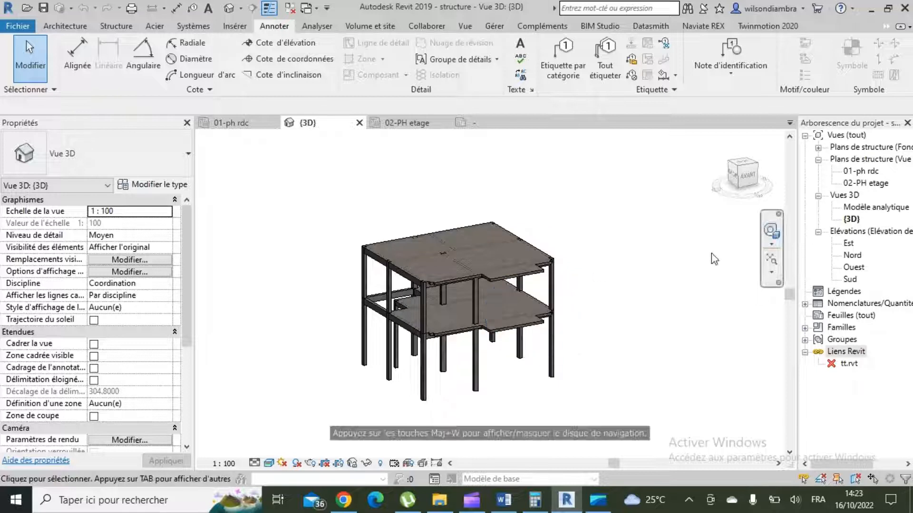
- Open the structural plan 01-ph rdc and review the beam layout between the grids
{"action": "double_click", "coordinate": [862, 172]}
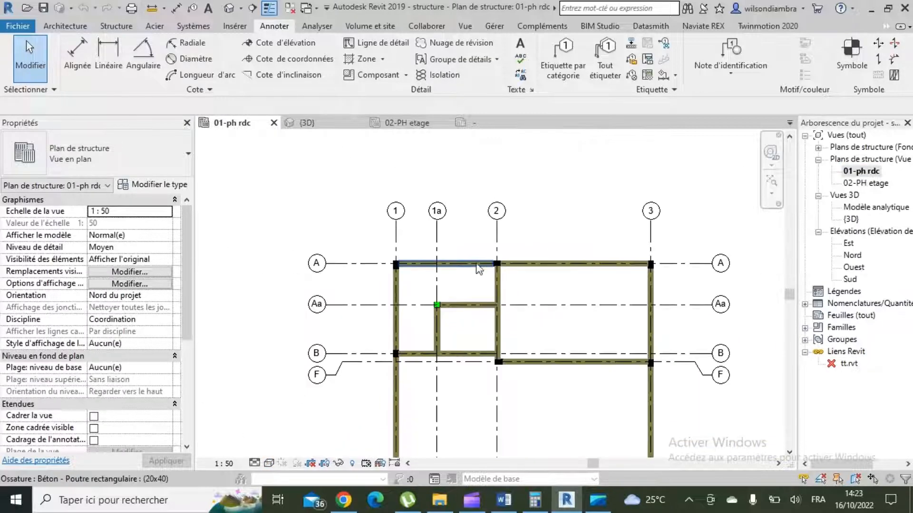
{"action": "scroll", "coordinate": [478, 268], "scroll_direction": "down", "scroll_amount": 2}
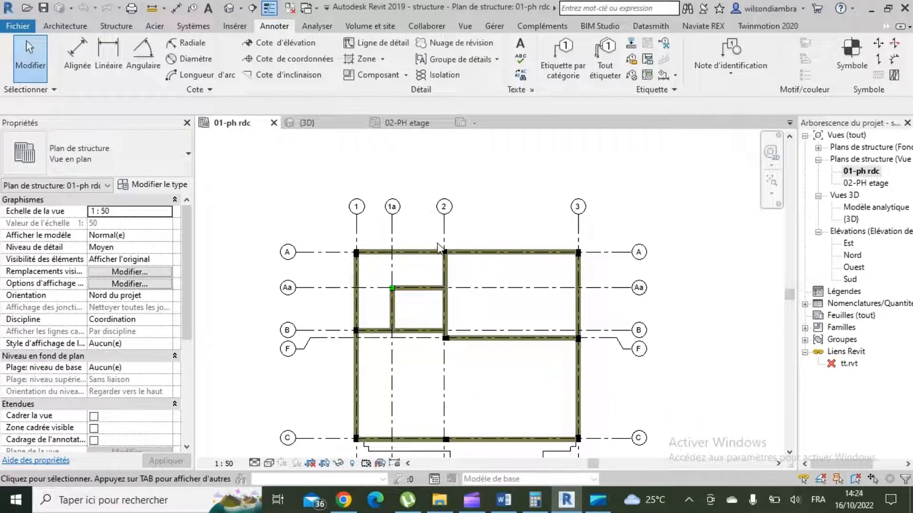
{"action": "scroll", "coordinate": [465, 206], "scroll_direction": "down", "scroll_amount": 1}
{"action": "scroll", "coordinate": [434, 294], "scroll_direction": "up", "scroll_amount": 1}
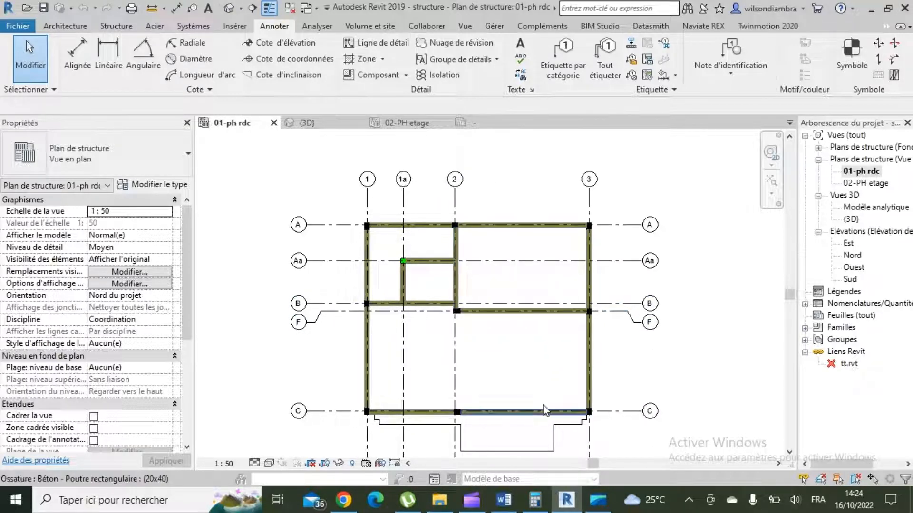
{"action": "scroll", "coordinate": [509, 332], "scroll_direction": "up", "scroll_amount": 1}
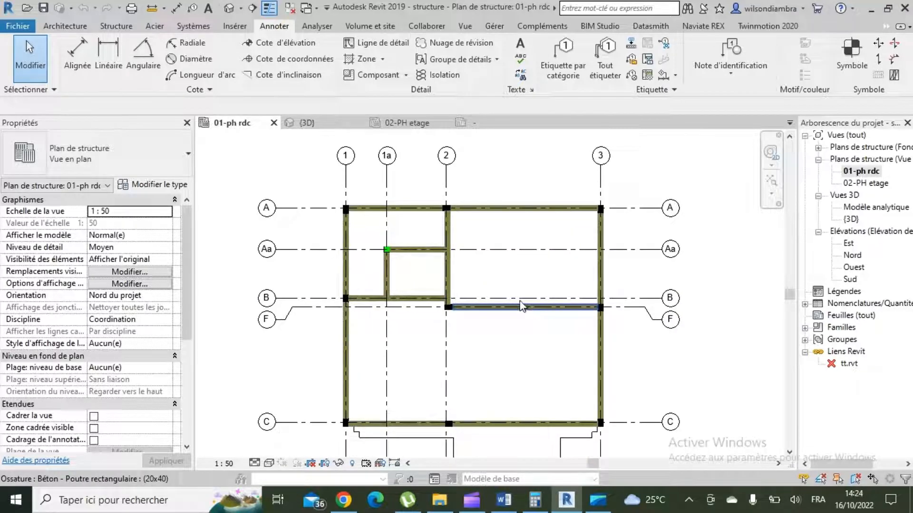
{"action": "scroll", "coordinate": [423, 195], "scroll_direction": "up", "scroll_amount": 1}
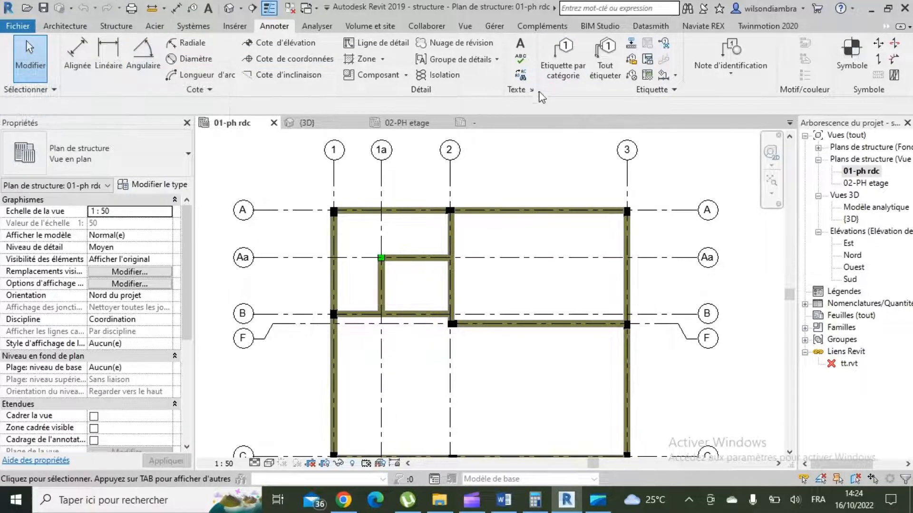
- Tag by category the beam on grid A between grids 1 and 2, with a horizontal tag and no leader
{"action": "left_click", "coordinate": [563, 59]}
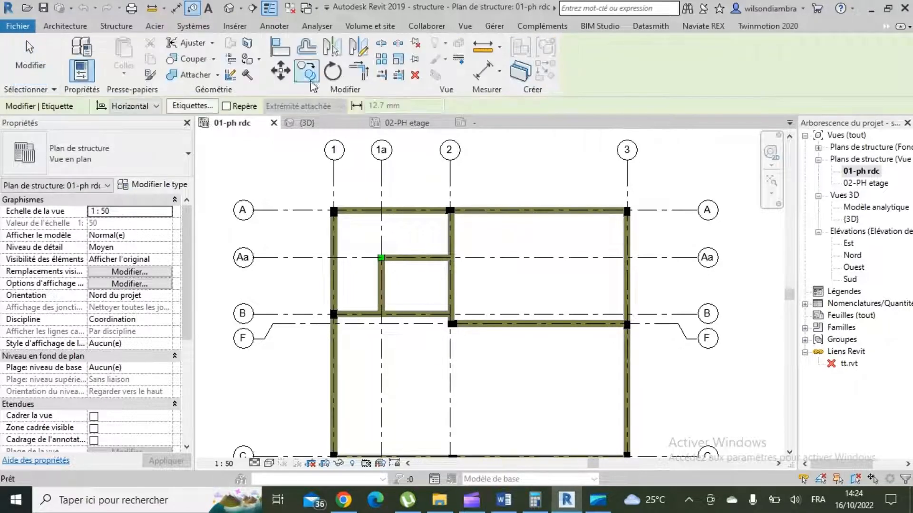
{"action": "scroll", "coordinate": [386, 204], "scroll_direction": "up", "scroll_amount": 1}
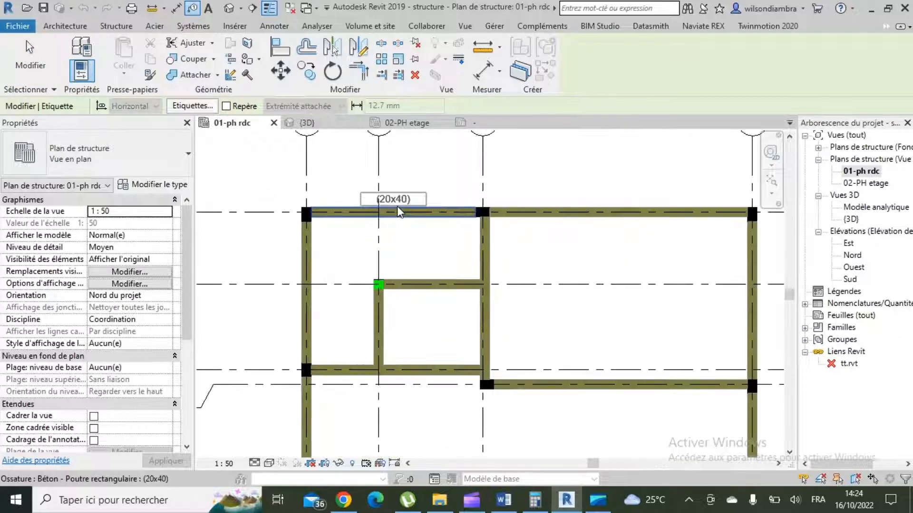
{"action": "left_click", "coordinate": [403, 217]}
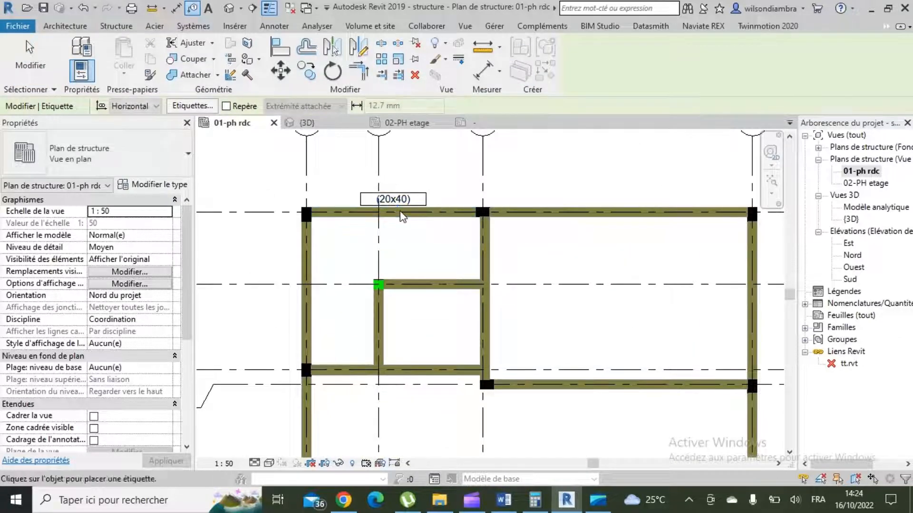
{"action": "key", "text": "Escape"}
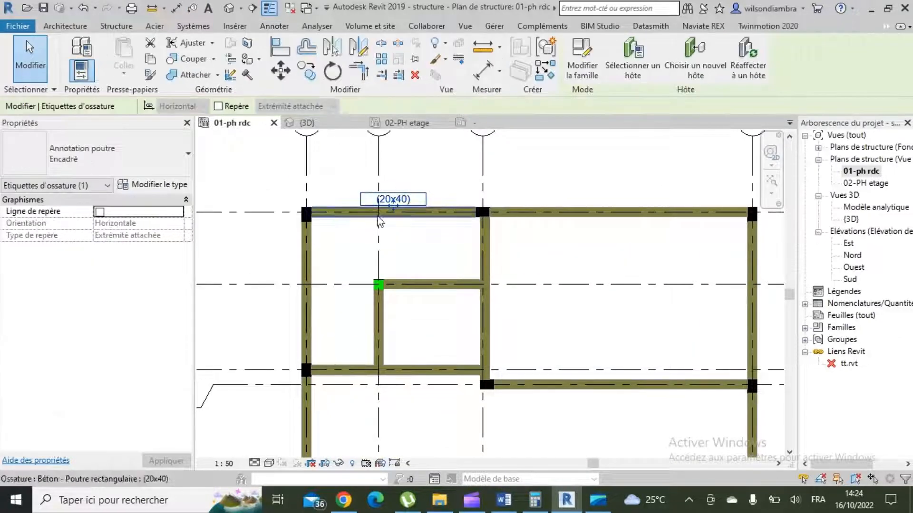
- Change the type of the tag on the grid A beam between grids 1 and 2 to Annotation poutre Standard
{"action": "left_click", "coordinate": [133, 155]}
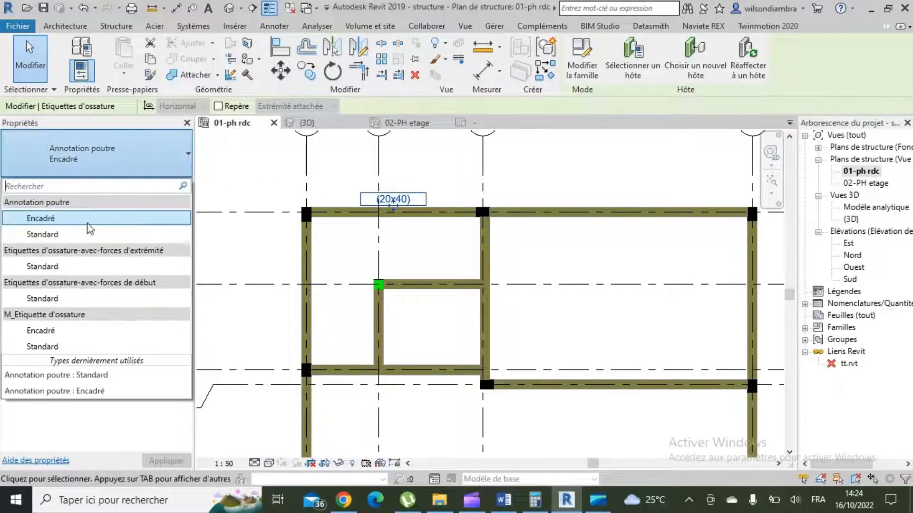
{"action": "left_click", "coordinate": [51, 234]}
{"action": "scroll", "coordinate": [409, 225], "scroll_direction": "up", "scroll_amount": 2}
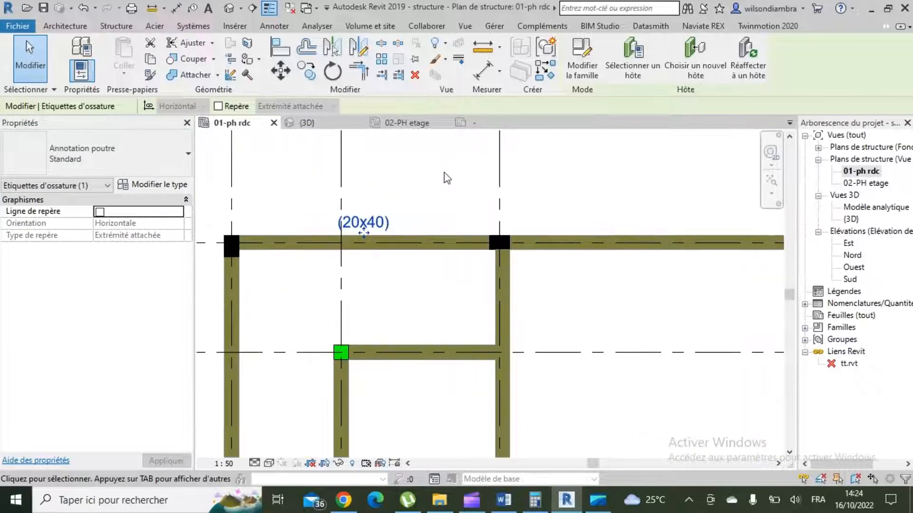
{"action": "key", "text": "Escape"}
{"action": "scroll", "coordinate": [409, 227], "scroll_direction": "down", "scroll_amount": 1}
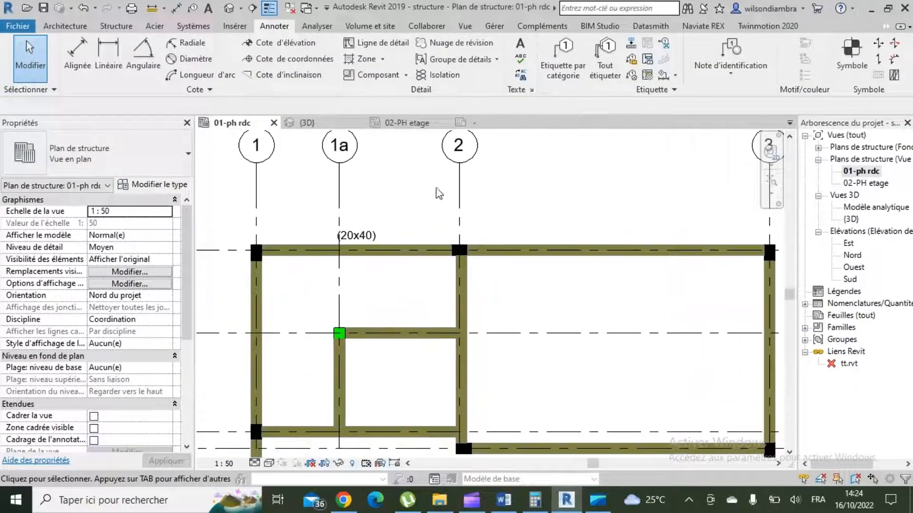
- Tag all untagged structural framing in the current view with the Annotation poutre : Encadré tag, without leaders
{"action": "left_click", "coordinate": [610, 76]}
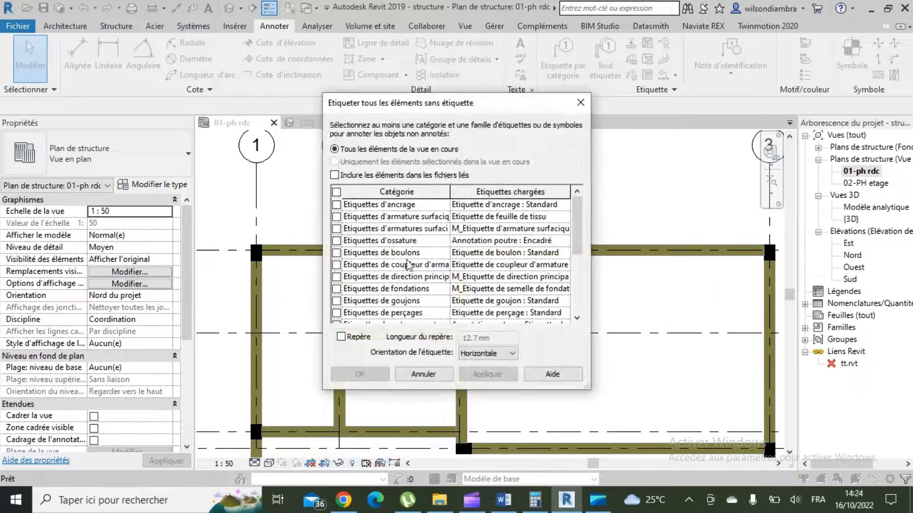
{"action": "left_click", "coordinate": [336, 241]}
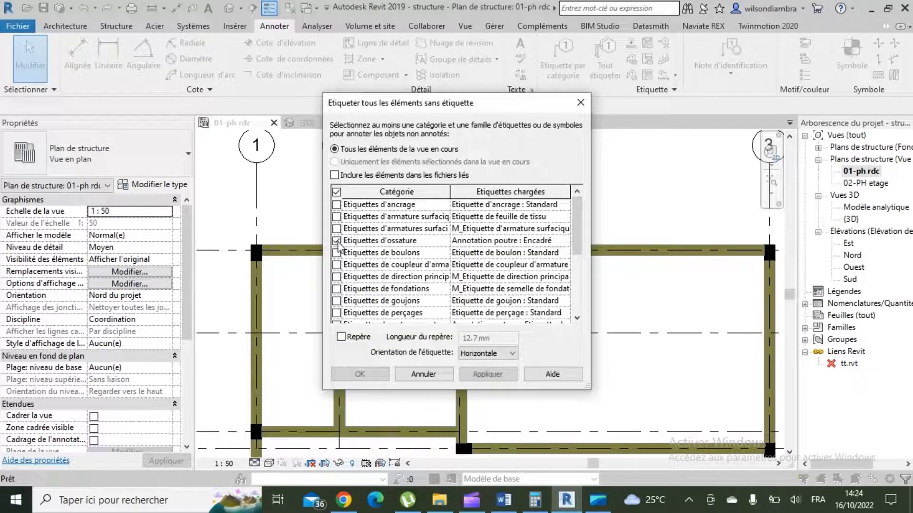
{"action": "left_click", "coordinate": [486, 375]}
{"action": "left_click", "coordinate": [360, 374]}
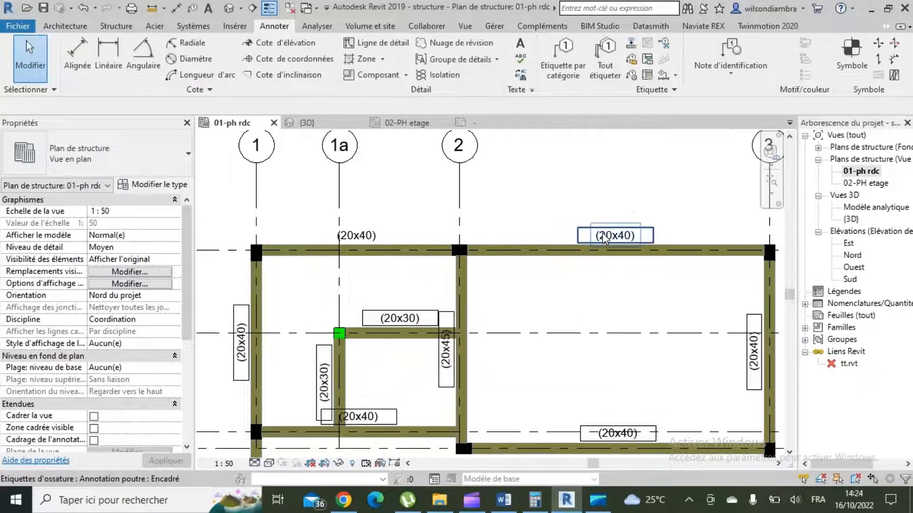
- Select all the boxed beam tags visible in the view and change their type to Annotation poutre Standard
{"action": "left_click", "coordinate": [649, 233]}
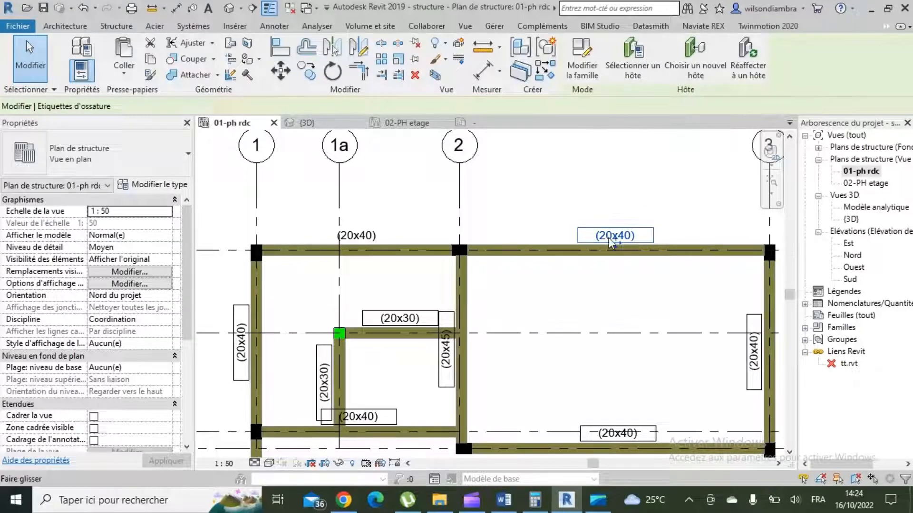
{"action": "right_click", "coordinate": [593, 235]}
{"action": "mouse_move", "coordinate": [772, 333]}
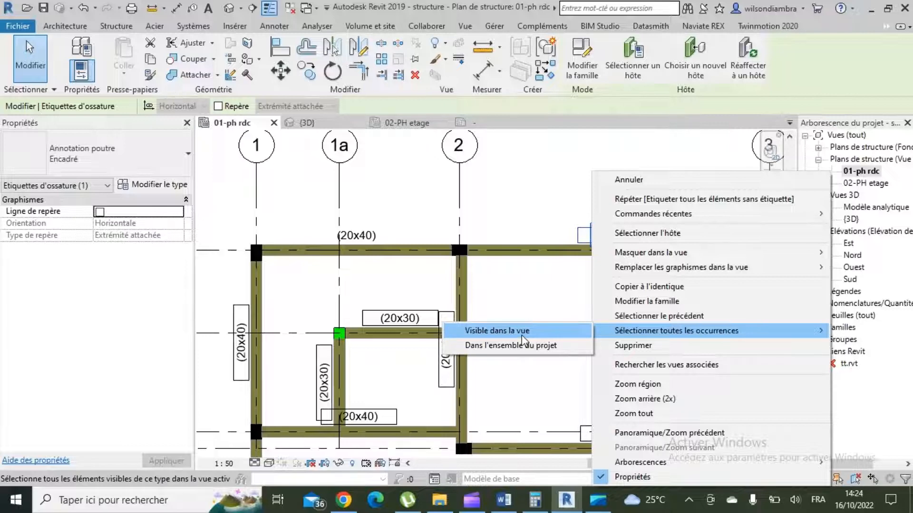
{"action": "left_click", "coordinate": [540, 333]}
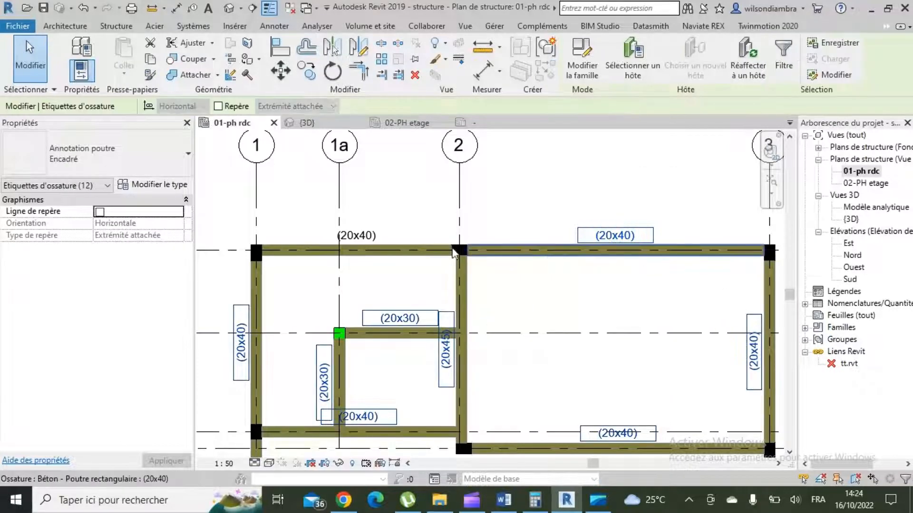
{"action": "left_click", "coordinate": [129, 160]}
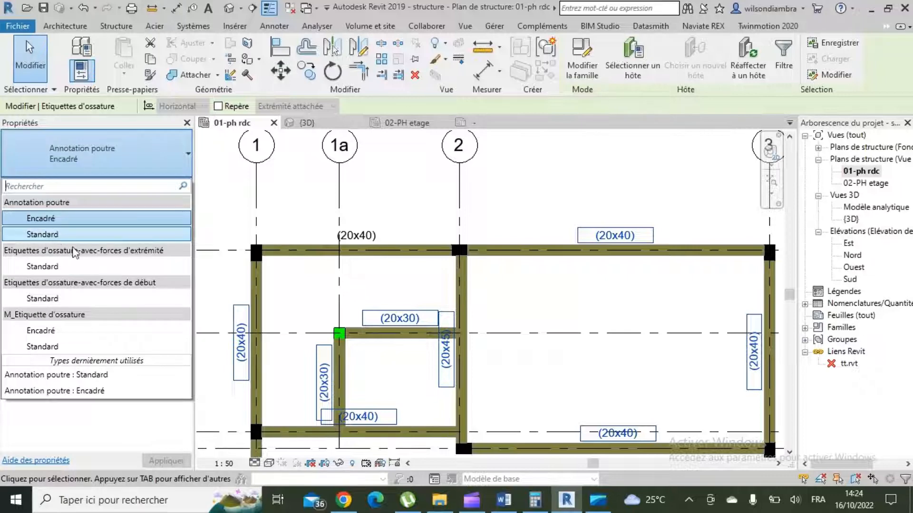
{"action": "left_click", "coordinate": [42, 234]}
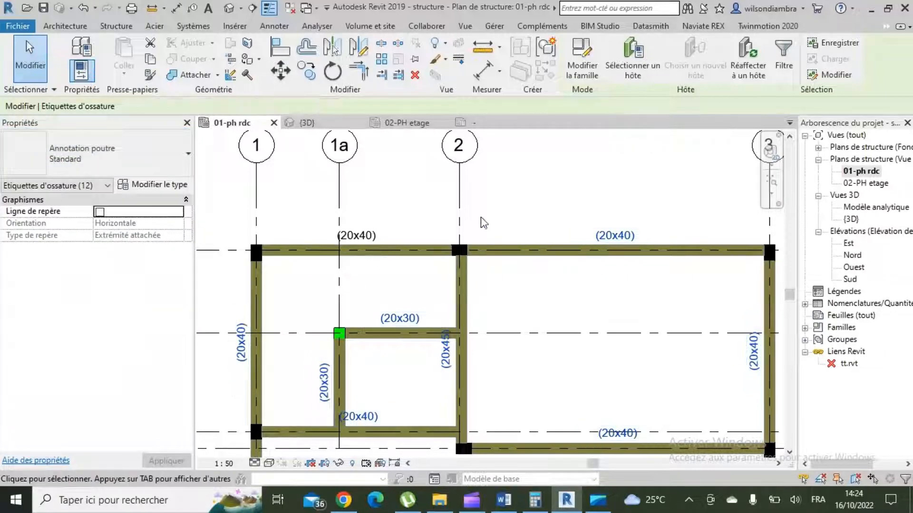
- Clear the tag selection and examine the beam tags around grids 1 to 2 up close
{"action": "left_click", "coordinate": [430, 219]}
{"action": "scroll", "coordinate": [414, 214], "scroll_direction": "up", "scroll_amount": 2}
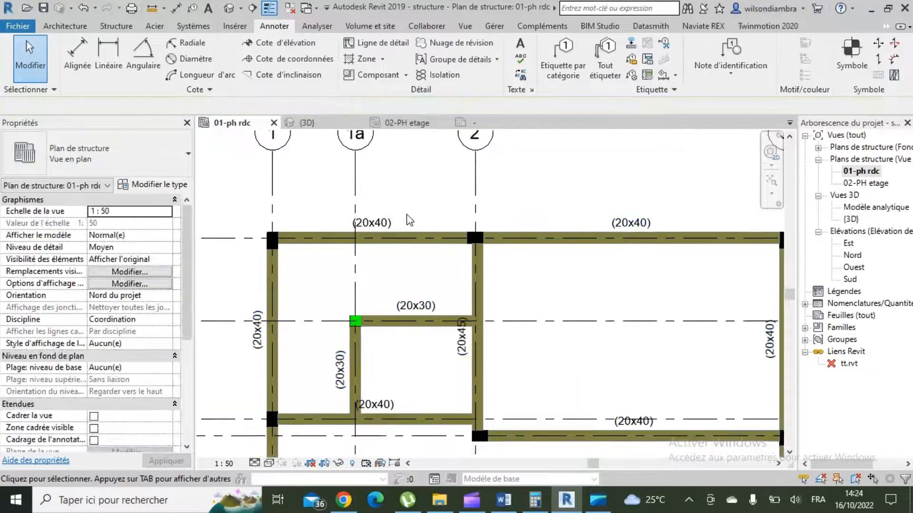
{"action": "scroll", "coordinate": [399, 204], "scroll_direction": "down", "scroll_amount": 2}
{"action": "scroll", "coordinate": [340, 200], "scroll_direction": "up", "scroll_amount": 2}
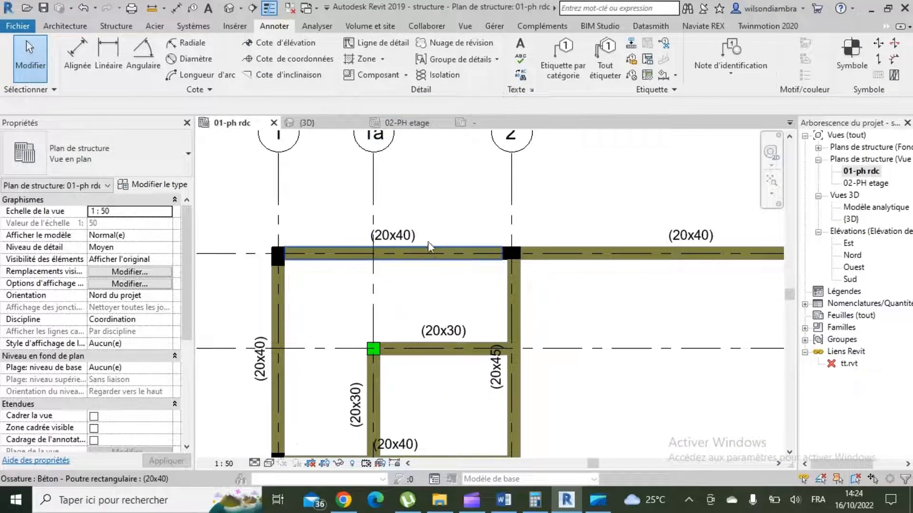
{"action": "scroll", "coordinate": [419, 235], "scroll_direction": "down", "scroll_amount": 2}
{"action": "scroll", "coordinate": [371, 238], "scroll_direction": "up", "scroll_amount": 2}
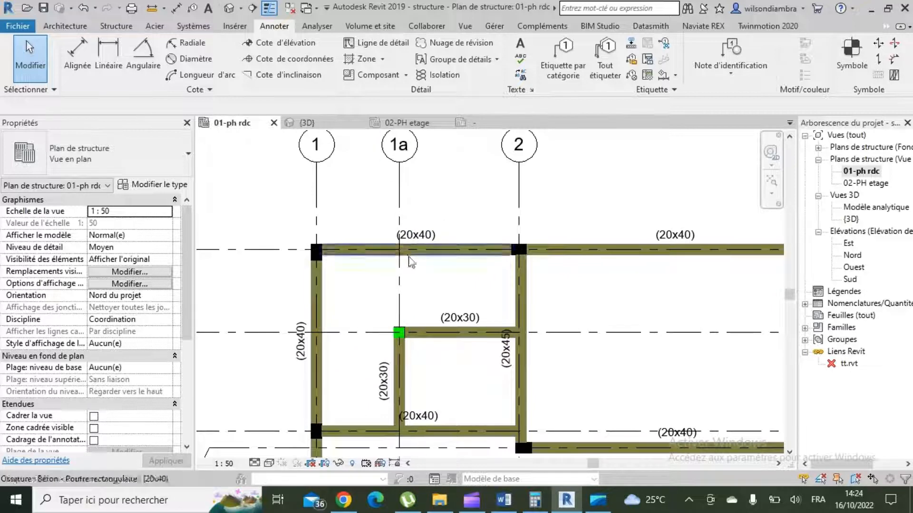
{"action": "scroll", "coordinate": [423, 207], "scroll_direction": "up", "scroll_amount": 1}
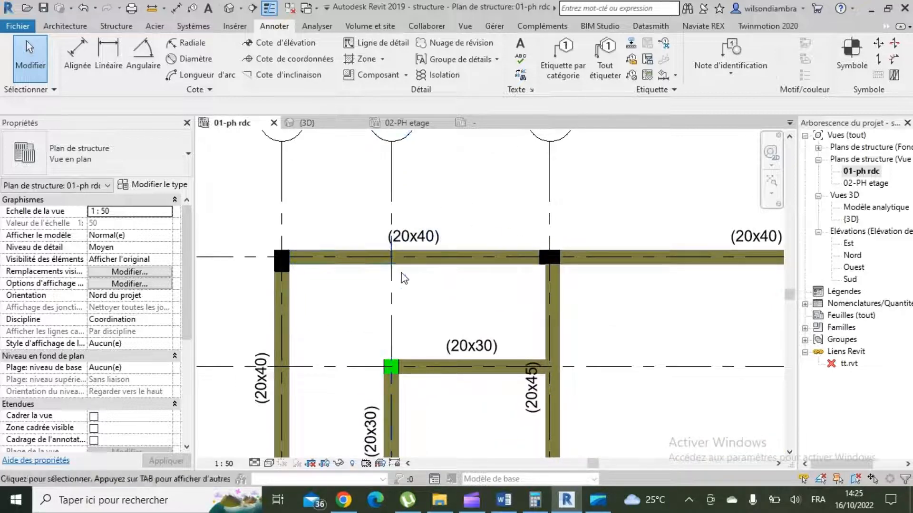
{"action": "scroll", "coordinate": [414, 294], "scroll_direction": "up", "scroll_amount": 1}
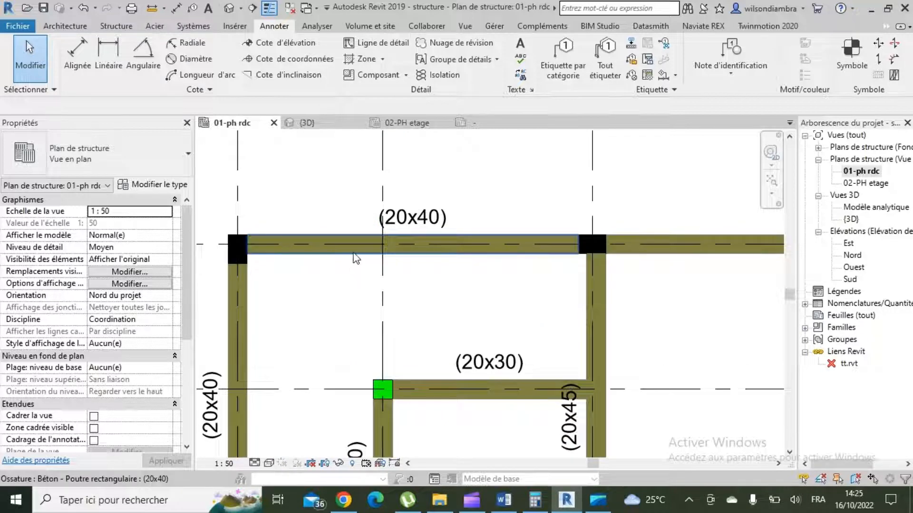
- Set the Identifiant of the beam on grid A between grids 1 and 2 to A1.1
{"action": "left_click", "coordinate": [354, 254]}
{"action": "scroll", "coordinate": [362, 247], "scroll_direction": "down", "scroll_amount": 2}
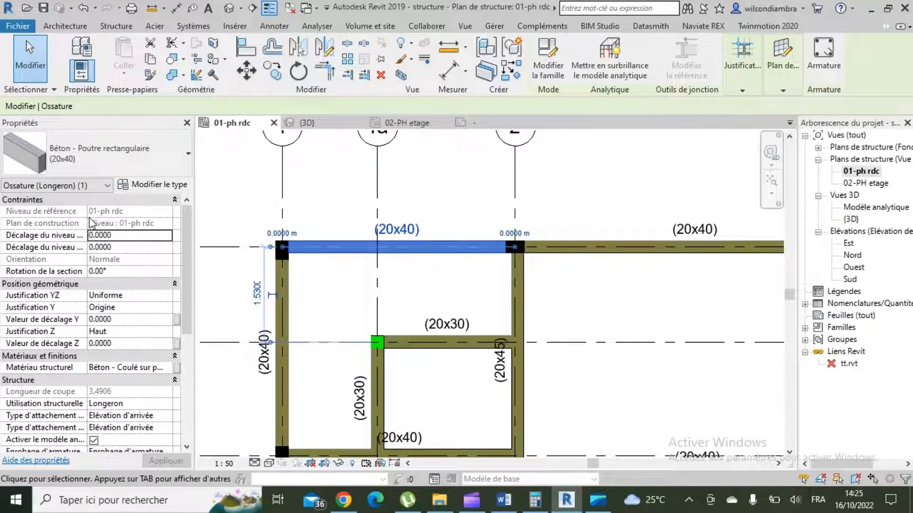
{"action": "scroll", "coordinate": [110, 266], "scroll_direction": "down", "scroll_amount": 5}
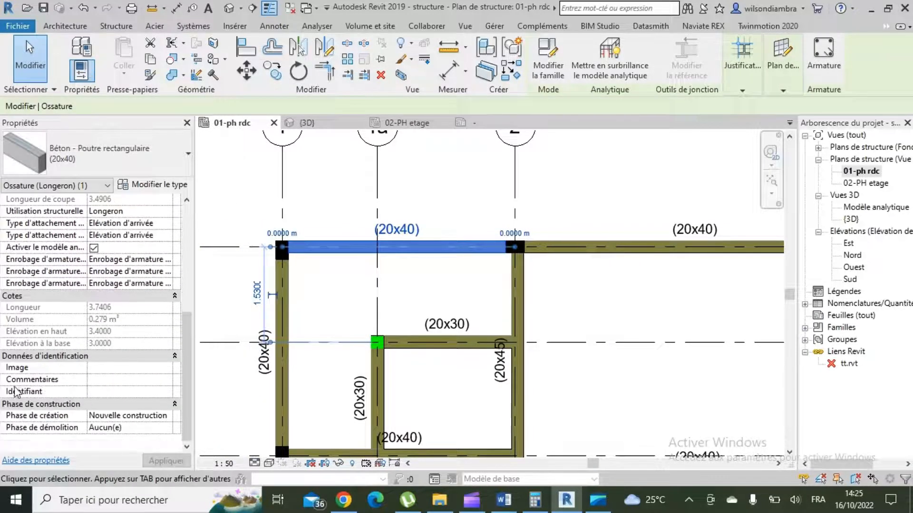
{"action": "left_click", "coordinate": [109, 393]}
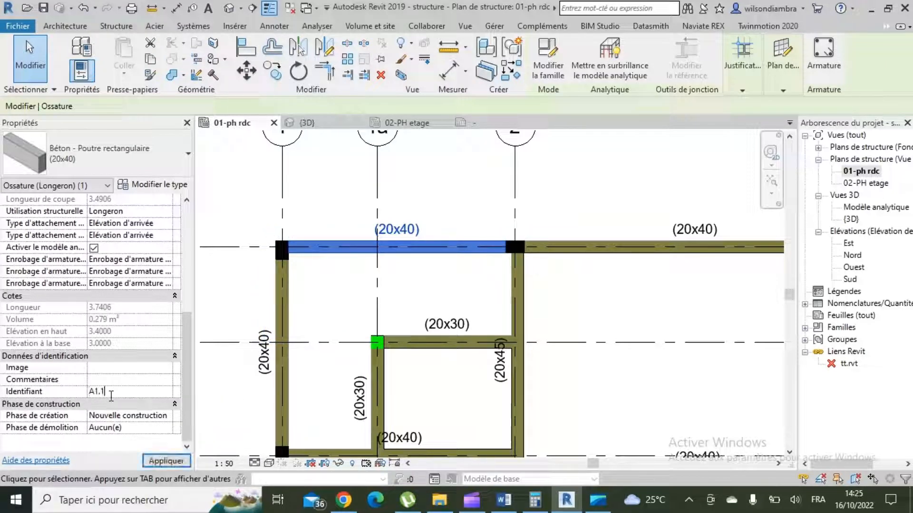
{"action": "type", "text": "A1.1"}
{"action": "key", "text": "Return"}
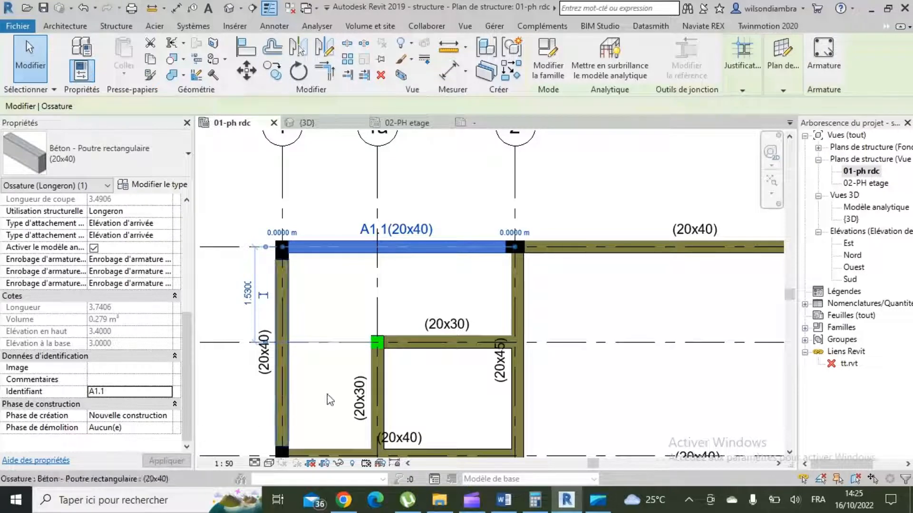
{"action": "scroll", "coordinate": [428, 271], "scroll_direction": "down", "scroll_amount": 1}
{"action": "left_click", "coordinate": [444, 214]}
- Open the Annotation poutre family of the A1.1 tag, examine its label parameters, and return to the 01-ph rdc plan
{"action": "scroll", "coordinate": [422, 250], "scroll_direction": "up", "scroll_amount": 2}
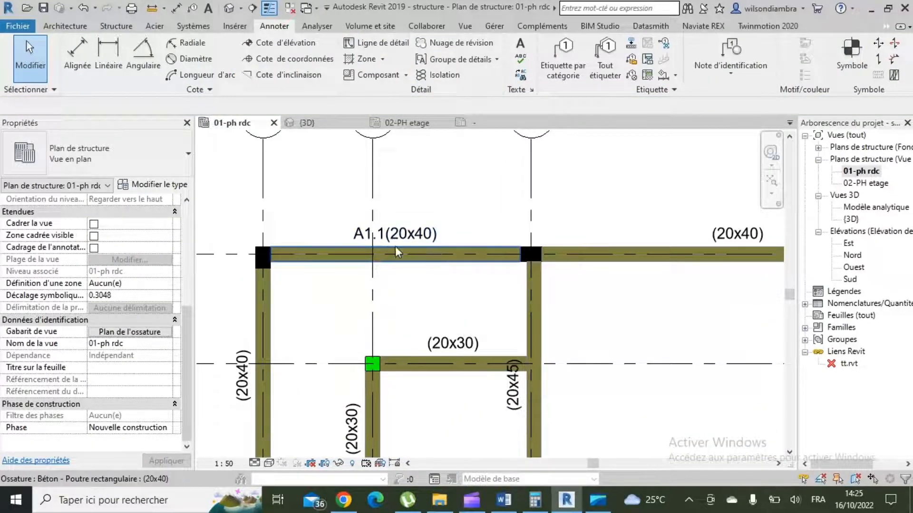
{"action": "scroll", "coordinate": [402, 252], "scroll_direction": "down", "scroll_amount": 1}
{"action": "scroll", "coordinate": [424, 238], "scroll_direction": "up", "scroll_amount": 2}
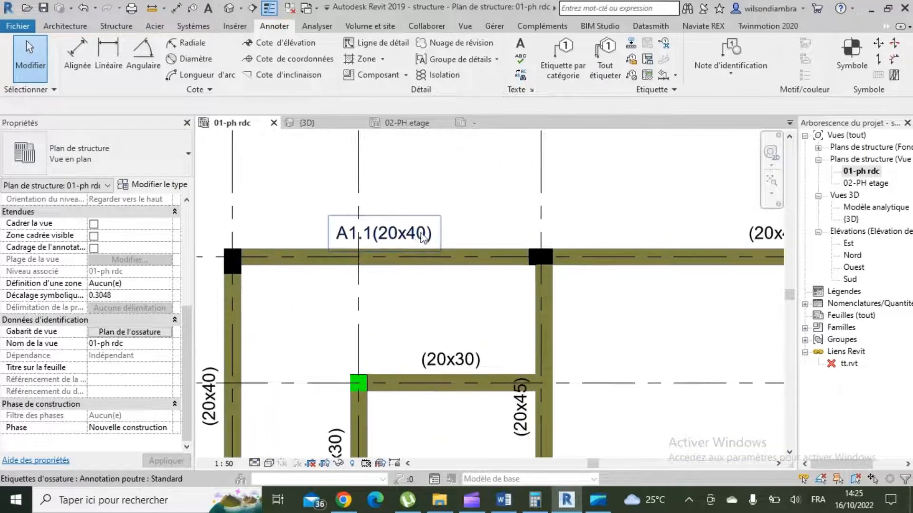
{"action": "left_click", "coordinate": [413, 229]}
{"action": "scroll", "coordinate": [394, 209], "scroll_direction": "down", "scroll_amount": 1}
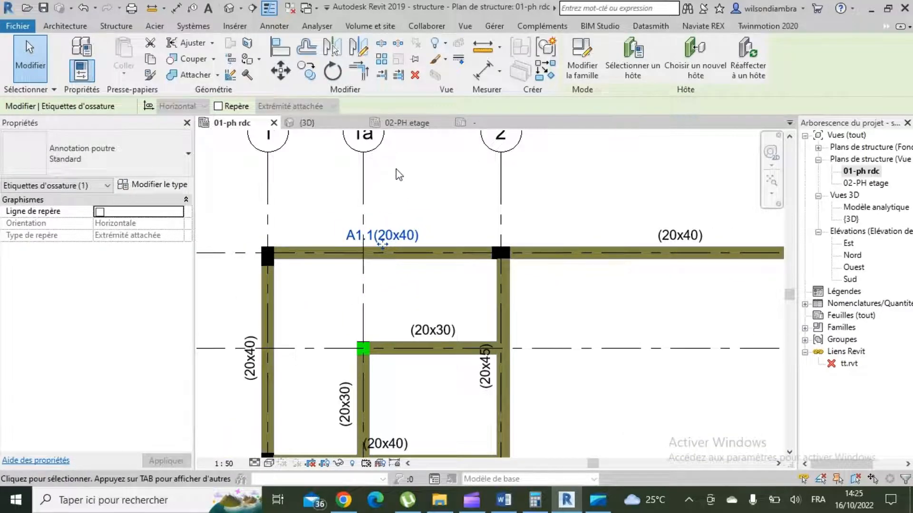
{"action": "left_click", "coordinate": [578, 67]}
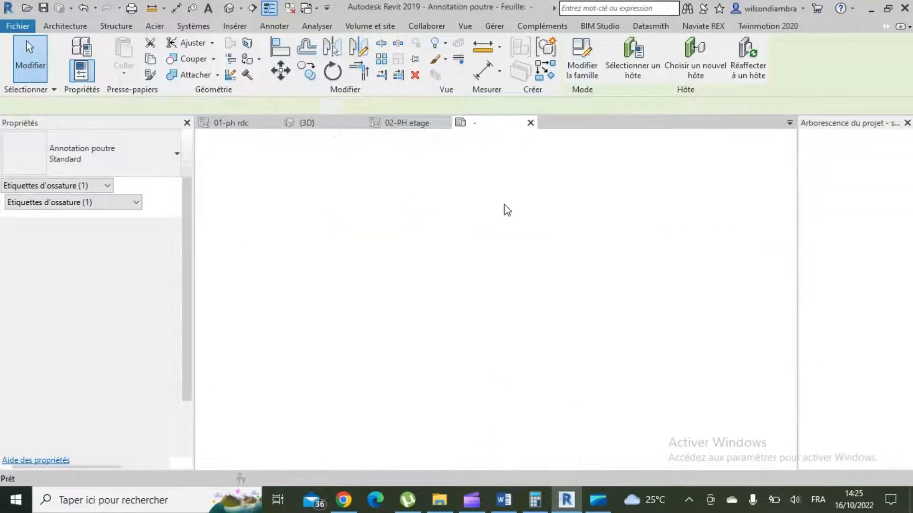
{"action": "left_click", "coordinate": [509, 300]}
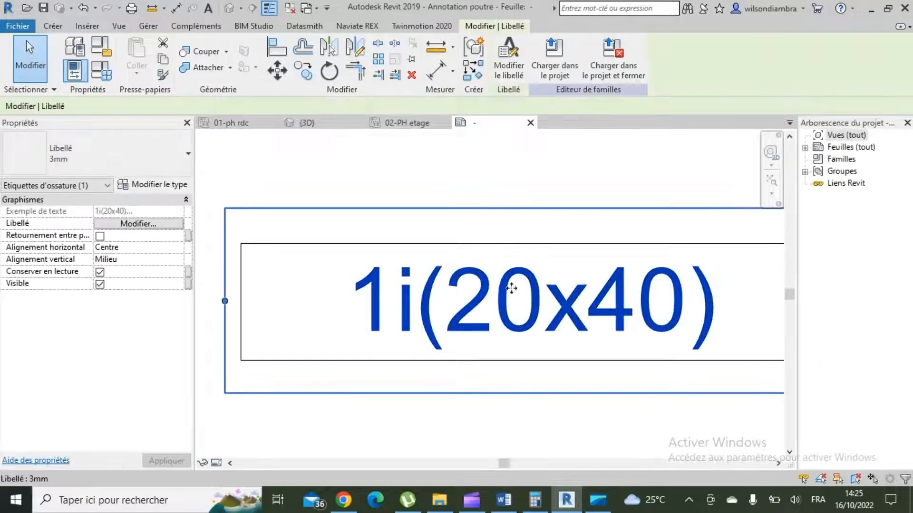
{"action": "left_click", "coordinate": [520, 75]}
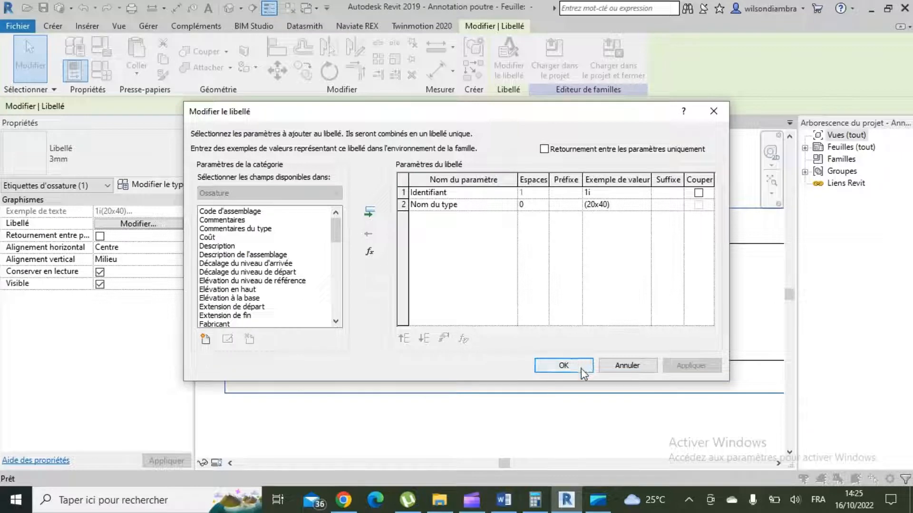
{"action": "left_click", "coordinate": [563, 365]}
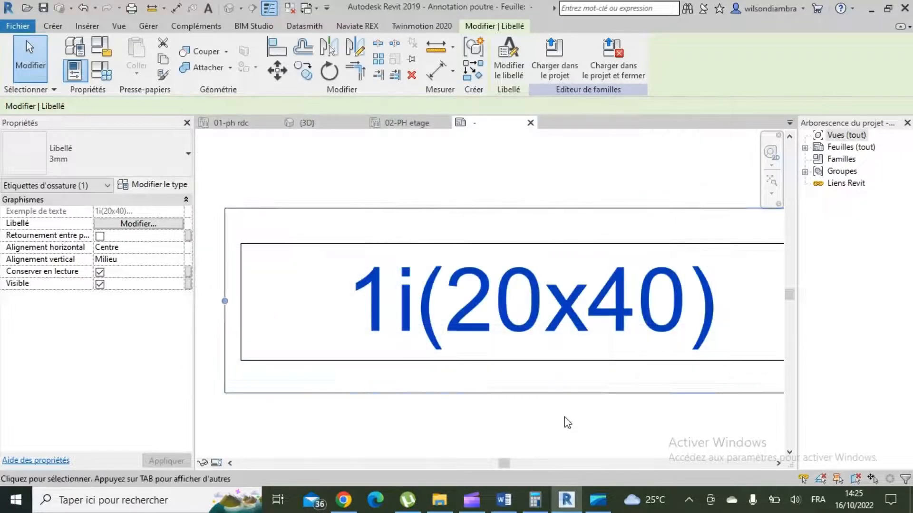
{"action": "left_click", "coordinate": [515, 53]}
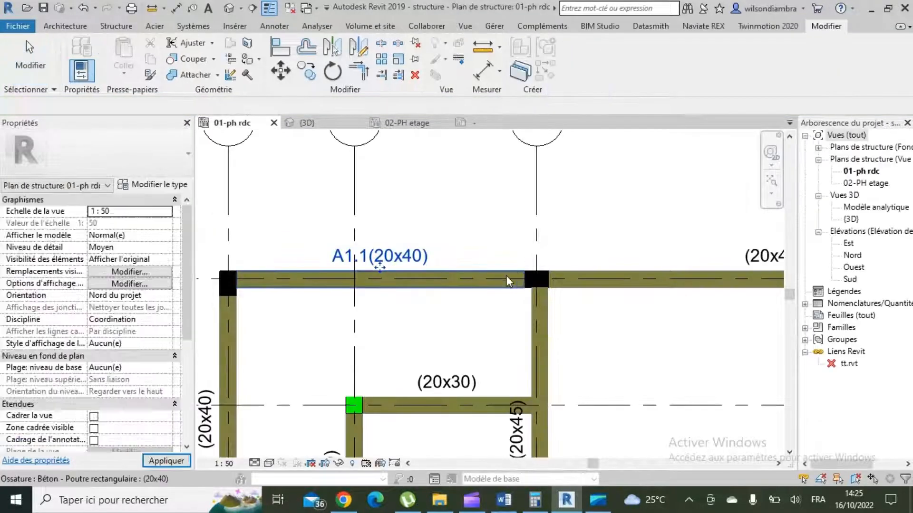
- Set the Identifiant of the beam on grid A between grids 2 and 3 to A1.2
{"action": "scroll", "coordinate": [417, 210], "scroll_direction": "down", "scroll_amount": 5}
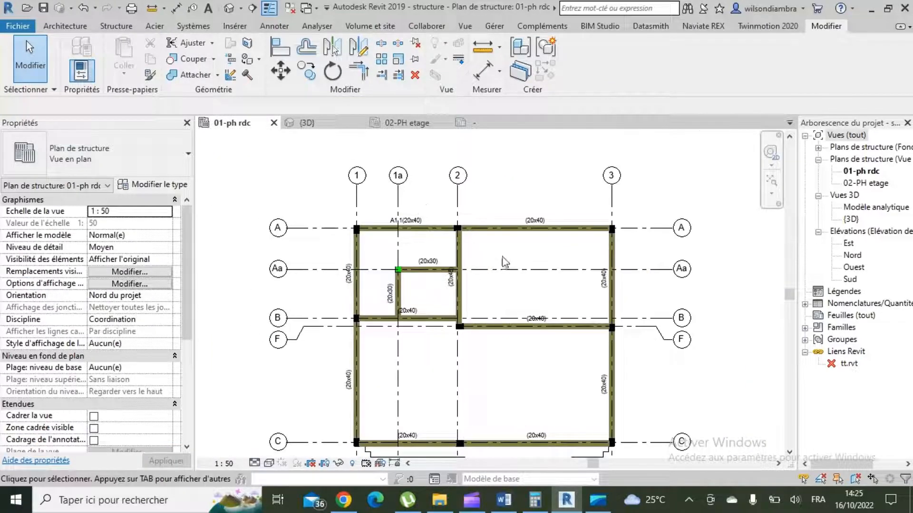
{"action": "scroll", "coordinate": [504, 261], "scroll_direction": "up", "scroll_amount": 2}
{"action": "left_click", "coordinate": [565, 208]}
{"action": "scroll", "coordinate": [124, 399], "scroll_direction": "down", "scroll_amount": 3}
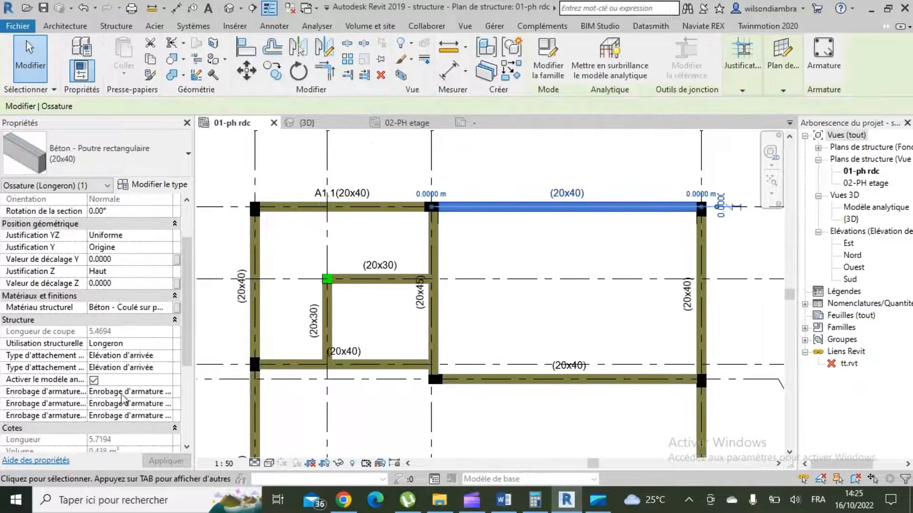
{"action": "scroll", "coordinate": [122, 401], "scroll_direction": "down", "scroll_amount": 3}
{"action": "scroll", "coordinate": [114, 402], "scroll_direction": "down", "scroll_amount": 3}
{"action": "left_click", "coordinate": [106, 393]}
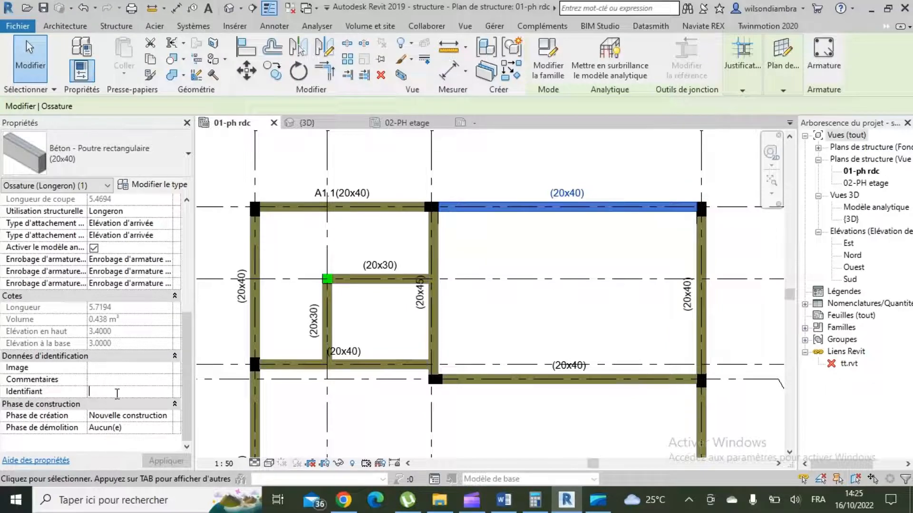
{"action": "type", "text": "A1.2"}
{"action": "key", "text": "Return"}
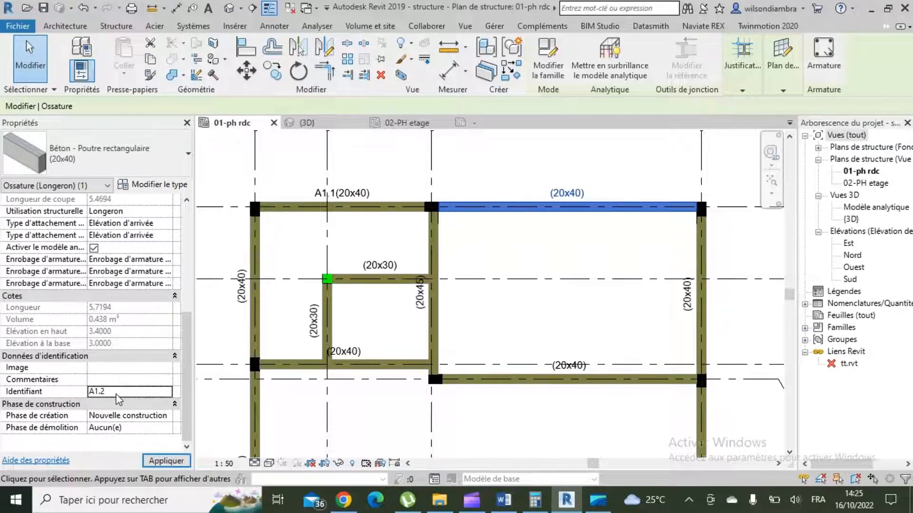
- Set the Identifiant of the 20x30 beam on grid Aa between grids 1a and 2 to A1.3
{"action": "left_click", "coordinate": [368, 279]}
{"action": "left_click", "coordinate": [129, 391]}
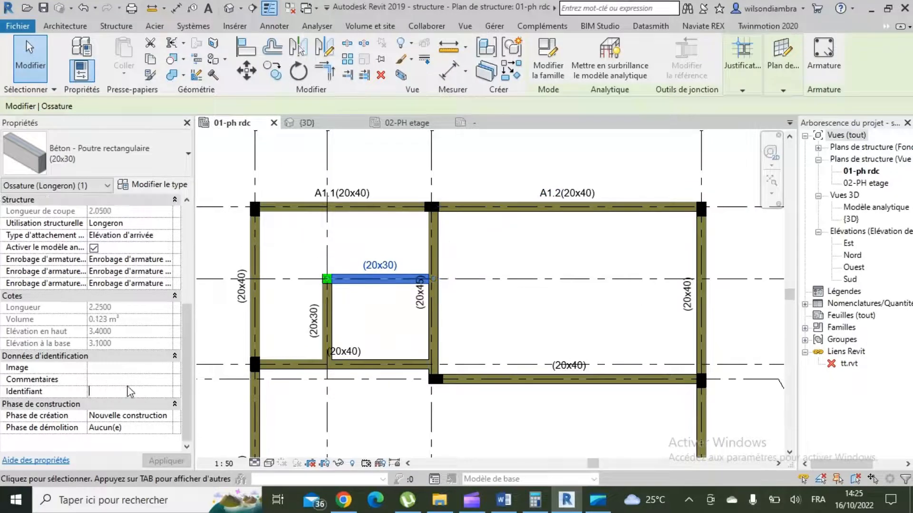
{"action": "type", "text": "A1.3"}
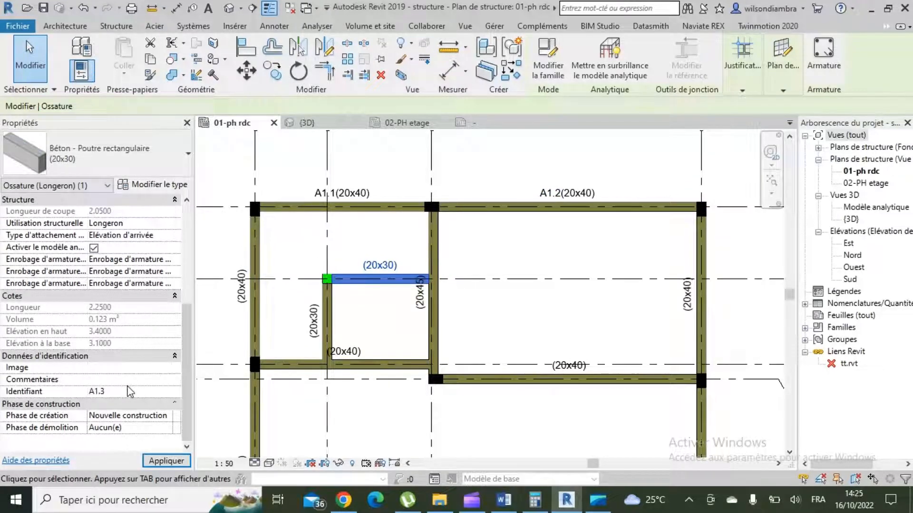
{"action": "key", "text": "Return"}
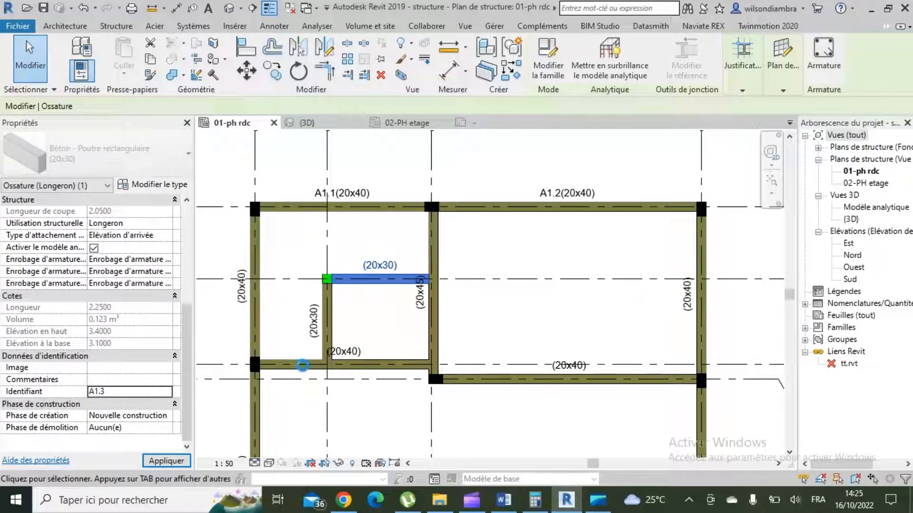
- Set the Identifiant of the beam on grid B between grids 1 and 2 to A1.4
{"action": "left_click", "coordinate": [278, 366]}
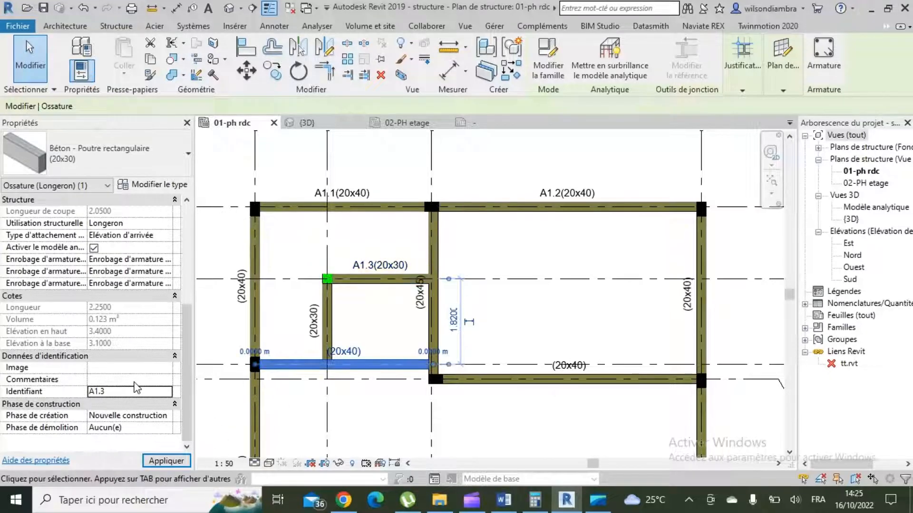
{"action": "left_click", "coordinate": [136, 390]}
{"action": "type", "text": "A"}
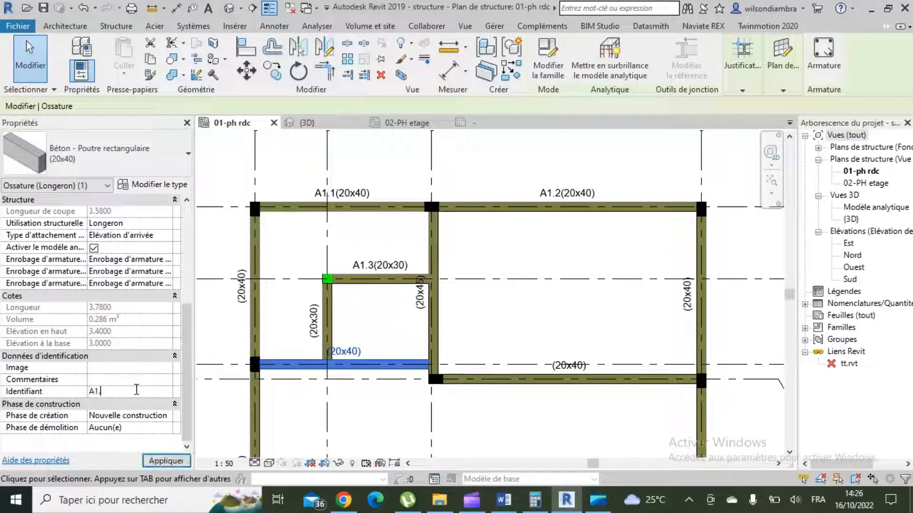
{"action": "key", "text": "Return"}
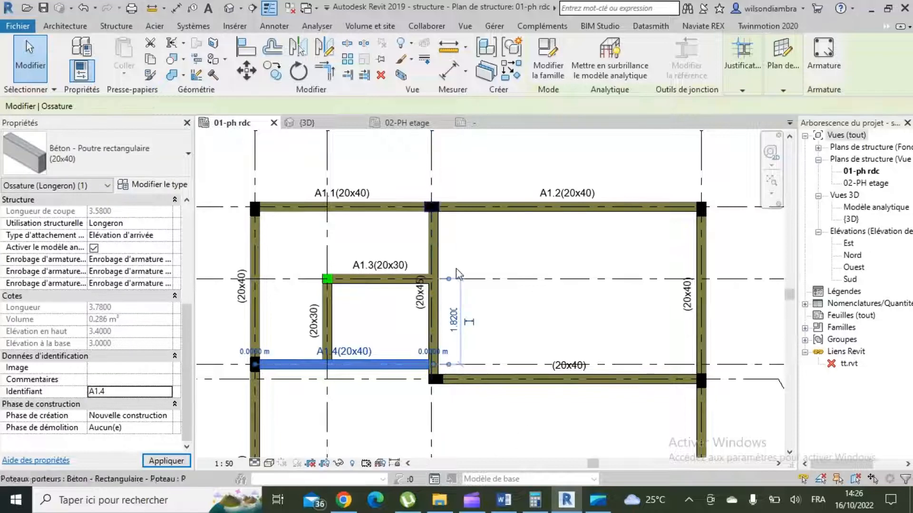
- Set the Identifiant of the beam on grid F between grids 2 and 3 to A1.5
{"action": "scroll", "coordinate": [506, 399], "scroll_direction": "down", "scroll_amount": 1}
{"action": "scroll", "coordinate": [508, 405], "scroll_direction": "up", "scroll_amount": 2}
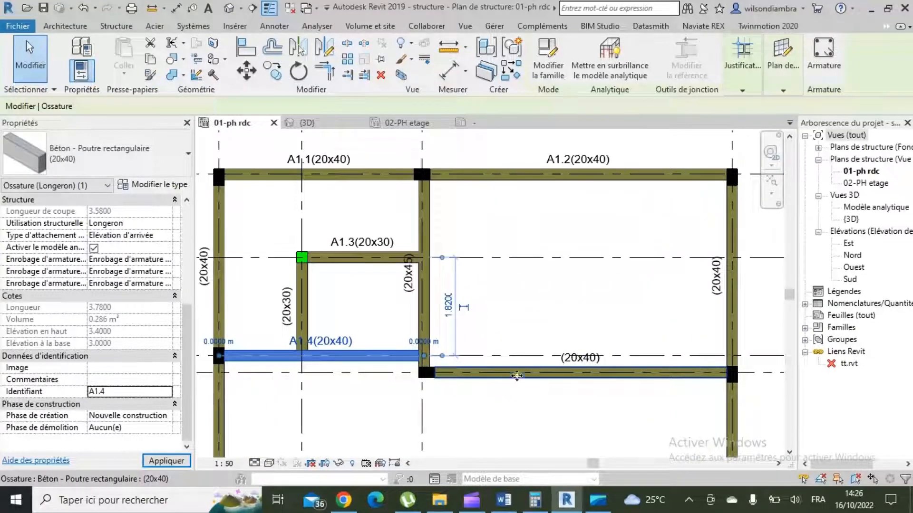
{"action": "left_click", "coordinate": [516, 376]}
{"action": "left_click", "coordinate": [107, 404]}
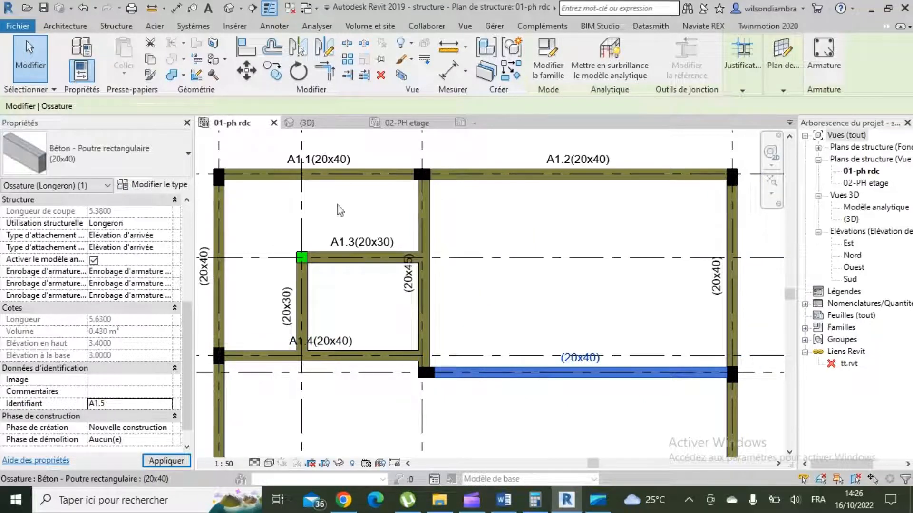
{"action": "scroll", "coordinate": [404, 145], "scroll_direction": "up", "scroll_amount": 1}
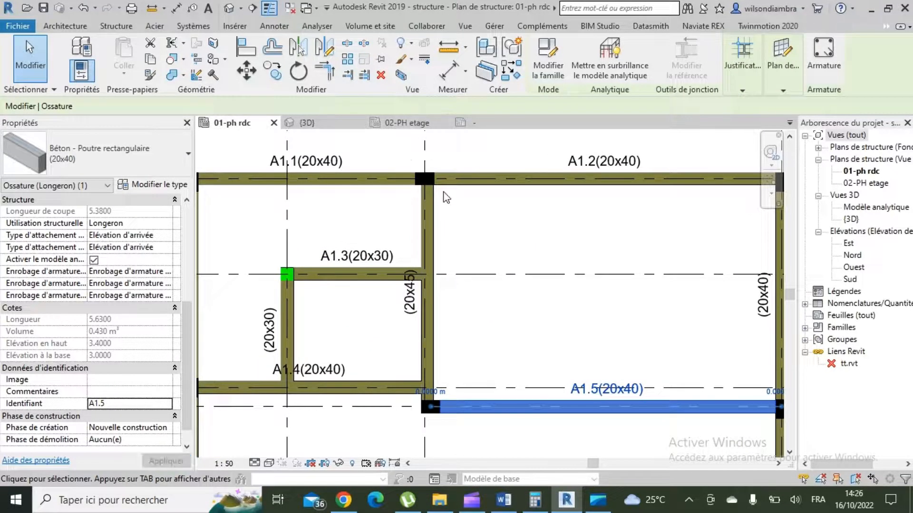
- Set the Identifiant of the beam on grid C between grids 1 and 2 to A1.6
{"action": "scroll", "coordinate": [435, 197], "scroll_direction": "down", "scroll_amount": 4}
{"action": "scroll", "coordinate": [460, 353], "scroll_direction": "up", "scroll_amount": 2}
{"action": "scroll", "coordinate": [403, 349], "scroll_direction": "up", "scroll_amount": 1}
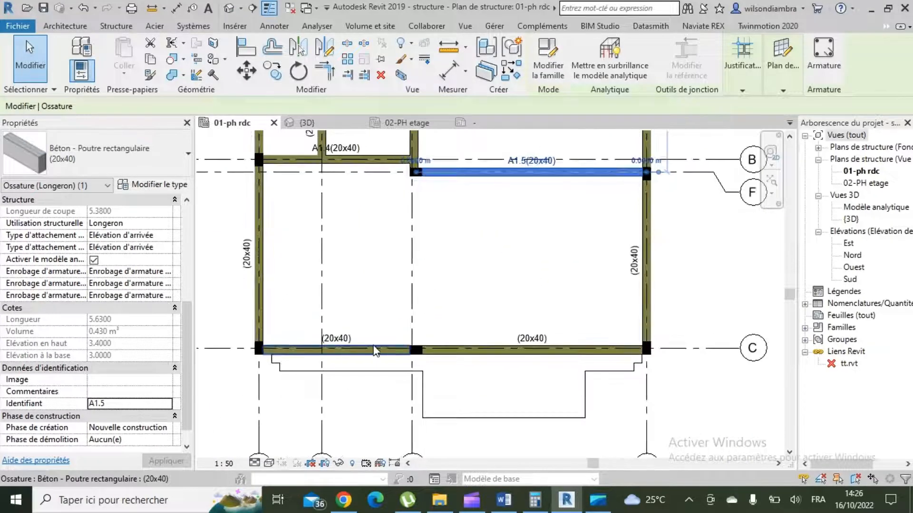
{"action": "left_click", "coordinate": [379, 350]}
{"action": "left_click", "coordinate": [125, 403]}
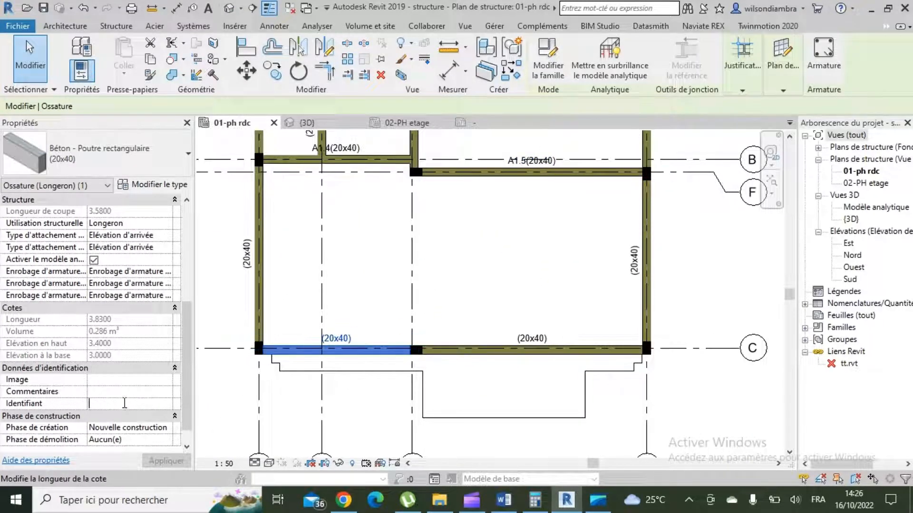
{"action": "type", "text": "A1.6"}
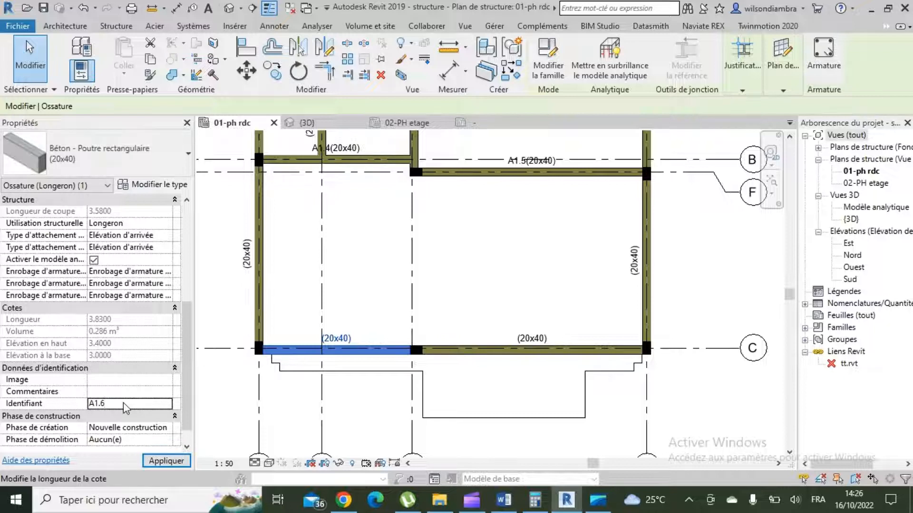
- Set the Identifiant of the beam on grid C between grids 2 and 3 to A1.7
{"action": "left_click", "coordinate": [485, 350]}
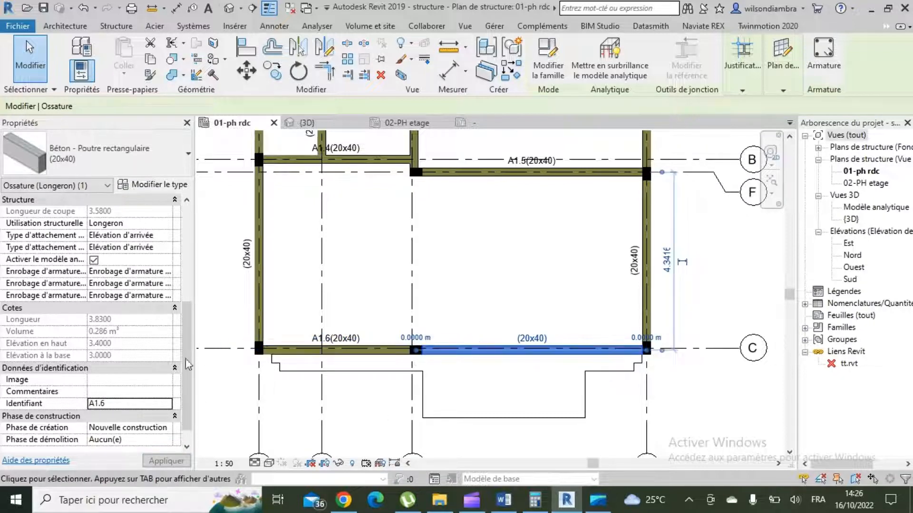
{"action": "left_click", "coordinate": [138, 416]}
{"action": "left_click", "coordinate": [136, 407]}
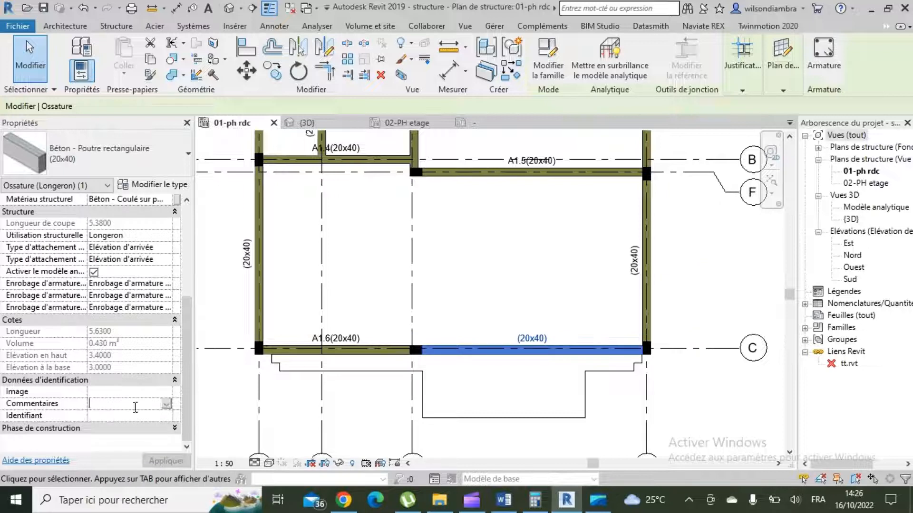
{"action": "type", "text": "1.7"}
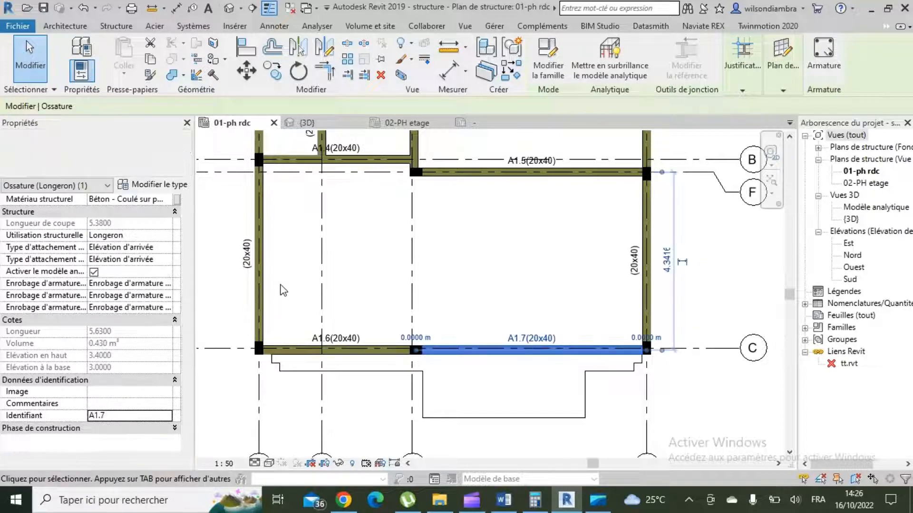
- Set the Identifiant of the beam on grid 1 between grids B and C to A1.8
{"action": "left_click", "coordinate": [258, 285]}
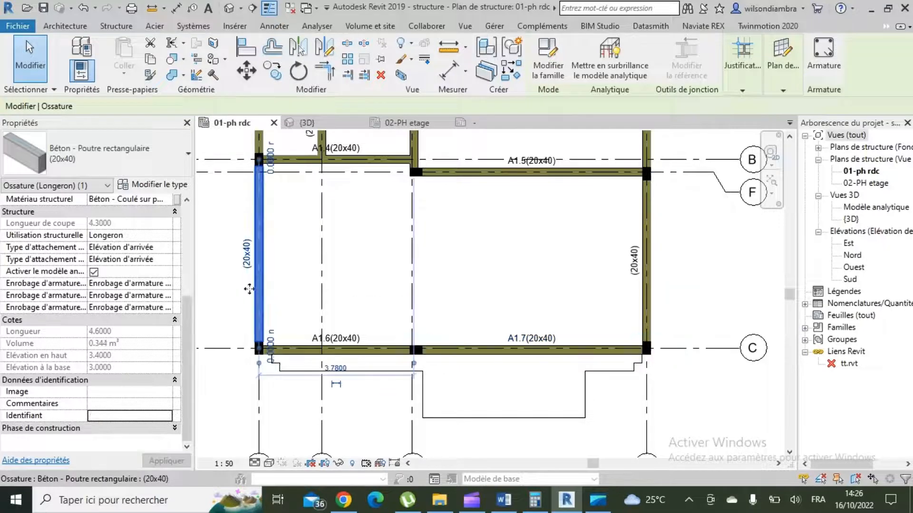
{"action": "left_click", "coordinate": [131, 416]}
{"action": "type", "text": "A1.8"}
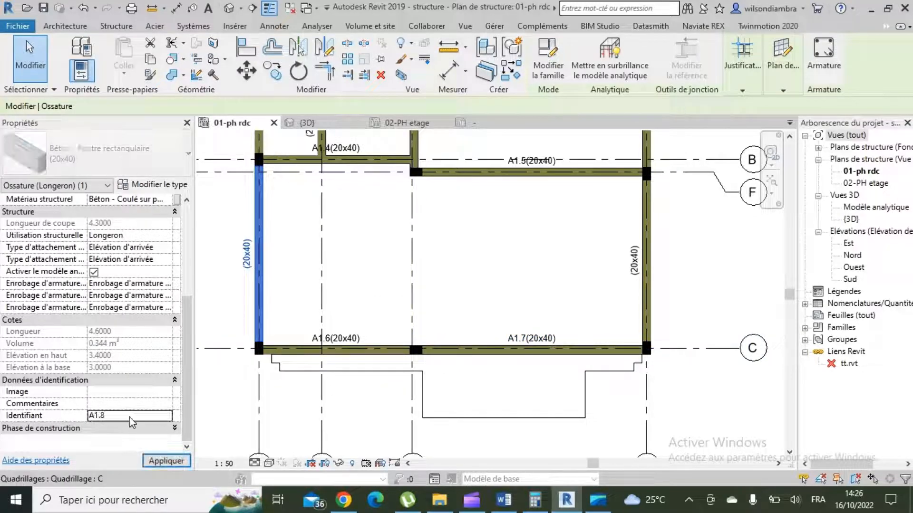
- Set the Identifiant of the beam on grid 1 between grids A and B to A1.9
{"action": "scroll", "coordinate": [419, 333], "scroll_direction": "down", "scroll_amount": 6}
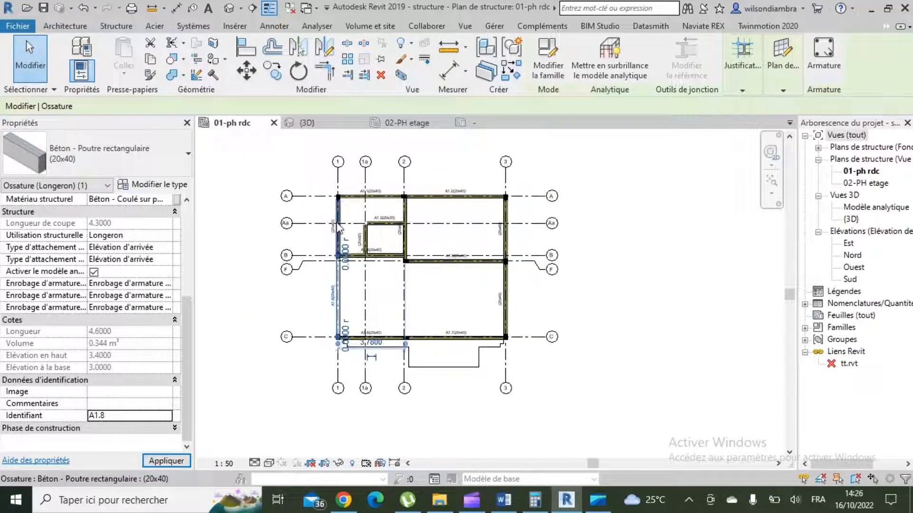
{"action": "scroll", "coordinate": [340, 228], "scroll_direction": "up", "scroll_amount": 5}
{"action": "left_click", "coordinate": [336, 253]}
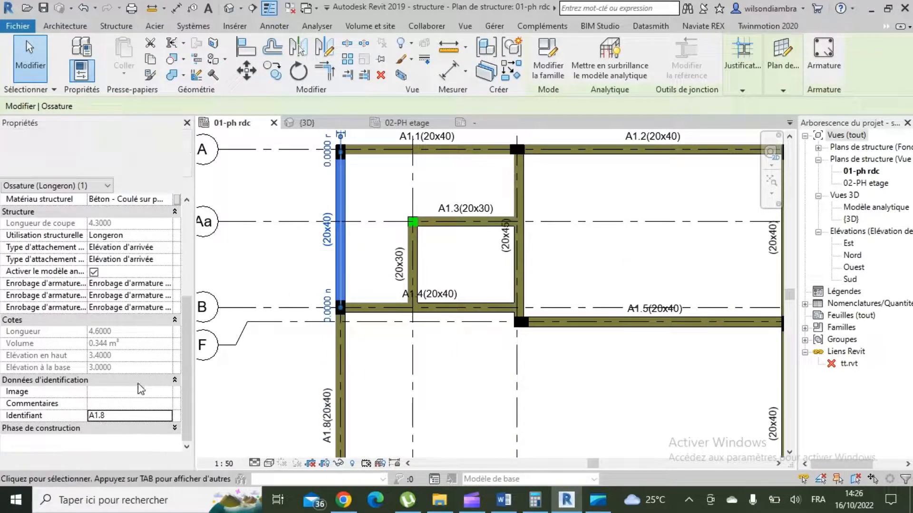
{"action": "left_click", "coordinate": [137, 418]}
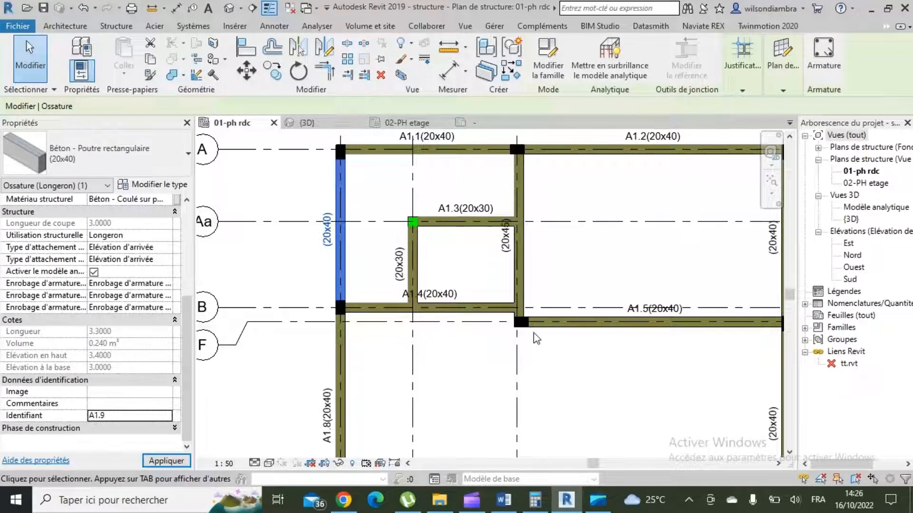
- Set the Identifiant of the 20x30 beam on grid 1a between grids Aa and B to A1.10
{"action": "left_click", "coordinate": [421, 260]}
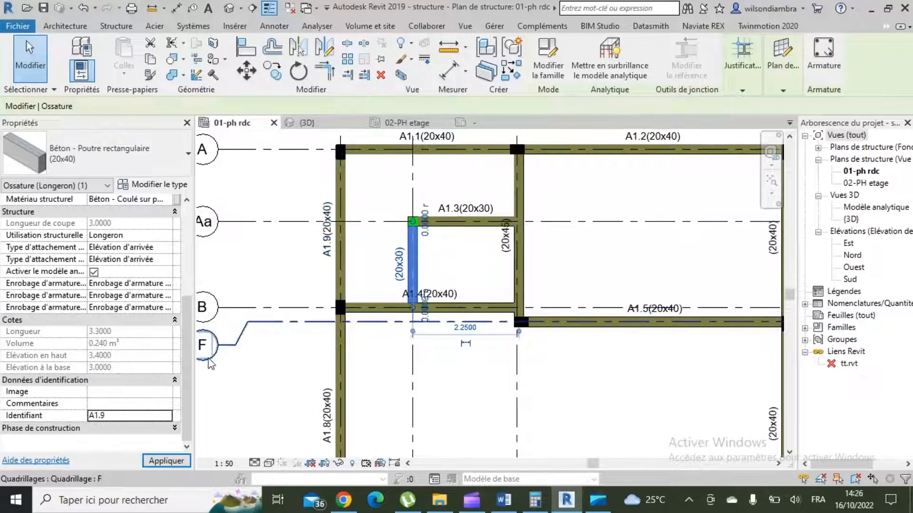
{"action": "left_click", "coordinate": [136, 416]}
{"action": "type", "text": "A1."}
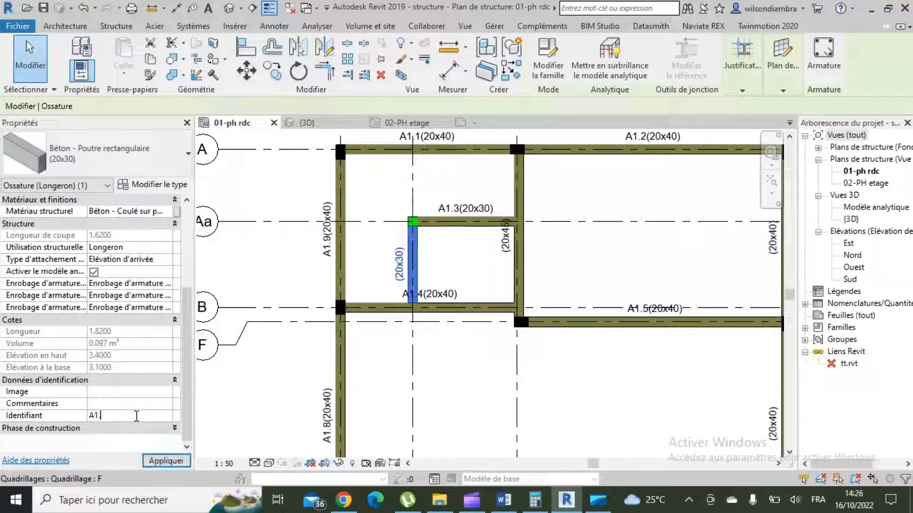
{"action": "left_click", "coordinate": [170, 464]}
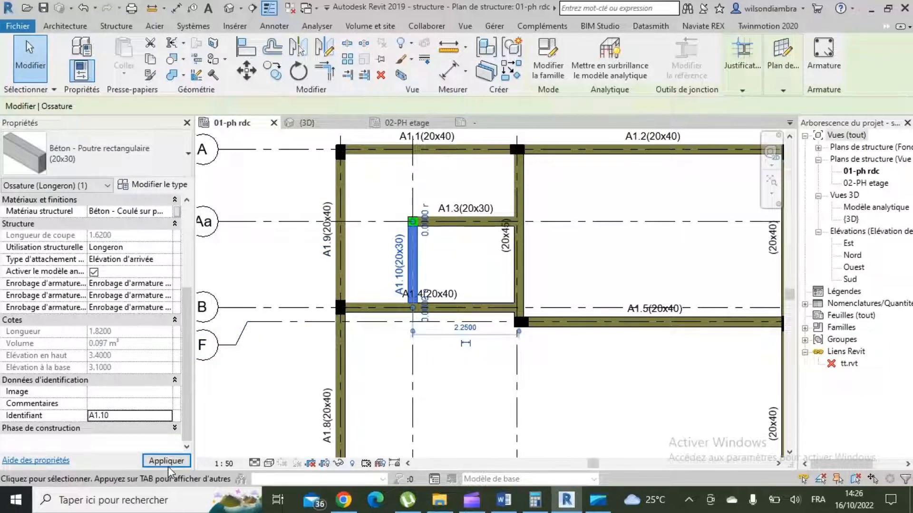
- Set the Identifiant of the 20x45 beam on grid 2 between grids A and F to A1.11
{"action": "left_click", "coordinate": [530, 264]}
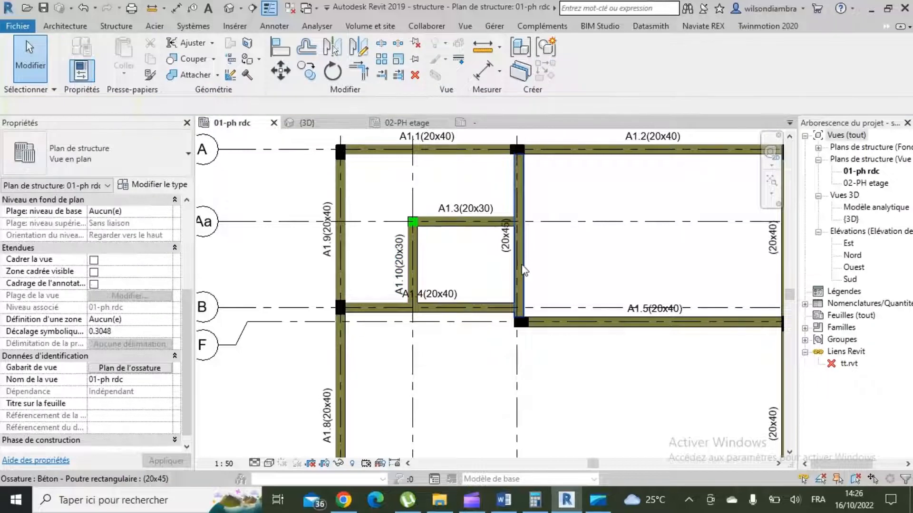
{"action": "left_click", "coordinate": [525, 270]}
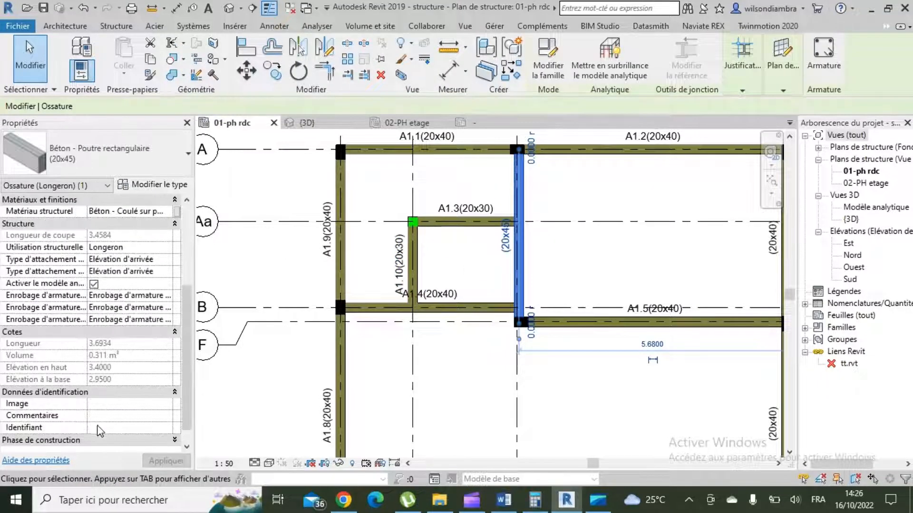
{"action": "left_click", "coordinate": [101, 428]}
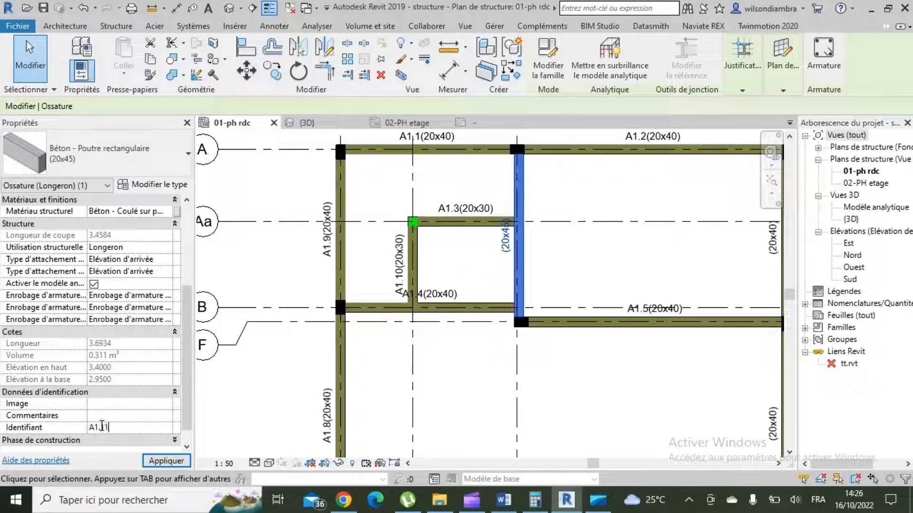
{"action": "left_click", "coordinate": [164, 460]}
- Set the Identifiant of the beam on grid 3 between grids F and C to A1.12
{"action": "scroll", "coordinate": [504, 247], "scroll_direction": "down", "scroll_amount": 2}
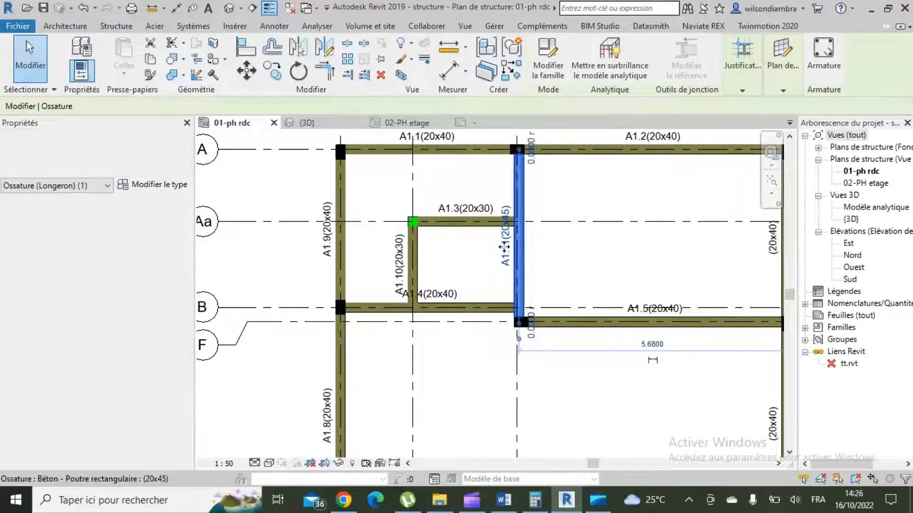
{"action": "left_click", "coordinate": [690, 376]}
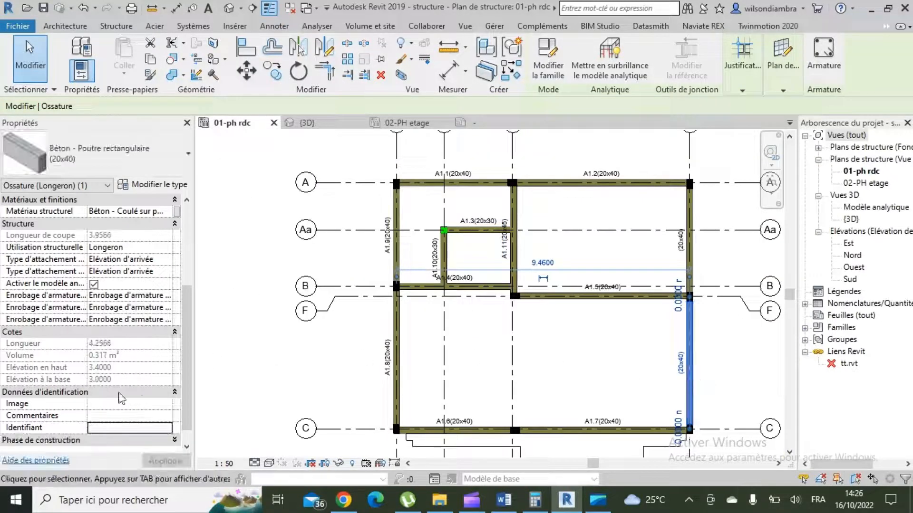
{"action": "left_click", "coordinate": [110, 428]}
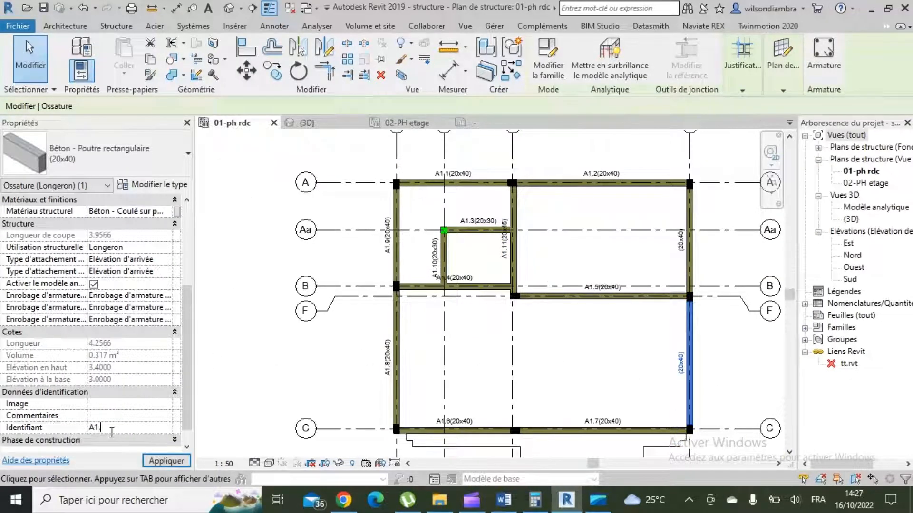
{"action": "type", "text": "A1.12"}
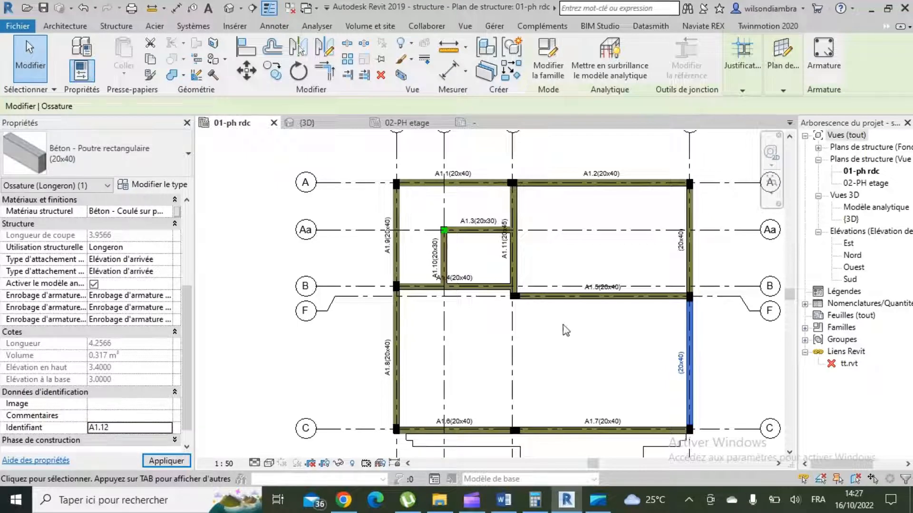
- Set the Identifiant of the beam on grid 3 between grids A and F to A1.13
{"action": "left_click", "coordinate": [697, 244]}
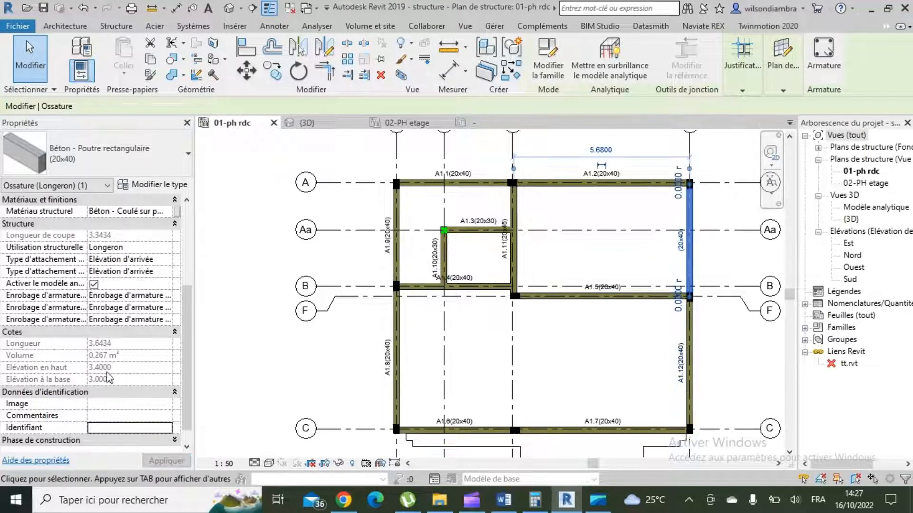
{"action": "left_click", "coordinate": [113, 428]}
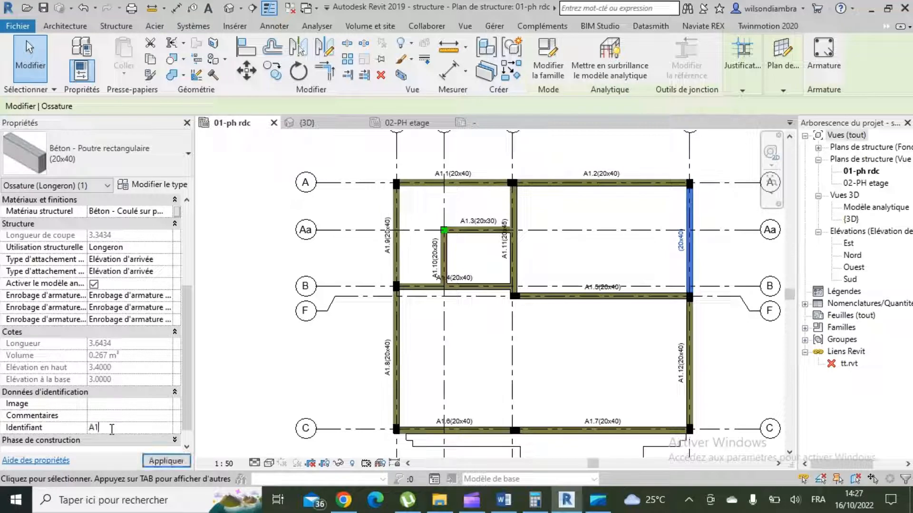
{"action": "type", "text": "A1.13"}
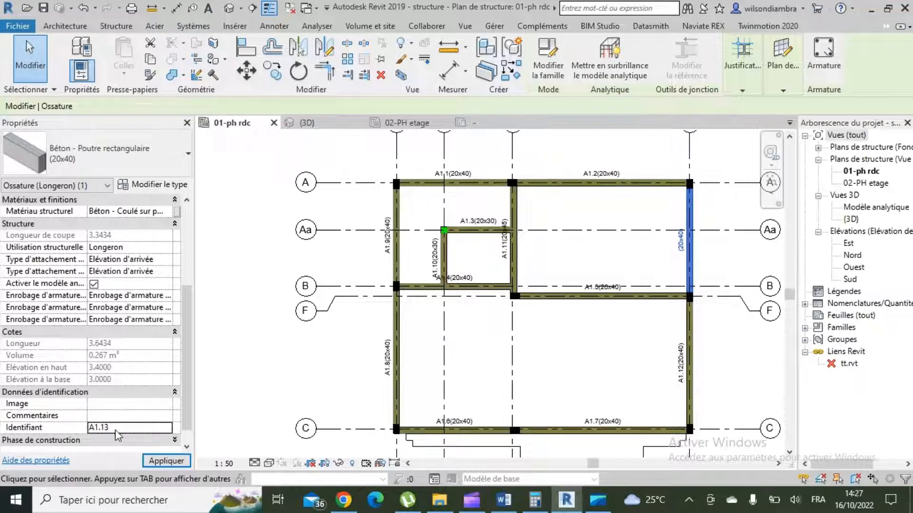
{"action": "scroll", "coordinate": [454, 151], "scroll_direction": "down", "scroll_amount": 2}
{"action": "scroll", "coordinate": [636, 281], "scroll_direction": "up", "scroll_amount": 2}
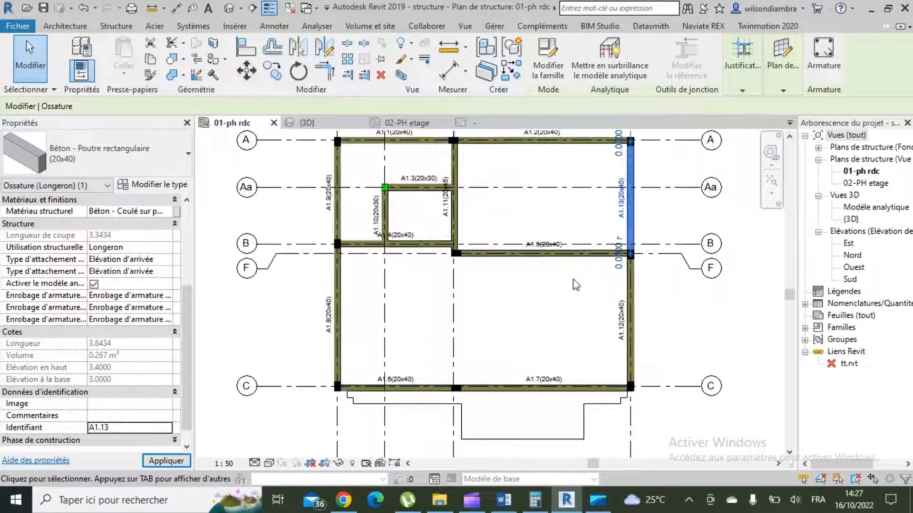
{"action": "scroll", "coordinate": [574, 280], "scroll_direction": "down", "scroll_amount": 1}
{"action": "left_click", "coordinate": [689, 306]}
- Examine the beam tags across the whole plan and the slab outline projecting beyond grid C
{"action": "scroll", "coordinate": [657, 294], "scroll_direction": "down", "scroll_amount": 2}
{"action": "scroll", "coordinate": [652, 290], "scroll_direction": "up", "scroll_amount": 2}
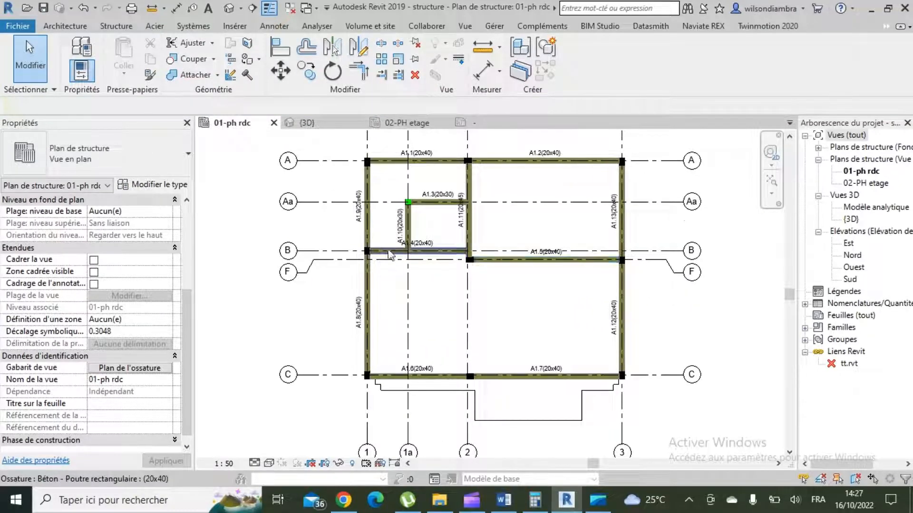
{"action": "scroll", "coordinate": [523, 316], "scroll_direction": "up", "scroll_amount": 2}
{"action": "scroll", "coordinate": [561, 297], "scroll_direction": "down", "scroll_amount": 1}
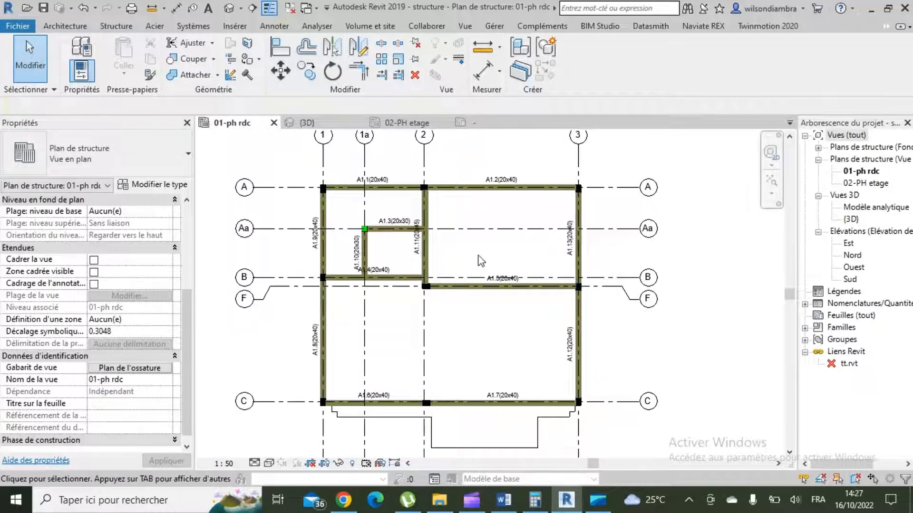
{"action": "scroll", "coordinate": [482, 258], "scroll_direction": "down", "scroll_amount": 1}
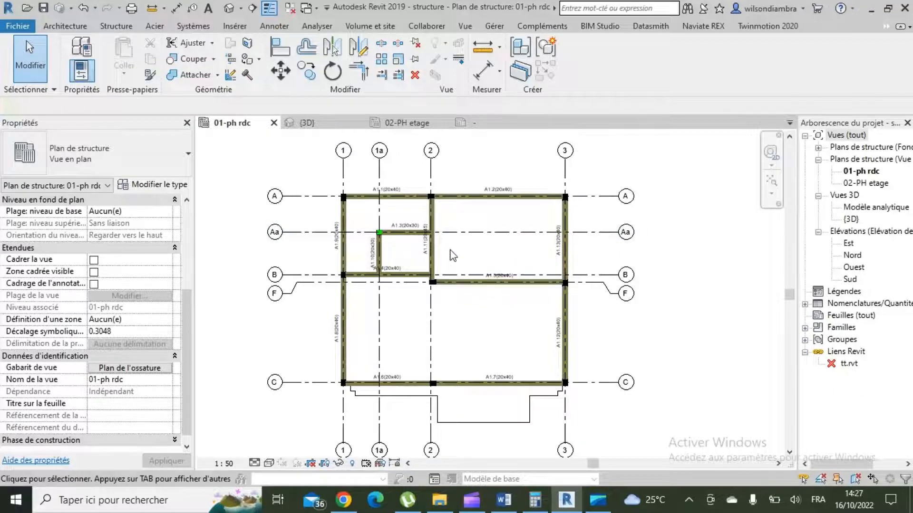
{"action": "scroll", "coordinate": [526, 285], "scroll_direction": "up", "scroll_amount": 1}
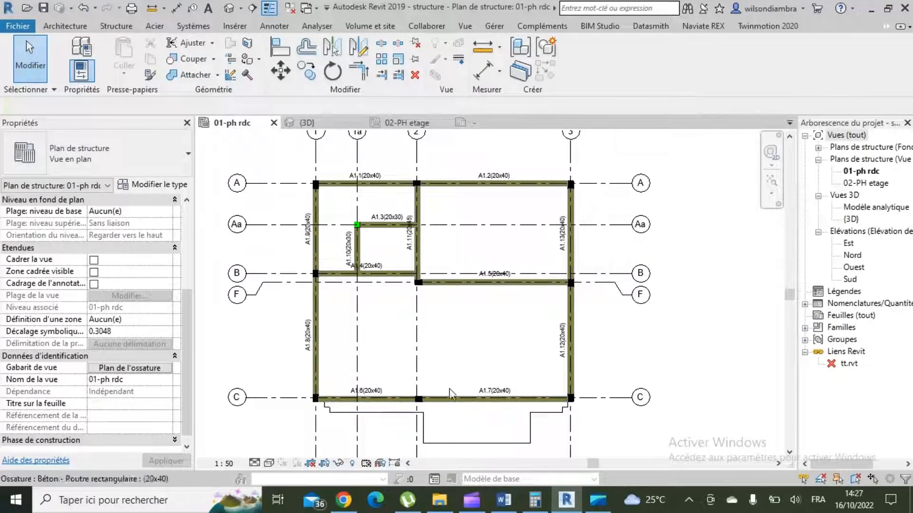
{"action": "scroll", "coordinate": [478, 373], "scroll_direction": "up", "scroll_amount": 1}
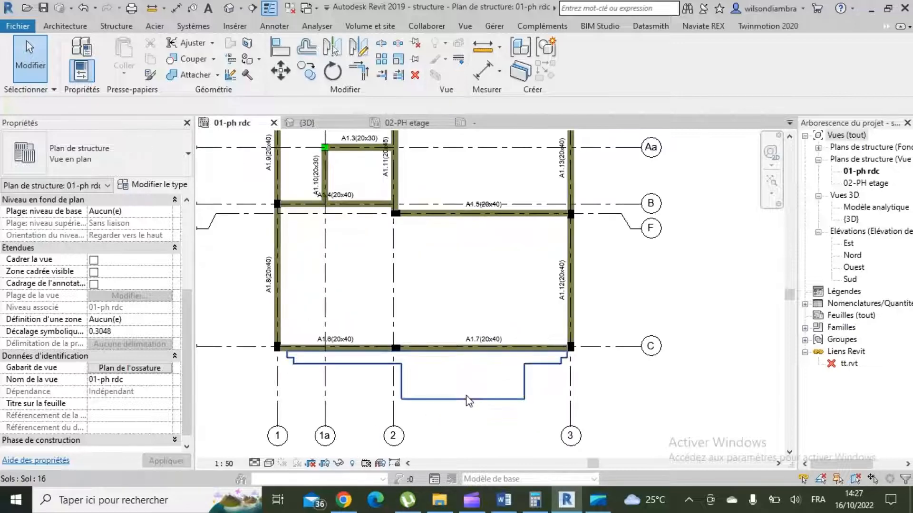
{"action": "scroll", "coordinate": [481, 400], "scroll_direction": "down", "scroll_amount": 1}
{"action": "scroll", "coordinate": [477, 409], "scroll_direction": "down", "scroll_amount": 1}
{"action": "scroll", "coordinate": [469, 367], "scroll_direction": "up", "scroll_amount": 1}
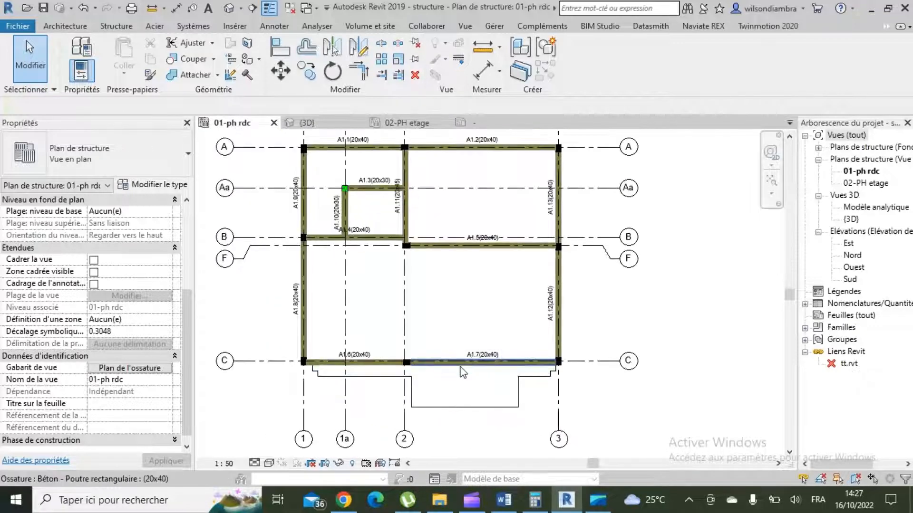
{"action": "scroll", "coordinate": [457, 369], "scroll_direction": "down", "scroll_amount": 1}
{"action": "scroll", "coordinate": [438, 341], "scroll_direction": "up", "scroll_amount": 1}
{"action": "scroll", "coordinate": [425, 317], "scroll_direction": "down", "scroll_amount": 1}
- Select the whole structure between grids 1 and 3 and filter the selection to the Sols category only
{"action": "left_click_drag", "start_coordinate": [295, 156], "coordinate": [576, 431]}
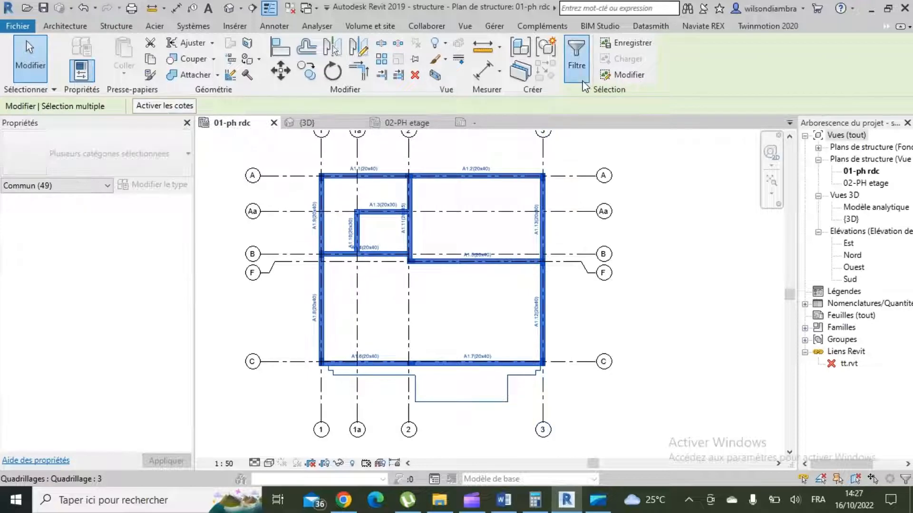
{"action": "left_click", "coordinate": [577, 60]}
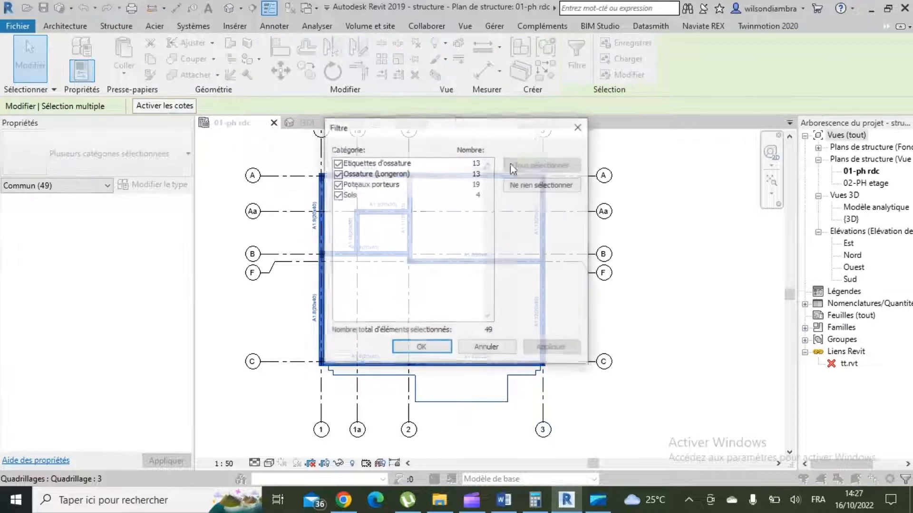
{"action": "left_click", "coordinate": [538, 189]}
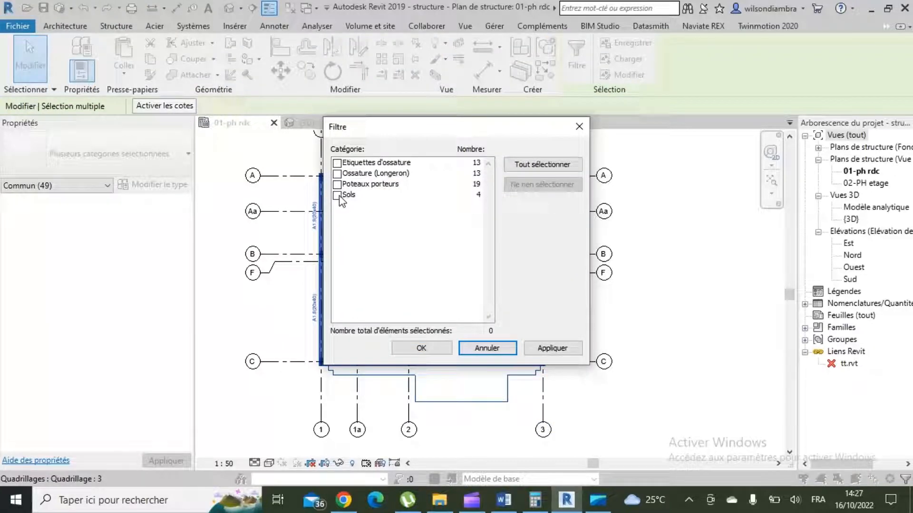
{"action": "left_click", "coordinate": [338, 196]}
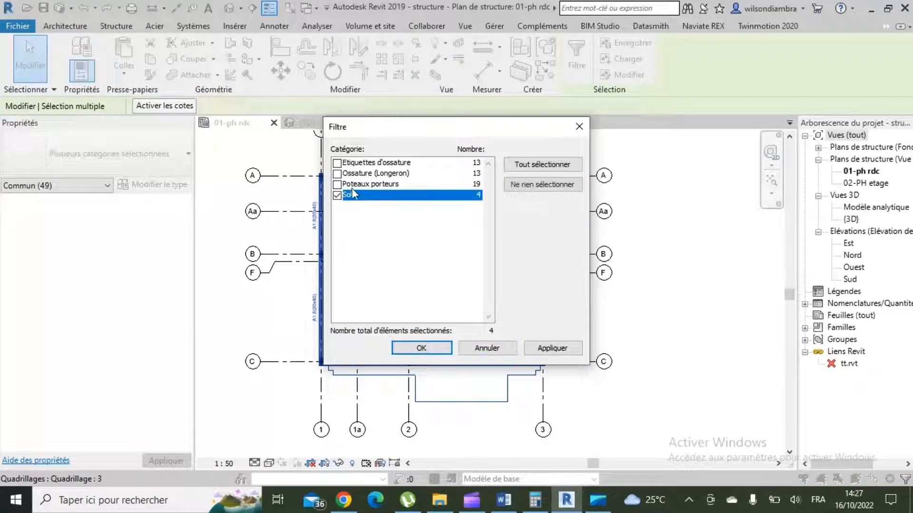
{"action": "left_click", "coordinate": [559, 352]}
{"action": "left_click", "coordinate": [420, 349]}
- Remove the slab projecting beyond grid C and the slab bordered by grid C from the floor selection, and clear the selection
{"action": "scroll", "coordinate": [436, 403], "scroll_direction": "up", "scroll_amount": 1}
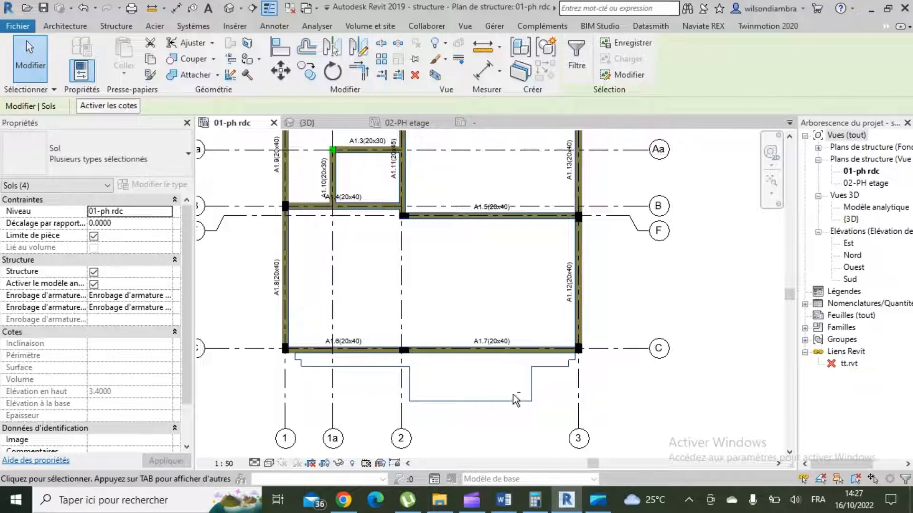
{"action": "left_click", "coordinate": [498, 401], "text": "shift"}
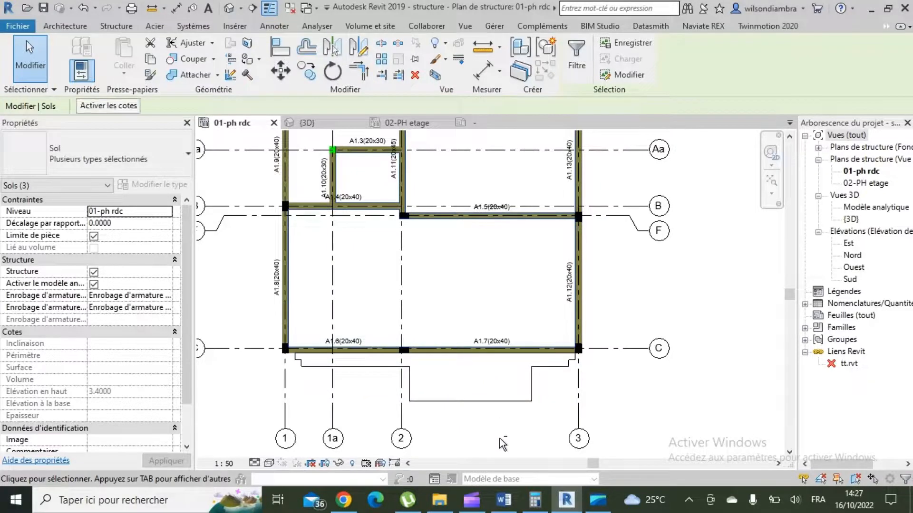
{"action": "left_click", "coordinate": [508, 347], "text": "shift"}
{"action": "key", "text": "Escape"}
{"action": "scroll", "coordinate": [456, 220], "scroll_direction": "down", "scroll_amount": 3}
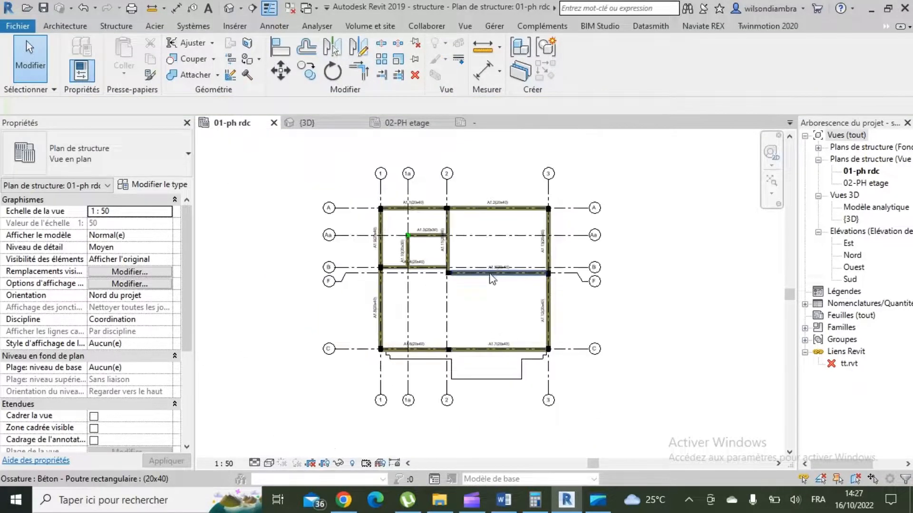
{"action": "scroll", "coordinate": [473, 242], "scroll_direction": "up", "scroll_amount": 1}
{"action": "scroll", "coordinate": [392, 307], "scroll_direction": "down", "scroll_amount": 2}
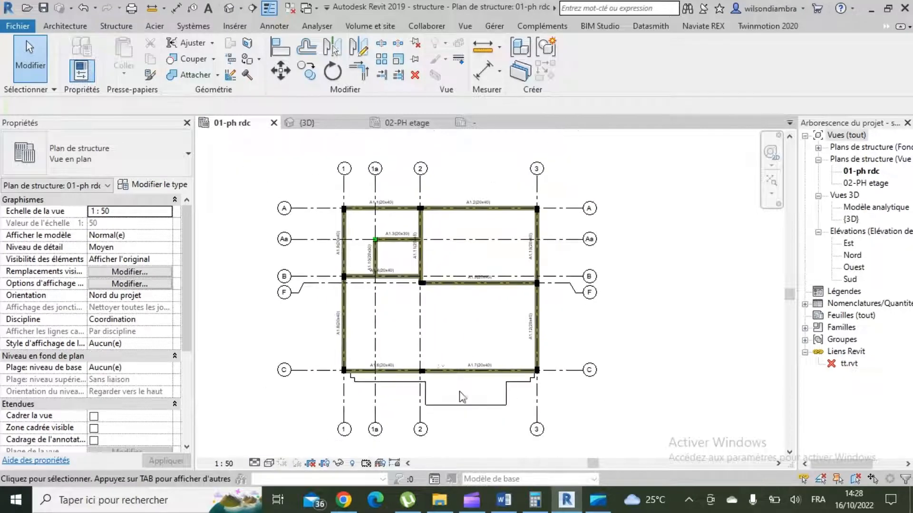
{"action": "scroll", "coordinate": [512, 418], "scroll_direction": "up", "scroll_amount": 2}
{"action": "scroll", "coordinate": [492, 377], "scroll_direction": "down", "scroll_amount": 1}
{"action": "scroll", "coordinate": [446, 251], "scroll_direction": "up", "scroll_amount": 1}
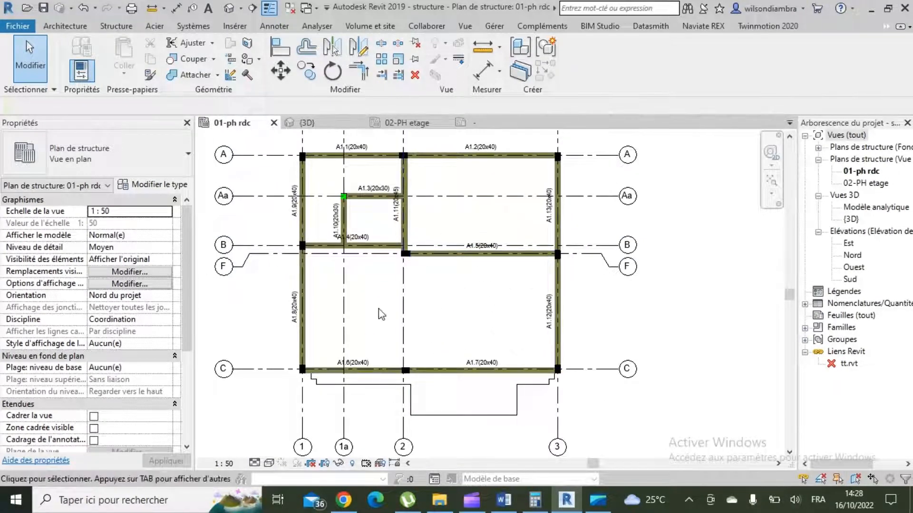
{"action": "scroll", "coordinate": [447, 281], "scroll_direction": "up", "scroll_amount": 1}
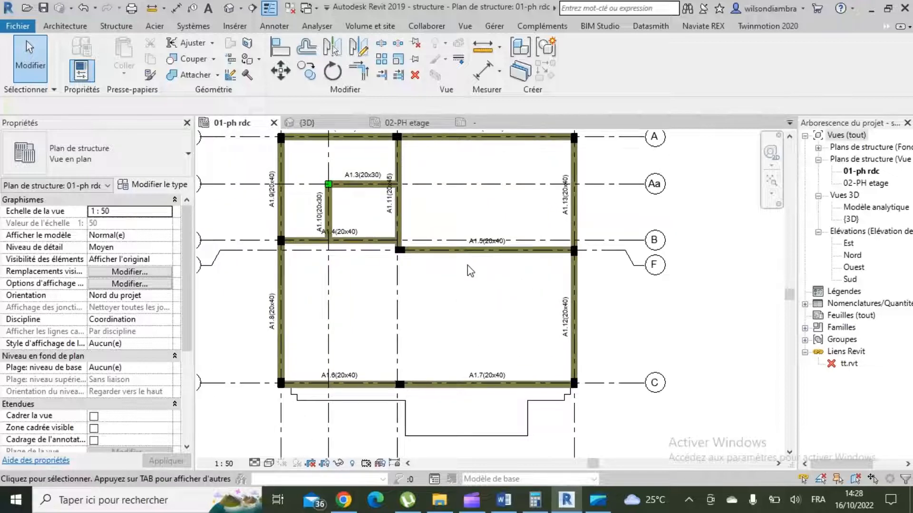
{"action": "scroll", "coordinate": [443, 296], "scroll_direction": "down", "scroll_amount": 1}
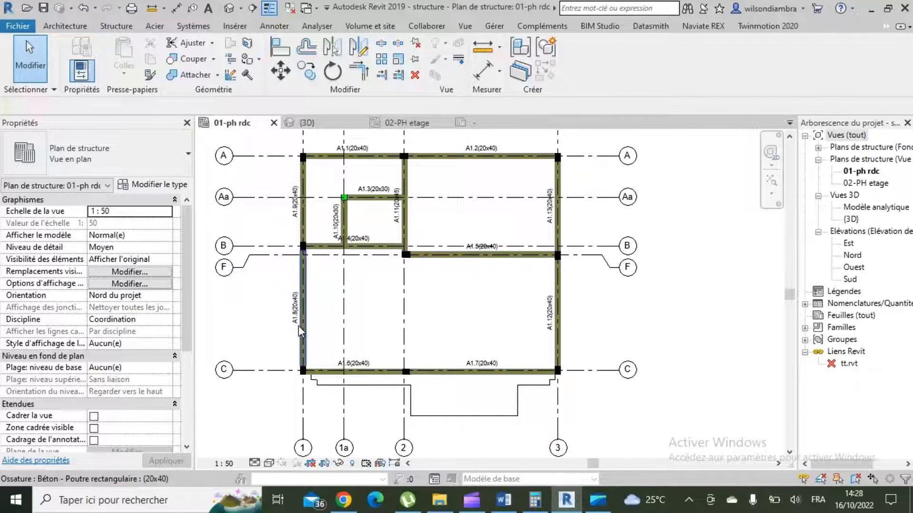
- Start a structural floor sketch on 01-ph rdc using the Contre-poids floor type
{"action": "left_click", "coordinate": [117, 26]}
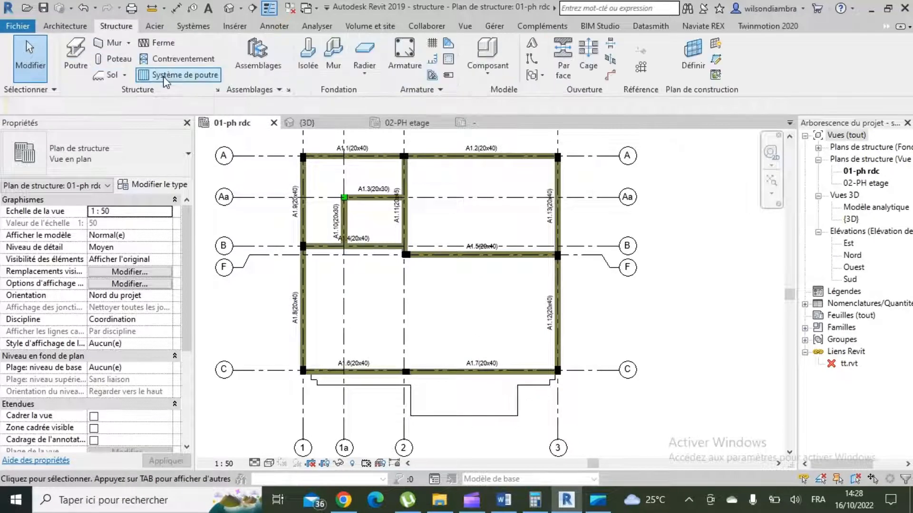
{"action": "left_click", "coordinate": [111, 75]}
{"action": "left_click", "coordinate": [102, 149]}
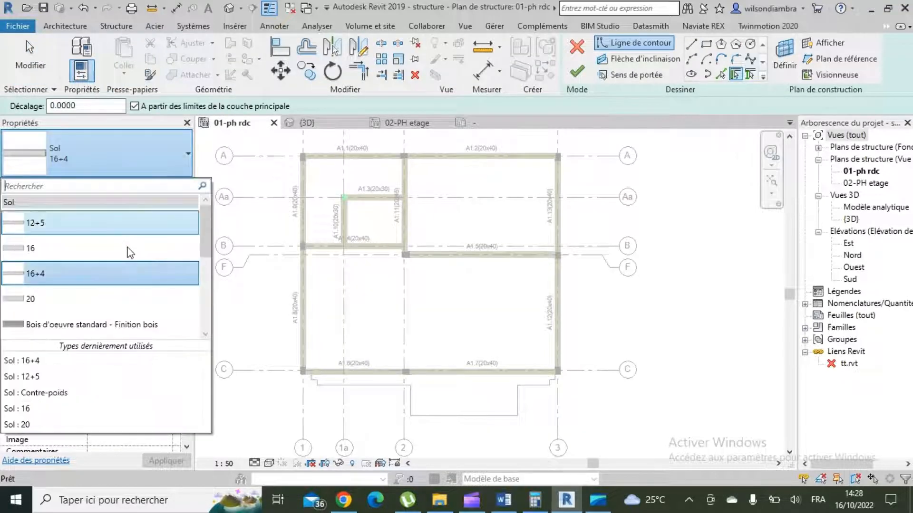
{"action": "scroll", "coordinate": [123, 267], "scroll_direction": "down", "scroll_amount": 4}
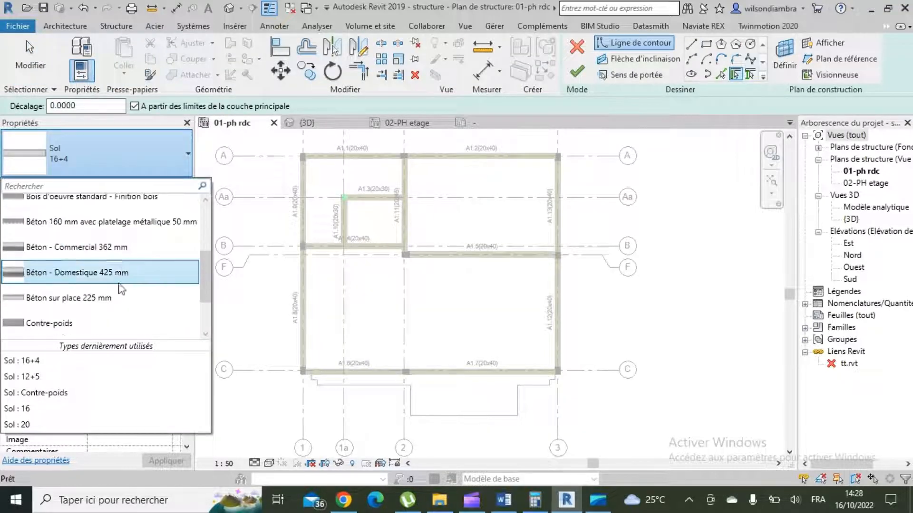
{"action": "left_click", "coordinate": [96, 324]}
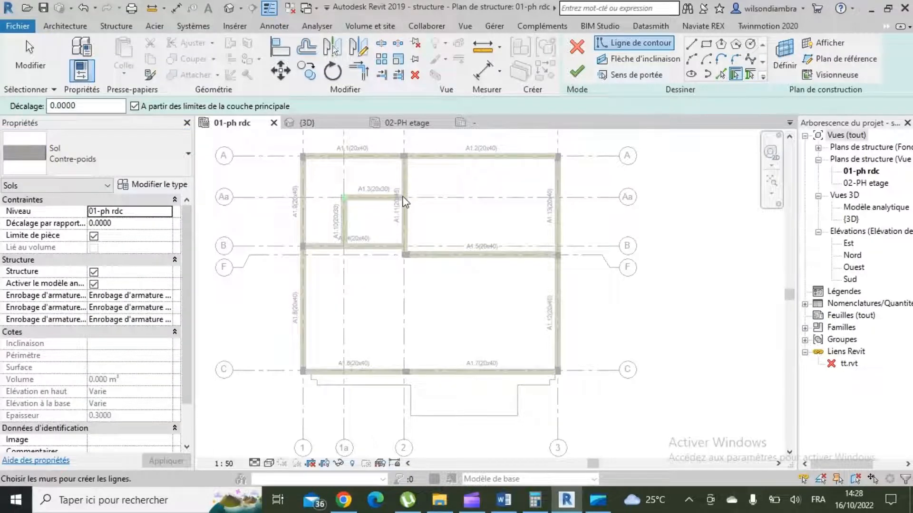
- Set the thickness of the Contre-poids type's structural layer to 0.2000 and apply the type properties
{"action": "left_click", "coordinate": [157, 185]}
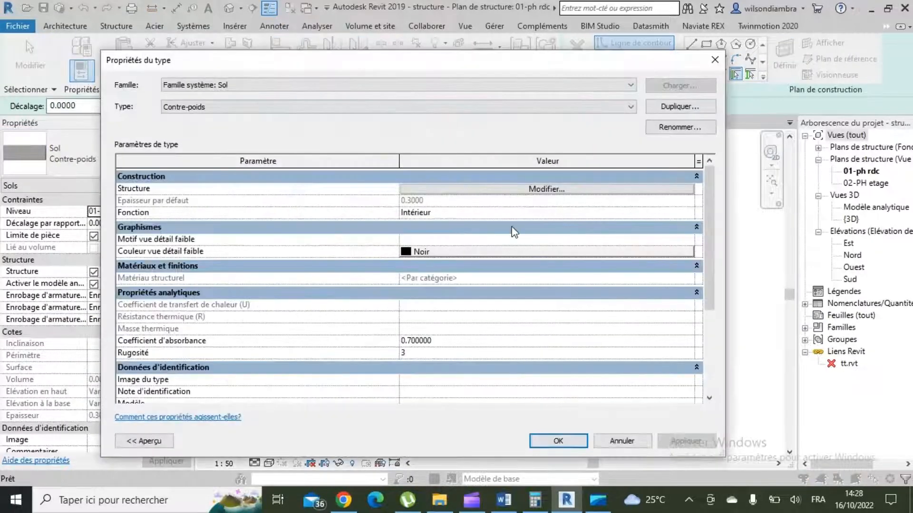
{"action": "left_click", "coordinate": [488, 190]}
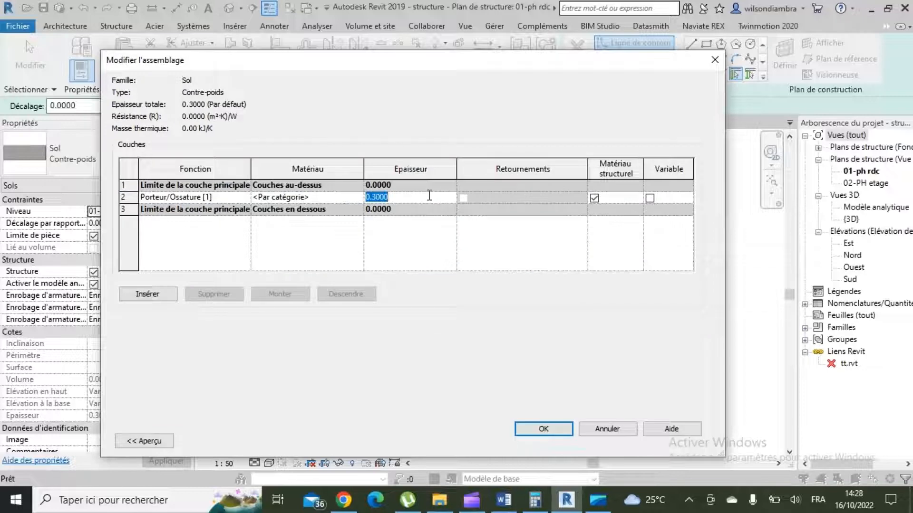
{"action": "left_click", "coordinate": [554, 433]}
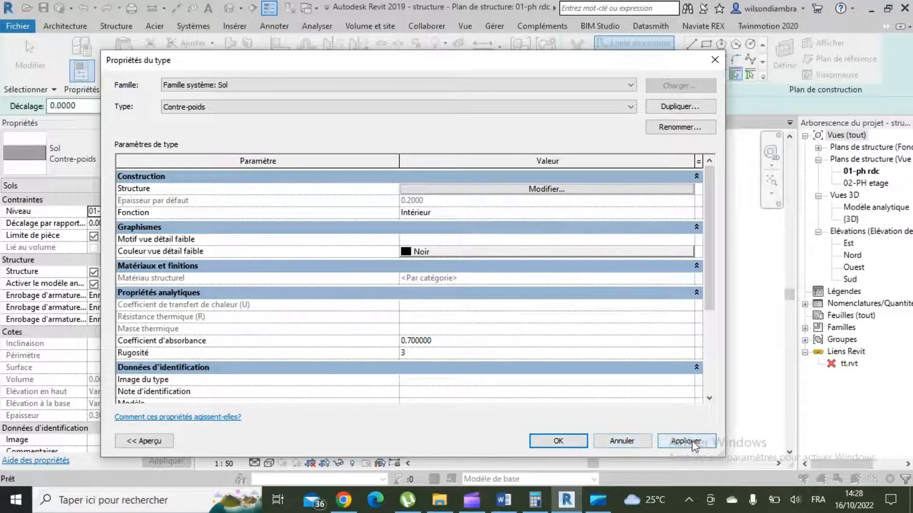
{"action": "left_click", "coordinate": [552, 439]}
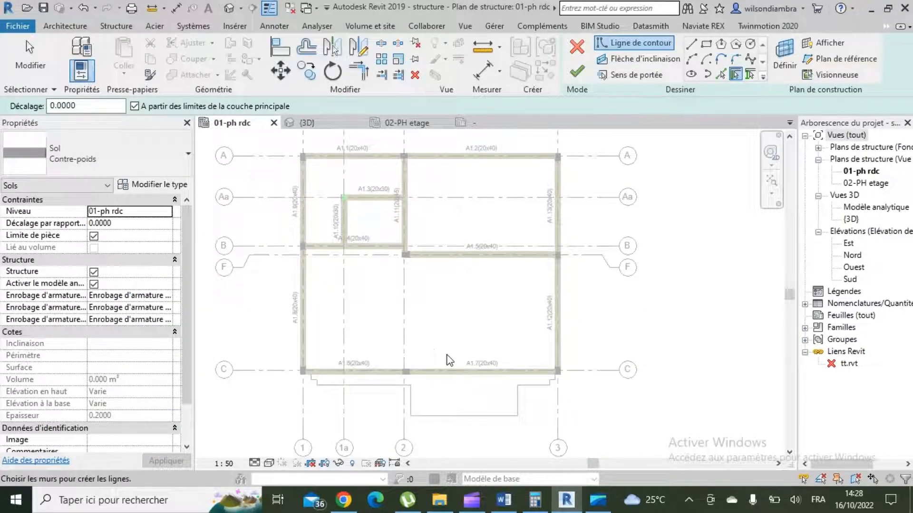
- Trace the projecting slab outline with boundary lines from the grid C beam near grid 3, around the steps and along its outer edge
{"action": "scroll", "coordinate": [447, 355], "scroll_direction": "up", "scroll_amount": 1}
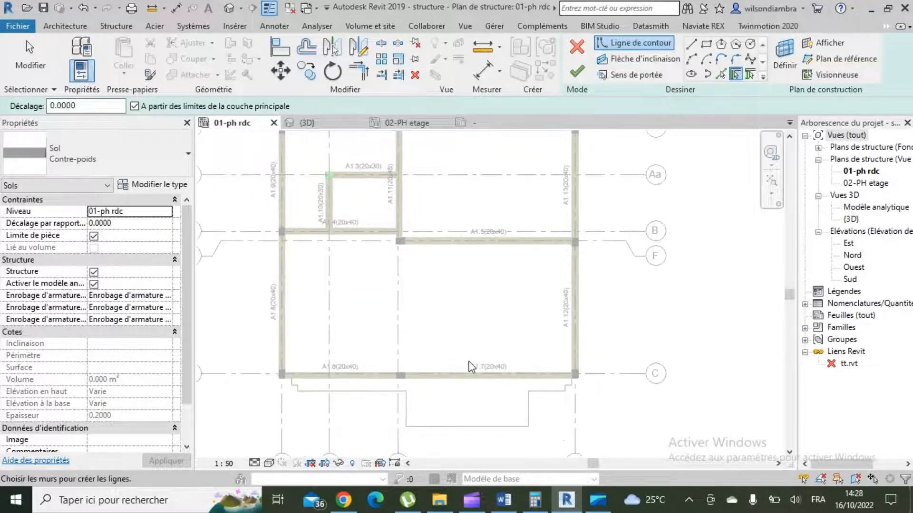
{"action": "scroll", "coordinate": [472, 364], "scroll_direction": "up", "scroll_amount": 1}
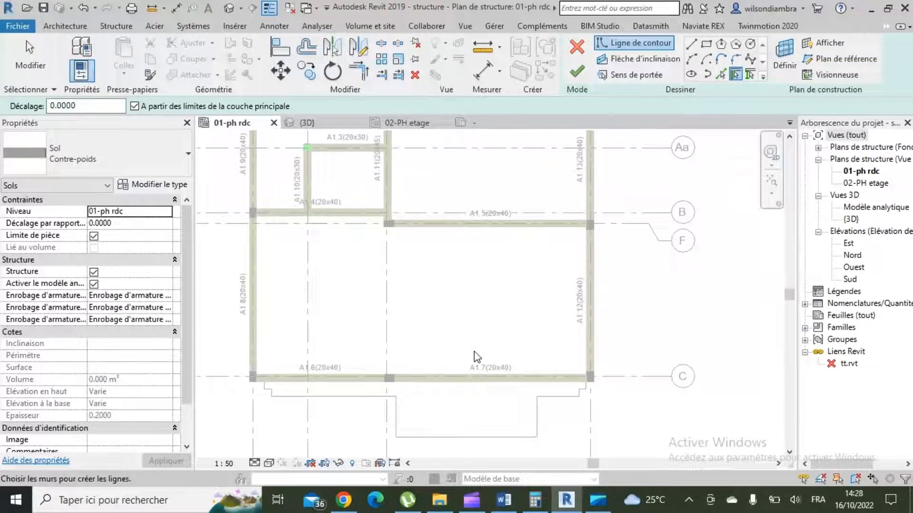
{"action": "left_click", "coordinate": [691, 45]}
{"action": "scroll", "coordinate": [606, 372], "scroll_direction": "up", "scroll_amount": 15}
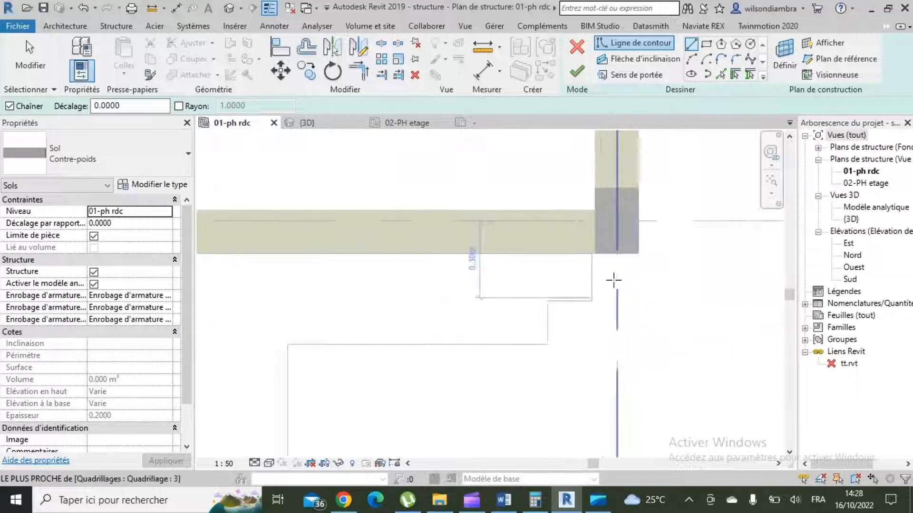
{"action": "left_click", "coordinate": [580, 232]}
{"action": "left_click", "coordinate": [579, 303]}
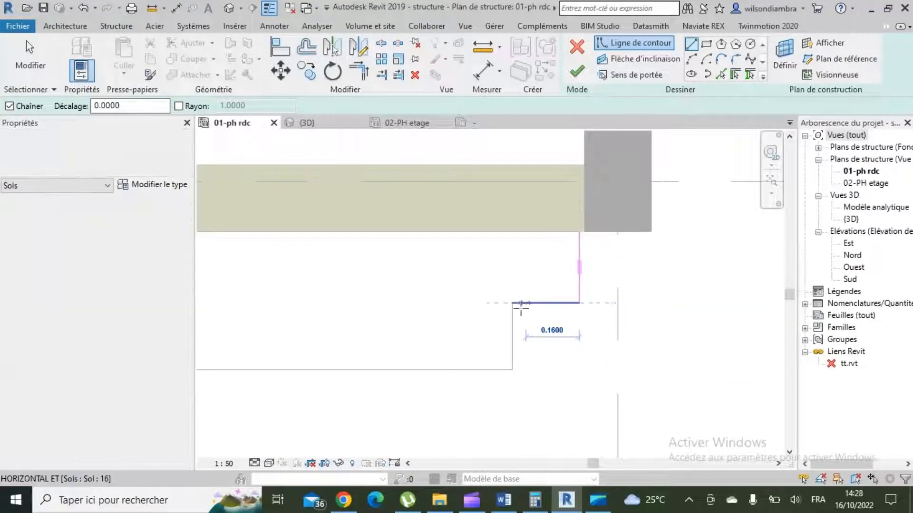
{"action": "left_click", "coordinate": [512, 302]}
{"action": "left_click", "coordinate": [512, 380]}
{"action": "scroll", "coordinate": [701, 306], "scroll_direction": "down", "scroll_amount": 5}
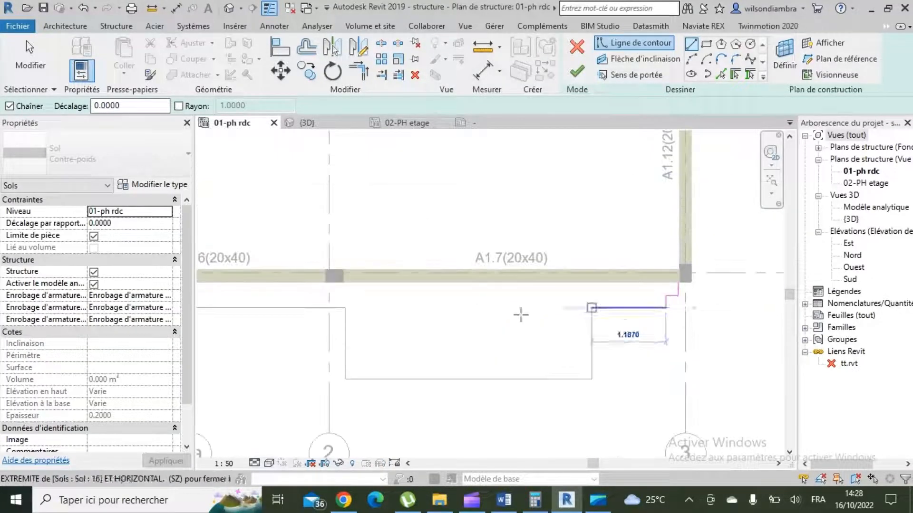
{"action": "left_click", "coordinate": [592, 308]}
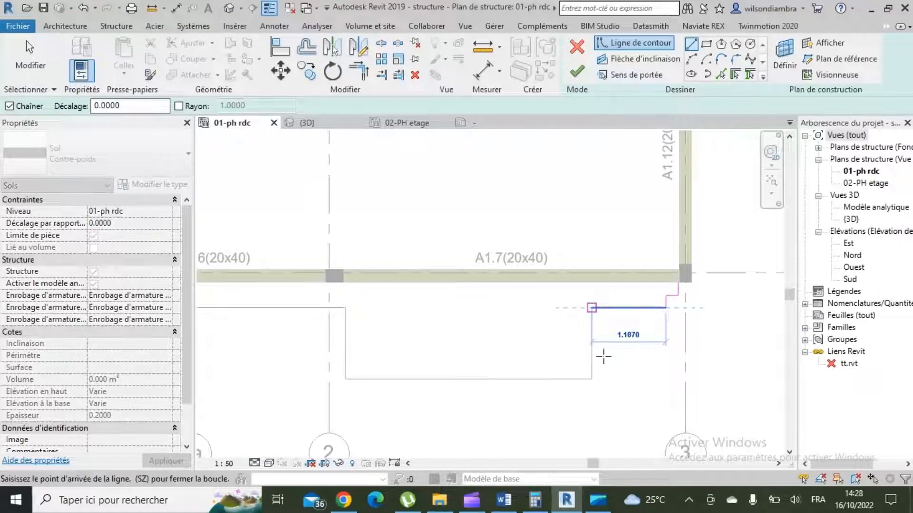
{"action": "left_click", "coordinate": [592, 379]}
{"action": "left_click", "coordinate": [345, 379]}
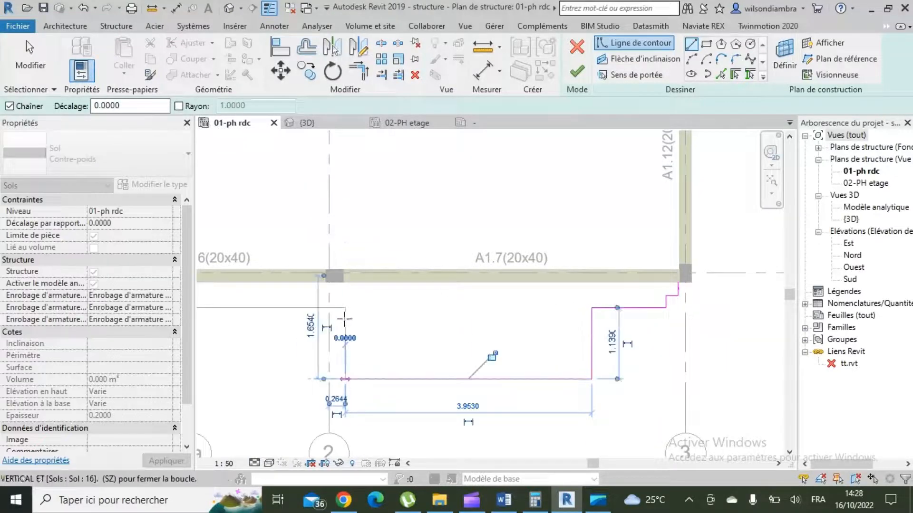
- Continue the boundary along the slab outline to its stepped end near grid 1 and close it along the grid C beam's outer face
{"action": "left_click", "coordinate": [345, 308]}
{"action": "scroll", "coordinate": [345, 308], "scroll_direction": "down", "scroll_amount": 3}
{"action": "scroll", "coordinate": [323, 319], "scroll_direction": "up", "scroll_amount": 5}
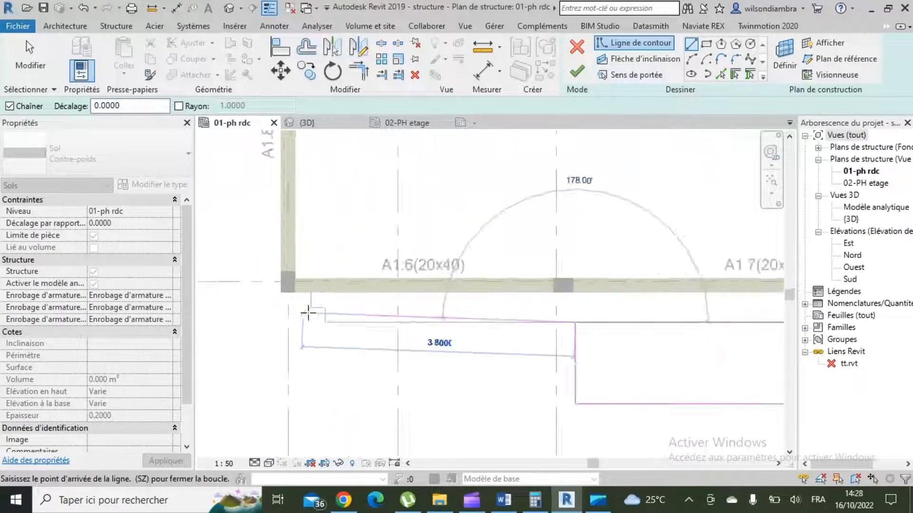
{"action": "left_click", "coordinate": [335, 328]}
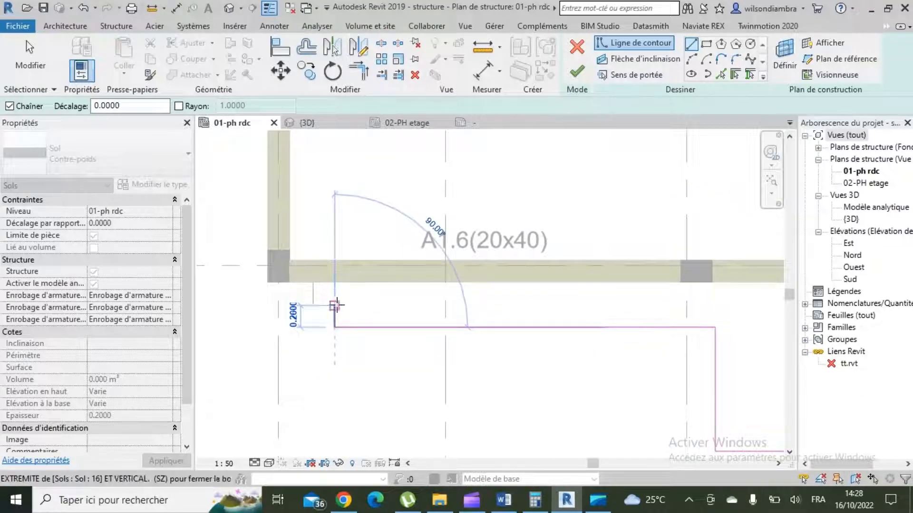
{"action": "left_click", "coordinate": [335, 306]}
{"action": "left_click", "coordinate": [313, 306]}
{"action": "left_click", "coordinate": [313, 282]}
{"action": "scroll", "coordinate": [310, 284], "scroll_direction": "down", "scroll_amount": 4}
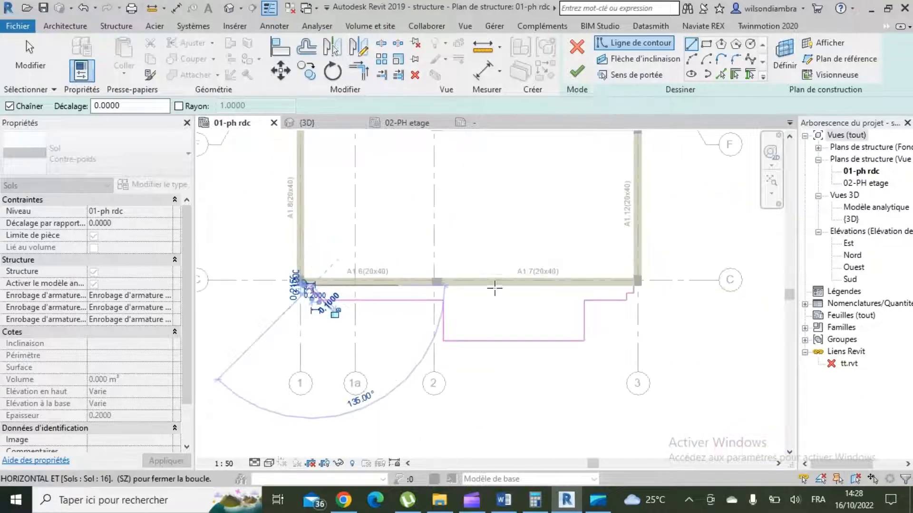
{"action": "left_click", "coordinate": [633, 285]}
{"action": "key", "text": "Escape"}
{"action": "key", "text": "Escape"}
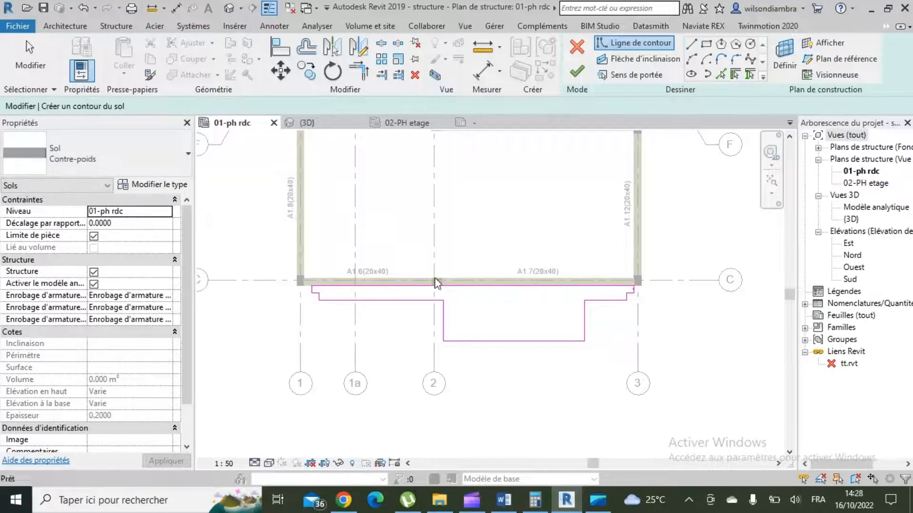
- Mirror a copy of the whole floor boundary across the centreline of the grid C beam
{"action": "left_click_drag", "start_coordinate": [258, 266], "coordinate": [697, 385]}
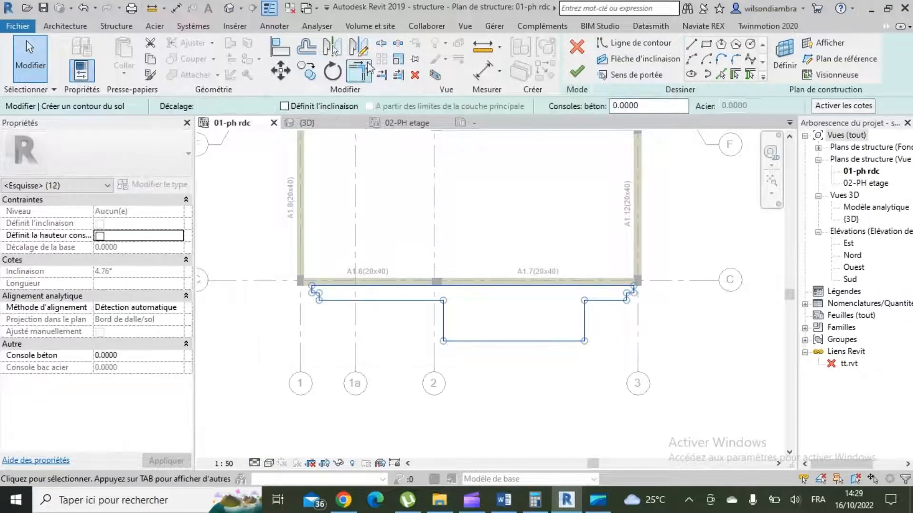
{"action": "left_click", "coordinate": [332, 46]}
{"action": "scroll", "coordinate": [516, 289], "scroll_direction": "up", "scroll_amount": 3}
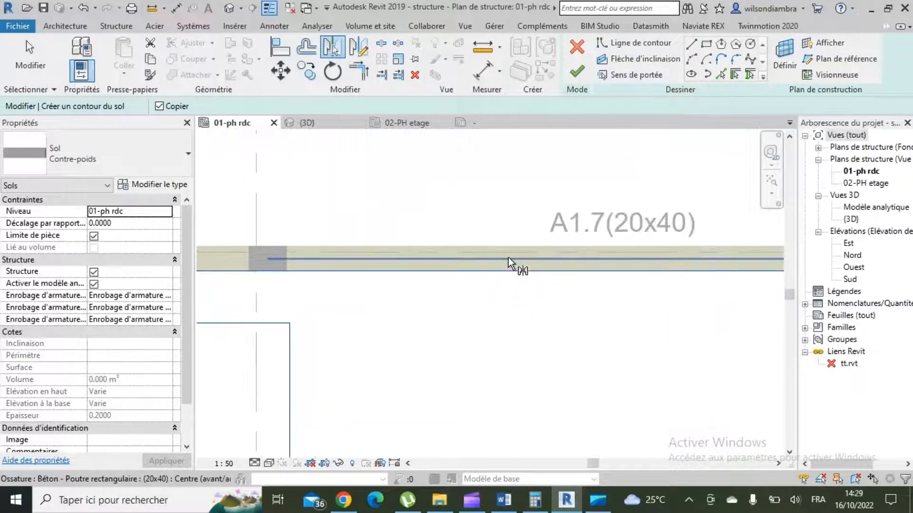
{"action": "left_click", "coordinate": [508, 260]}
{"action": "scroll", "coordinate": [492, 332], "scroll_direction": "down", "scroll_amount": 3}
{"action": "key", "text": "Escape"}
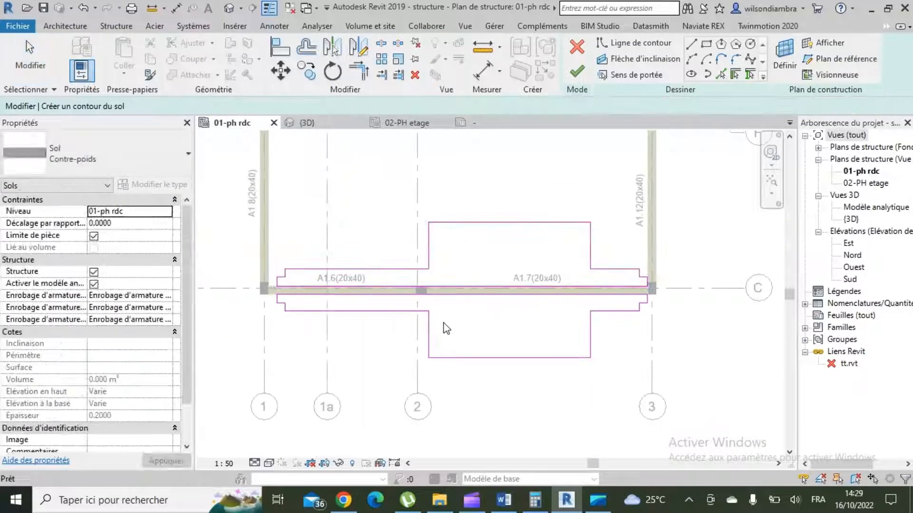
- Delete the original boundary outside grid C, keeping the mirrored boundary and its line along the beam's inner face
{"action": "mouse_move", "coordinate": [255, 287]}
{"action": "left_mouse_down"}
{"action": "mouse_move", "coordinate": [389, 335]}
{"action": "mouse_move", "coordinate": [666, 387]}
{"action": "mouse_move", "coordinate": [678, 401]}
{"action": "mouse_move", "coordinate": [651, 366]}
{"action": "left_mouse_up"}
{"action": "scroll", "coordinate": [632, 347], "scroll_direction": "up", "scroll_amount": 5}
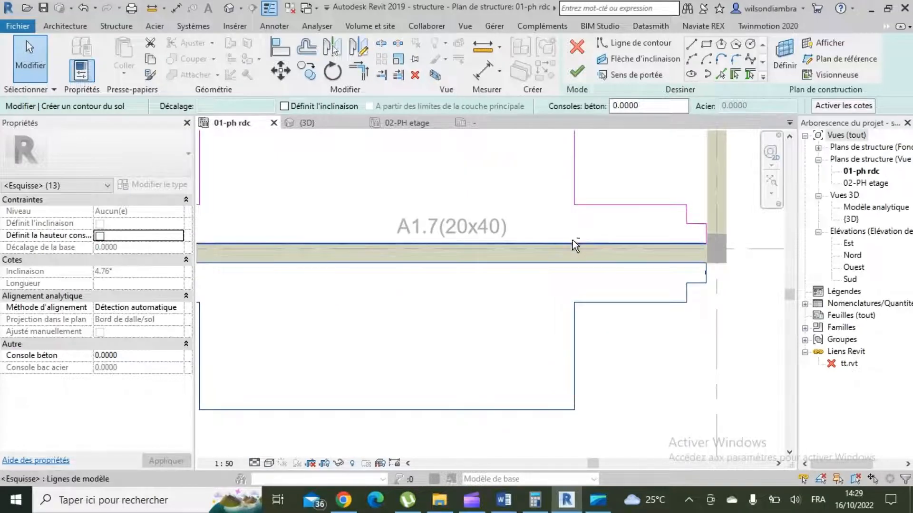
{"action": "left_click", "coordinate": [573, 243], "text": "shift"}
{"action": "key", "text": "Escape"}
{"action": "scroll", "coordinate": [648, 316], "scroll_direction": "down", "scroll_amount": 3}
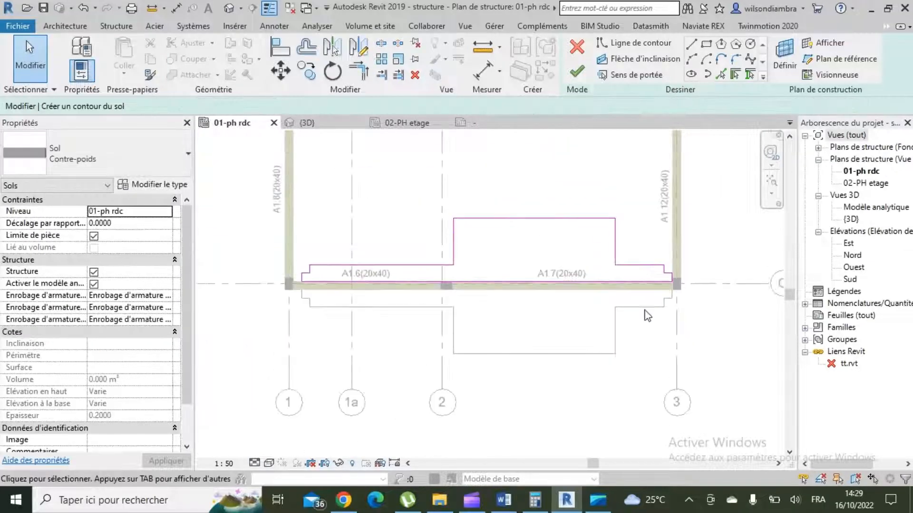
- Set the floor's span direction from the vertical edge of the mirrored projection near grid 3 and finish the floor sketch
{"action": "scroll", "coordinate": [535, 188], "scroll_direction": "up", "scroll_amount": 2}
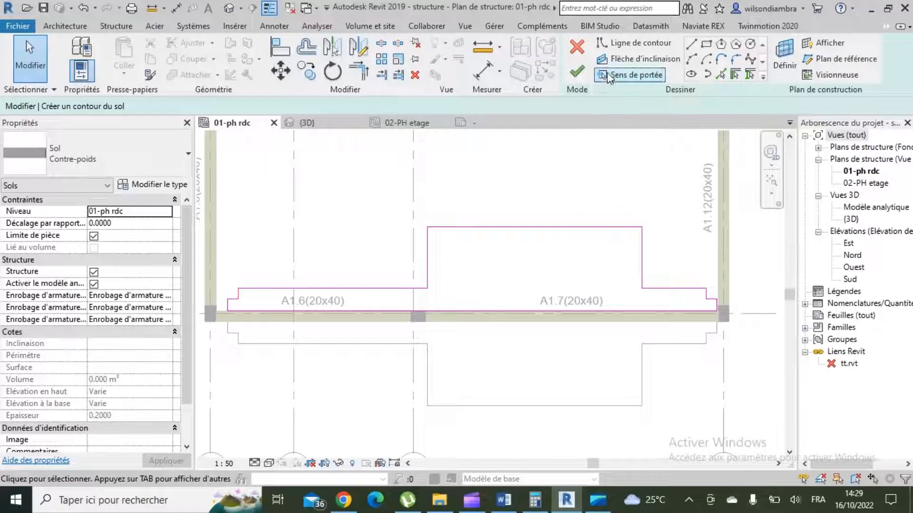
{"action": "left_click", "coordinate": [577, 71]}
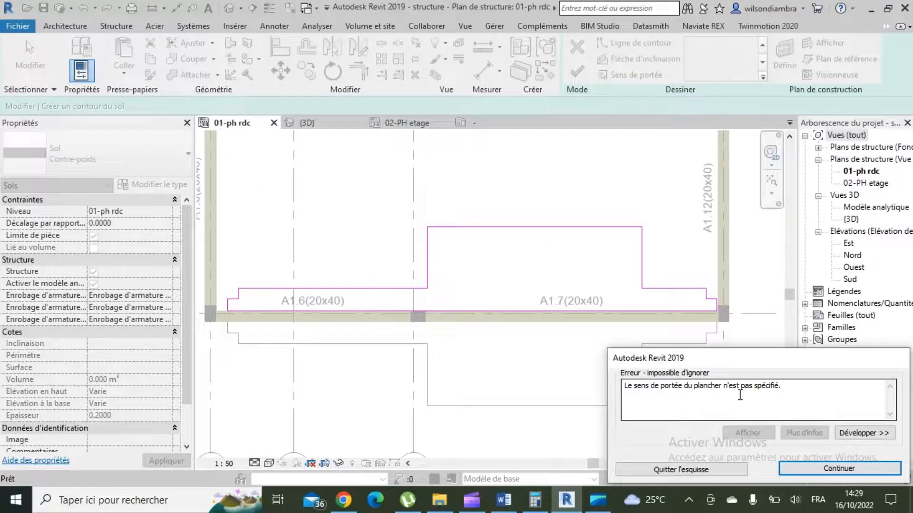
{"action": "left_click", "coordinate": [841, 470]}
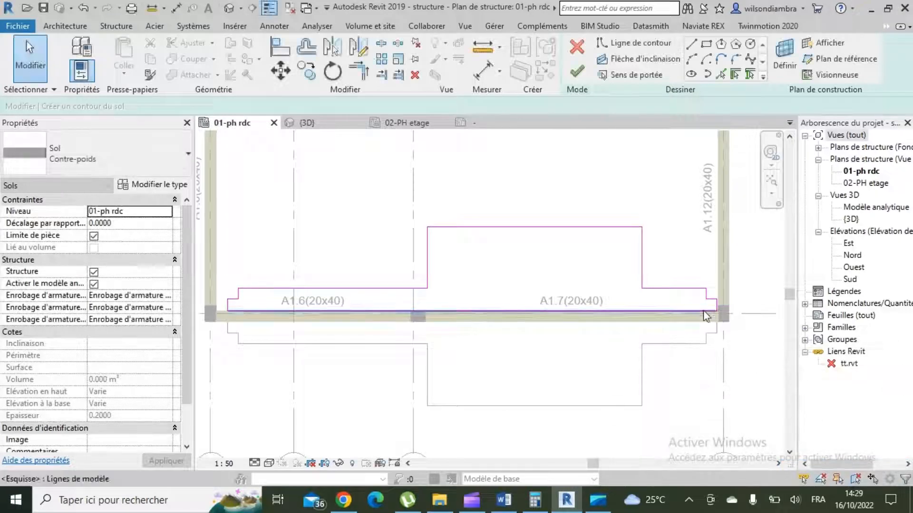
{"action": "left_click", "coordinate": [630, 74]}
{"action": "scroll", "coordinate": [651, 197], "scroll_direction": "up", "scroll_amount": 2}
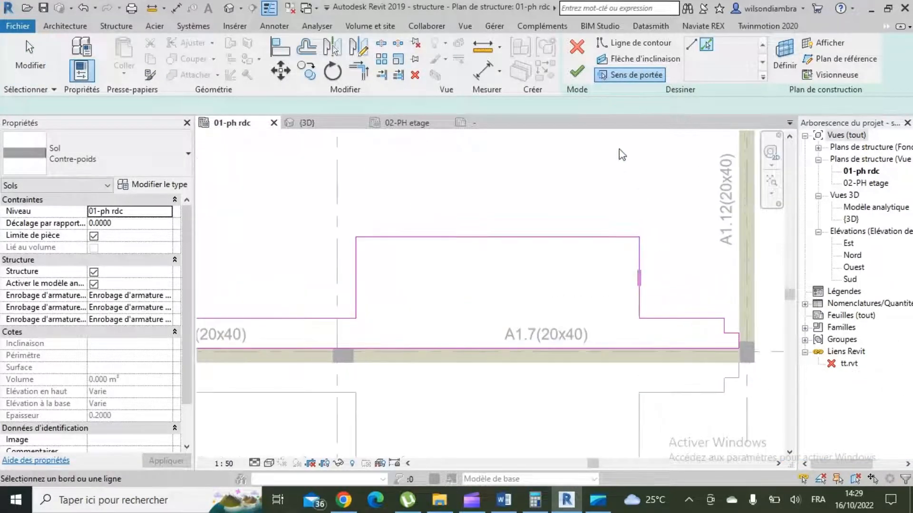
{"action": "left_click", "coordinate": [576, 72]}
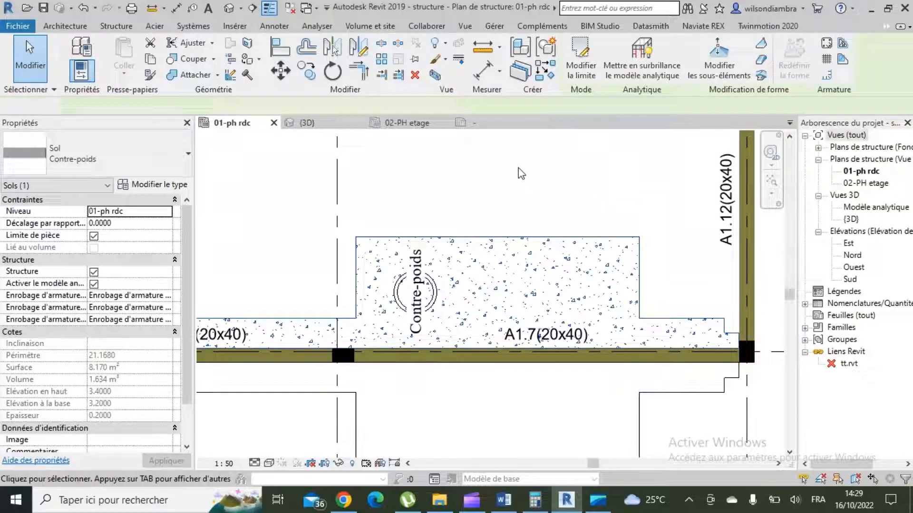
- Delete the Contre-poids span direction symbol from the new slab
{"action": "left_click", "coordinate": [522, 173]}
{"action": "left_click", "coordinate": [433, 303]}
{"action": "key", "text": "Delete"}
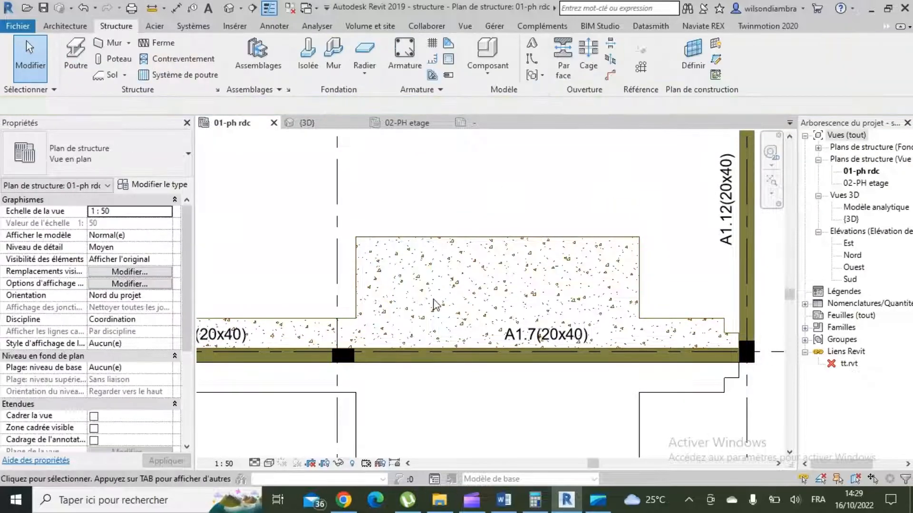
{"action": "scroll", "coordinate": [433, 303], "scroll_direction": "down", "scroll_amount": 5}
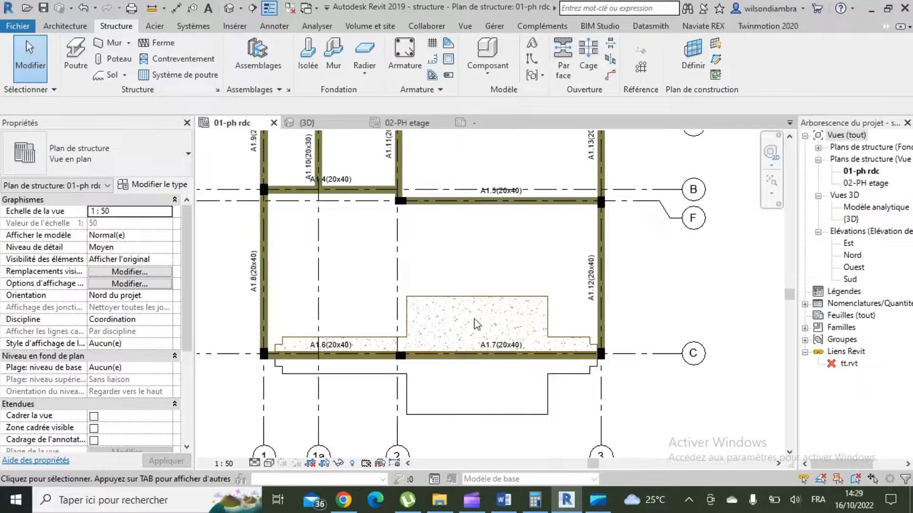
- Start a new Béton - Poutre rectangulaire beam of type BN and rename that type BN 30X20
{"action": "scroll", "coordinate": [447, 306], "scroll_direction": "up", "scroll_amount": 2}
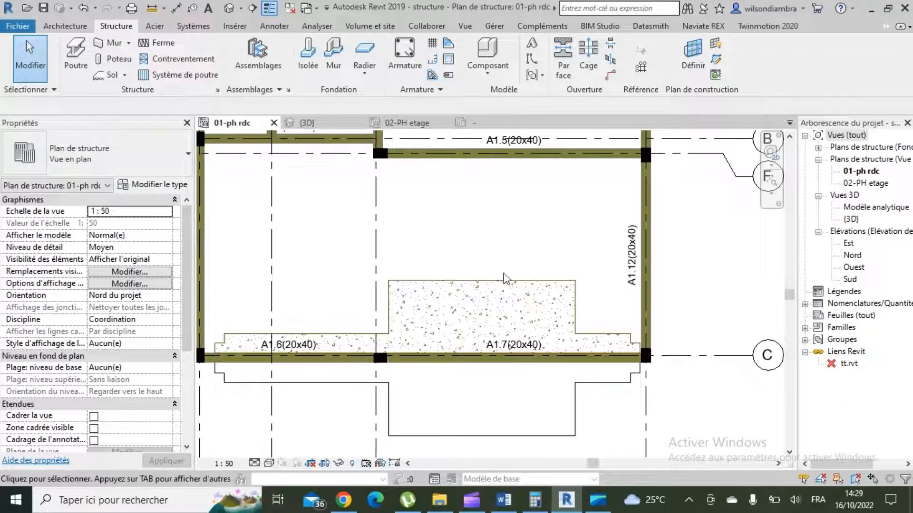
{"action": "scroll", "coordinate": [437, 304], "scroll_direction": "down", "scroll_amount": 2}
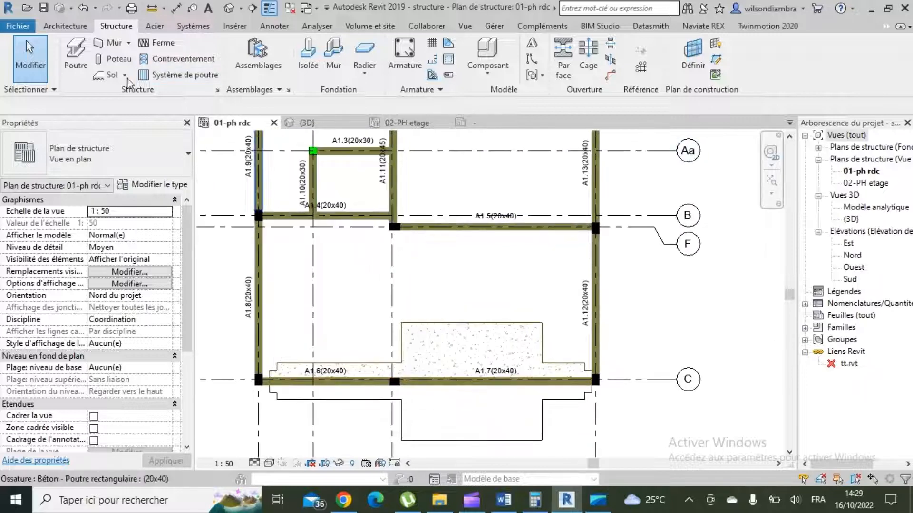
{"action": "left_click", "coordinate": [75, 55]}
{"action": "left_click", "coordinate": [127, 148]}
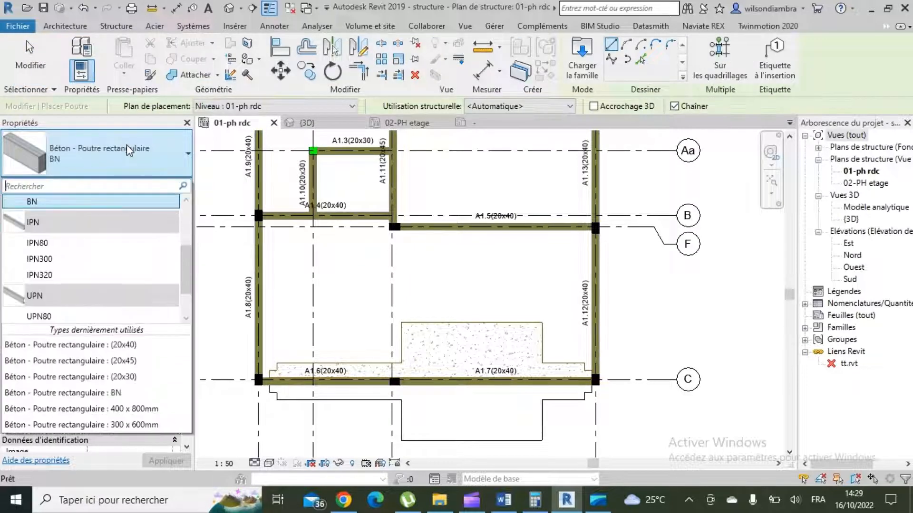
{"action": "left_click", "coordinate": [128, 148]}
{"action": "left_click", "coordinate": [154, 185]}
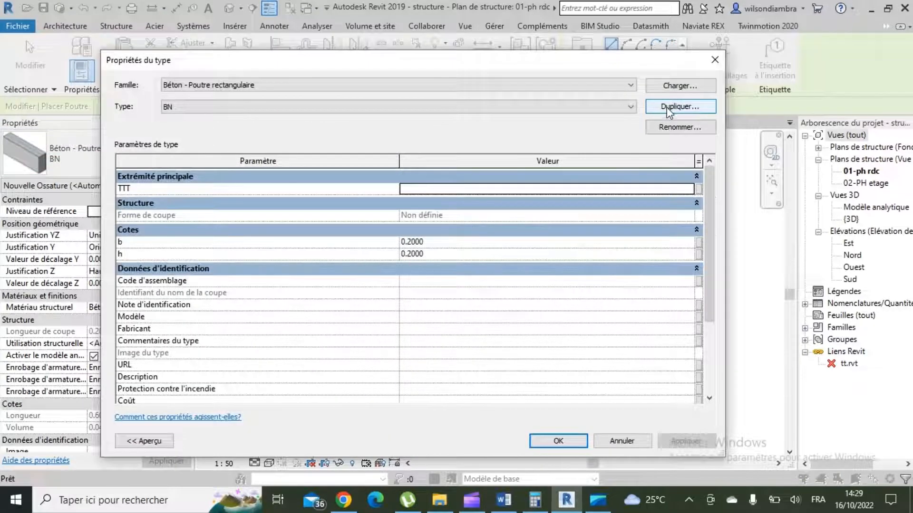
{"action": "left_click", "coordinate": [679, 127]}
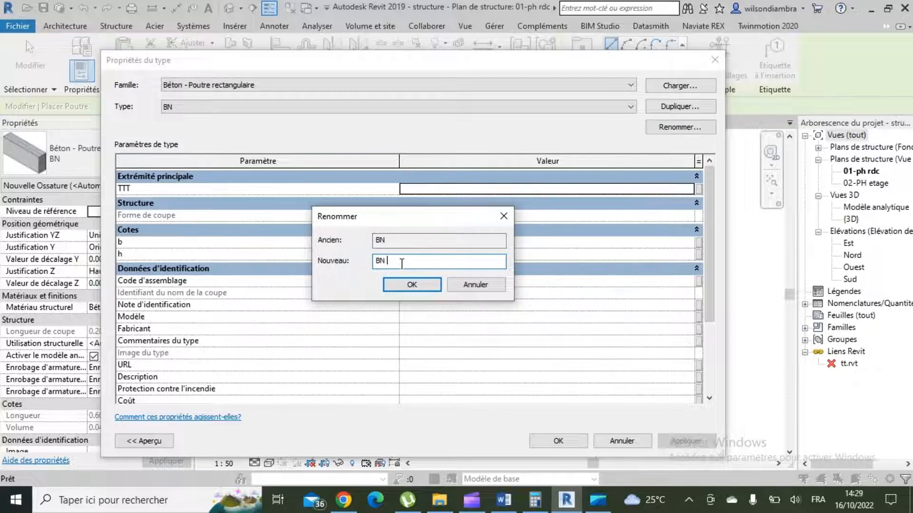
{"action": "left_click", "coordinate": [433, 285]}
- Set dimension b of the BN 30X20 beam type to 0.30 and apply the type properties
{"action": "left_click", "coordinate": [438, 243]}
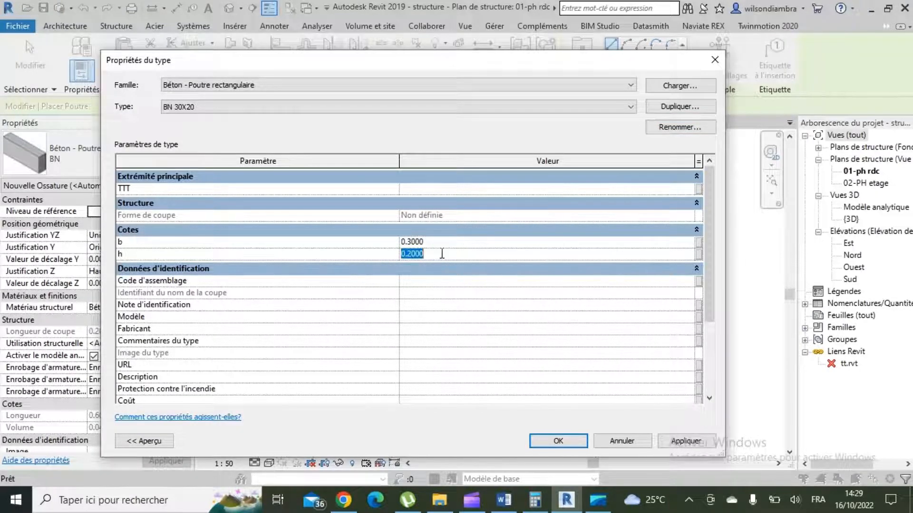
{"action": "left_click", "coordinate": [685, 441]}
{"action": "left_click", "coordinate": [556, 441]}
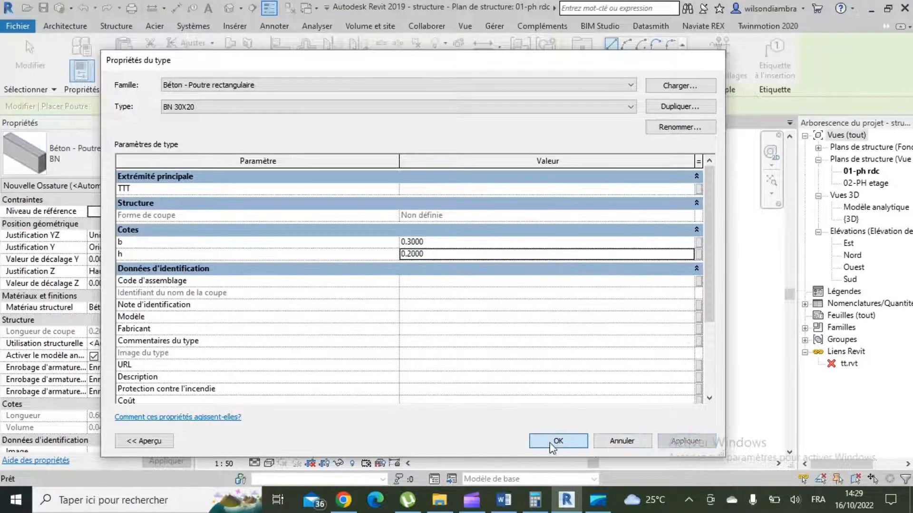
- Draw a BN 30X20 beam along grid 2 from the column at grid F to the column at grid C
{"action": "left_click", "coordinate": [375, 180]}
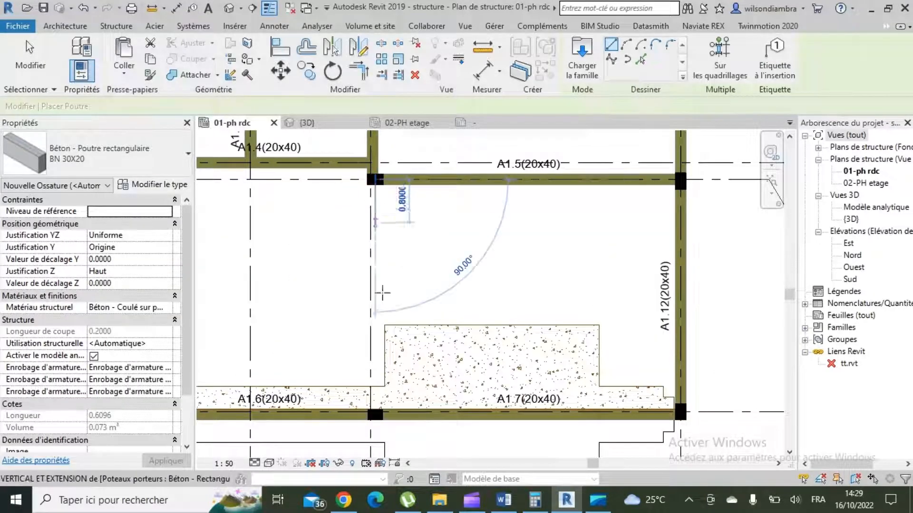
{"action": "left_click", "coordinate": [375, 414]}
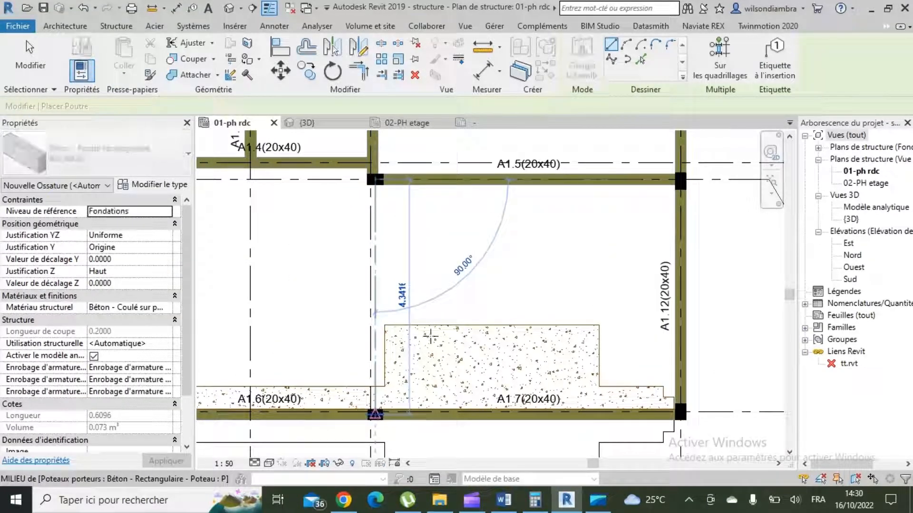
{"action": "key", "text": "Escape"}
{"action": "key", "text": "Escape"}
{"action": "scroll", "coordinate": [471, 359], "scroll_direction": "down", "scroll_amount": 3}
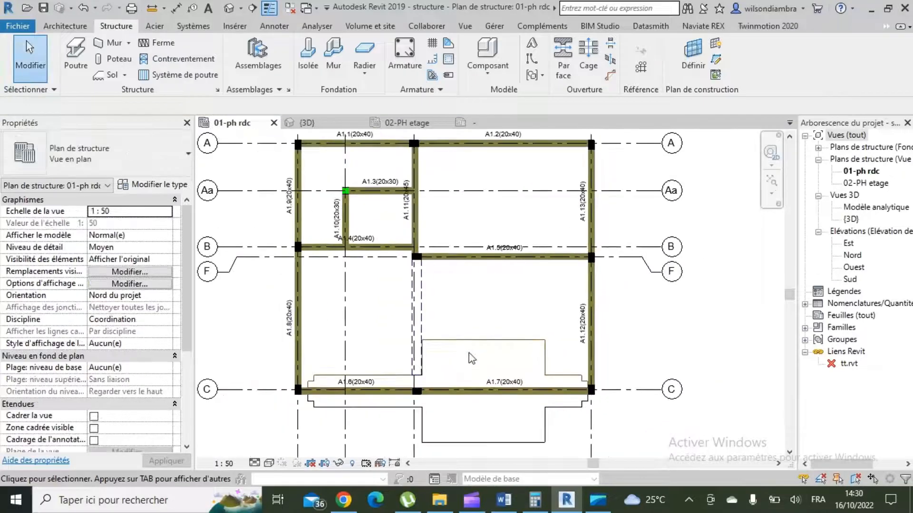
- Start a new structural floor on level 01-ph rdc with the floor type 16+4
{"action": "scroll", "coordinate": [363, 364], "scroll_direction": "up", "scroll_amount": 2}
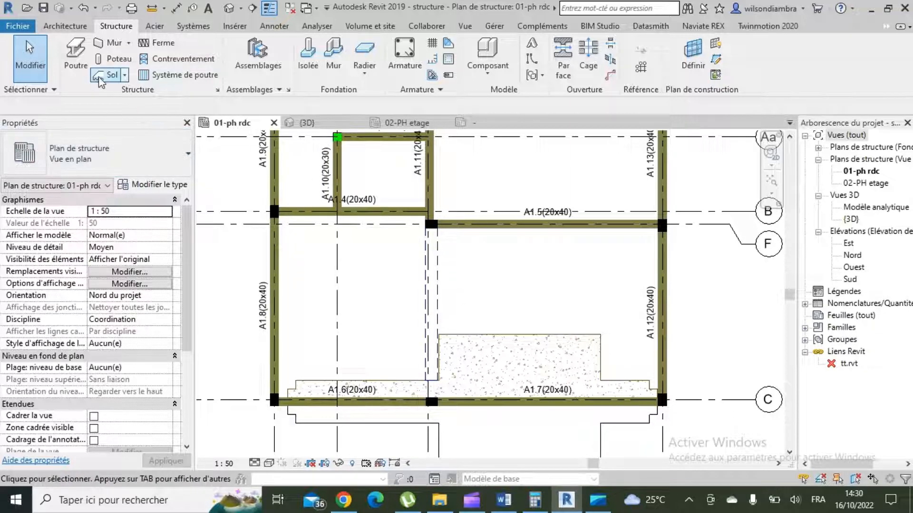
{"action": "left_click", "coordinate": [114, 72]}
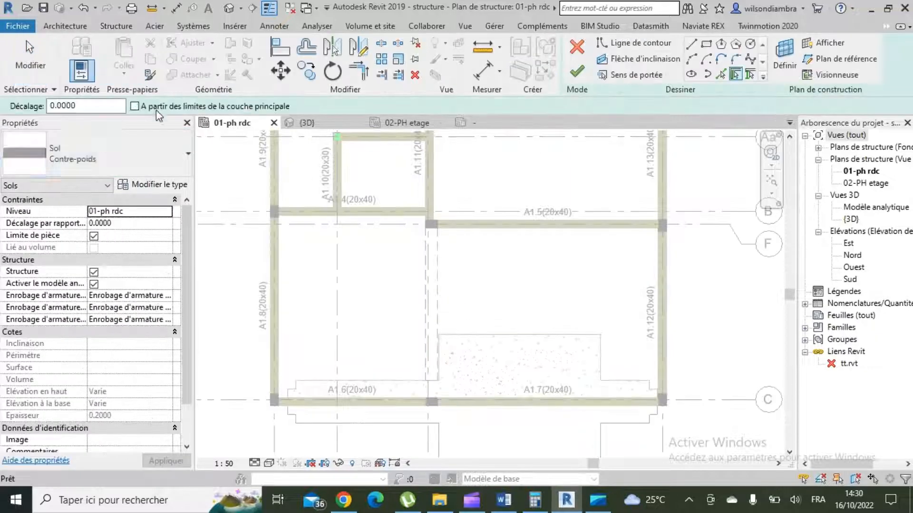
{"action": "left_click", "coordinate": [119, 153]}
{"action": "scroll", "coordinate": [116, 300], "scroll_direction": "up", "scroll_amount": 6}
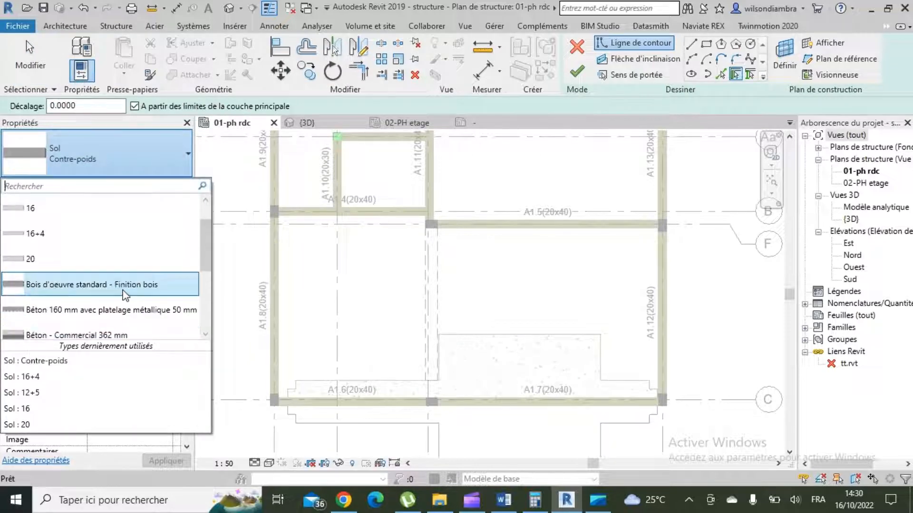
{"action": "left_click", "coordinate": [99, 268]}
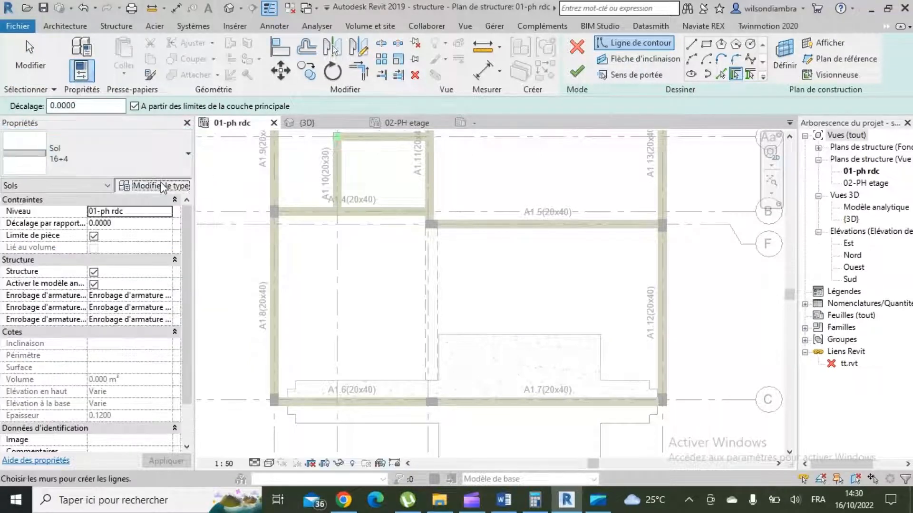
- Set the thickness of the Porteur/Ossature layer in floor type 16+4 to 0.20 and apply it
{"action": "left_click", "coordinate": [161, 186]}
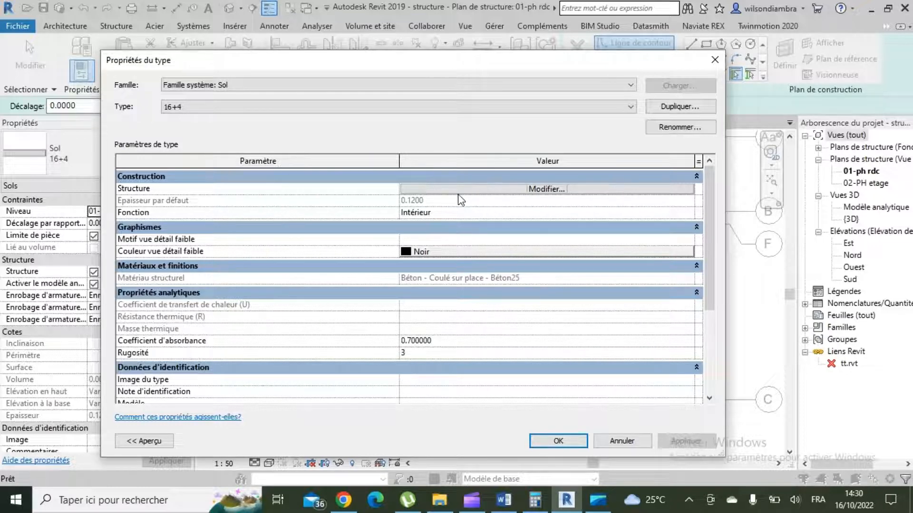
{"action": "left_click", "coordinate": [438, 190]}
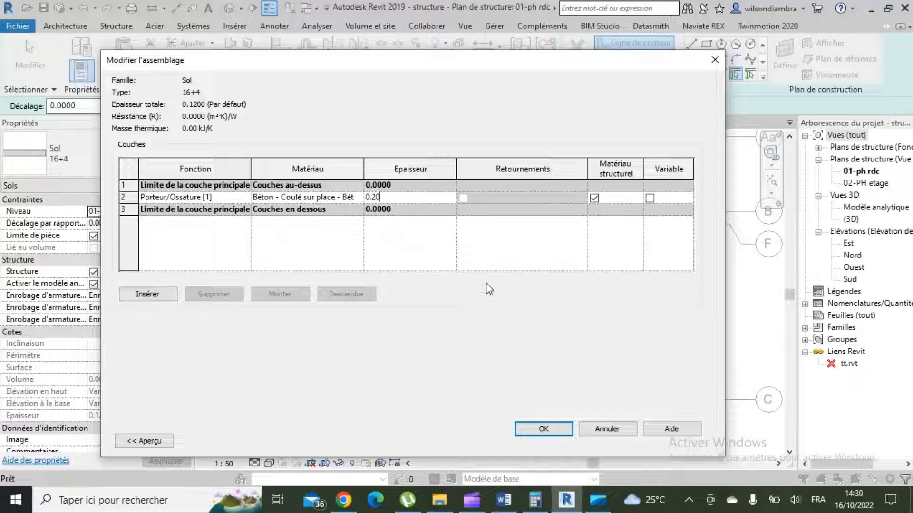
{"action": "left_click", "coordinate": [567, 427]}
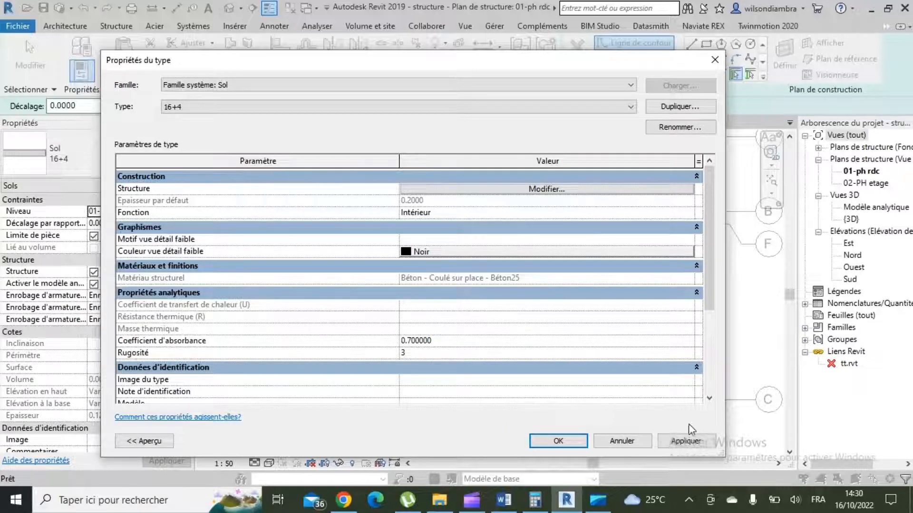
{"action": "left_click", "coordinate": [558, 441]}
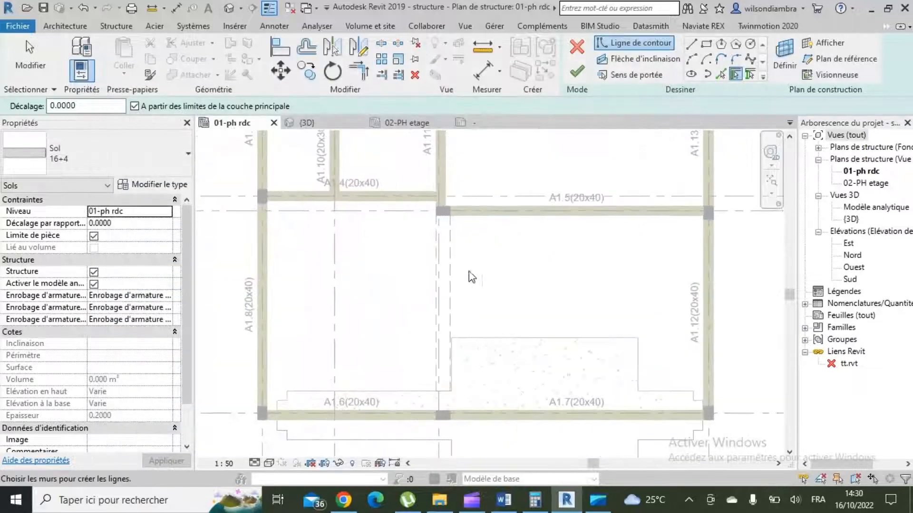
- Sketch floor boundary lines along beam A1.4's lower face and down beside grid 2 to the counterweight's upper edge
{"action": "left_click", "coordinate": [691, 45]}
{"action": "scroll", "coordinate": [263, 195], "scroll_direction": "up", "scroll_amount": 5}
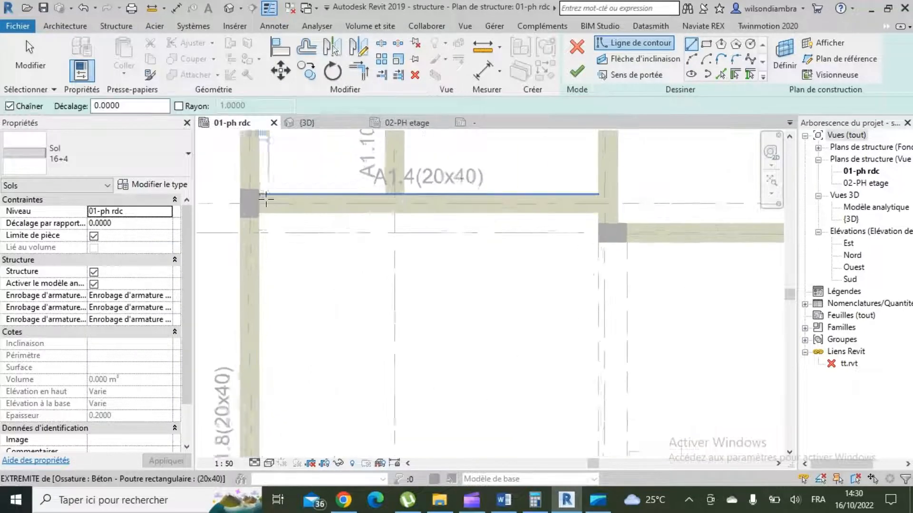
{"action": "left_click", "coordinate": [262, 216]}
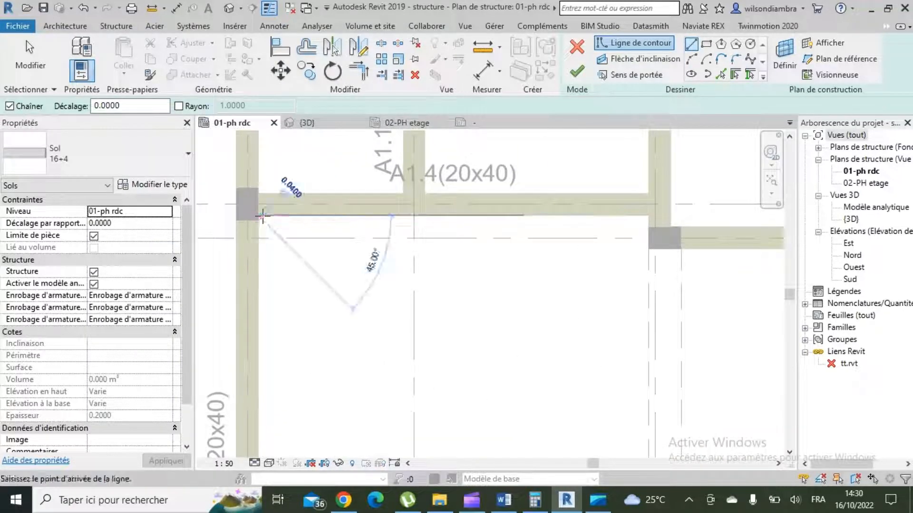
{"action": "left_click", "coordinate": [649, 217]}
{"action": "scroll", "coordinate": [637, 223], "scroll_direction": "down", "scroll_amount": 4}
{"action": "scroll", "coordinate": [641, 351], "scroll_direction": "up", "scroll_amount": 4}
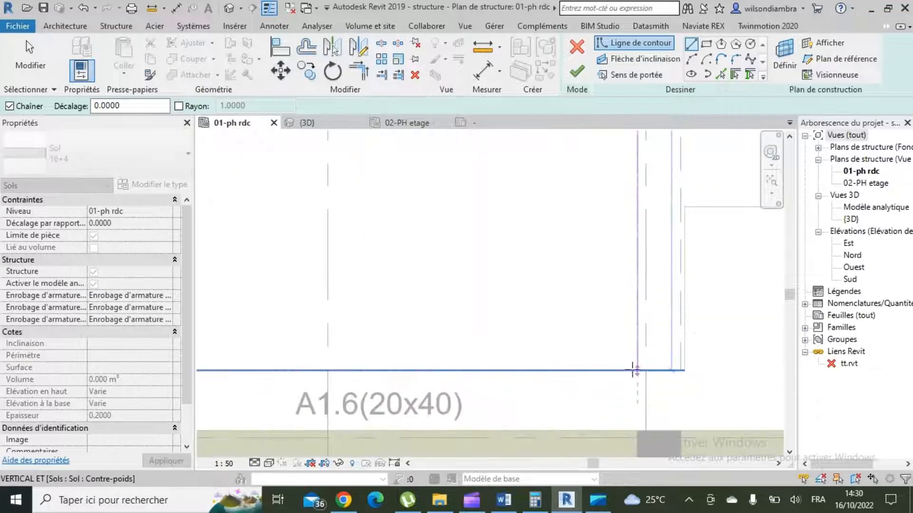
{"action": "left_click", "coordinate": [682, 349]}
- Continue the floor boundary along the counterweight's stepped edge above beam A1.6 to the inner corner of beam A1.8
{"action": "scroll", "coordinate": [682, 349], "scroll_direction": "down", "scroll_amount": 4}
{"action": "scroll", "coordinate": [481, 351], "scroll_direction": "up", "scroll_amount": 4}
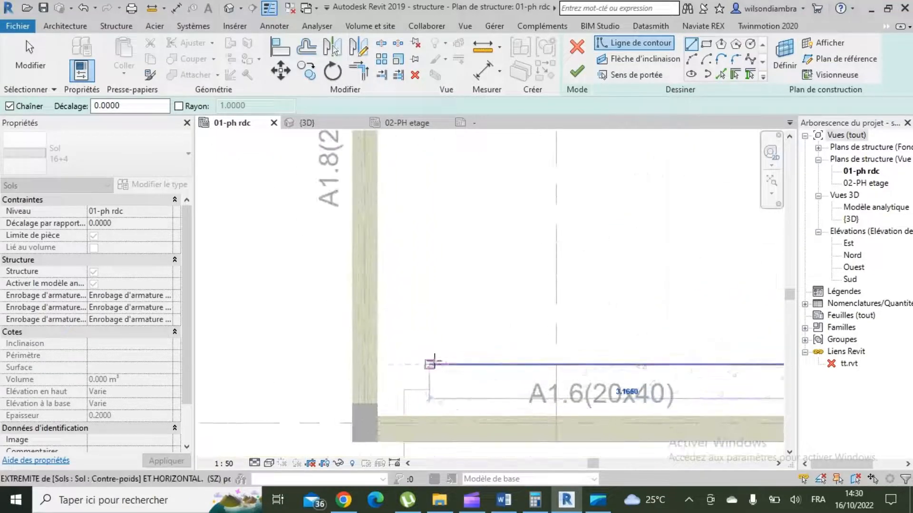
{"action": "left_click", "coordinate": [428, 365]}
{"action": "left_click", "coordinate": [429, 389]}
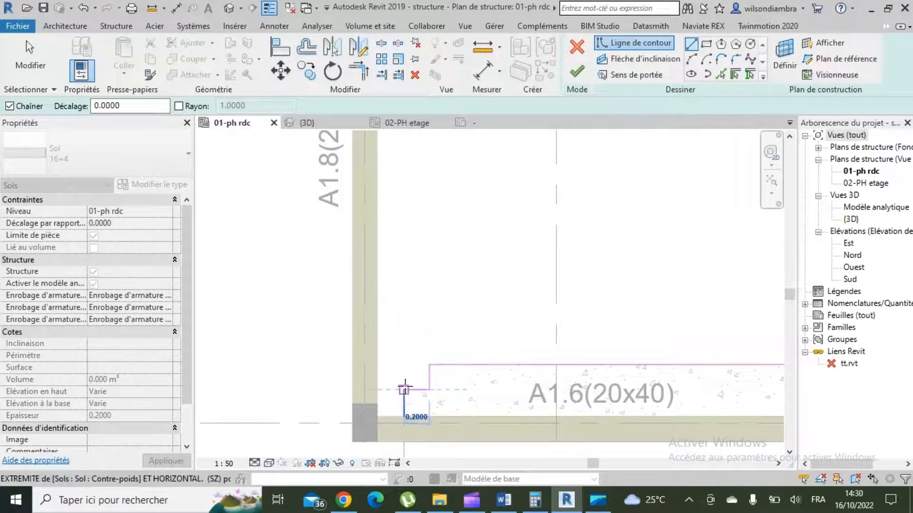
{"action": "left_click", "coordinate": [404, 389]}
{"action": "left_click", "coordinate": [403, 417]}
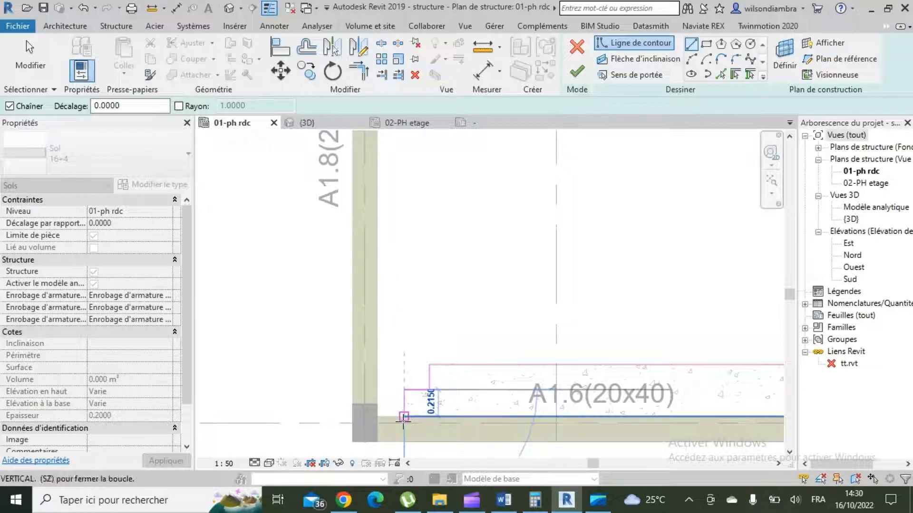
{"action": "left_click", "coordinate": [379, 418]}
- Close the floor boundary along the inner face of beam A1.8 up to the A1.4 line
{"action": "scroll", "coordinate": [368, 417], "scroll_direction": "down", "scroll_amount": 4}
{"action": "scroll", "coordinate": [372, 301], "scroll_direction": "up", "scroll_amount": 5}
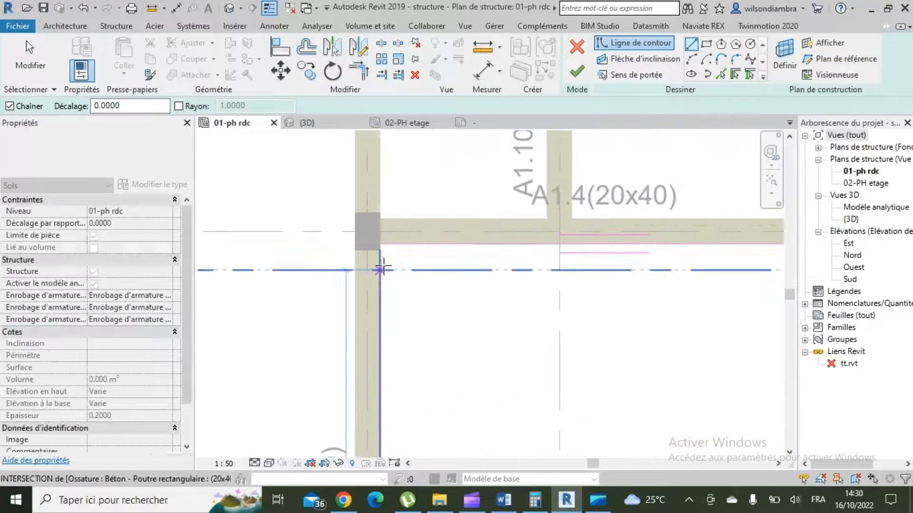
{"action": "left_click", "coordinate": [380, 251]}
{"action": "scroll", "coordinate": [378, 252], "scroll_direction": "down", "scroll_amount": 3}
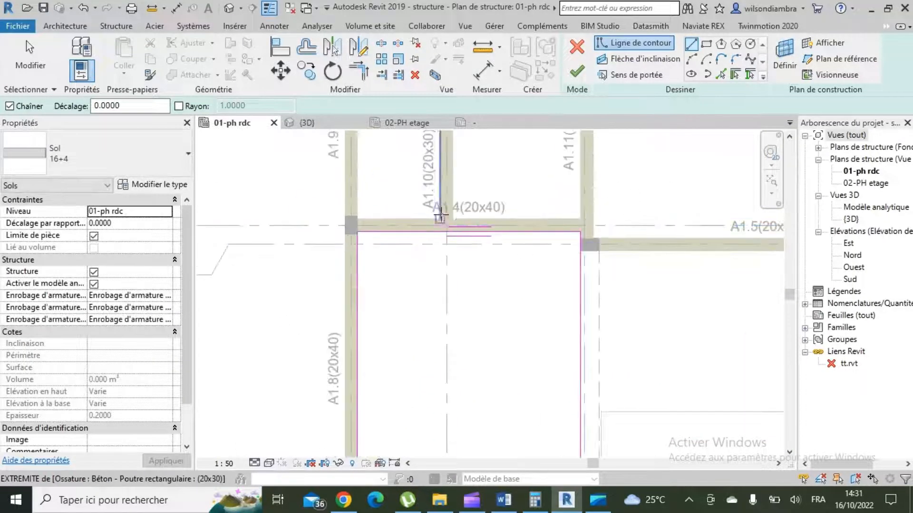
- Draw boundary lines from the lower corner of the grid 2/F column across to grid 2 and down to the counterweight's edge
{"action": "scroll", "coordinate": [529, 244], "scroll_direction": "down", "scroll_amount": 3}
{"action": "scroll", "coordinate": [486, 208], "scroll_direction": "up", "scroll_amount": 5}
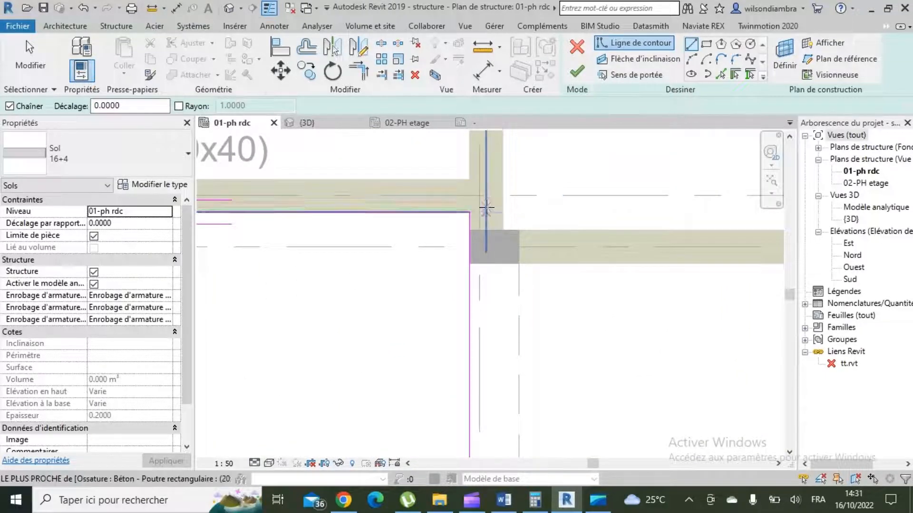
{"action": "key", "text": "Escape"}
{"action": "key", "text": "Escape"}
{"action": "left_click", "coordinate": [692, 45]}
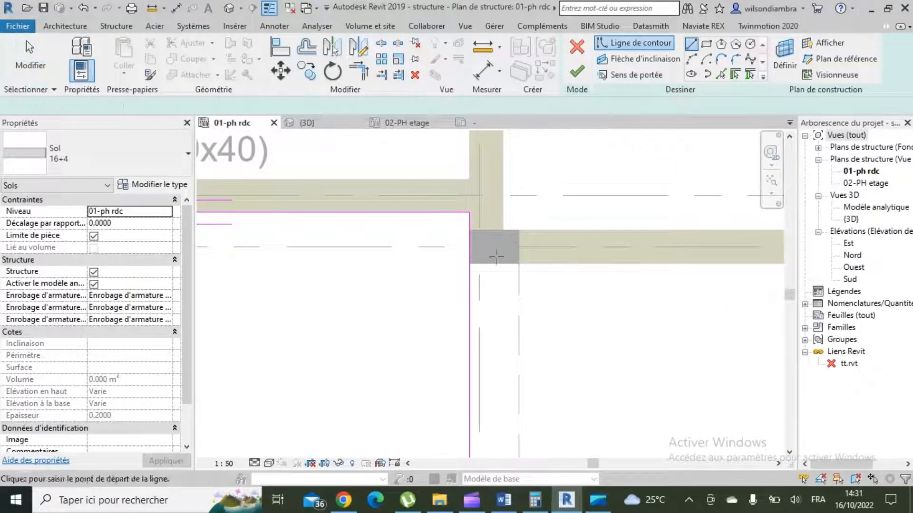
{"action": "left_click", "coordinate": [470, 266]}
{"action": "left_click", "coordinate": [480, 265]}
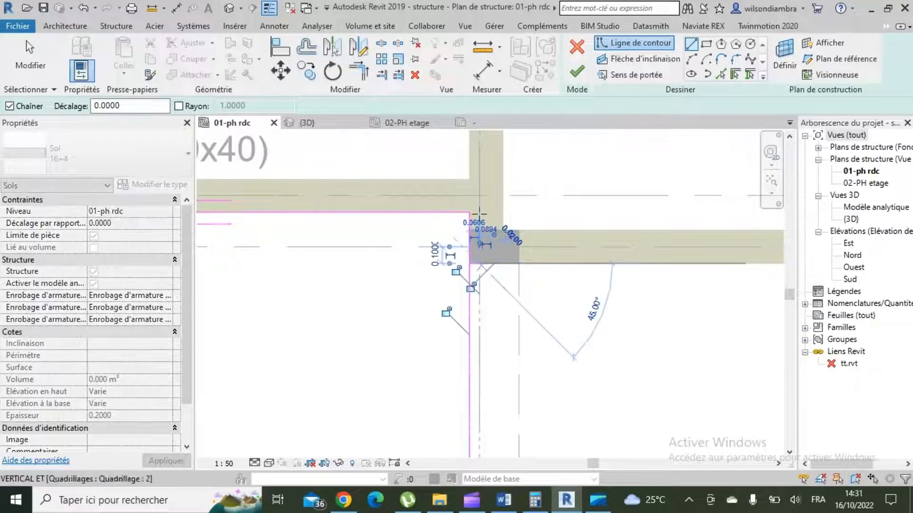
{"action": "scroll", "coordinate": [478, 211], "scroll_direction": "down", "scroll_amount": 5}
{"action": "scroll", "coordinate": [463, 413], "scroll_direction": "up", "scroll_amount": 2}
{"action": "scroll", "coordinate": [470, 420], "scroll_direction": "up", "scroll_amount": 1}
{"action": "left_click", "coordinate": [487, 435]}
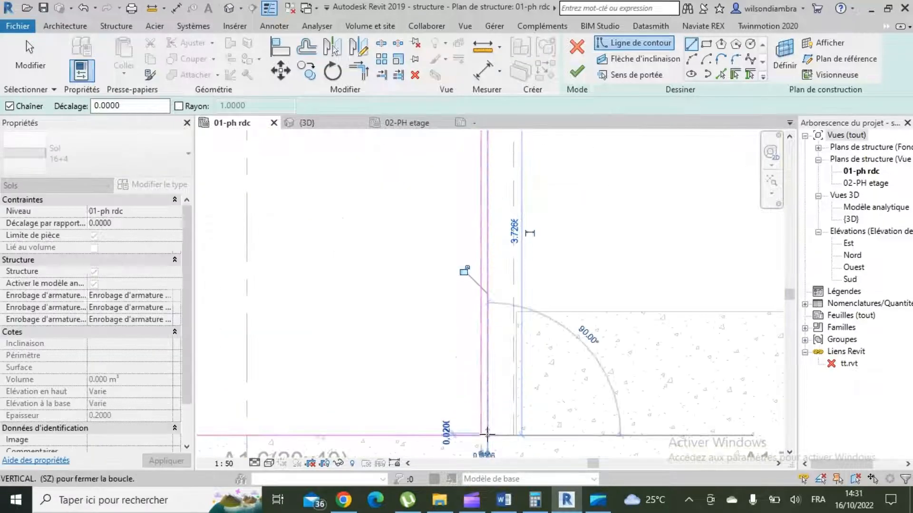
{"action": "key", "text": "Escape"}
{"action": "key", "text": "Escape"}
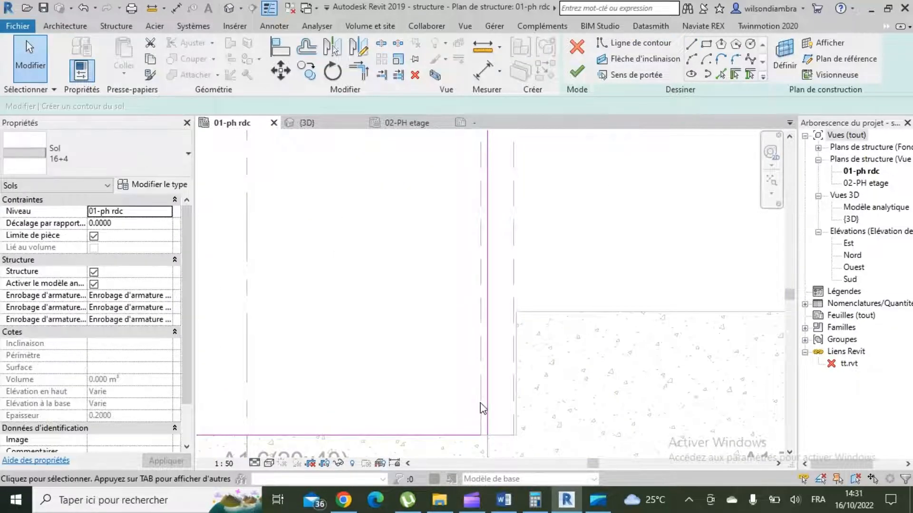
- Trim the boundary so its counterweight edge meets the new line on grid 2, removing the earlier vertical line
{"action": "scroll", "coordinate": [467, 398], "scroll_direction": "down", "scroll_amount": 2}
{"action": "left_click", "coordinate": [366, 76]}
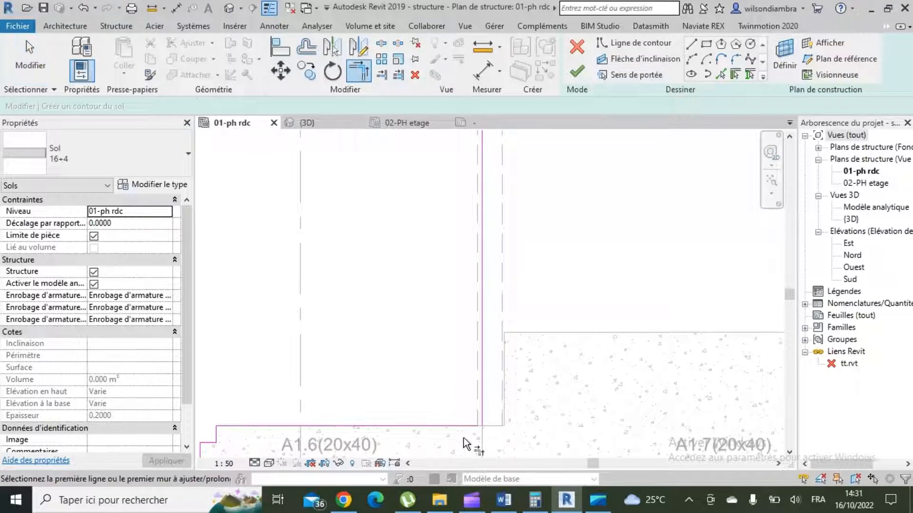
{"action": "scroll", "coordinate": [473, 373], "scroll_direction": "down", "scroll_amount": 3}
{"action": "scroll", "coordinate": [489, 301], "scroll_direction": "up", "scroll_amount": 5}
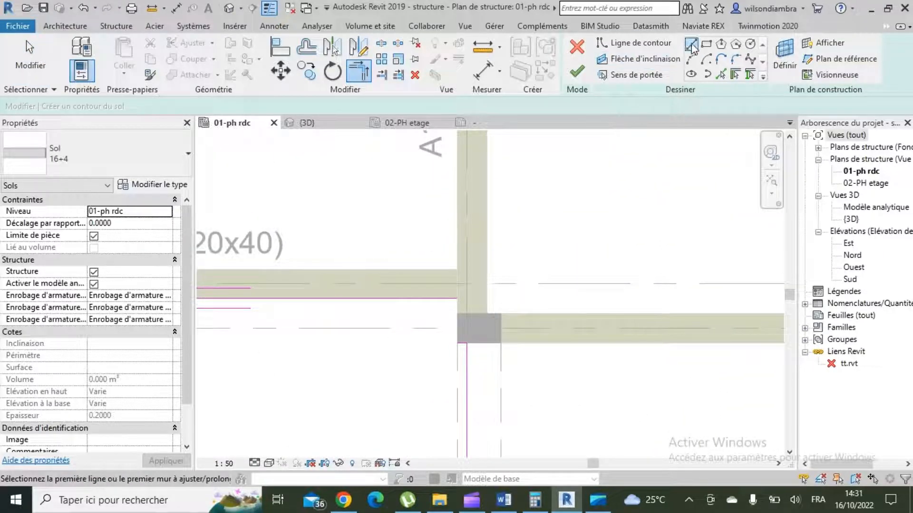
- Draw a short boundary line from the end of the A1.4 edge down the face of the grid 2/F column to its lower corner
{"action": "left_click", "coordinate": [692, 45]}
{"action": "left_click", "coordinate": [457, 298]}
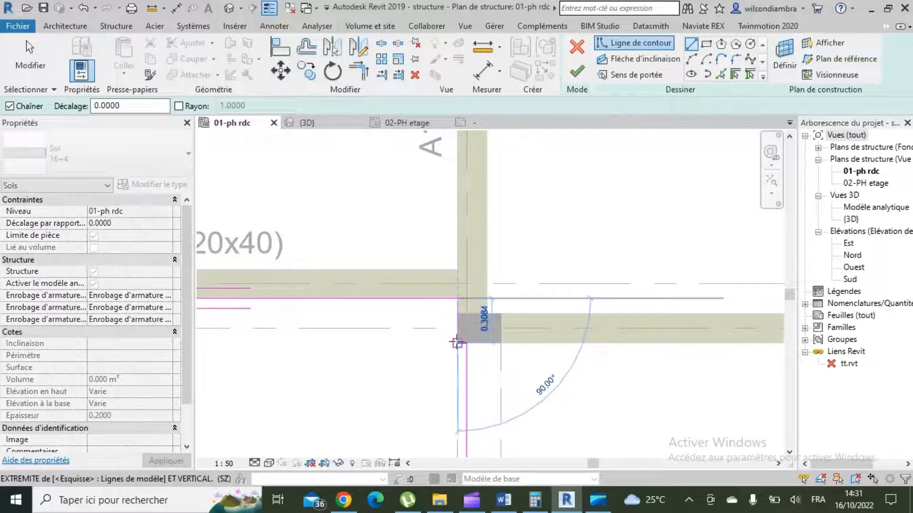
{"action": "left_click", "coordinate": [457, 342]}
{"action": "scroll", "coordinate": [456, 343], "scroll_direction": "down", "scroll_amount": 5}
{"action": "key", "text": "Escape"}
{"action": "key", "text": "Escape"}
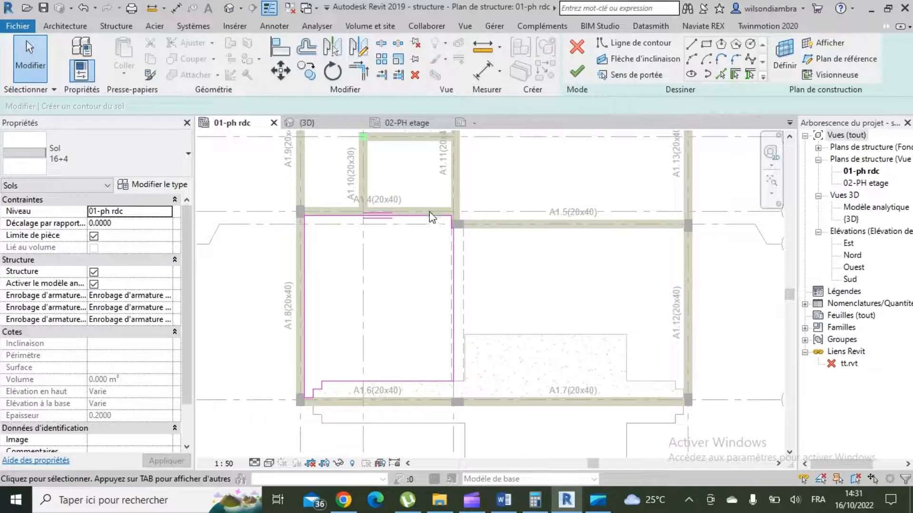
- Move the vertical boundary line from grid 2 into line with the grid 2/F column's face and delete the too-short connecting segment
{"action": "scroll", "coordinate": [430, 217], "scroll_direction": "up", "scroll_amount": 4}
{"action": "scroll", "coordinate": [418, 198], "scroll_direction": "down", "scroll_amount": 5}
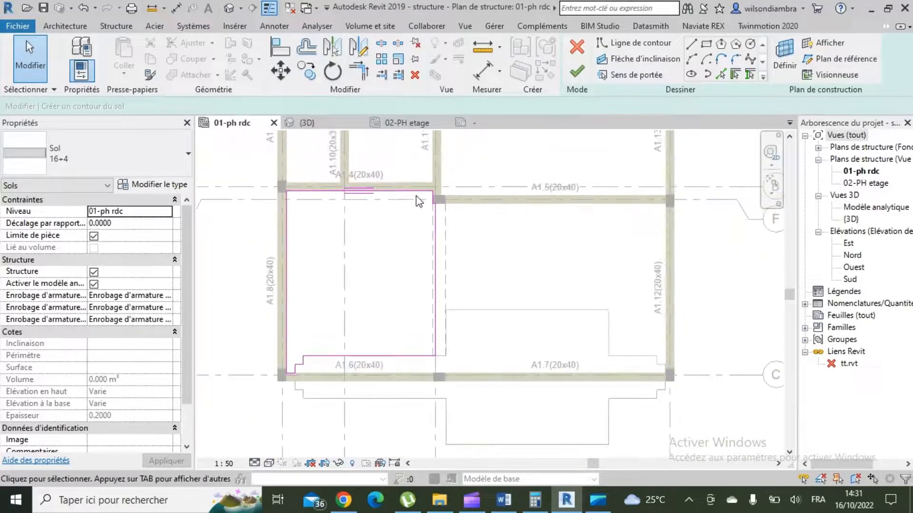
{"action": "scroll", "coordinate": [438, 323], "scroll_direction": "up", "scroll_amount": 6}
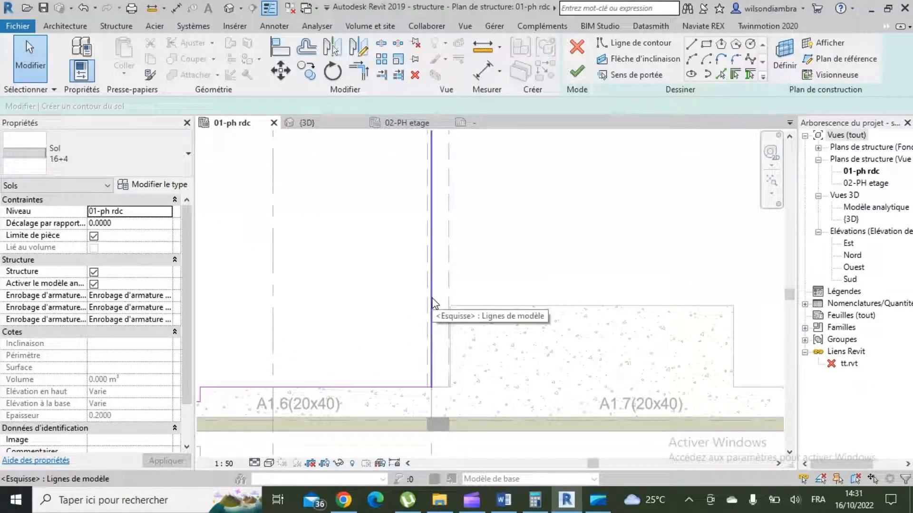
{"action": "left_click_drag", "start_coordinate": [432, 298], "coordinate": [425, 300]}
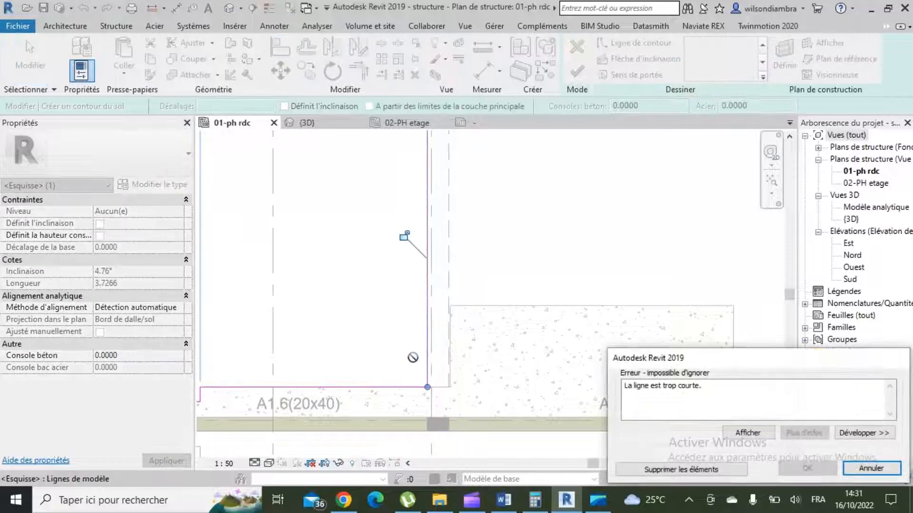
{"action": "scroll", "coordinate": [437, 365], "scroll_direction": "down", "scroll_amount": 1}
{"action": "left_click", "coordinate": [680, 469]}
- Delete the short boundary line beside the grid 2/F column and extend the long vertical line up to the A1.4 edge
{"action": "scroll", "coordinate": [444, 286], "scroll_direction": "down", "scroll_amount": 3}
{"action": "scroll", "coordinate": [427, 195], "scroll_direction": "up", "scroll_amount": 5}
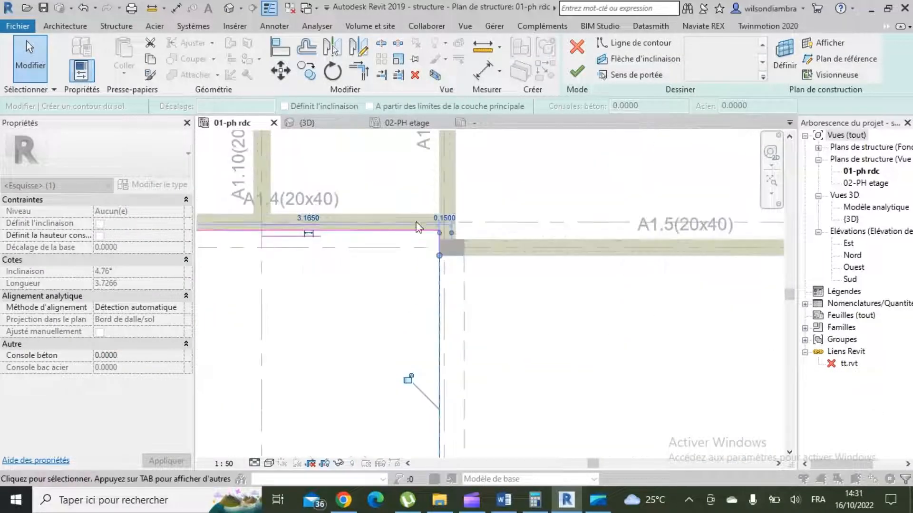
{"action": "scroll", "coordinate": [418, 227], "scroll_direction": "up", "scroll_amount": 2}
{"action": "left_click", "coordinate": [472, 267]}
{"action": "left_click", "coordinate": [456, 276]}
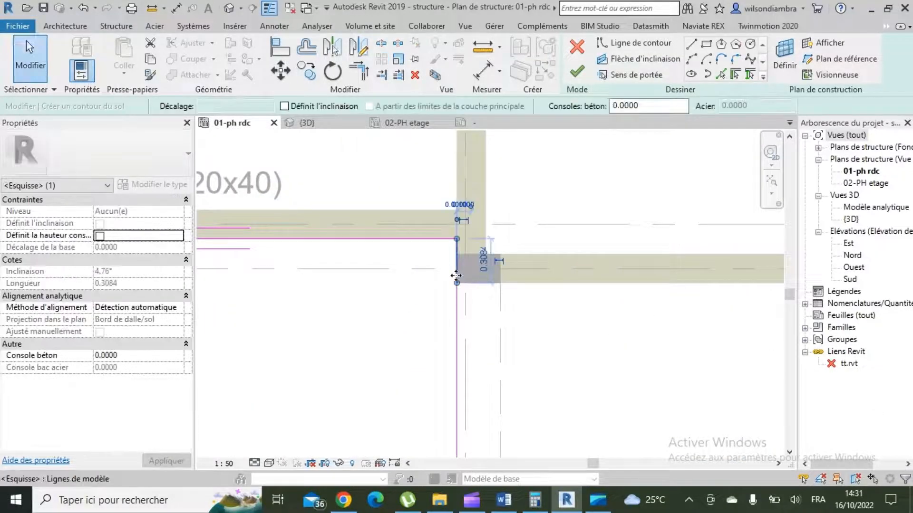
{"action": "key", "text": "Delete"}
{"action": "left_click", "coordinate": [457, 296]}
{"action": "left_click_drag", "start_coordinate": [457, 284], "coordinate": [456, 239]}
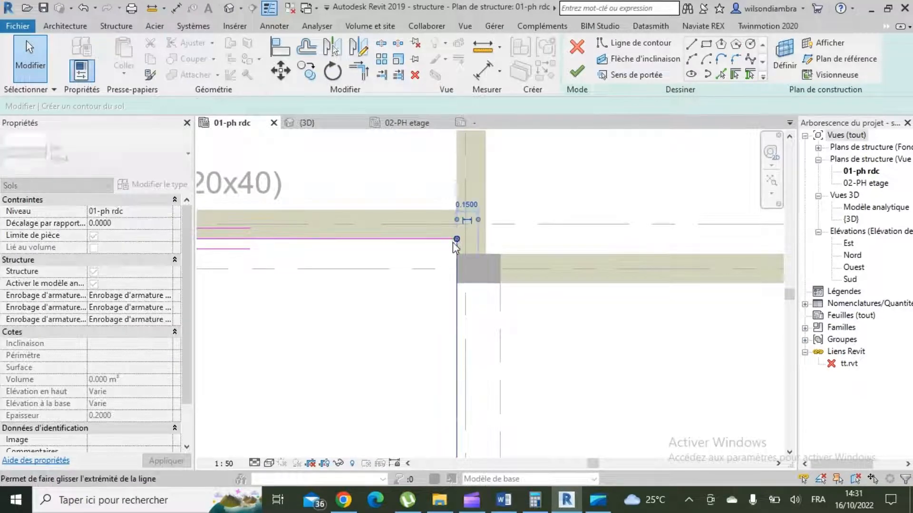
{"action": "left_click", "coordinate": [481, 215]}
- Set the floor's span direction parallel to the vertical boundary edge beside grid 2 and finish the floor sketch
{"action": "scroll", "coordinate": [495, 213], "scroll_direction": "down", "scroll_amount": 3}
{"action": "scroll", "coordinate": [465, 255], "scroll_direction": "down", "scroll_amount": 3}
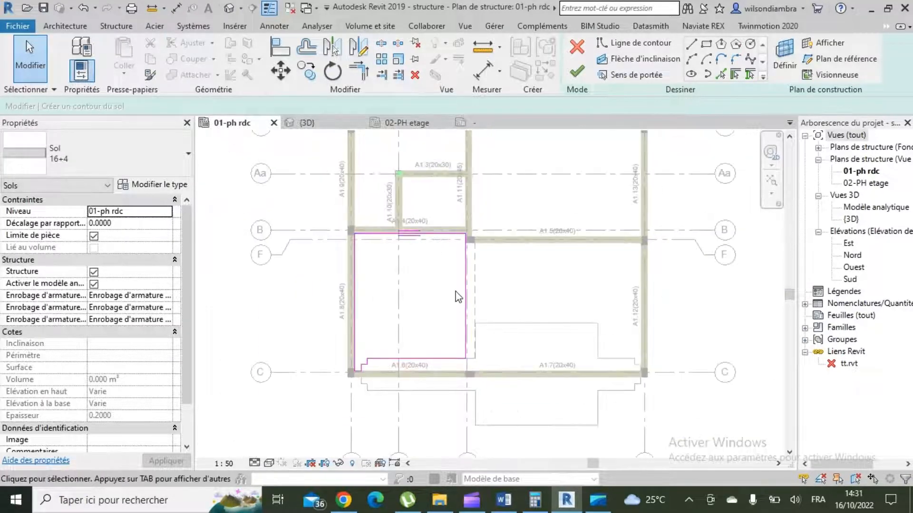
{"action": "scroll", "coordinate": [469, 275], "scroll_direction": "up", "scroll_amount": 2}
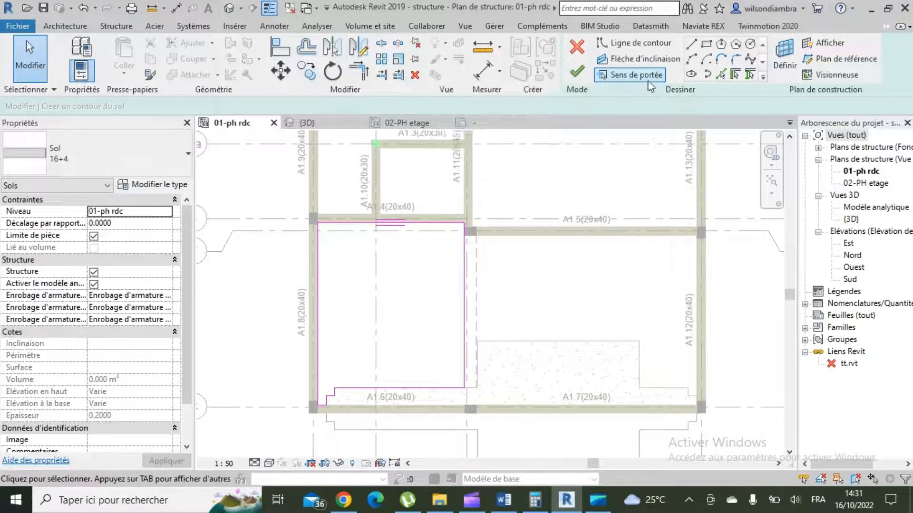
{"action": "left_click", "coordinate": [632, 76]}
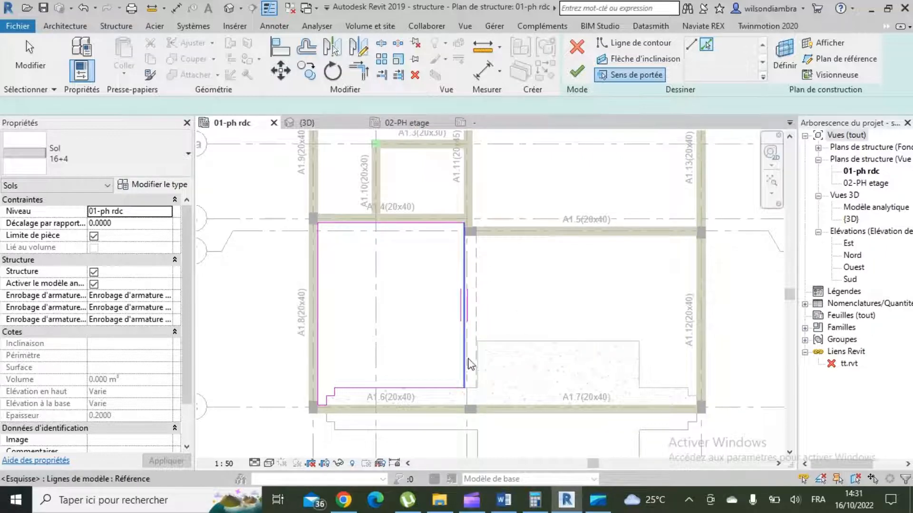
{"action": "scroll", "coordinate": [380, 224], "scroll_direction": "down", "scroll_amount": 1}
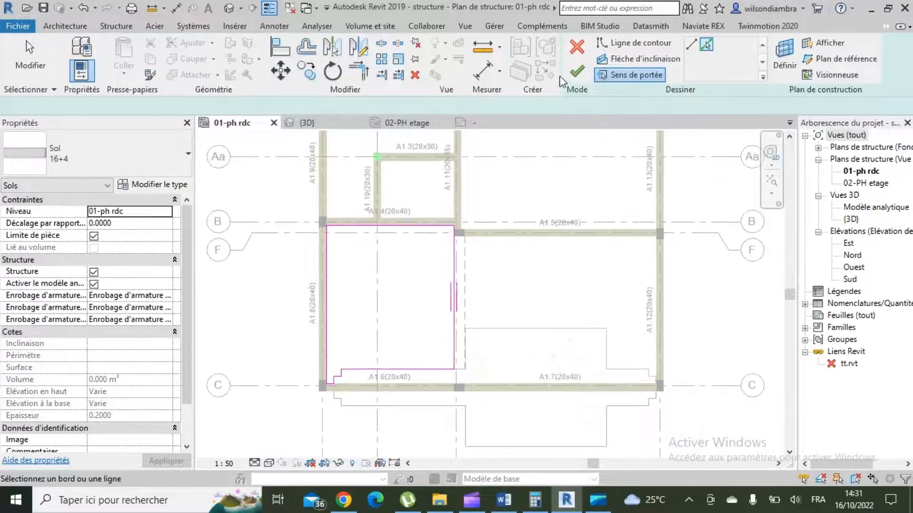
{"action": "left_click", "coordinate": [575, 71]}
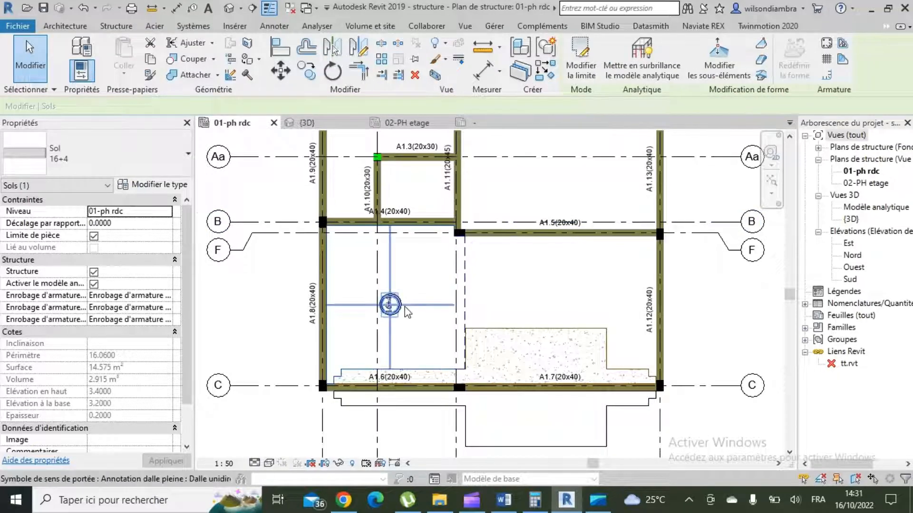
- Change the new floor's span direction symbol to the Sens poutrelle simple type Dalle unidirectionnelle
{"action": "left_click", "coordinate": [406, 307]}
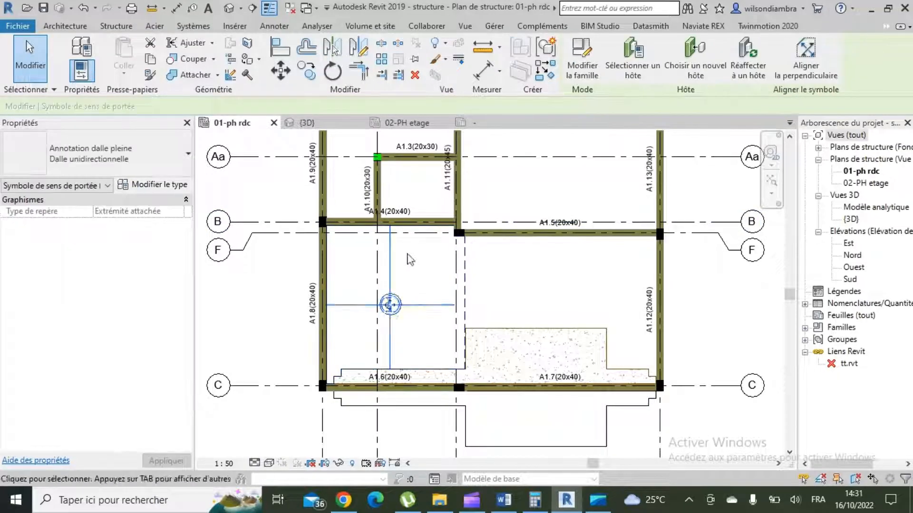
{"action": "left_click", "coordinate": [130, 161]}
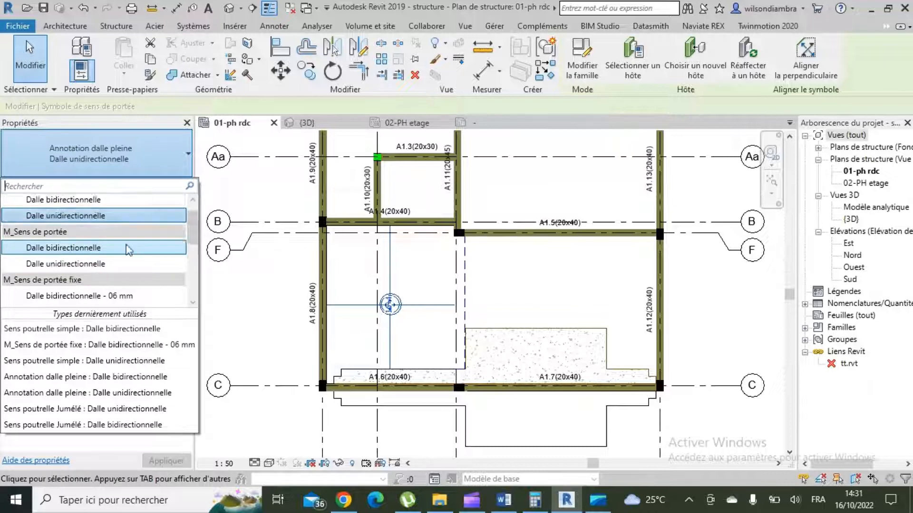
{"action": "scroll", "coordinate": [121, 252], "scroll_direction": "down", "scroll_amount": 4}
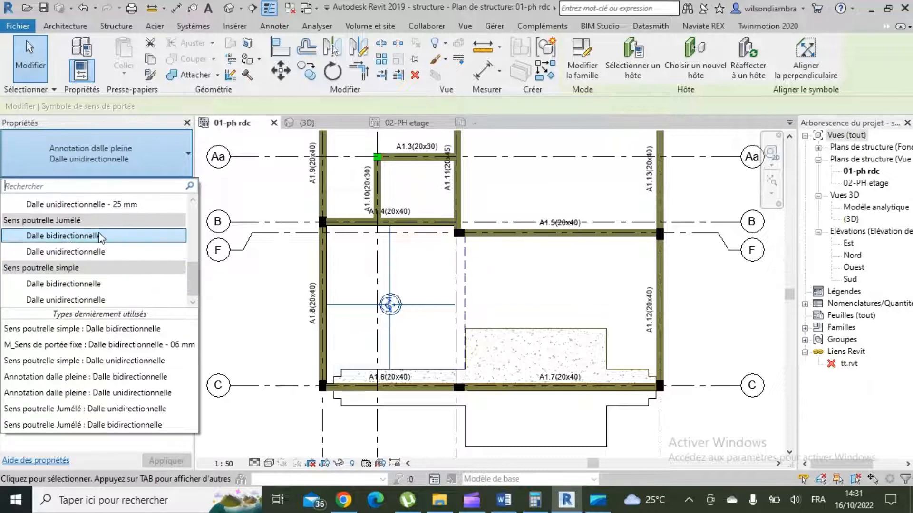
{"action": "left_click", "coordinate": [89, 300]}
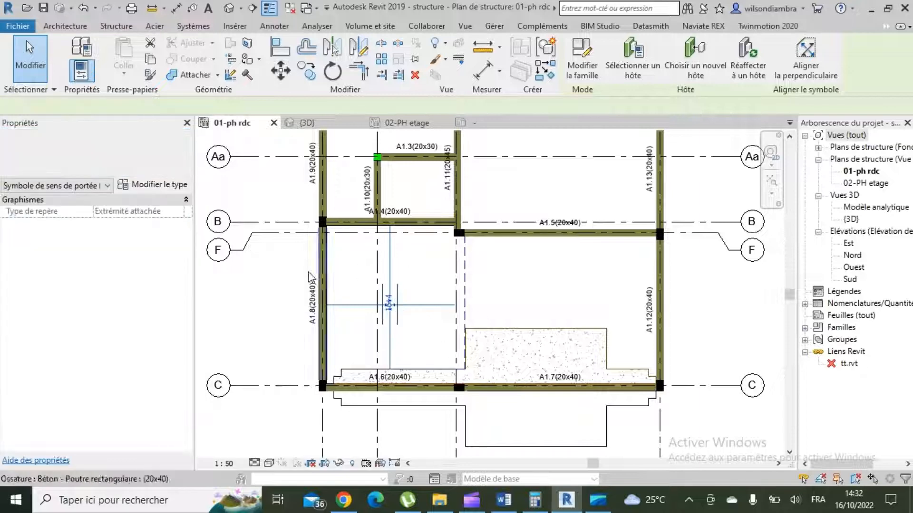
{"action": "left_click", "coordinate": [477, 310]}
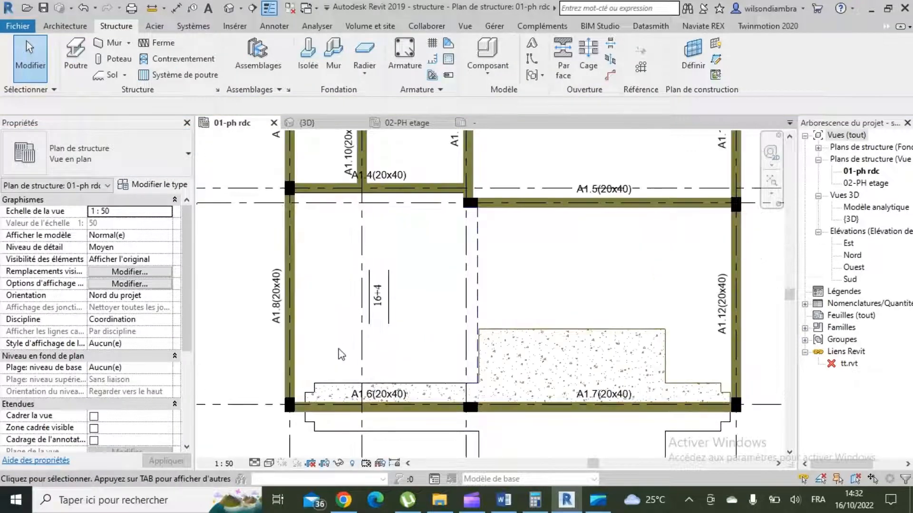
{"action": "scroll", "coordinate": [378, 274], "scroll_direction": "down", "scroll_amount": 2}
{"action": "scroll", "coordinate": [348, 329], "scroll_direction": "up", "scroll_amount": 2}
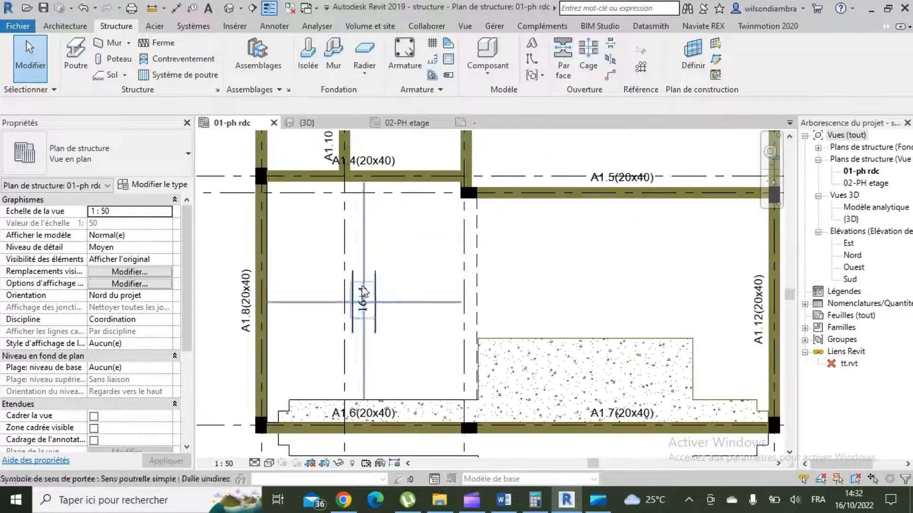
{"action": "left_click", "coordinate": [385, 310]}
{"action": "scroll", "coordinate": [374, 306], "scroll_direction": "down", "scroll_amount": 2}
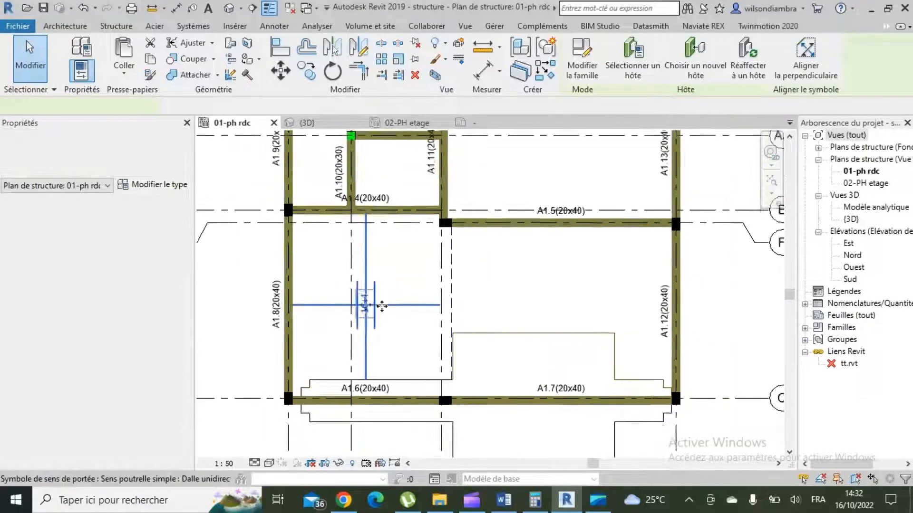
{"action": "scroll", "coordinate": [357, 305], "scroll_direction": "up", "scroll_amount": 3}
{"action": "scroll", "coordinate": [337, 302], "scroll_direction": "down", "scroll_amount": 1}
{"action": "left_click", "coordinate": [669, 325]}
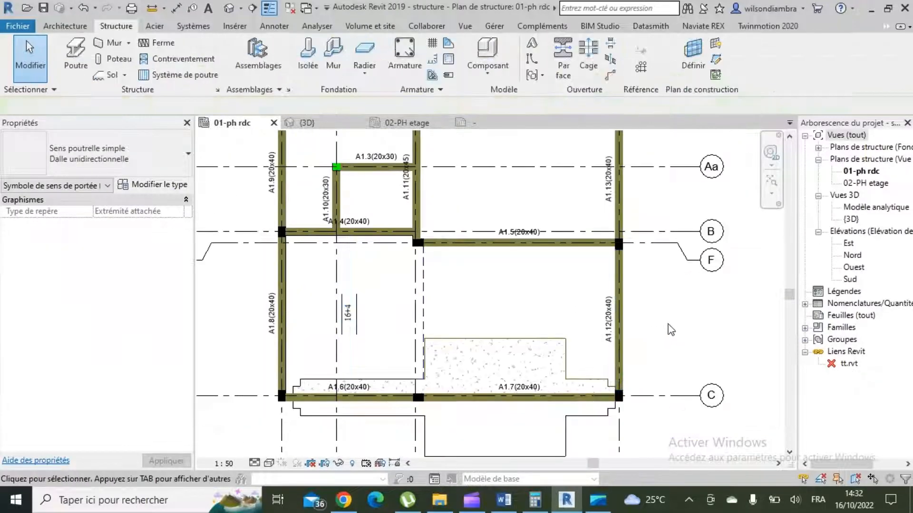
- Start a 16+4 floor and draw its boundary up the inner face of beam A1.12 and along beam A1.5 to the grid 2/F column
{"action": "scroll", "coordinate": [644, 317], "scroll_direction": "up", "scroll_amount": 1}
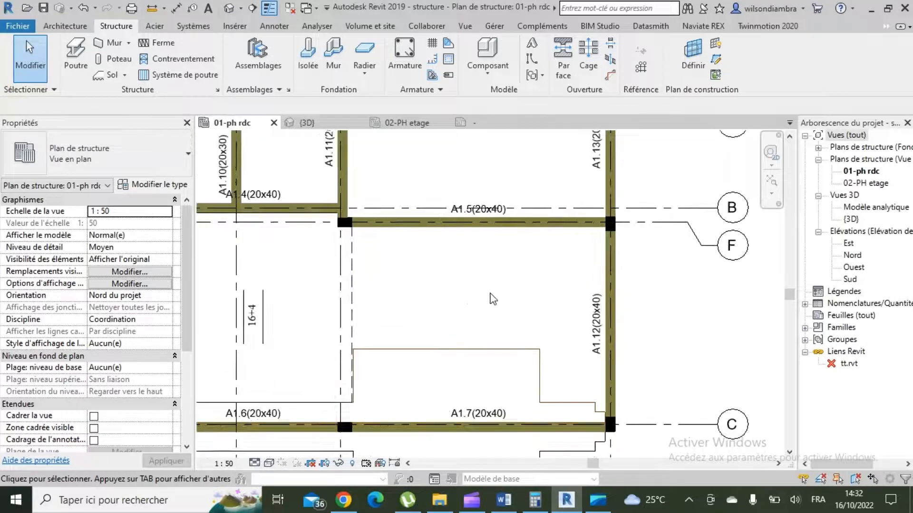
{"action": "left_click", "coordinate": [108, 81]}
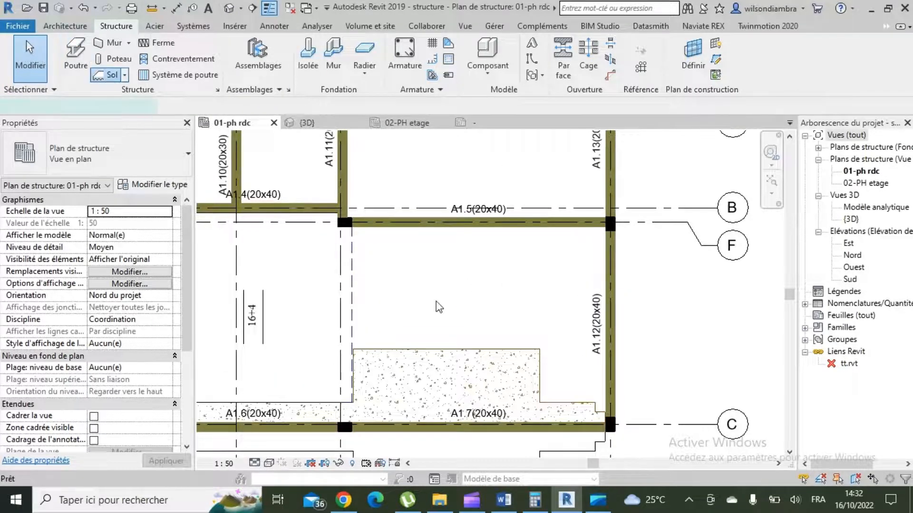
{"action": "scroll", "coordinate": [616, 430], "scroll_direction": "up", "scroll_amount": 5}
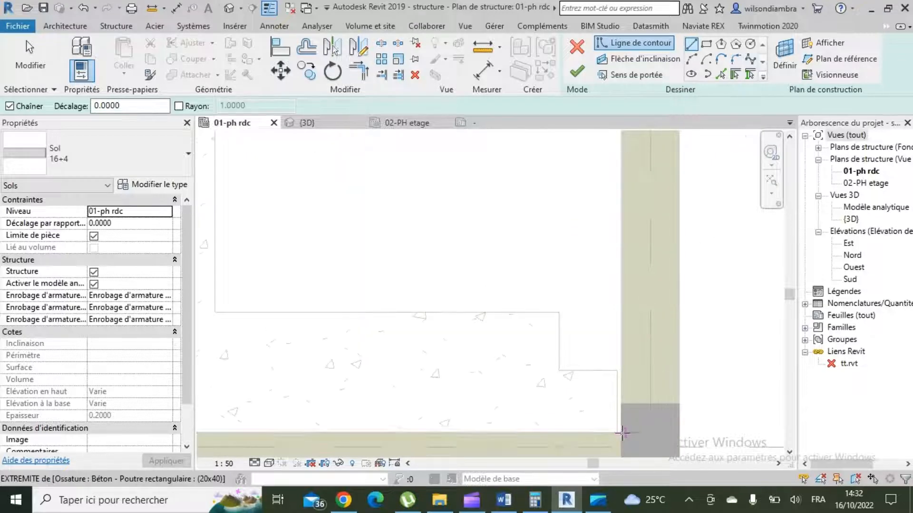
{"action": "left_click", "coordinate": [622, 432]}
{"action": "scroll", "coordinate": [613, 432], "scroll_direction": "down", "scroll_amount": 5}
{"action": "scroll", "coordinate": [608, 157], "scroll_direction": "up", "scroll_amount": 2}
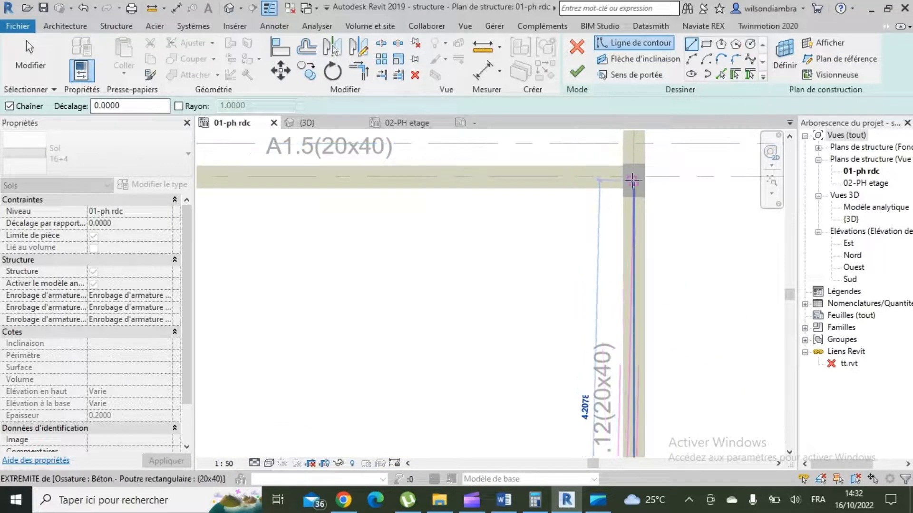
{"action": "left_click", "coordinate": [618, 165]}
{"action": "scroll", "coordinate": [623, 171], "scroll_direction": "down", "scroll_amount": 3}
{"action": "scroll", "coordinate": [487, 219], "scroll_direction": "up", "scroll_amount": 3}
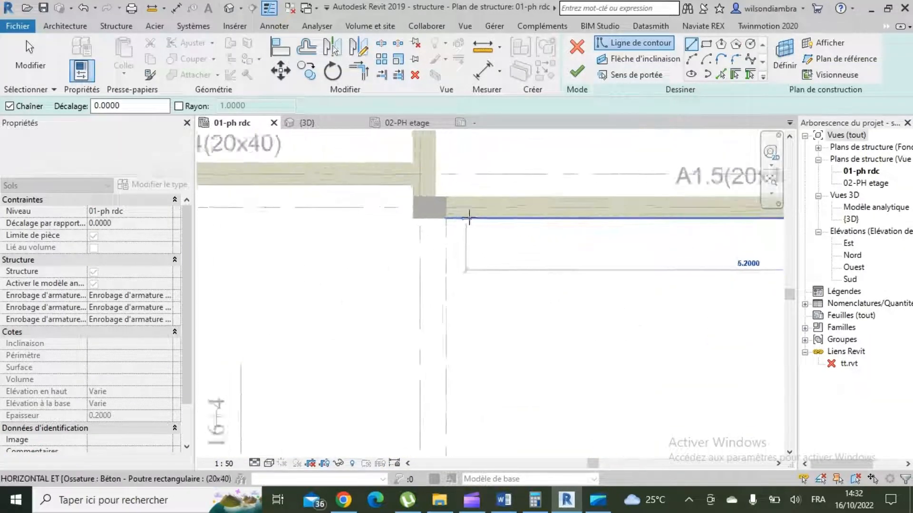
{"action": "left_click", "coordinate": [443, 218]}
- Continue the boundary down from the grid 2/F column to the counterweight, then up its near side and across its upper edge
{"action": "scroll", "coordinate": [443, 218], "scroll_direction": "down", "scroll_amount": 3}
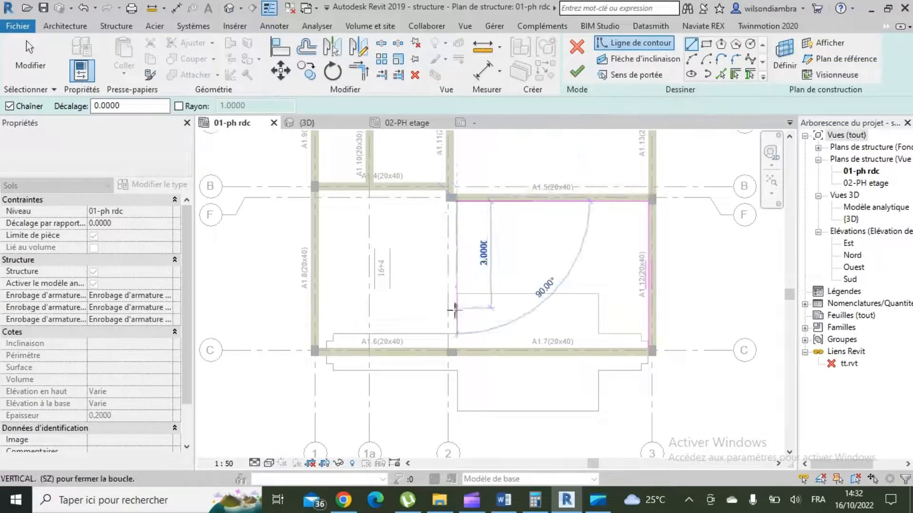
{"action": "scroll", "coordinate": [457, 367], "scroll_direction": "up", "scroll_amount": 4}
{"action": "left_click", "coordinate": [446, 327]}
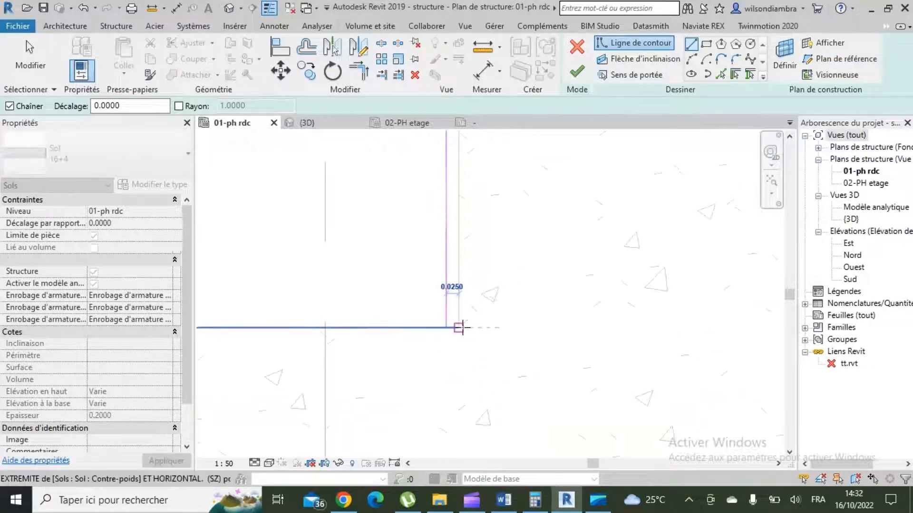
{"action": "scroll", "coordinate": [461, 325], "scroll_direction": "up", "scroll_amount": 2}
{"action": "left_click", "coordinate": [455, 211]}
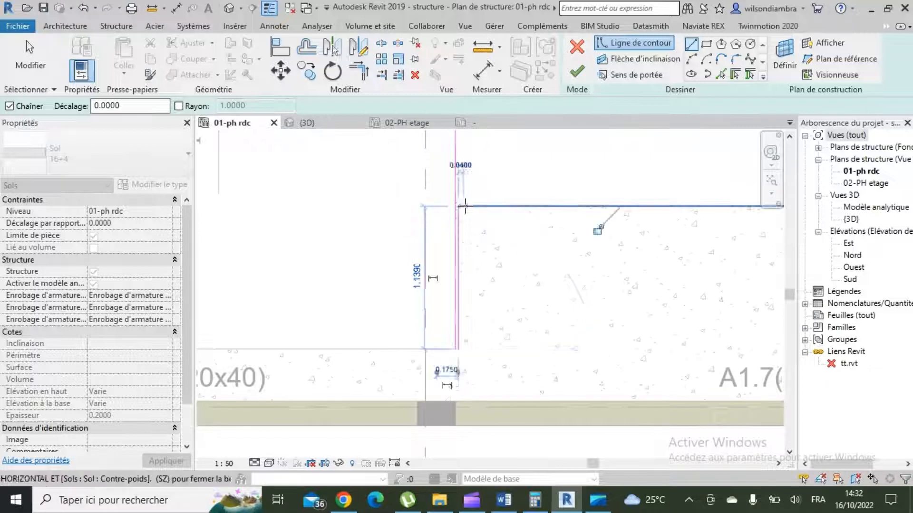
{"action": "scroll", "coordinate": [454, 211], "scroll_direction": "down", "scroll_amount": 3}
{"action": "scroll", "coordinate": [565, 211], "scroll_direction": "up", "scroll_amount": 2}
{"action": "left_click", "coordinate": [583, 212]}
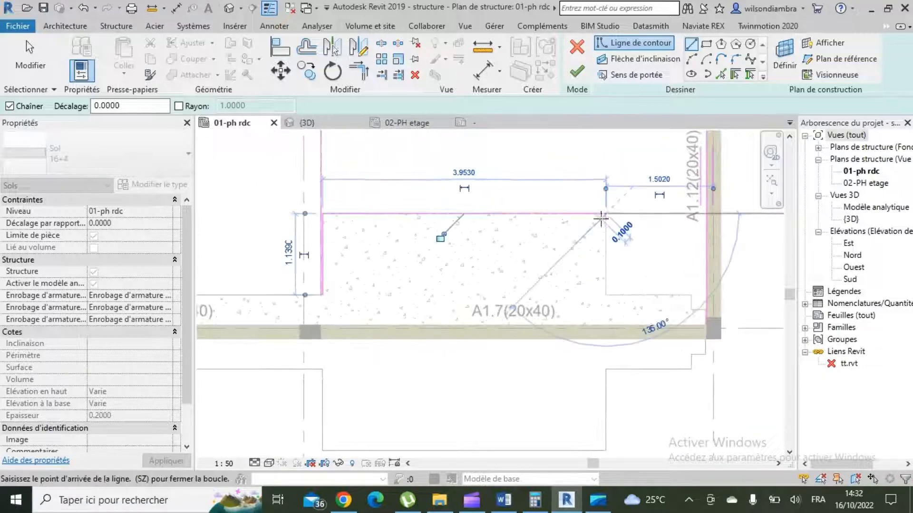
- Trace the boundary down the counterweight's side facing beam A1.12 and along its lower ledge to the small step
{"action": "scroll", "coordinate": [583, 246], "scroll_direction": "up", "scroll_amount": 2}
{"action": "left_click", "coordinate": [608, 297]}
{"action": "scroll", "coordinate": [581, 285], "scroll_direction": "down", "scroll_amount": 3}
{"action": "scroll", "coordinate": [666, 300], "scroll_direction": "up", "scroll_amount": 4}
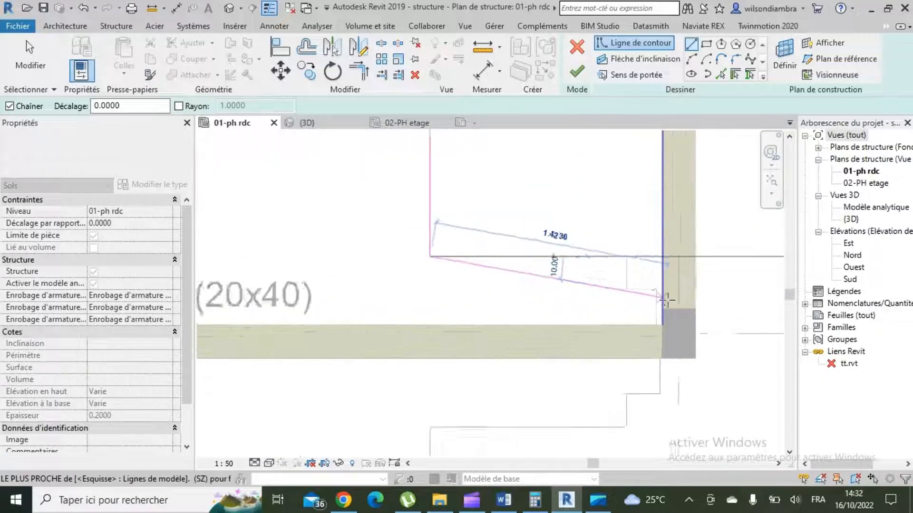
{"action": "left_click", "coordinate": [561, 185]}
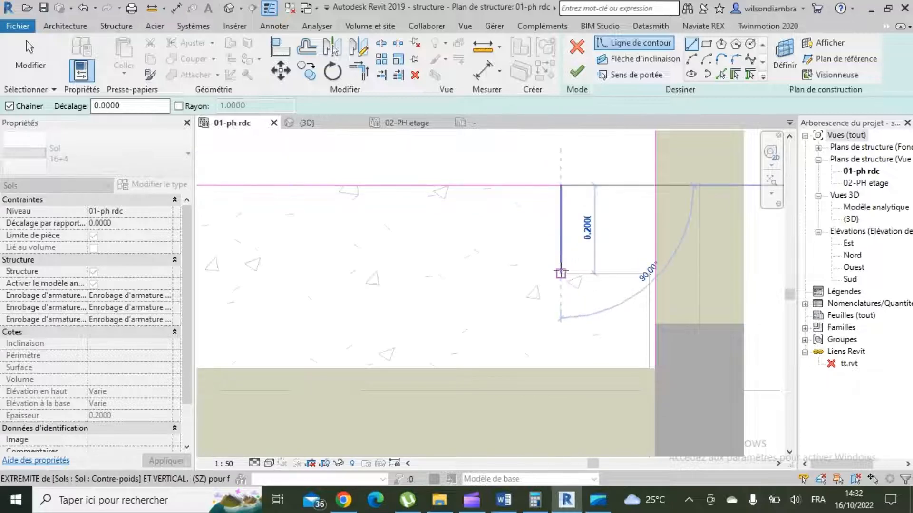
- Trace the counterweight's small stepped corner with a 0.2 m drop, close the boundary at the A1.12 line and finish the floor
{"action": "left_click", "coordinate": [561, 273]}
{"action": "left_click", "coordinate": [648, 273]}
{"action": "scroll", "coordinate": [640, 351], "scroll_direction": "up", "scroll_amount": 3}
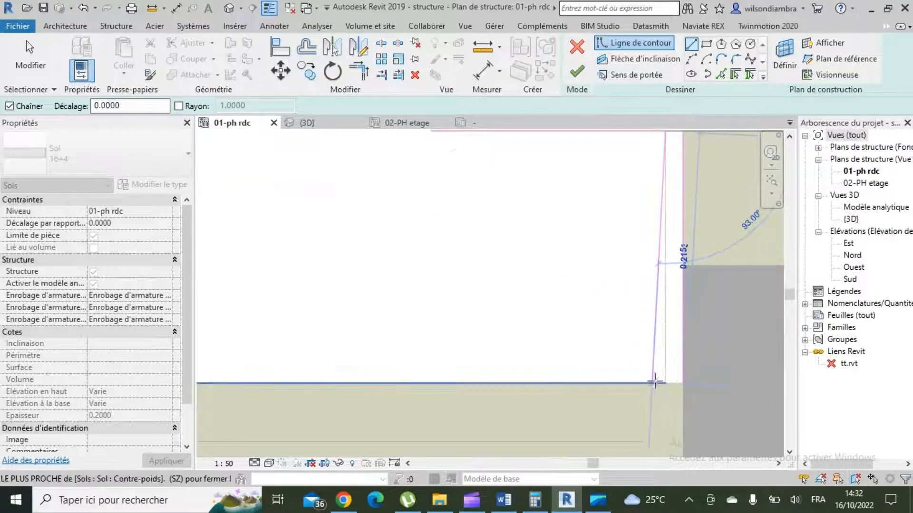
{"action": "left_click", "coordinate": [665, 383]}
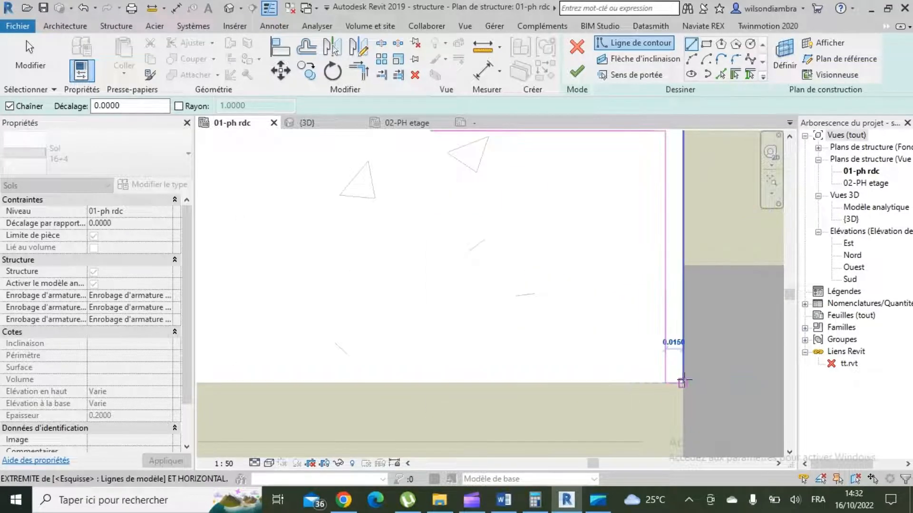
{"action": "left_click", "coordinate": [682, 381]}
{"action": "scroll", "coordinate": [618, 394], "scroll_direction": "down", "scroll_amount": 5}
{"action": "key", "text": "Escape"}
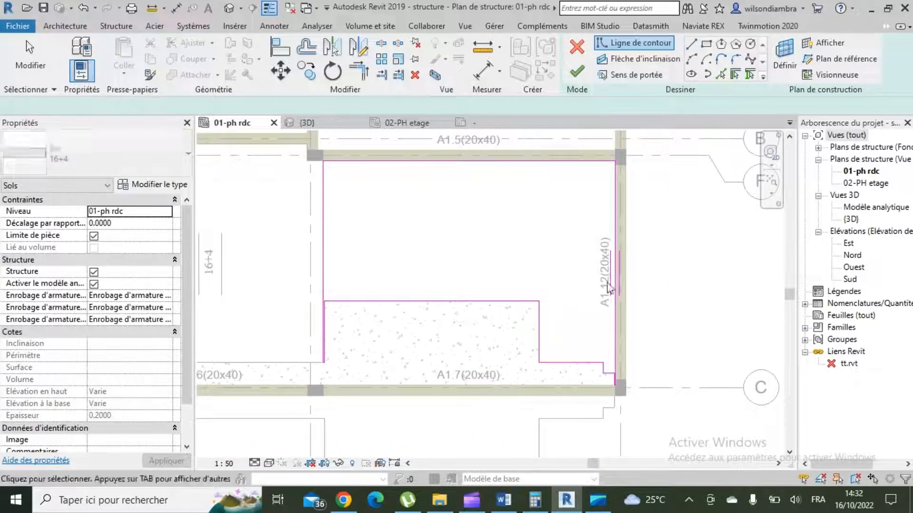
{"action": "key", "text": "Escape"}
{"action": "scroll", "coordinate": [608, 266], "scroll_direction": "down", "scroll_amount": 2}
{"action": "scroll", "coordinate": [590, 262], "scroll_direction": "up", "scroll_amount": 1}
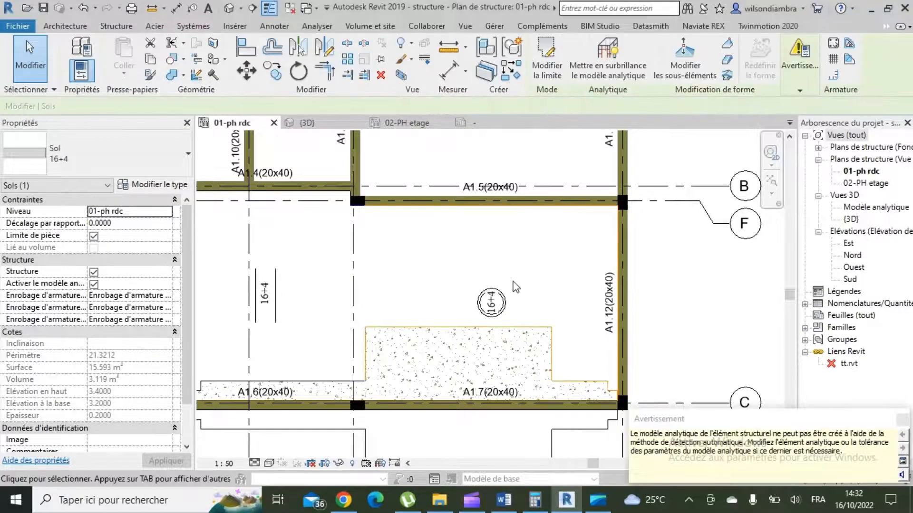
{"action": "scroll", "coordinate": [482, 258], "scroll_direction": "down", "scroll_amount": 1}
{"action": "scroll", "coordinate": [492, 259], "scroll_direction": "up", "scroll_amount": 2}
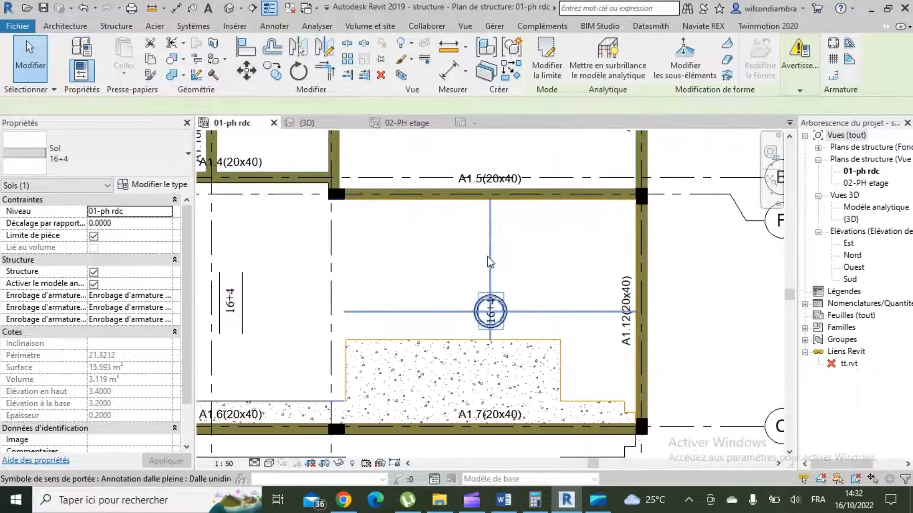
- Change the new 16+4 slab's span symbol to Sens poutrelle simple : Dalle unidirectionnelle and move it towards beam A1.5
{"action": "left_click", "coordinate": [492, 259]}
{"action": "left_click", "coordinate": [135, 153]}
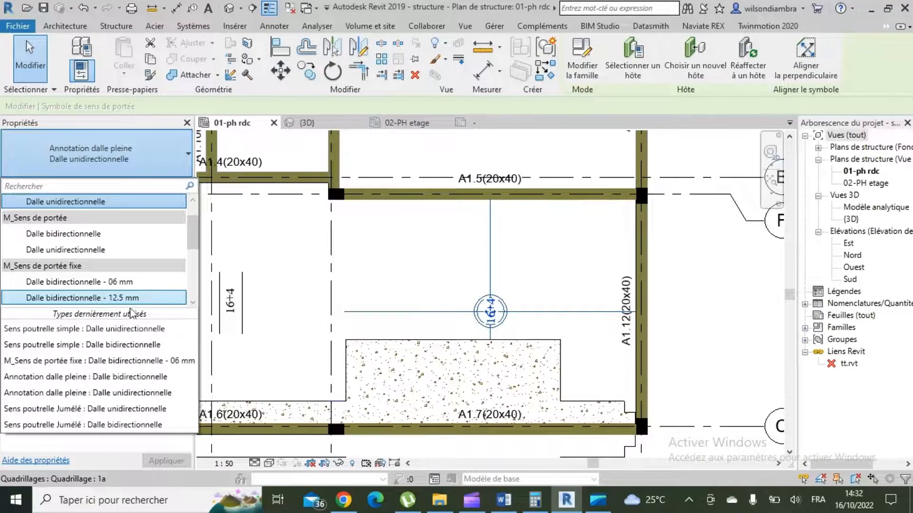
{"action": "scroll", "coordinate": [126, 286], "scroll_direction": "down", "scroll_amount": 3}
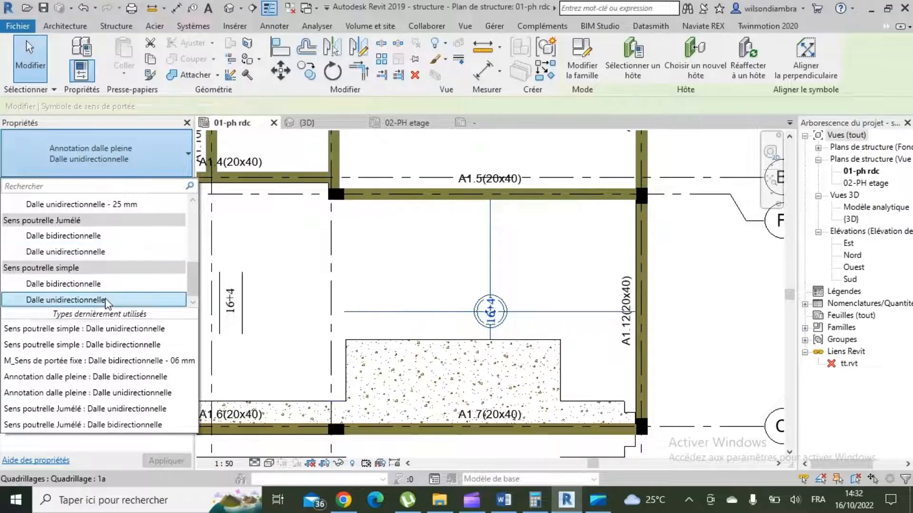
{"action": "left_click", "coordinate": [65, 300]}
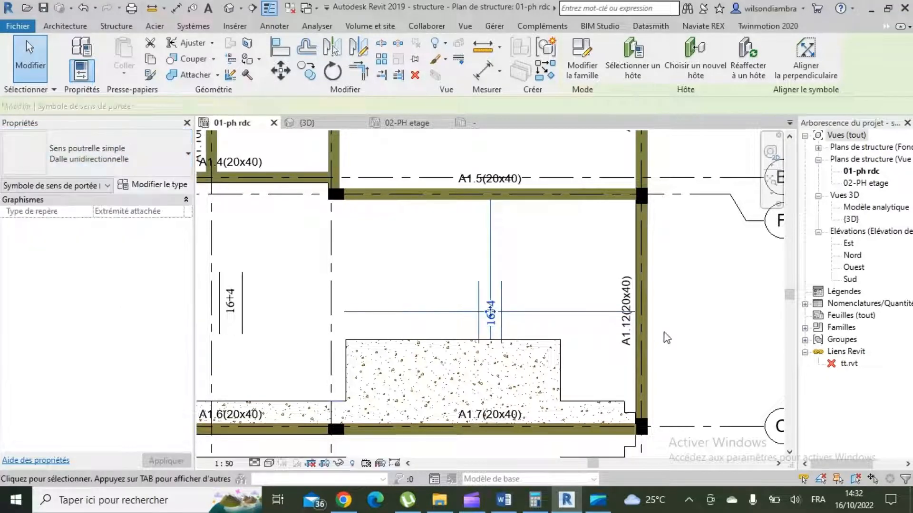
{"action": "left_click", "coordinate": [667, 337]}
{"action": "left_click", "coordinate": [492, 315]}
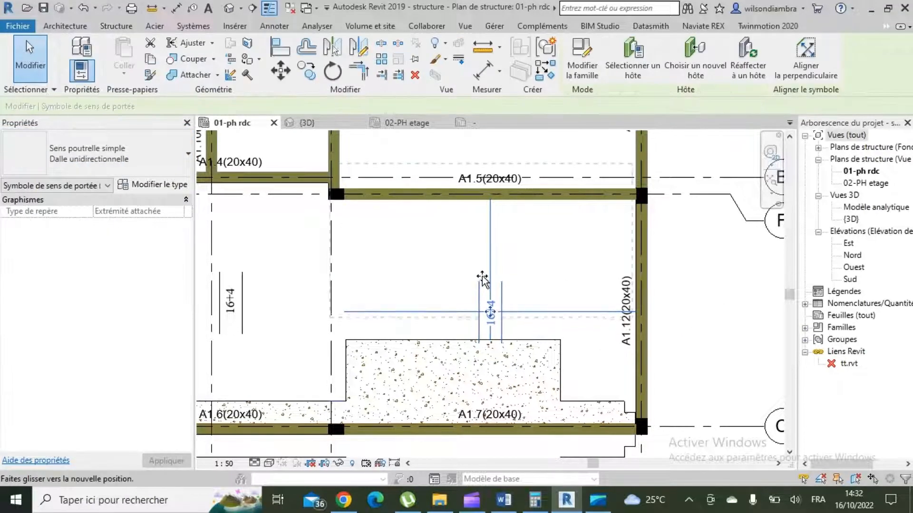
{"action": "left_click_drag", "start_coordinate": [490, 312], "coordinate": [482, 277]}
{"action": "left_click", "coordinate": [664, 313]}
- Start a 16+4 structural floor with a rectangular boundary for the bay between beams A1.2 and A1.5
{"action": "scroll", "coordinate": [384, 365], "scroll_direction": "down", "scroll_amount": 3}
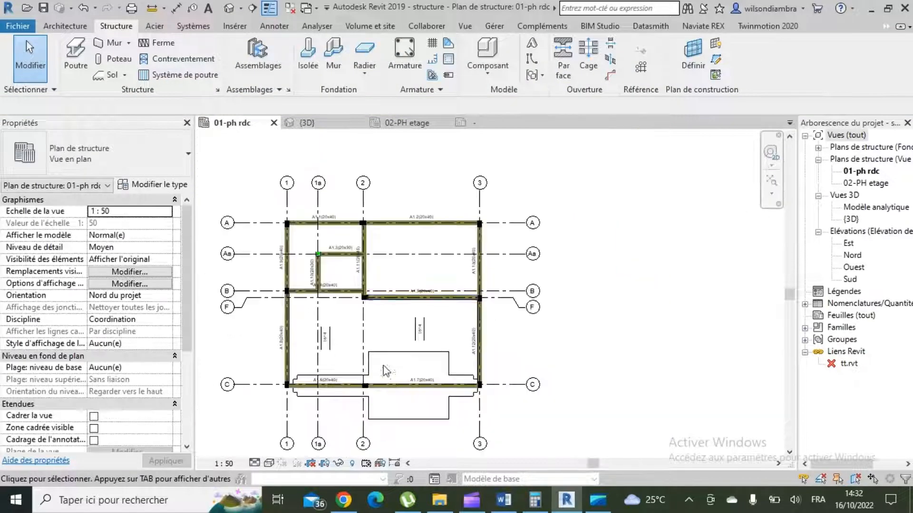
{"action": "scroll", "coordinate": [332, 251], "scroll_direction": "up", "scroll_amount": 2}
{"action": "left_click", "coordinate": [104, 75]}
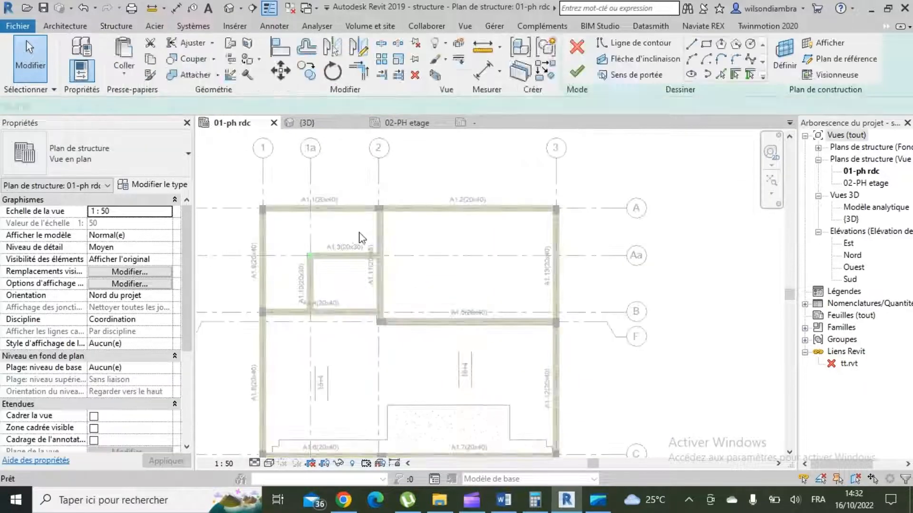
{"action": "scroll", "coordinate": [411, 227], "scroll_direction": "up", "scroll_amount": 1}
{"action": "left_click", "coordinate": [706, 45]}
{"action": "scroll", "coordinate": [369, 207], "scroll_direction": "up", "scroll_amount": 5}
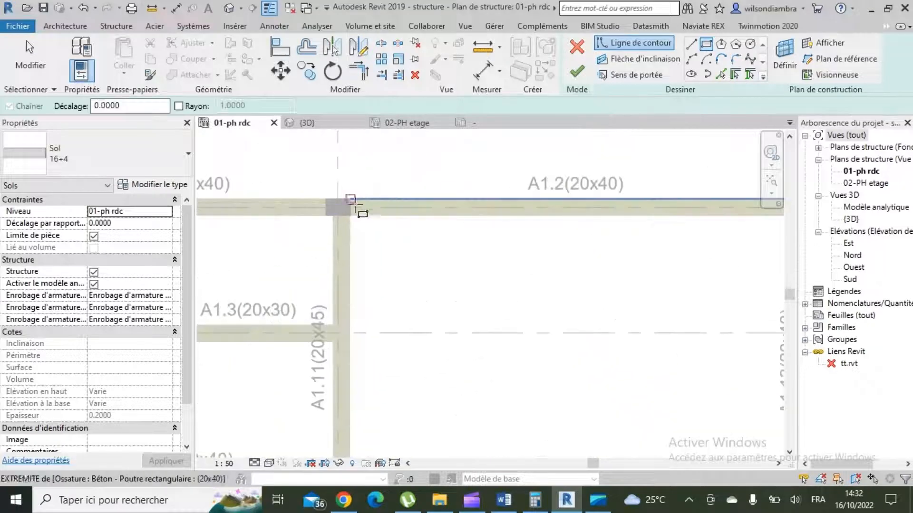
{"action": "left_click", "coordinate": [349, 220]}
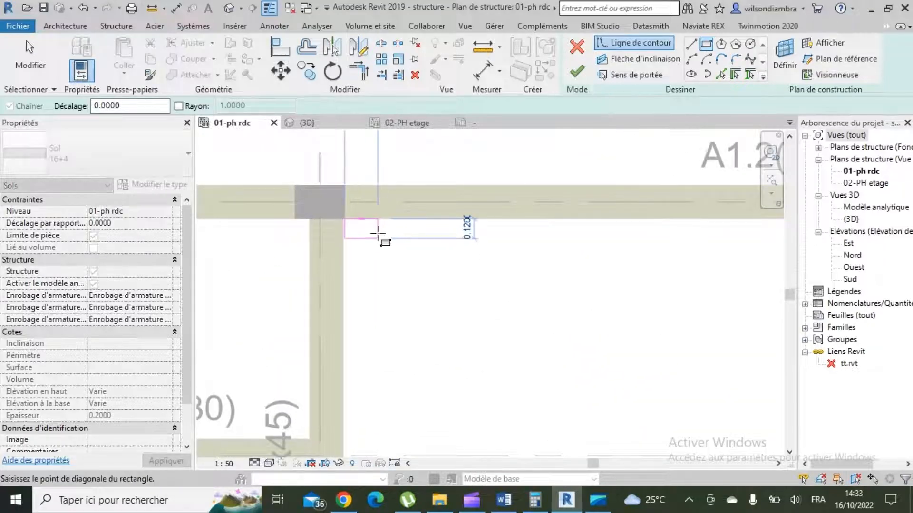
{"action": "left_click", "coordinate": [586, 186]}
{"action": "key", "text": "ctrl+z"}
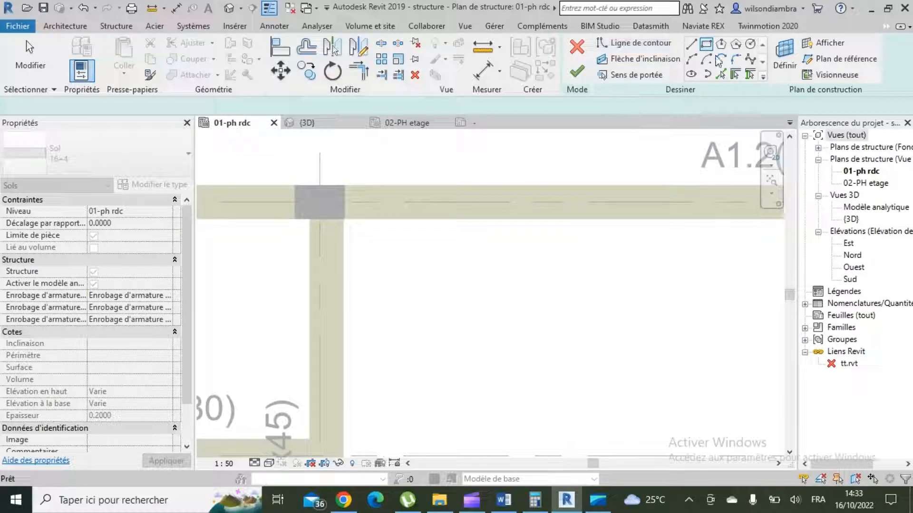
- Draw the rectangular boundary along the inner faces of beams A1.2, A1.13, A1.5 and A1.11 and finish the floor
{"action": "scroll", "coordinate": [361, 238], "scroll_direction": "up", "scroll_amount": 2}
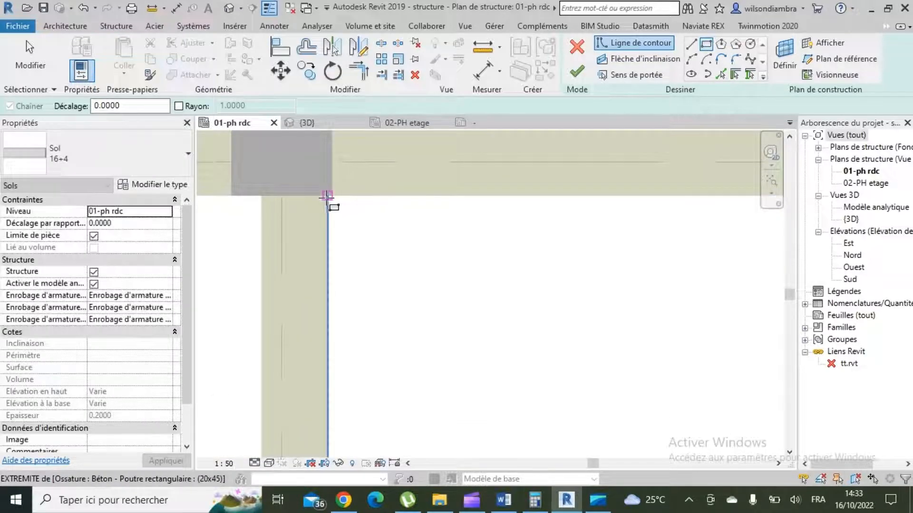
{"action": "scroll", "coordinate": [350, 266], "scroll_direction": "down", "scroll_amount": 5}
{"action": "scroll", "coordinate": [344, 247], "scroll_direction": "down", "scroll_amount": 2}
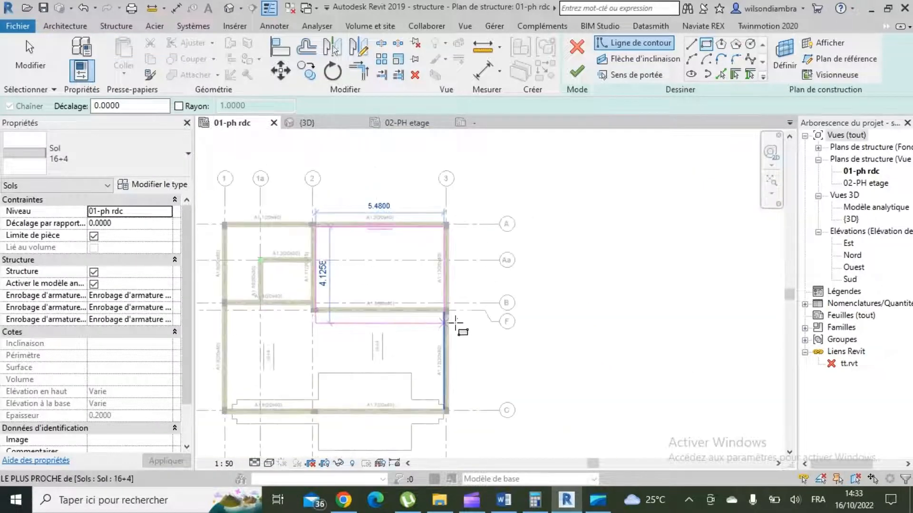
{"action": "scroll", "coordinate": [442, 295], "scroll_direction": "up", "scroll_amount": 10}
{"action": "left_click", "coordinate": [435, 256]}
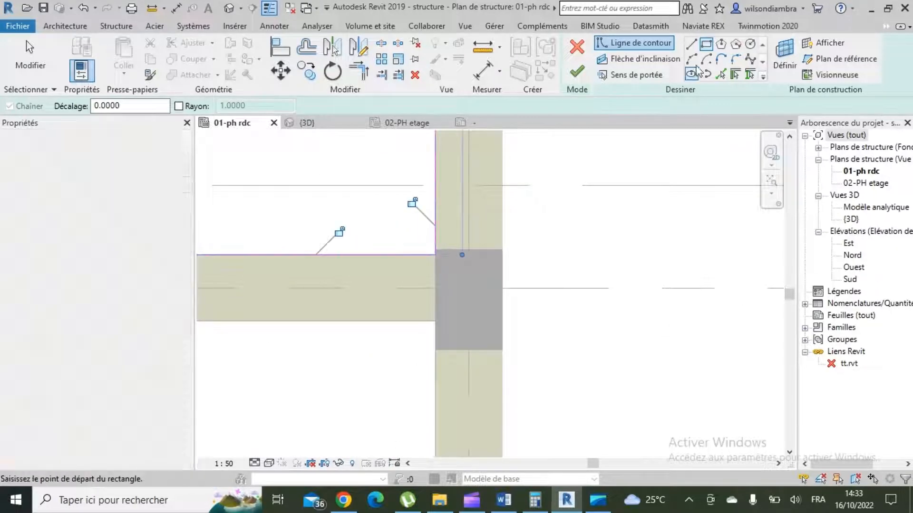
{"action": "left_click", "coordinate": [618, 59]}
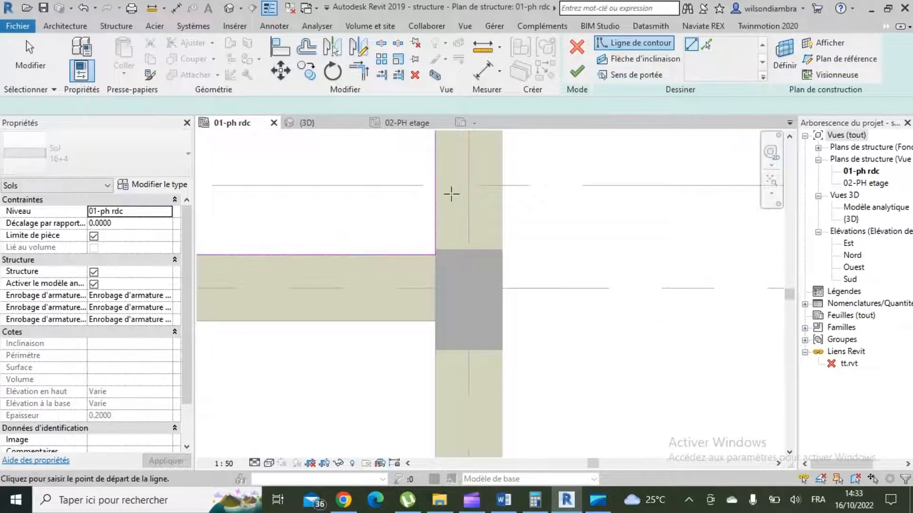
{"action": "left_click", "coordinate": [629, 74]}
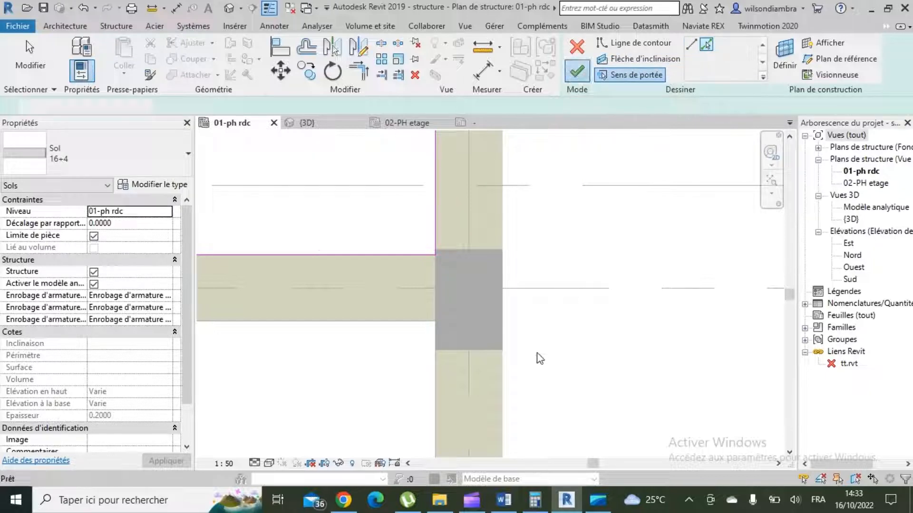
- Change the span symbol between beams A1.2 and A1.5 to Sens poutrelle simple : Dalle unidirectionnelle
{"action": "scroll", "coordinate": [532, 354], "scroll_direction": "down", "scroll_amount": 10}
{"action": "scroll", "coordinate": [428, 290], "scroll_direction": "up", "scroll_amount": 1}
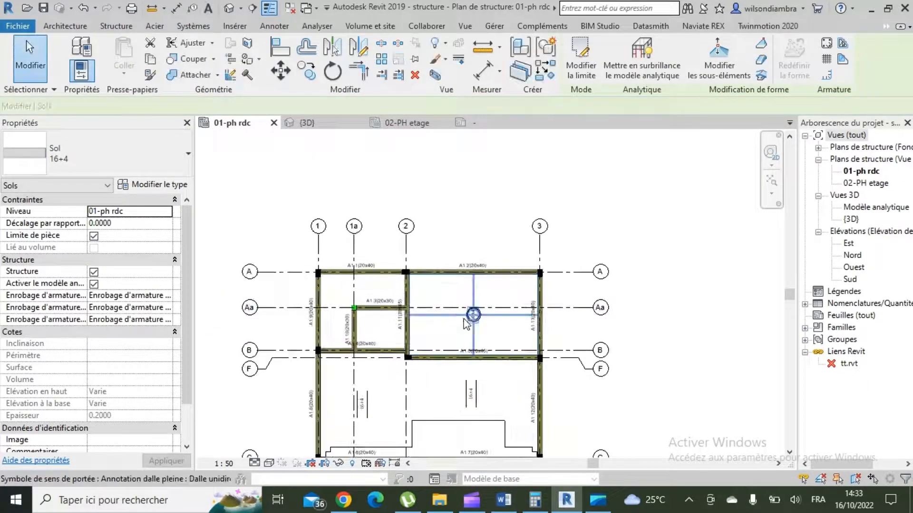
{"action": "scroll", "coordinate": [466, 325], "scroll_direction": "up", "scroll_amount": 1}
{"action": "left_click", "coordinate": [467, 322]}
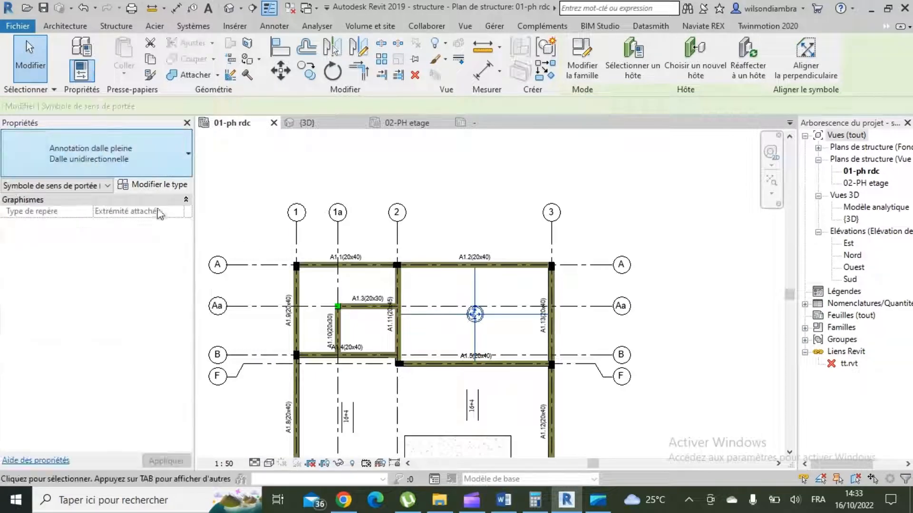
{"action": "left_click", "coordinate": [142, 154]}
{"action": "scroll", "coordinate": [109, 285], "scroll_direction": "down", "scroll_amount": 4}
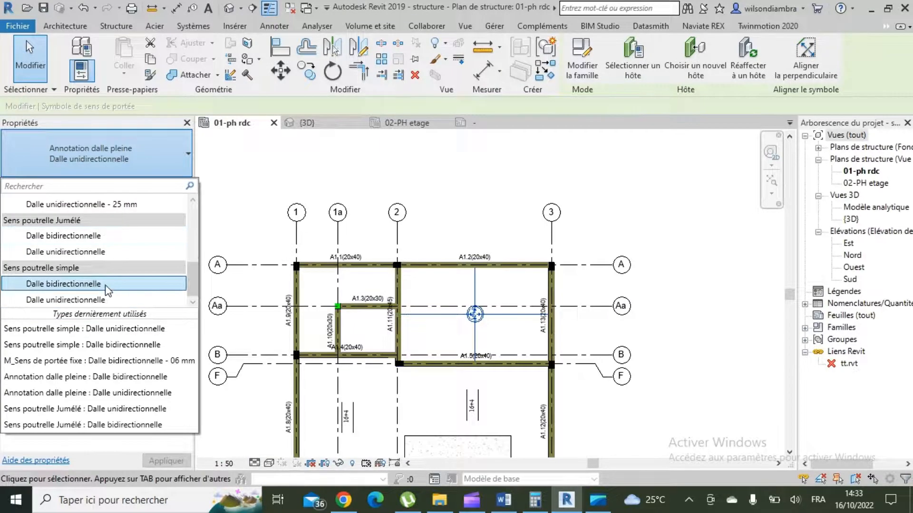
{"action": "left_click", "coordinate": [99, 300]}
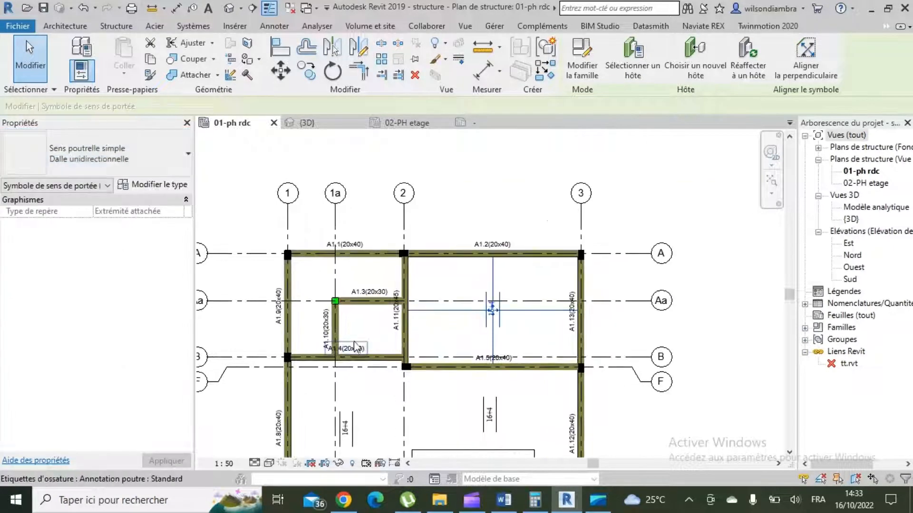
{"action": "scroll", "coordinate": [354, 341], "scroll_direction": "up", "scroll_amount": 3}
{"action": "left_click", "coordinate": [388, 311]}
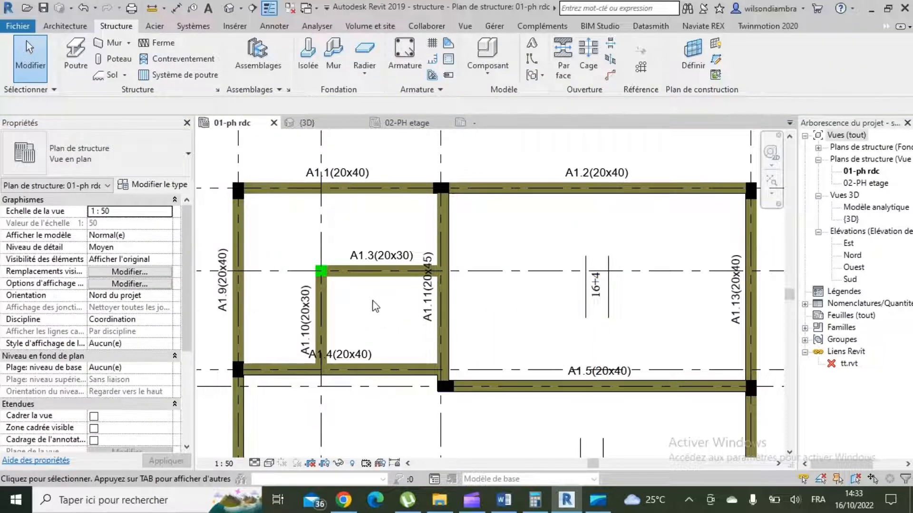
- Start a structural floor of type 12+5 with a rectangular boundary and set the type's structural layer thickness to 0.17
{"action": "scroll", "coordinate": [376, 307], "scroll_direction": "down", "scroll_amount": 2}
{"action": "scroll", "coordinate": [380, 310], "scroll_direction": "up", "scroll_amount": 3}
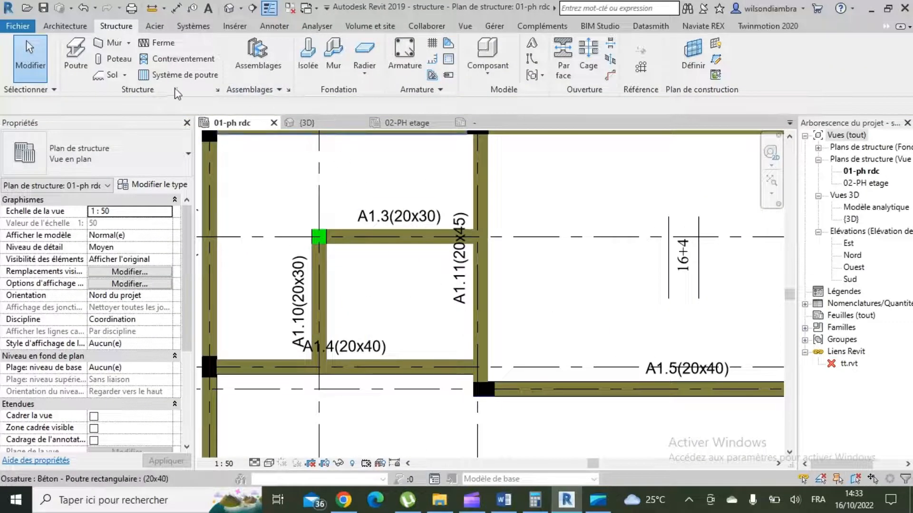
{"action": "left_click", "coordinate": [112, 76]}
{"action": "left_click", "coordinate": [152, 162]}
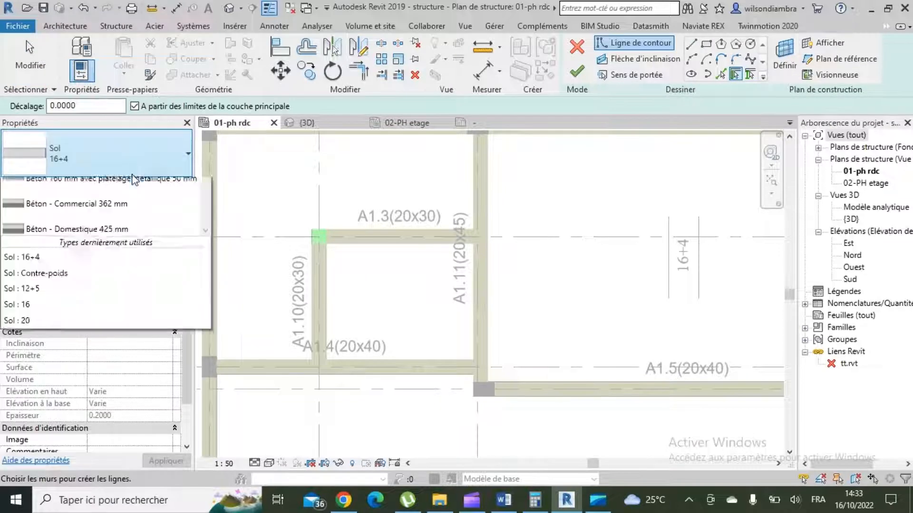
{"action": "scroll", "coordinate": [95, 236], "scroll_direction": "up", "scroll_amount": 2}
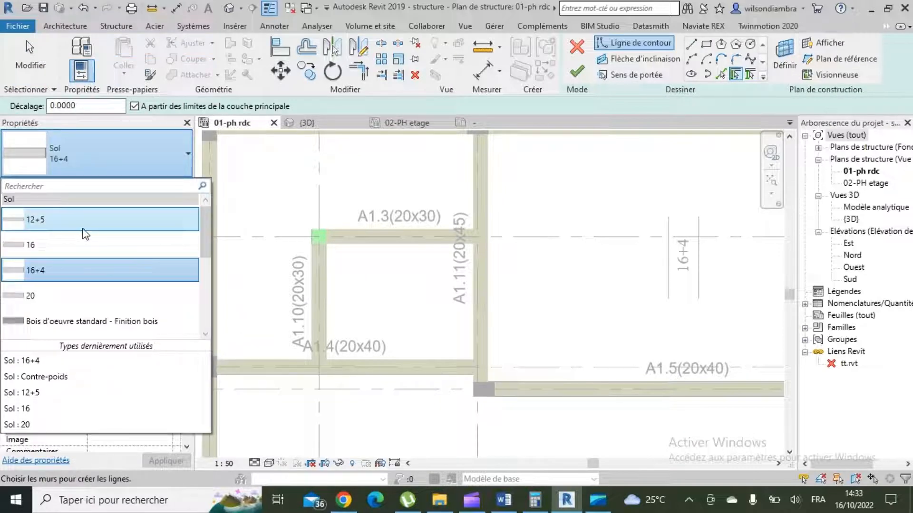
{"action": "left_click", "coordinate": [85, 219]}
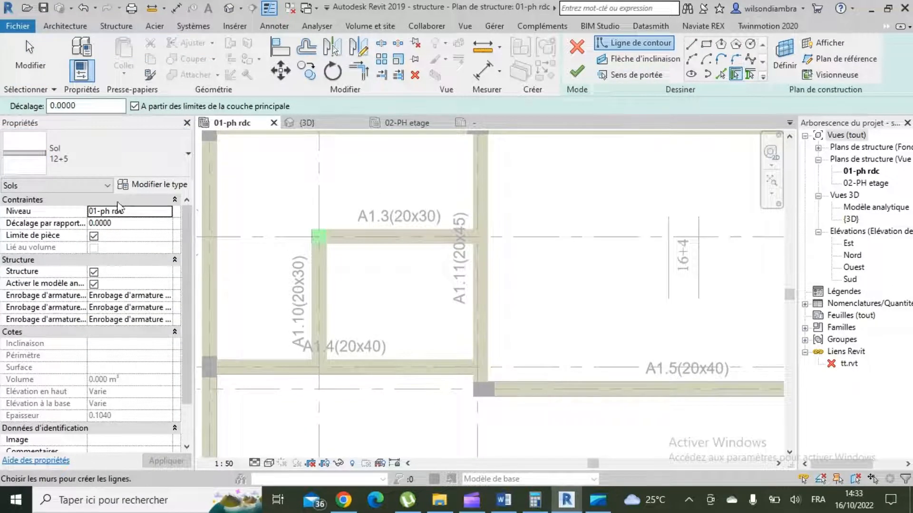
{"action": "left_click", "coordinate": [150, 186]}
{"action": "left_click", "coordinate": [452, 189]}
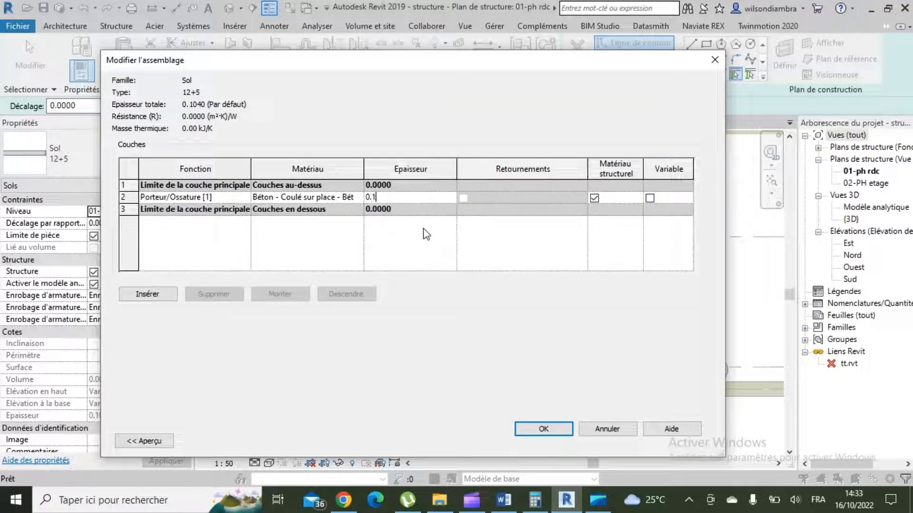
{"action": "left_click", "coordinate": [547, 430]}
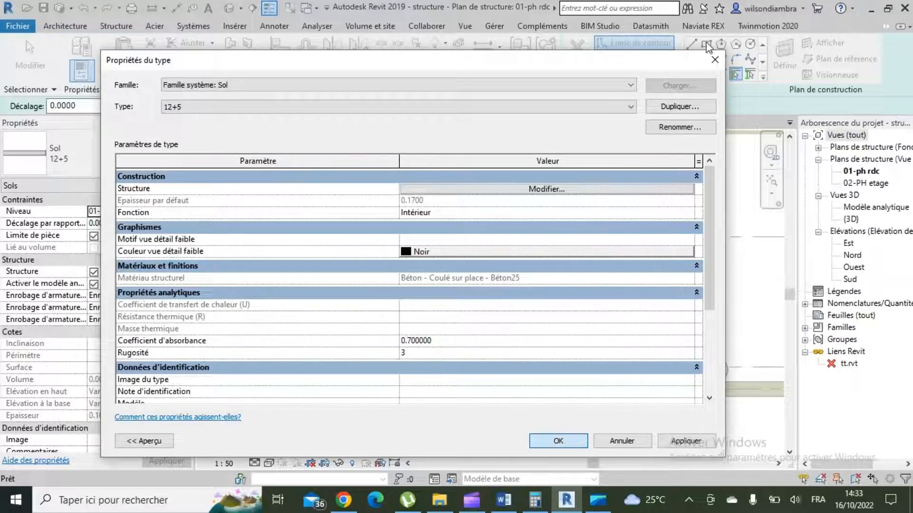
{"action": "left_click", "coordinate": [713, 58]}
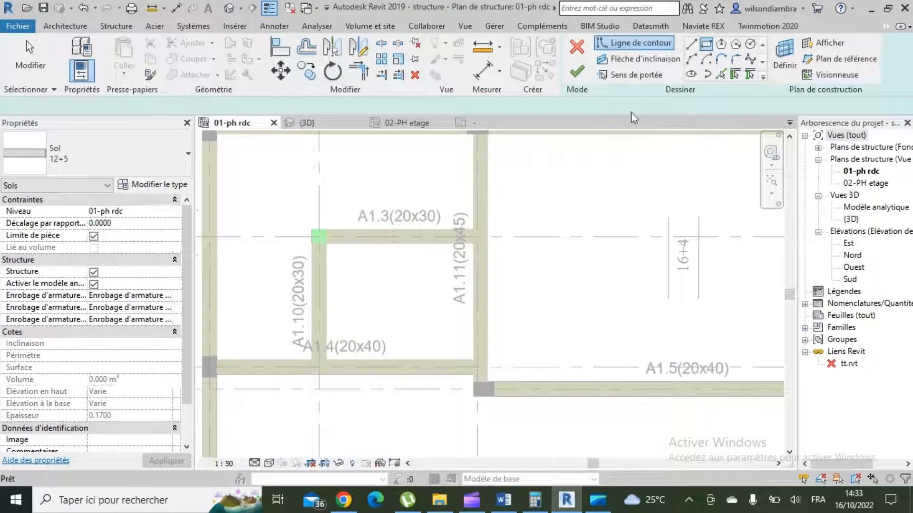
- Draw the rectangular boundary along the inner faces of beams A1.3, A1.11, A1.4 and A1.10 and finish the 12+5 floor
{"action": "scroll", "coordinate": [336, 255], "scroll_direction": "up", "scroll_amount": 3}
{"action": "left_click", "coordinate": [310, 223]}
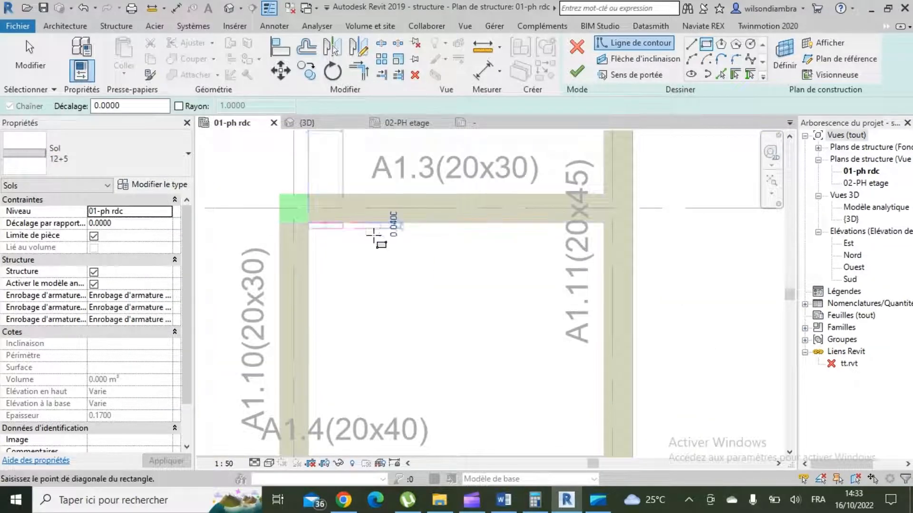
{"action": "scroll", "coordinate": [374, 235], "scroll_direction": "down", "scroll_amount": 3}
{"action": "scroll", "coordinate": [473, 323], "scroll_direction": "up", "scroll_amount": 5}
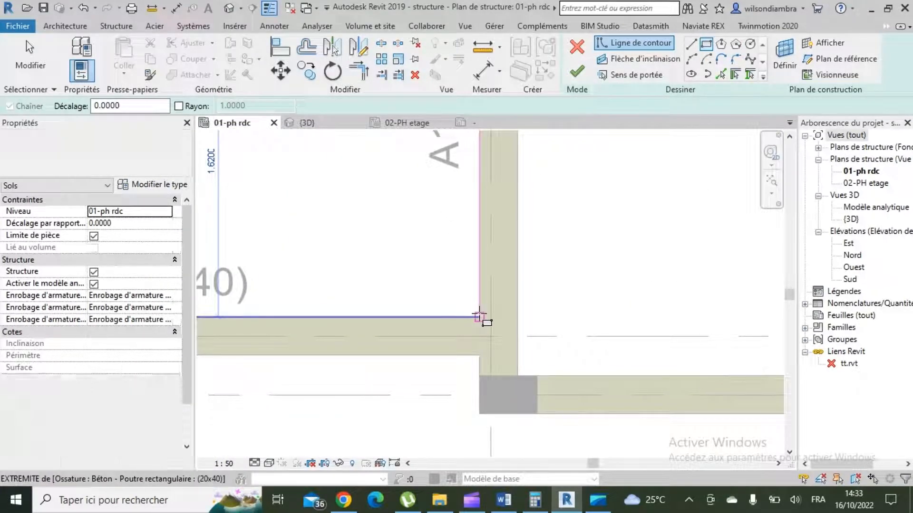
{"action": "left_click", "coordinate": [479, 317]}
{"action": "scroll", "coordinate": [476, 328], "scroll_direction": "down", "scroll_amount": 5}
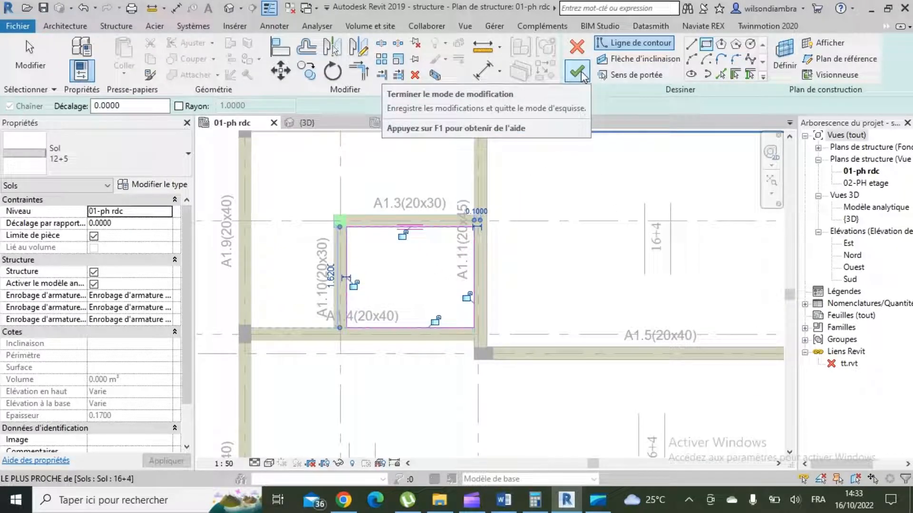
{"action": "left_click", "coordinate": [581, 75]}
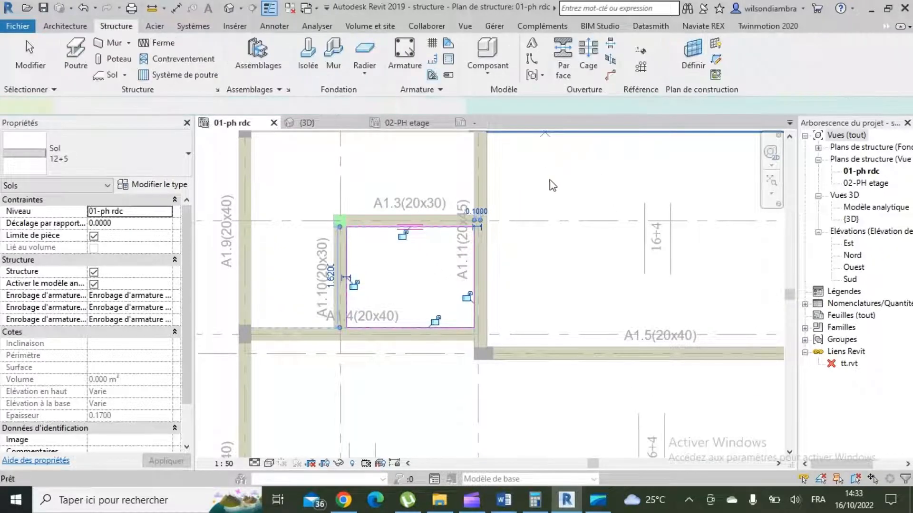
- Change the 12+5 slab's span symbol to the Sens poutrelle simple family
{"action": "scroll", "coordinate": [395, 304], "scroll_direction": "down", "scroll_amount": 1}
{"action": "left_click", "coordinate": [410, 281]}
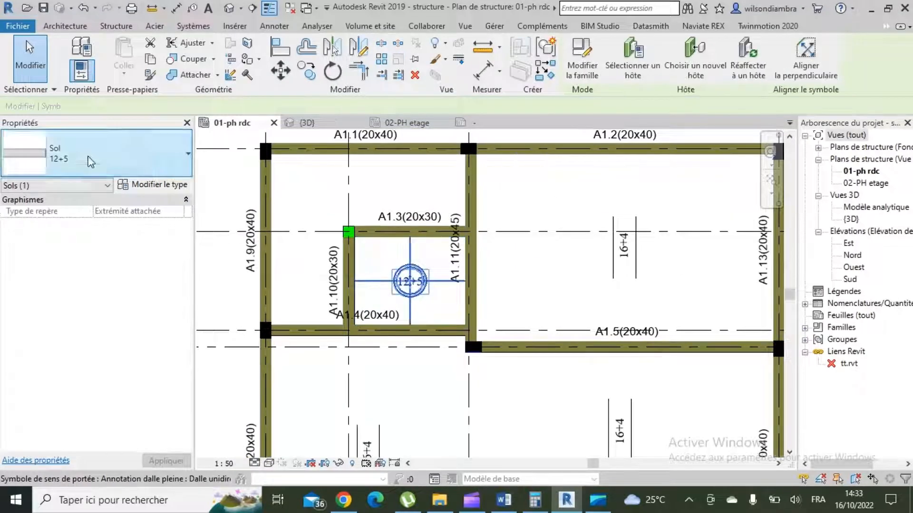
{"action": "left_click", "coordinate": [95, 153]}
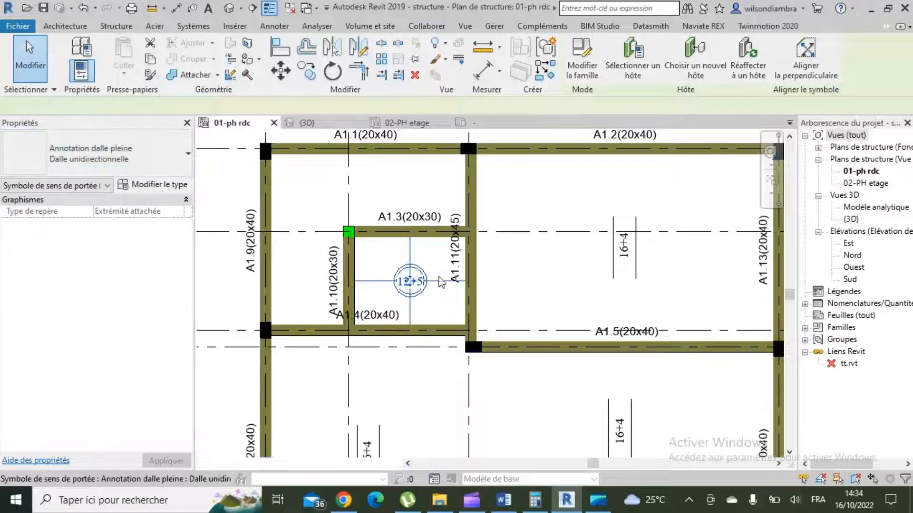
{"action": "key", "text": "Escape"}
- Try to tag the slab outside beams A1.6 and A1.7 by category
{"action": "scroll", "coordinate": [428, 285], "scroll_direction": "down", "scroll_amount": 5}
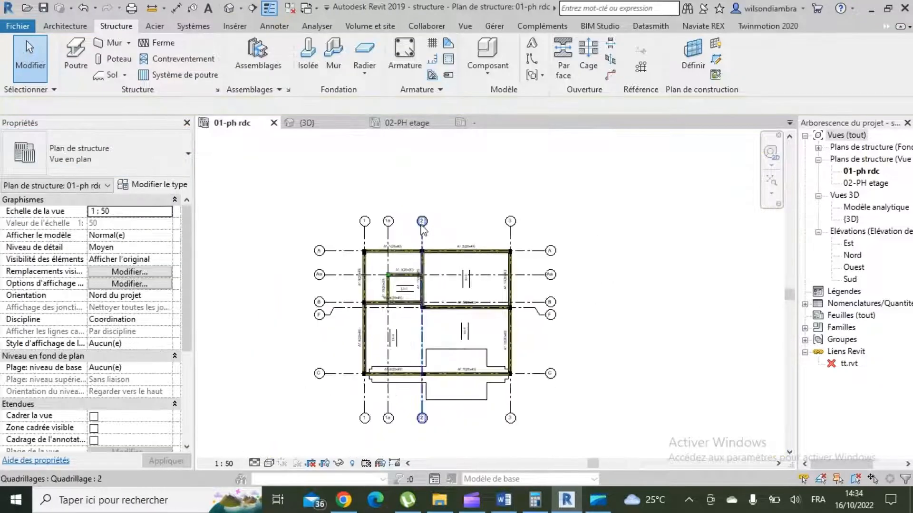
{"action": "scroll", "coordinate": [546, 285], "scroll_direction": "up", "scroll_amount": 6}
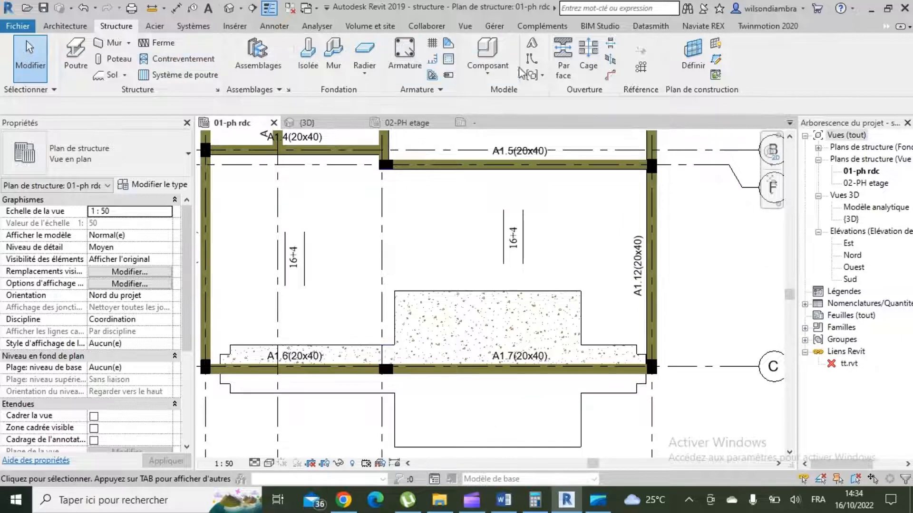
{"action": "left_click", "coordinate": [283, 27]}
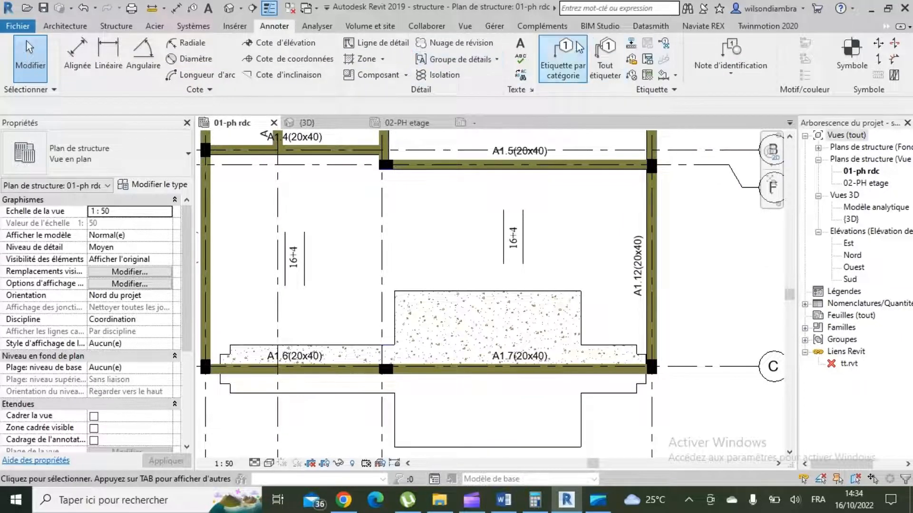
{"action": "left_click", "coordinate": [563, 59]}
{"action": "scroll", "coordinate": [498, 190], "scroll_direction": "down", "scroll_amount": 2}
{"action": "scroll", "coordinate": [493, 300], "scroll_direction": "up", "scroll_amount": 2}
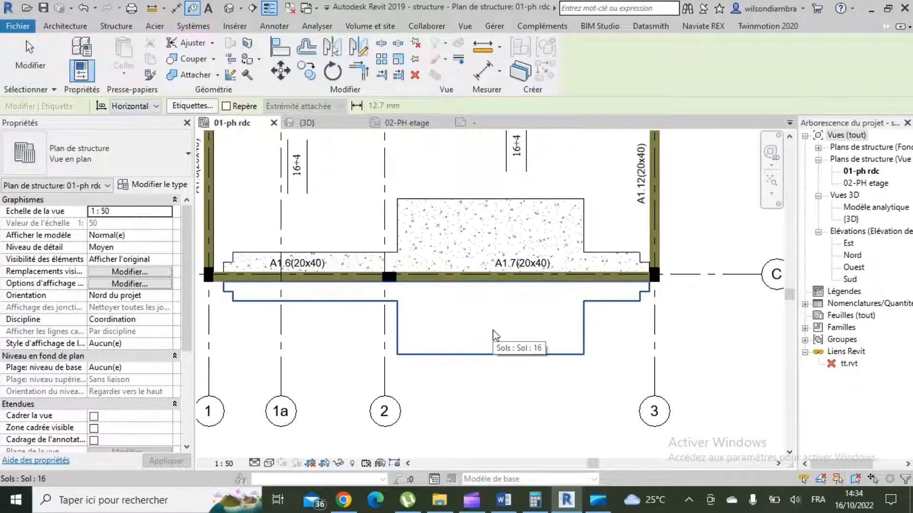
{"action": "key", "text": "Escape"}
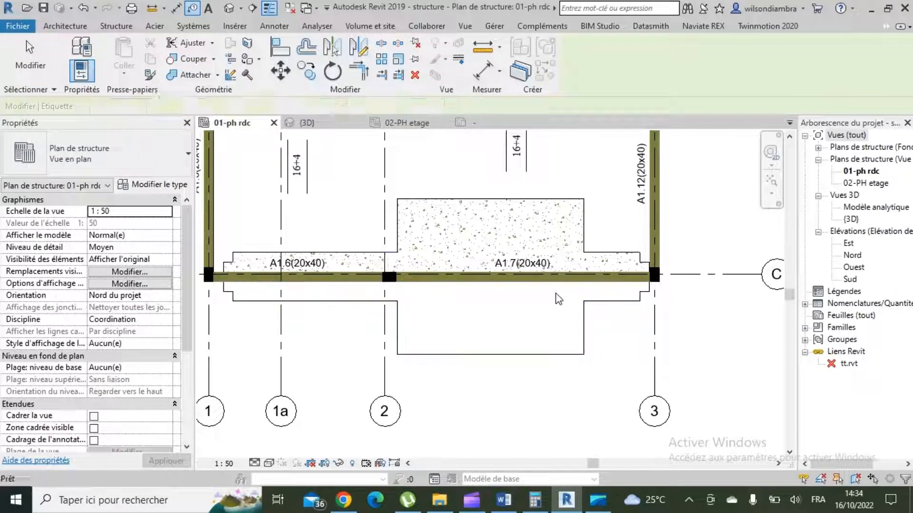
{"action": "left_click", "coordinate": [570, 63]}
{"action": "left_click", "coordinate": [489, 323]}
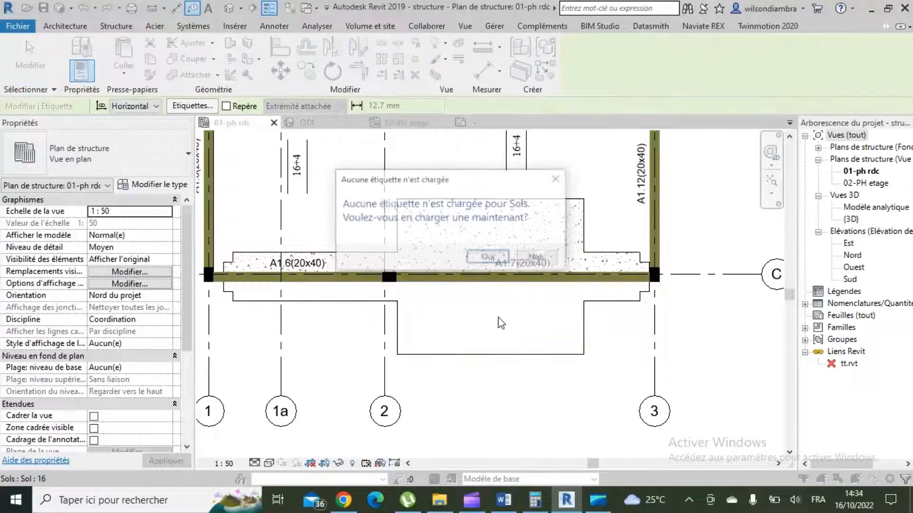
{"action": "left_click", "coordinate": [529, 260]}
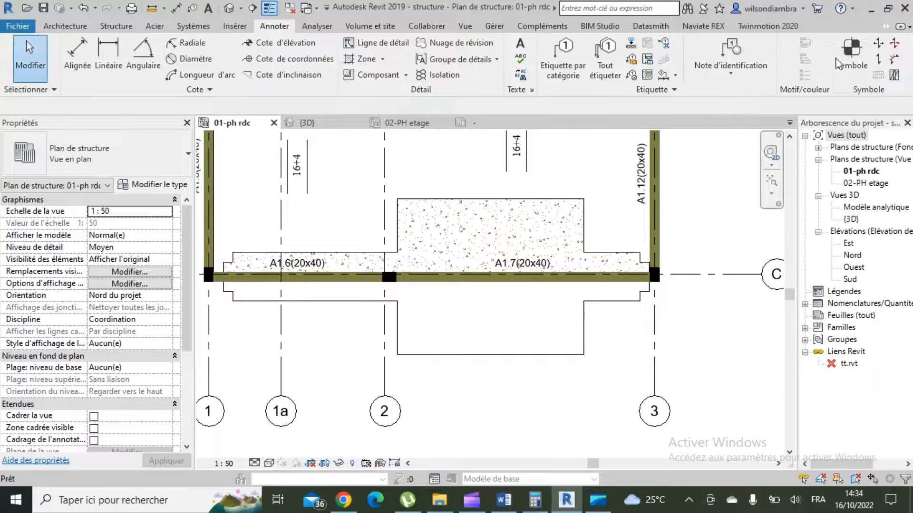
- Place a span direction symbol on the projecting slab outside beam A1.7 and rotate it so its text reads horizontally
{"action": "left_click", "coordinate": [877, 46]}
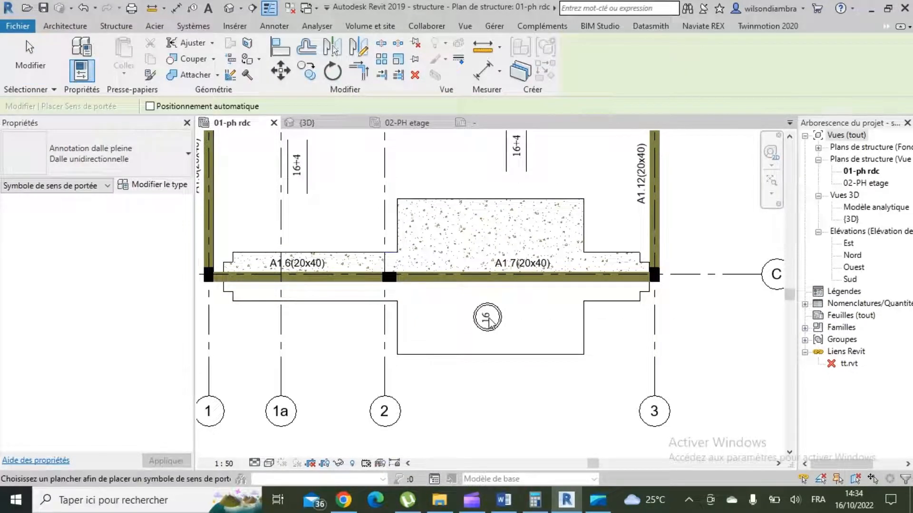
{"action": "left_click", "coordinate": [486, 319]}
{"action": "left_click", "coordinate": [332, 71]}
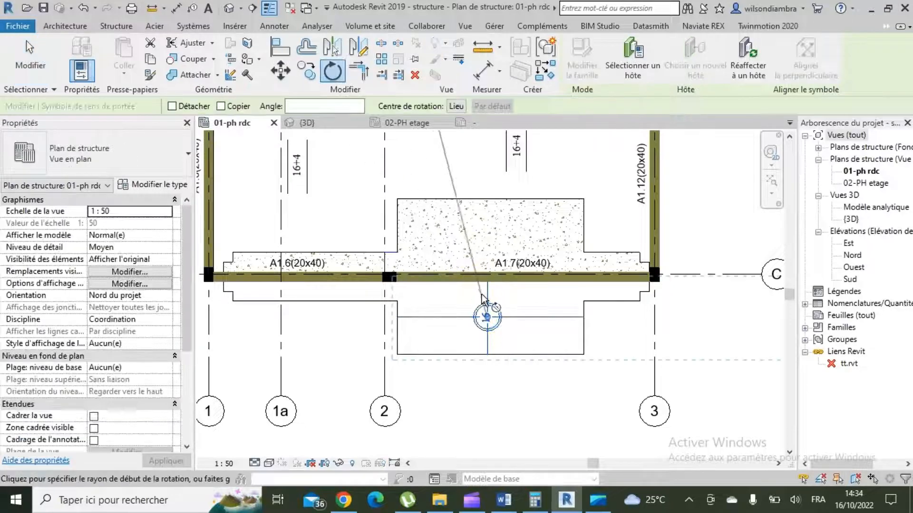
{"action": "left_click", "coordinate": [525, 316]}
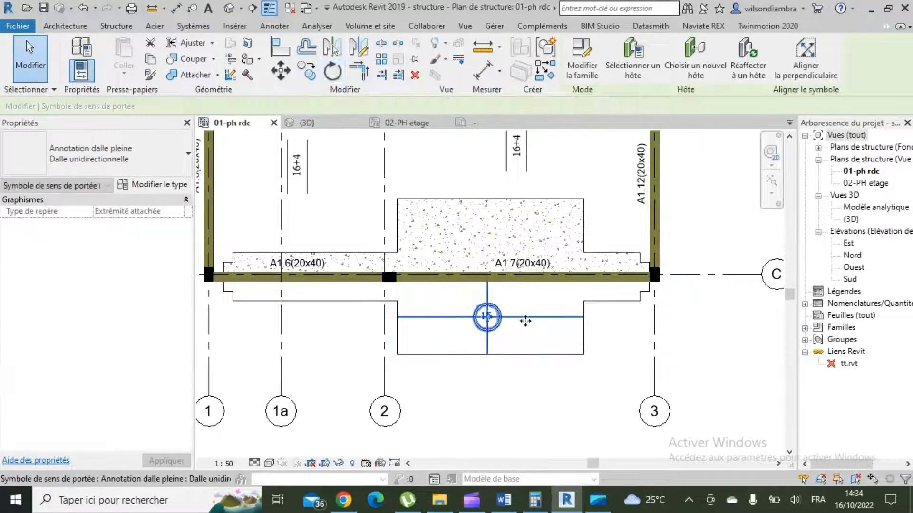
{"action": "left_click", "coordinate": [508, 384]}
- Change the type of the projecting slab outside beams A1.6 and A1.7 to Sol 20
{"action": "scroll", "coordinate": [492, 376], "scroll_direction": "down", "scroll_amount": 4}
{"action": "scroll", "coordinate": [471, 357], "scroll_direction": "up", "scroll_amount": 4}
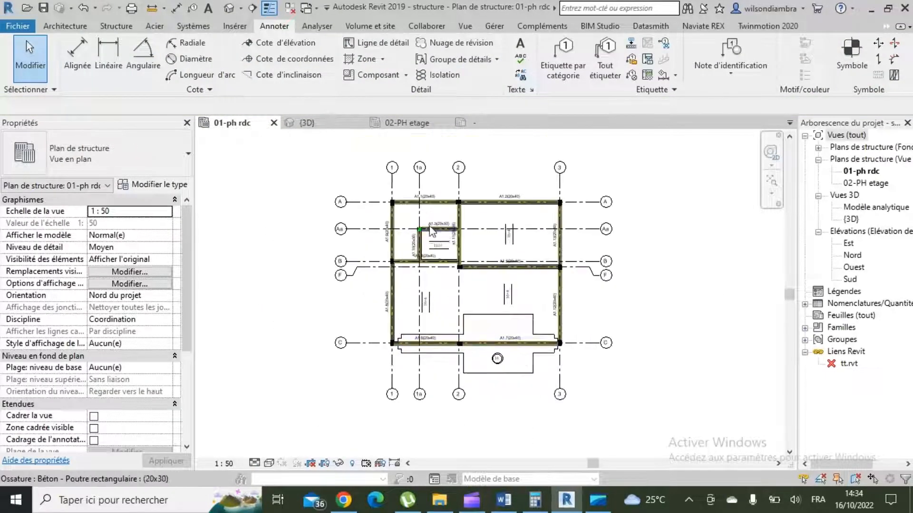
{"action": "scroll", "coordinate": [445, 410], "scroll_direction": "up", "scroll_amount": 2}
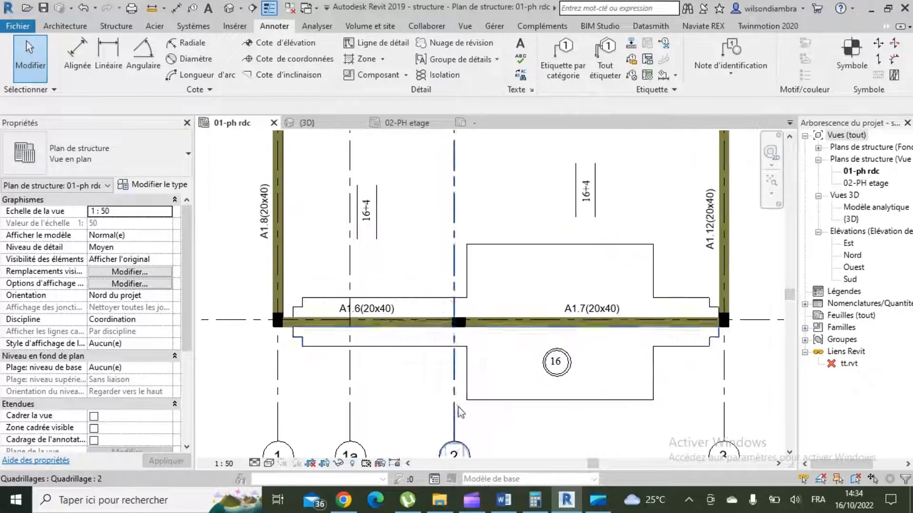
{"action": "left_click", "coordinate": [535, 382]}
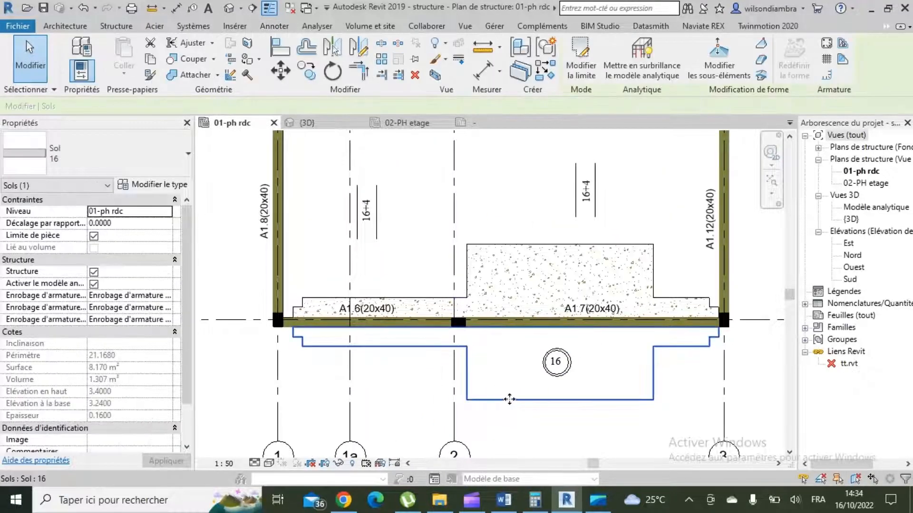
{"action": "left_click", "coordinate": [126, 142]}
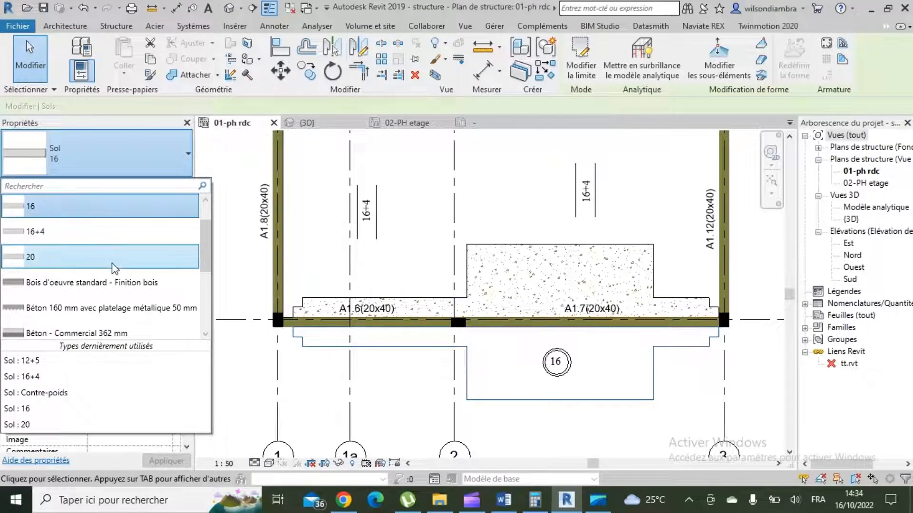
{"action": "scroll", "coordinate": [110, 260], "scroll_direction": "up", "scroll_amount": 2}
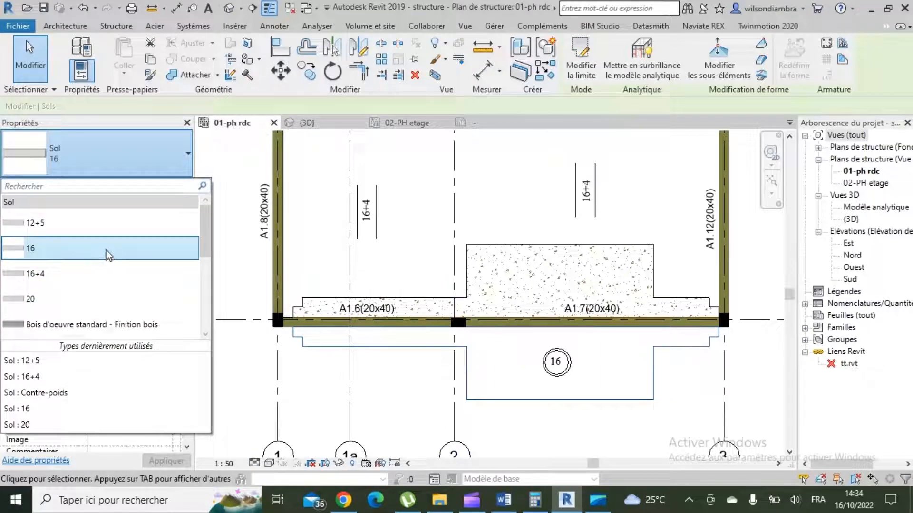
{"action": "scroll", "coordinate": [95, 280], "scroll_direction": "down", "scroll_amount": 1}
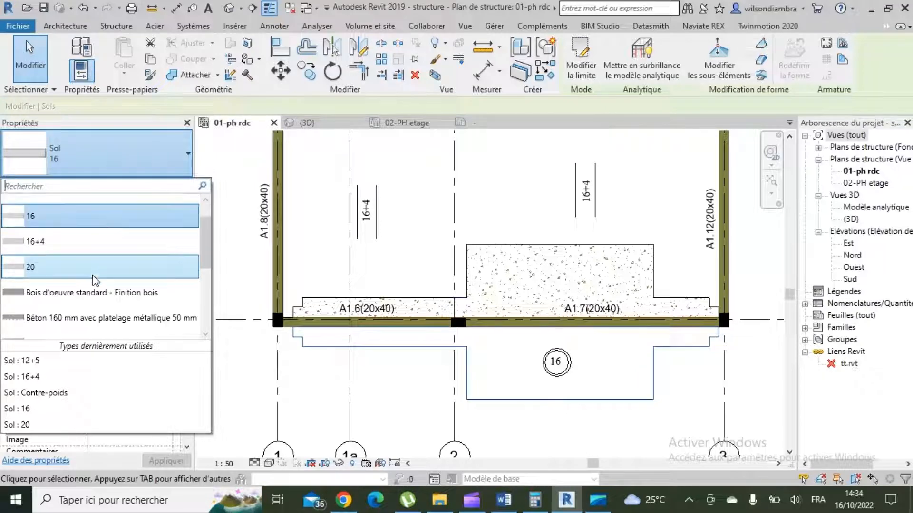
{"action": "left_click", "coordinate": [50, 271]}
{"action": "scroll", "coordinate": [567, 338], "scroll_direction": "down", "scroll_amount": 3}
{"action": "left_click", "coordinate": [646, 306]}
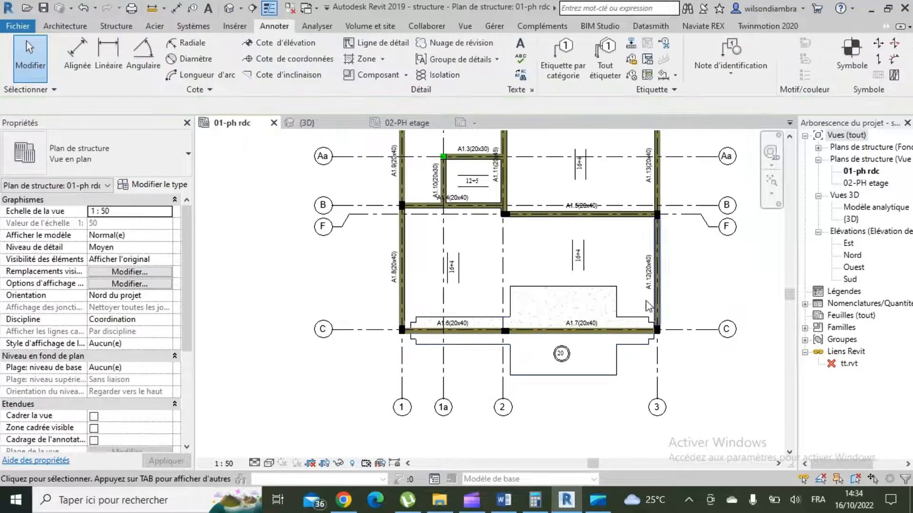
- Add an aligned dimension chain across grids 1, 1a, 2 and 3, between beams A1.1 and A1.2 and the grid bubbles
{"action": "scroll", "coordinate": [705, 256], "scroll_direction": "up", "scroll_amount": 4}
{"action": "scroll", "coordinate": [478, 364], "scroll_direction": "down", "scroll_amount": 6}
{"action": "scroll", "coordinate": [426, 180], "scroll_direction": "up", "scroll_amount": 4}
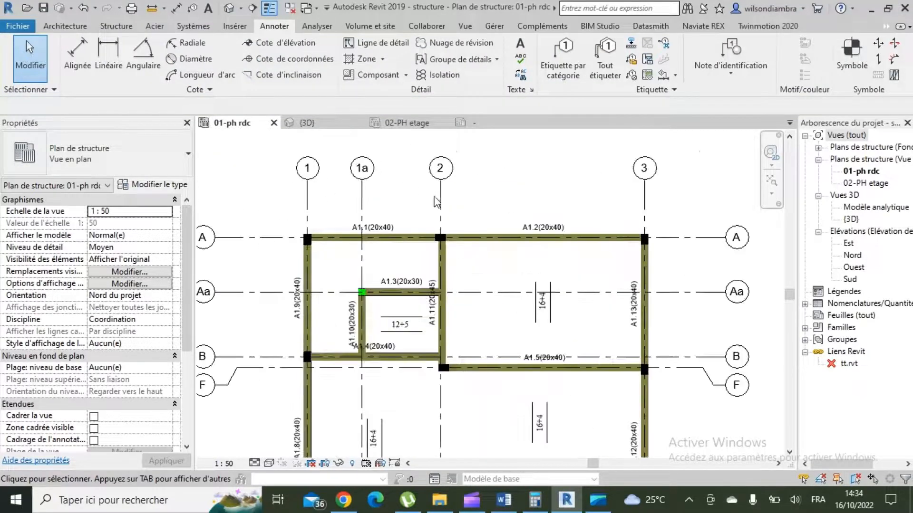
{"action": "scroll", "coordinate": [437, 202], "scroll_direction": "up", "scroll_amount": 1}
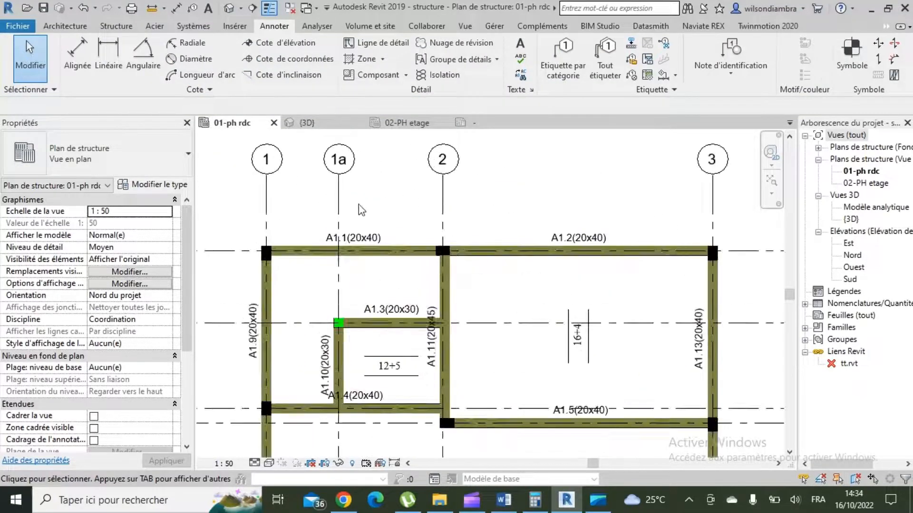
{"action": "left_click", "coordinate": [179, 14]}
{"action": "left_click", "coordinate": [267, 219]}
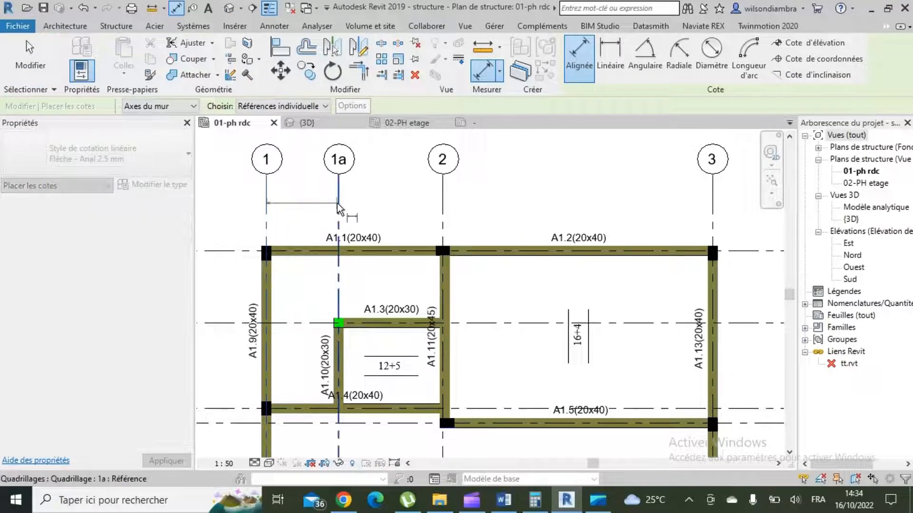
{"action": "left_click", "coordinate": [337, 205]}
{"action": "left_click", "coordinate": [442, 205]}
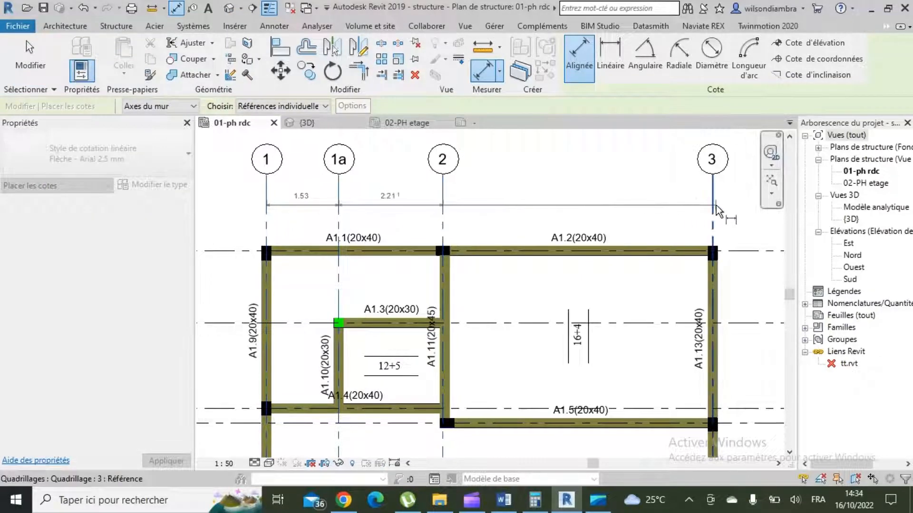
{"action": "left_click", "coordinate": [711, 206]}
{"action": "left_click", "coordinate": [423, 191]}
- Try an aligned dimension between grids C and F beside beam A1.12
{"action": "scroll", "coordinate": [595, 321], "scroll_direction": "down", "scroll_amount": 3}
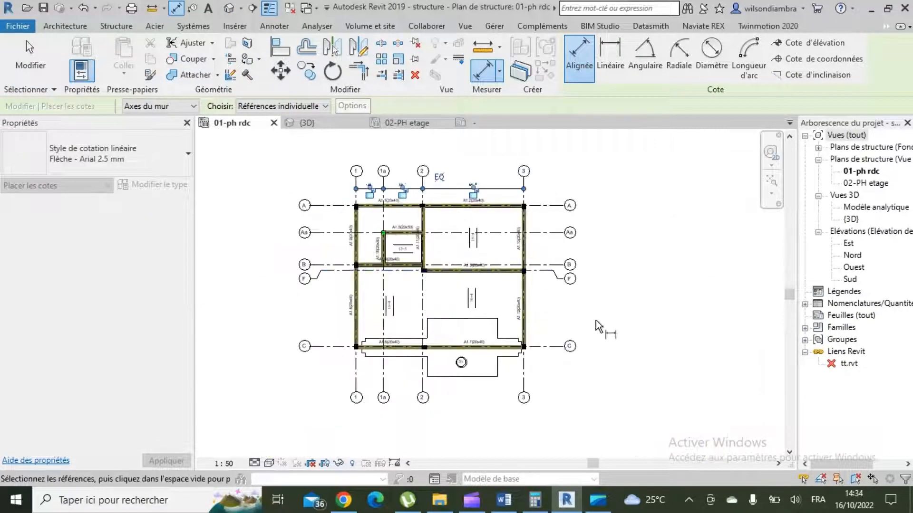
{"action": "scroll", "coordinate": [514, 365], "scroll_direction": "up", "scroll_amount": 5}
{"action": "left_click", "coordinate": [525, 367]}
{"action": "scroll", "coordinate": [525, 367], "scroll_direction": "down", "scroll_amount": 1}
{"action": "scroll", "coordinate": [526, 190], "scroll_direction": "up", "scroll_amount": 3}
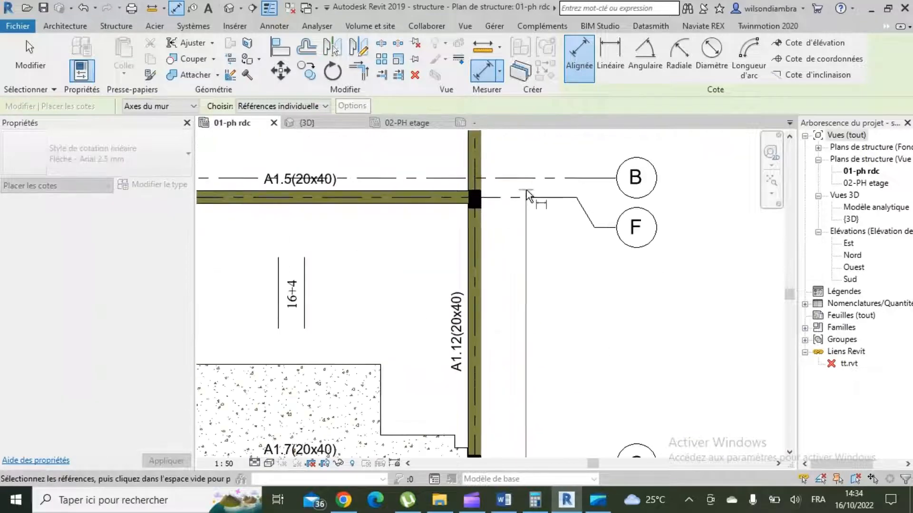
{"action": "left_click", "coordinate": [525, 202]}
{"action": "left_click", "coordinate": [524, 275]}
{"action": "scroll", "coordinate": [524, 275], "scroll_direction": "down", "scroll_amount": 1}
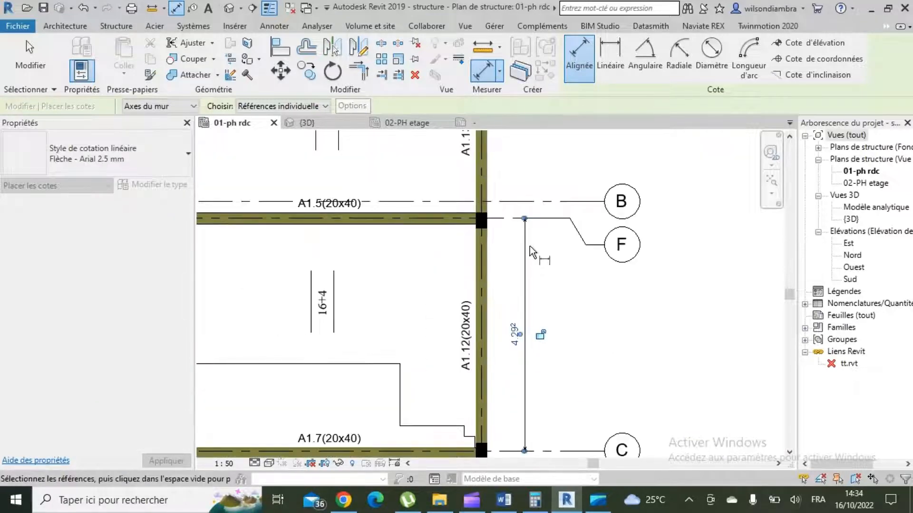
{"action": "scroll", "coordinate": [530, 246], "scroll_direction": "up", "scroll_amount": 1}
{"action": "key", "text": "Escape"}
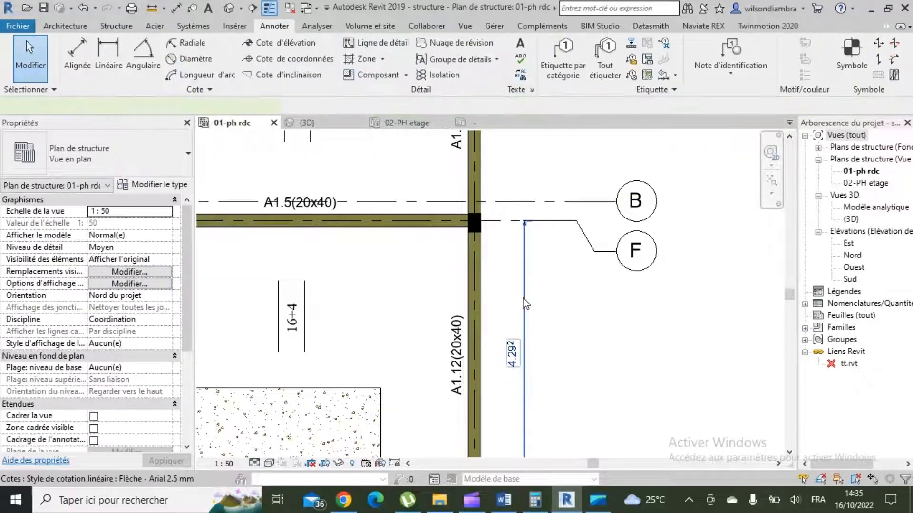
{"action": "left_click", "coordinate": [525, 297]}
{"action": "key", "text": "Escape"}
{"action": "scroll", "coordinate": [525, 302], "scroll_direction": "down", "scroll_amount": 2}
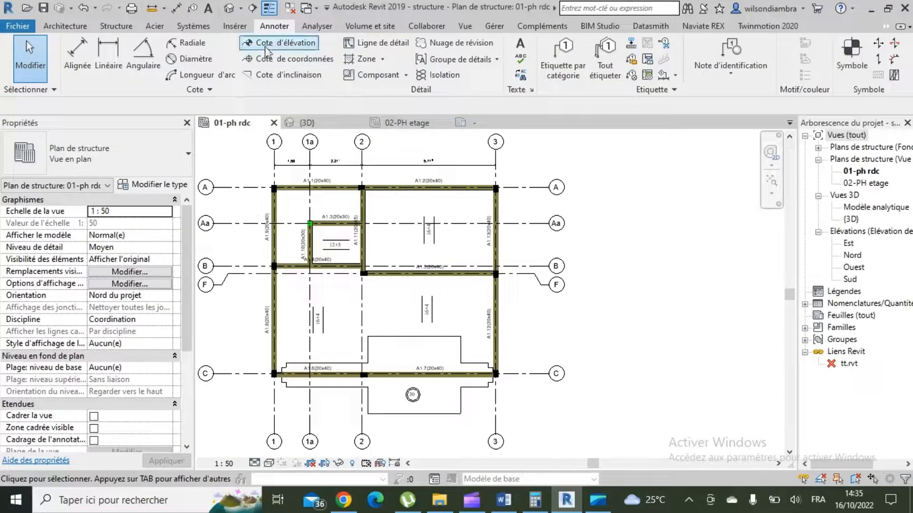
- Add an aligned dimension chain across grids C, F, B, Aa and A beside beams A1.12 and A1.13
{"action": "left_click", "coordinate": [78, 53]}
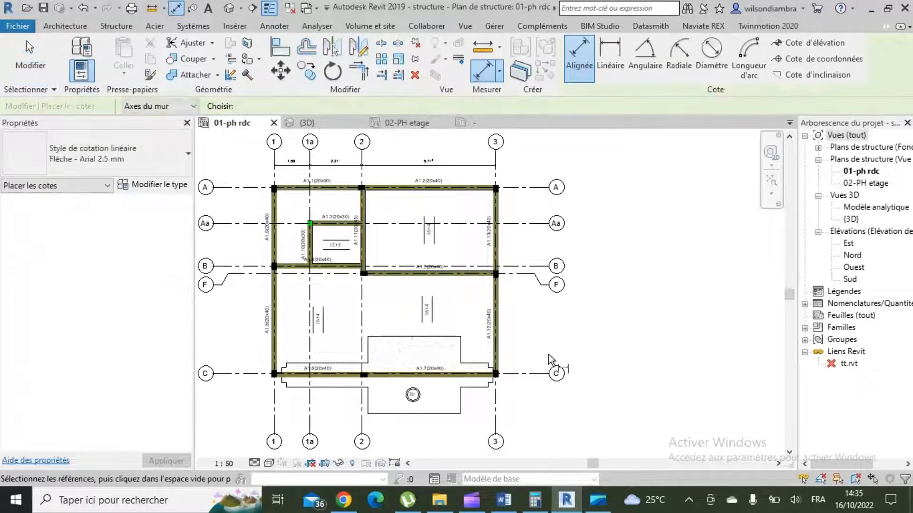
{"action": "left_click", "coordinate": [521, 372]}
{"action": "left_click", "coordinate": [513, 273]}
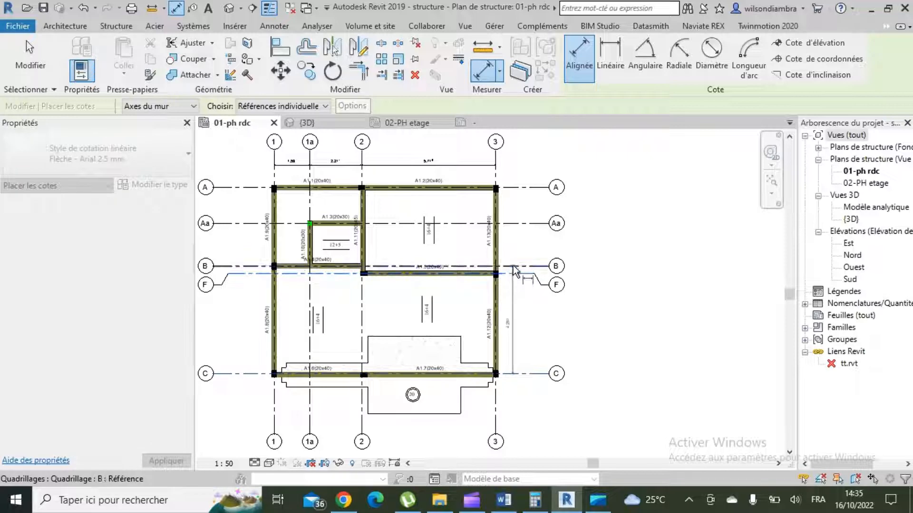
{"action": "left_click", "coordinate": [514, 230]}
{"action": "left_click", "coordinate": [521, 189]}
{"action": "scroll", "coordinate": [520, 190], "scroll_direction": "up", "scroll_amount": 1}
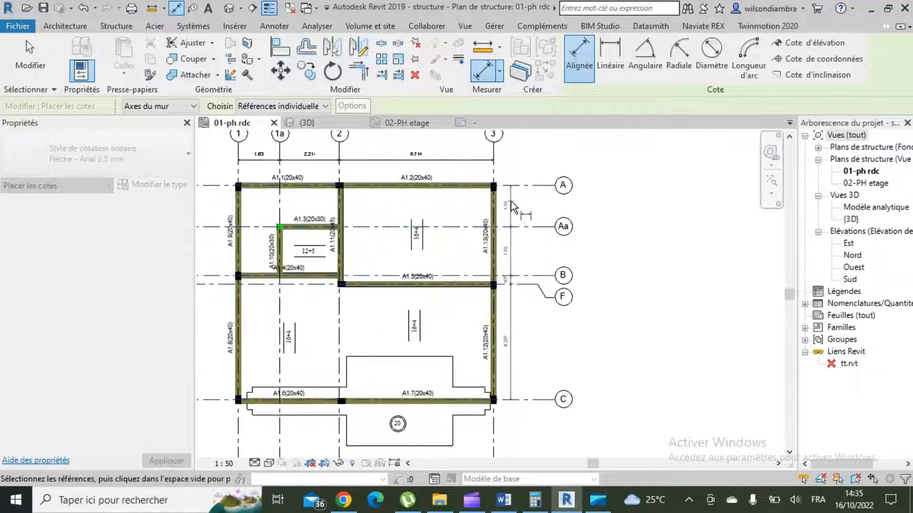
{"action": "left_click", "coordinate": [518, 213]}
{"action": "key", "text": "Escape"}
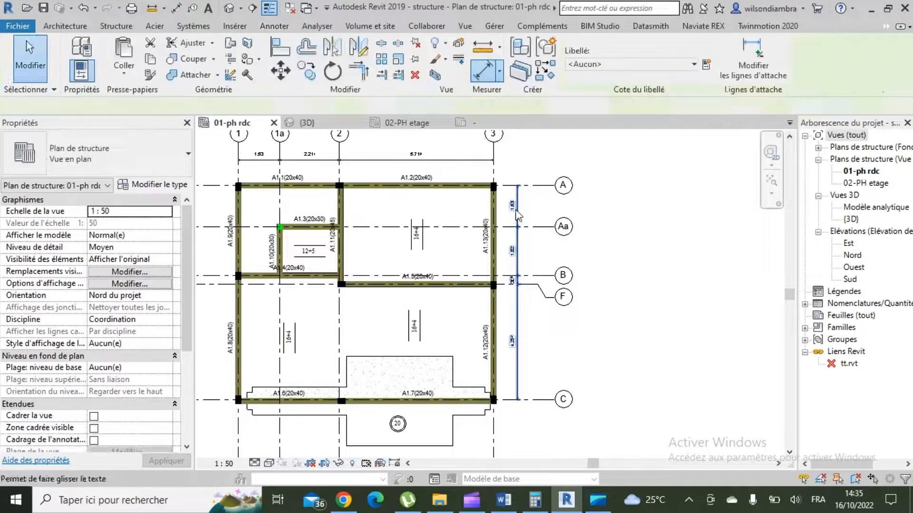
- Set the unit format of the dimension type Flèche - Arial 2.5 mm to Mètres with 2 décimales rounding
{"action": "left_click", "coordinate": [157, 184]}
{"action": "scroll", "coordinate": [453, 329], "scroll_direction": "down", "scroll_amount": 5}
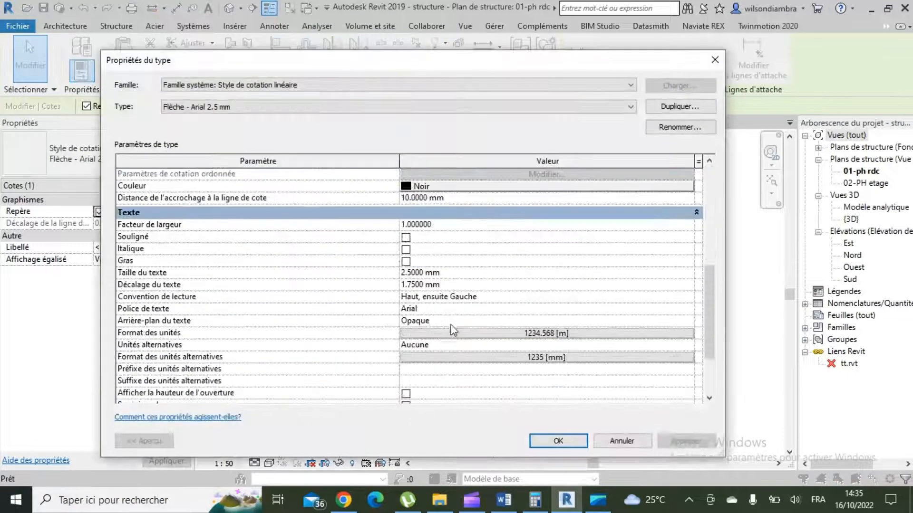
{"action": "left_click", "coordinate": [539, 334]}
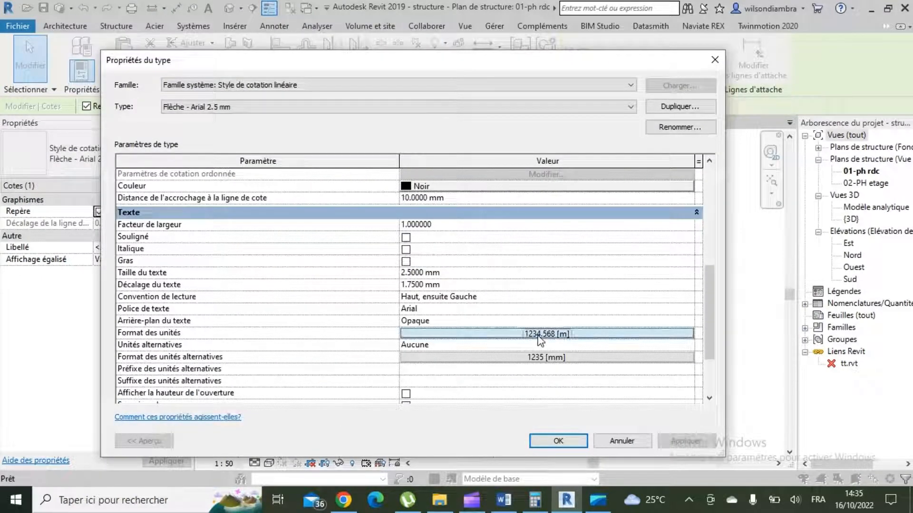
{"action": "left_click", "coordinate": [446, 188]}
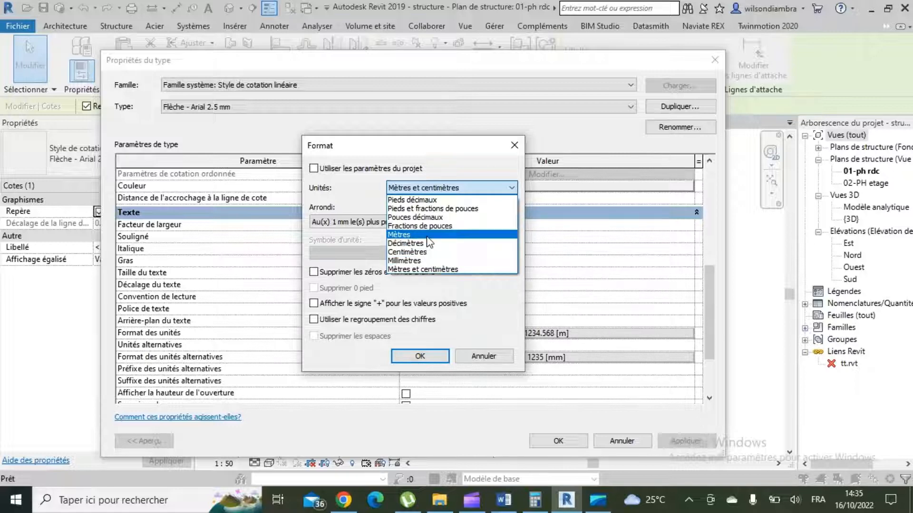
{"action": "left_click", "coordinate": [427, 238]}
{"action": "left_click", "coordinate": [370, 222]}
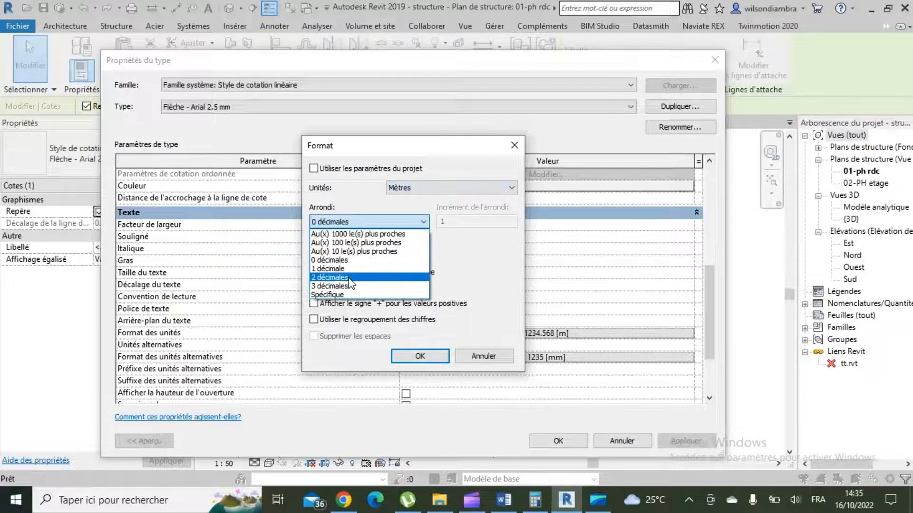
{"action": "left_click", "coordinate": [333, 277]}
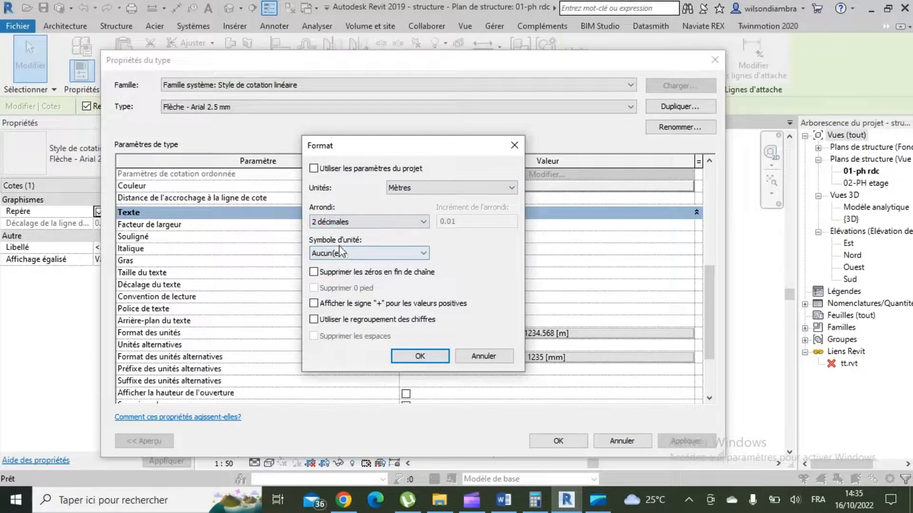
{"action": "left_click", "coordinate": [419, 358]}
- Set the dimension type's text size to 3 mm and apply the type changes to the grid dimensions
{"action": "left_click", "coordinate": [462, 271]}
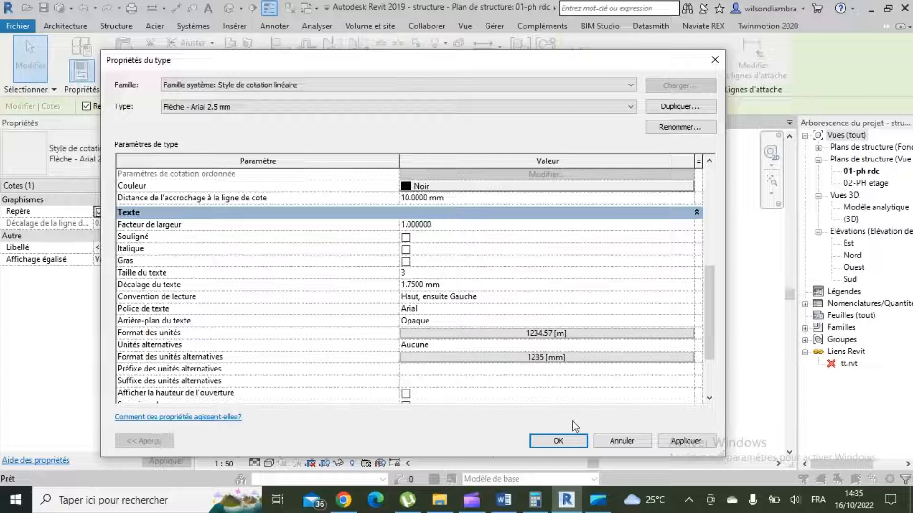
{"action": "left_click", "coordinate": [677, 442]}
{"action": "left_click", "coordinate": [570, 442]}
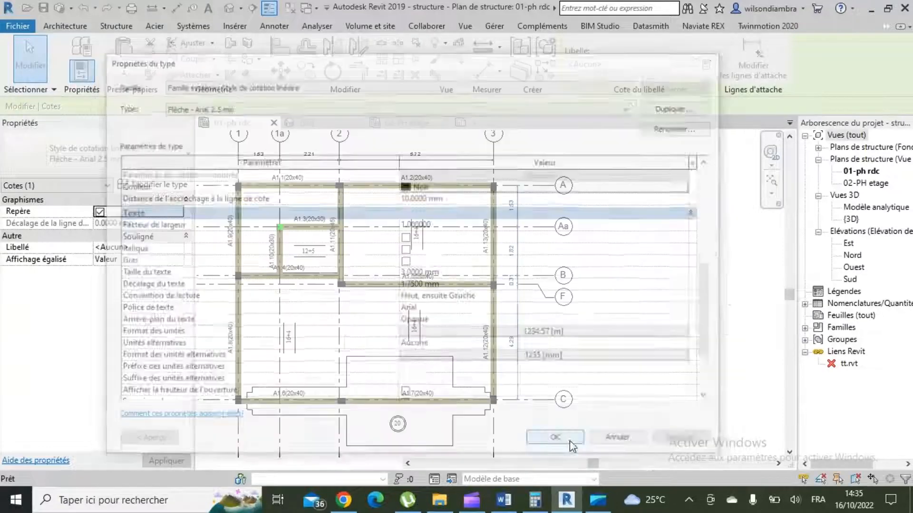
{"action": "left_click", "coordinate": [568, 329]}
- Move the A1.11 tag to the outer side of its beam, away from the 12+5 slab, and tags A1.4 and A1.5 below their beams
{"action": "scroll", "coordinate": [478, 244], "scroll_direction": "up", "scroll_amount": 4}
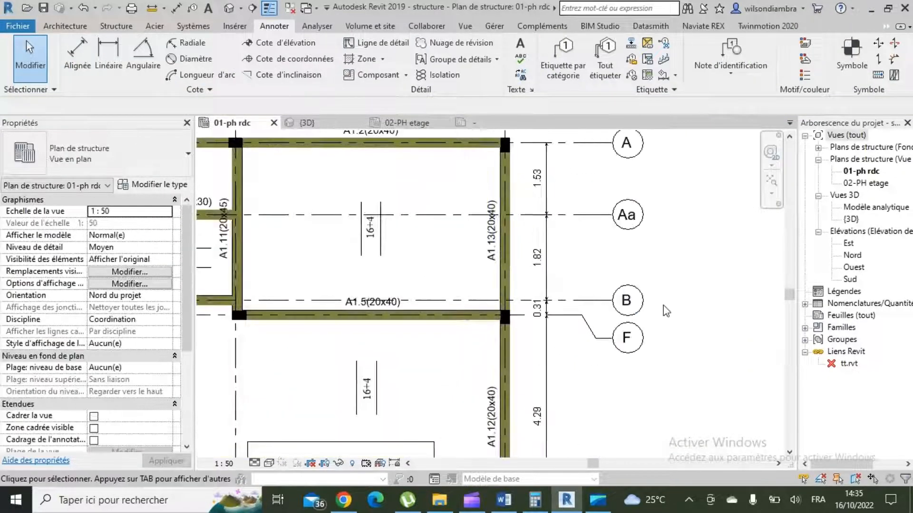
{"action": "scroll", "coordinate": [661, 307], "scroll_direction": "down", "scroll_amount": 5}
{"action": "scroll", "coordinate": [423, 261], "scroll_direction": "up", "scroll_amount": 4}
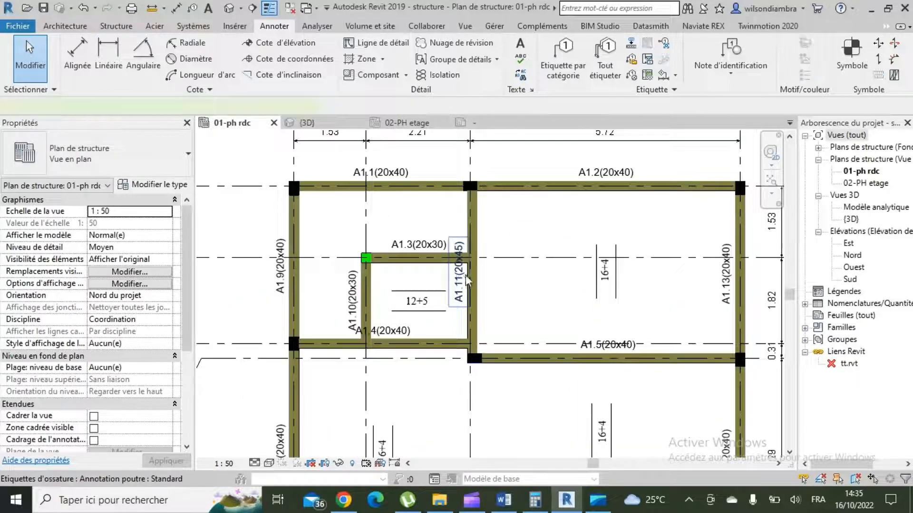
{"action": "left_click_drag", "start_coordinate": [466, 281], "coordinate": [493, 281]}
{"action": "left_click", "coordinate": [402, 329]}
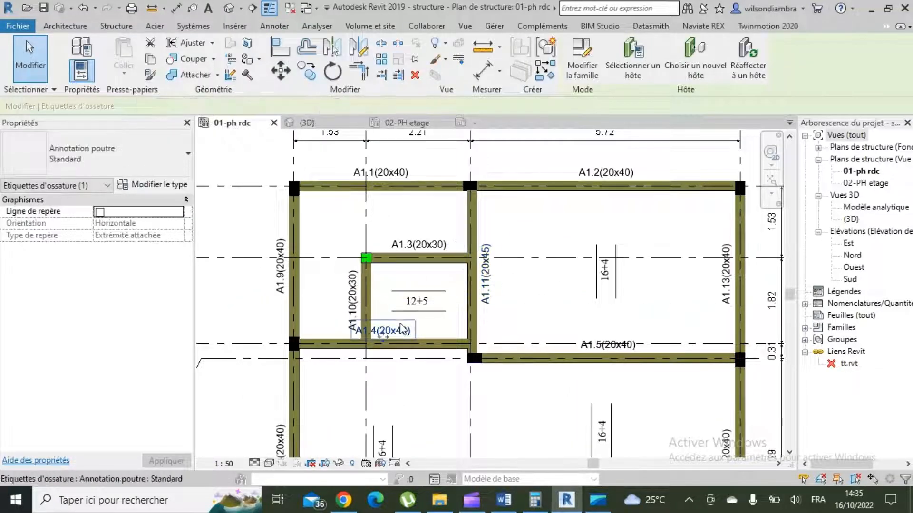
{"action": "left_click_drag", "start_coordinate": [402, 329], "coordinate": [384, 373]}
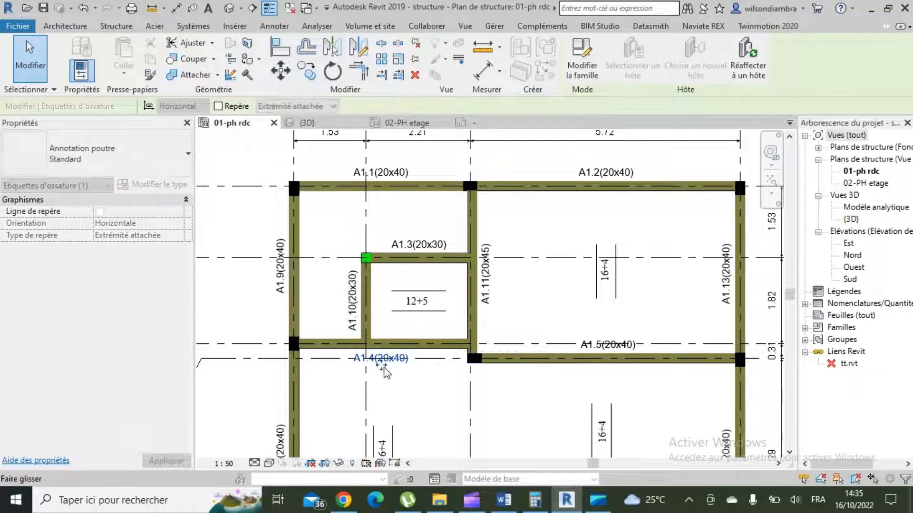
{"action": "left_click_drag", "start_coordinate": [629, 351], "coordinate": [613, 390]}
- Examine the beam tags, slab span symbols and grid dimensions across the whole 01-ph rdc plan
{"action": "scroll", "coordinate": [534, 366], "scroll_direction": "down", "scroll_amount": 3}
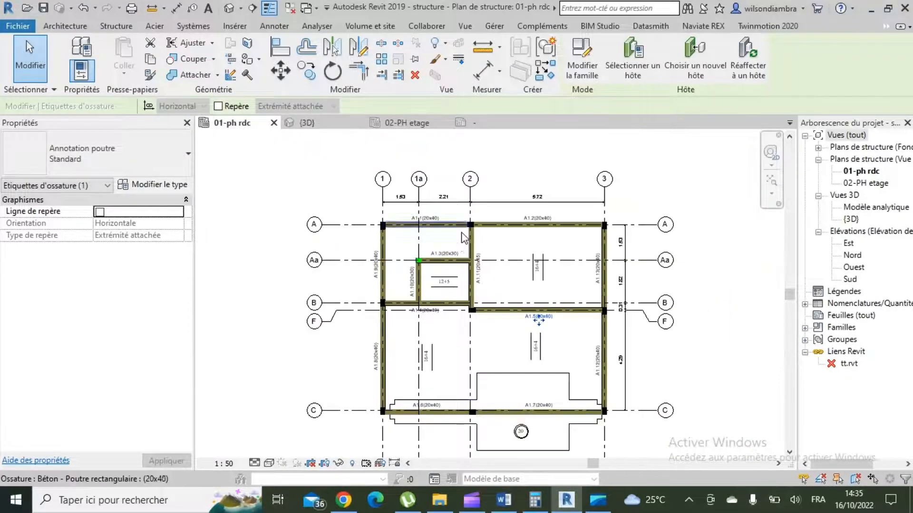
{"action": "scroll", "coordinate": [513, 415], "scroll_direction": "up", "scroll_amount": 3}
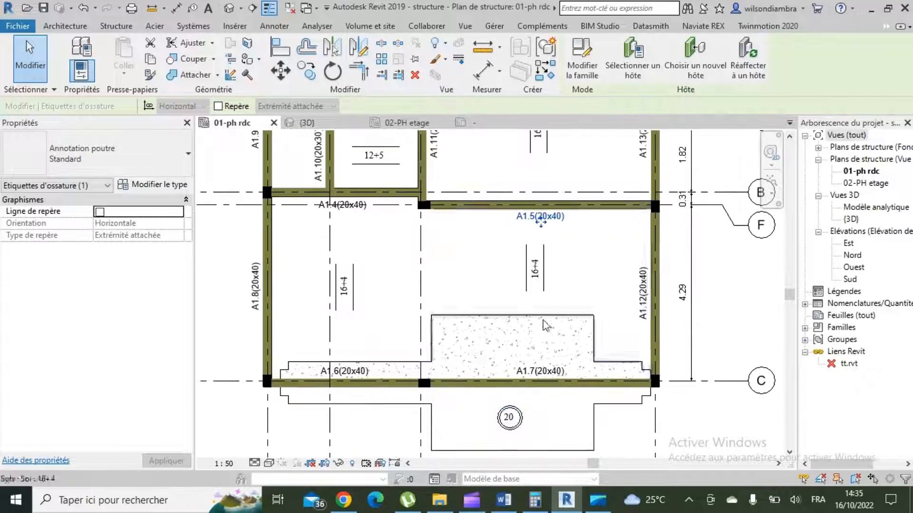
{"action": "scroll", "coordinate": [519, 312], "scroll_direction": "down", "scroll_amount": 5}
{"action": "scroll", "coordinate": [463, 288], "scroll_direction": "up", "scroll_amount": 2}
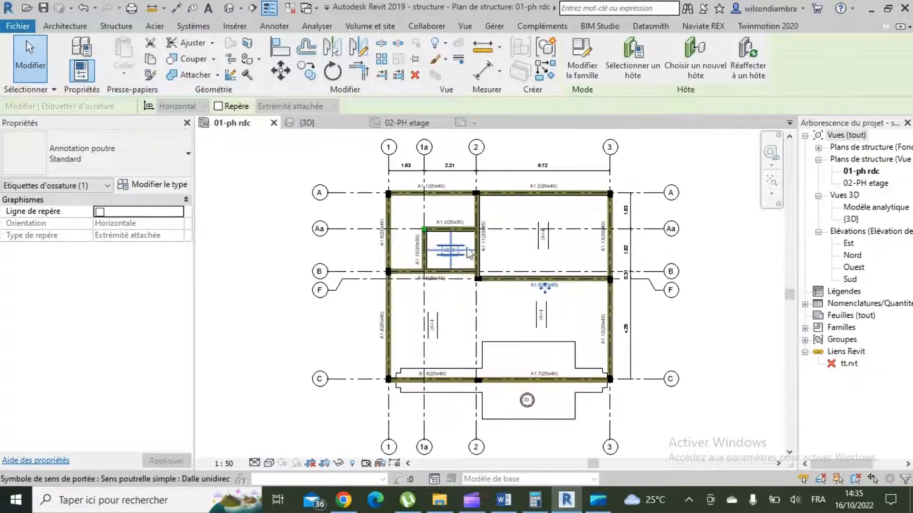
{"action": "scroll", "coordinate": [718, 251], "scroll_direction": "up", "scroll_amount": 2}
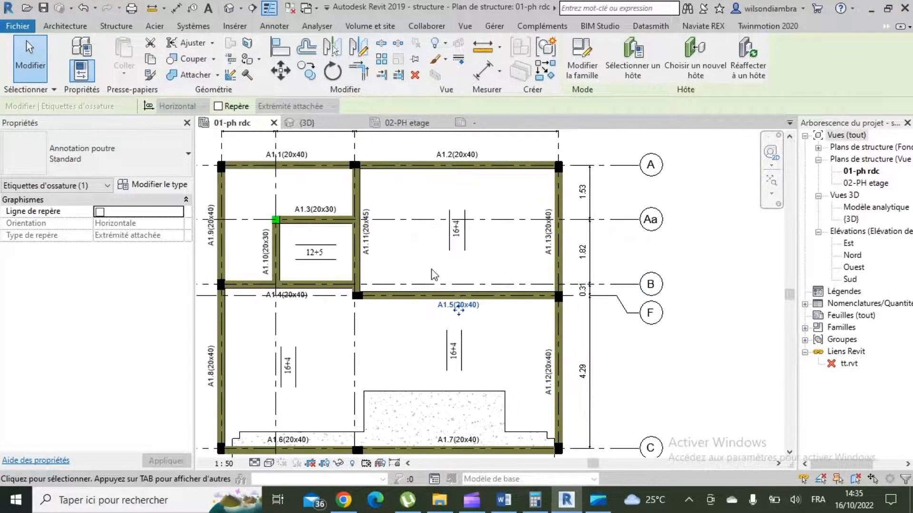
{"action": "left_click", "coordinate": [365, 221]}
{"action": "scroll", "coordinate": [366, 224], "scroll_direction": "down", "scroll_amount": 2}
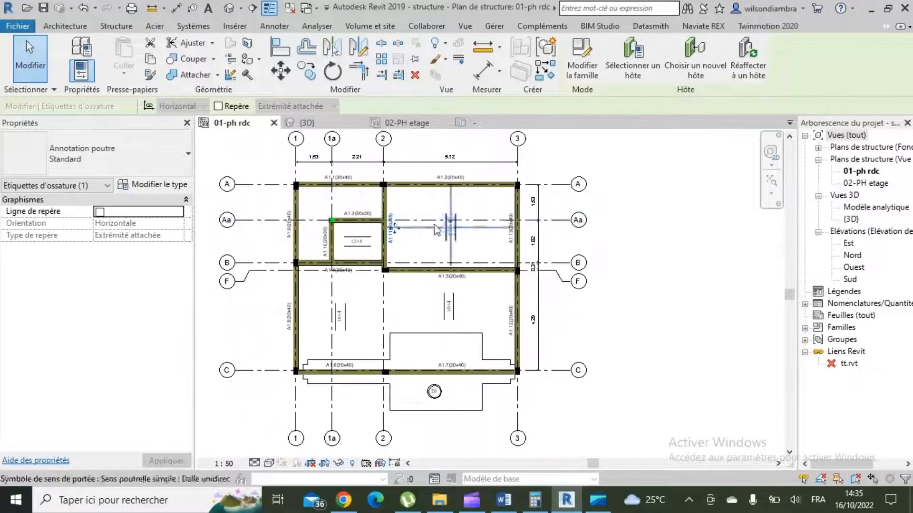
{"action": "scroll", "coordinate": [345, 216], "scroll_direction": "up", "scroll_amount": 2}
{"action": "scroll", "coordinate": [346, 217], "scroll_direction": "up", "scroll_amount": 1}
{"action": "scroll", "coordinate": [380, 218], "scroll_direction": "down", "scroll_amount": 3}
{"action": "scroll", "coordinate": [414, 220], "scroll_direction": "up", "scroll_amount": 4}
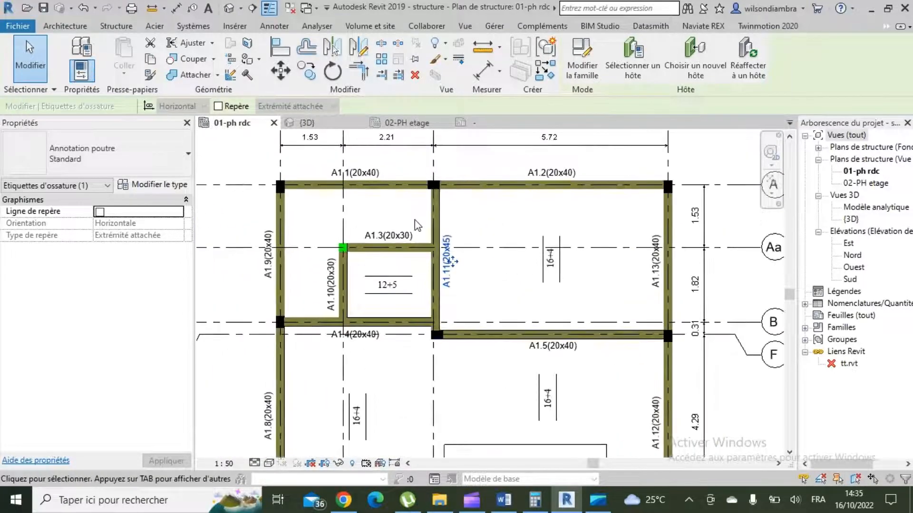
- Tag the structural column at grid intersection A-1 by category
{"action": "scroll", "coordinate": [438, 190], "scroll_direction": "down", "scroll_amount": 2}
{"action": "scroll", "coordinate": [442, 225], "scroll_direction": "up", "scroll_amount": 1}
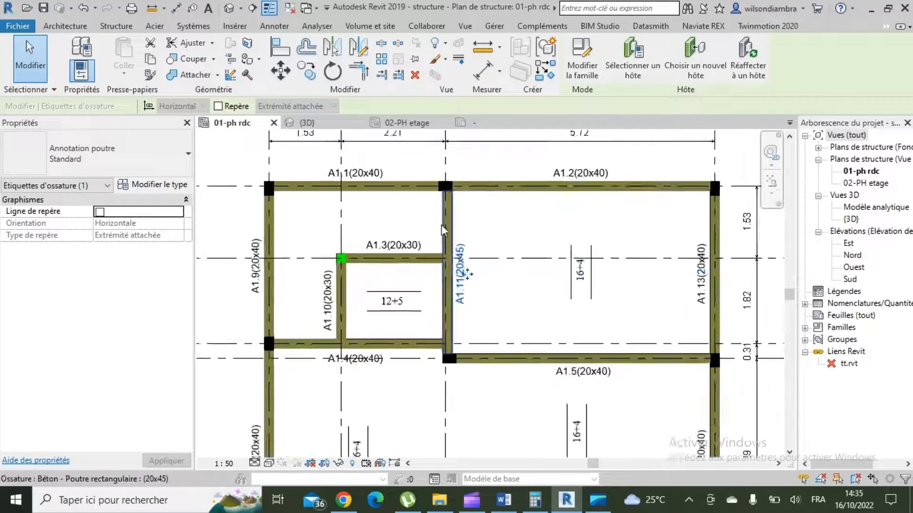
{"action": "left_click", "coordinate": [498, 239]}
{"action": "scroll", "coordinate": [452, 238], "scroll_direction": "down", "scroll_amount": 2}
{"action": "scroll", "coordinate": [370, 220], "scroll_direction": "up", "scroll_amount": 2}
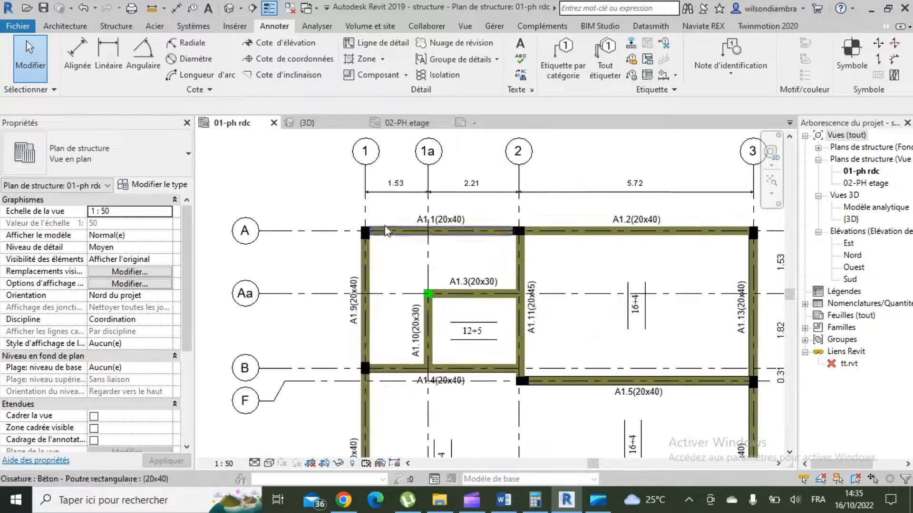
{"action": "scroll", "coordinate": [386, 232], "scroll_direction": "up", "scroll_amount": 2}
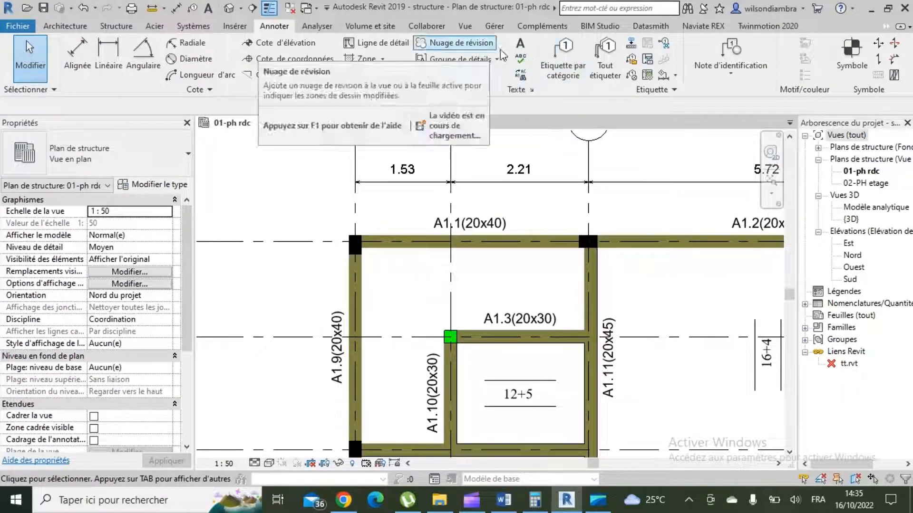
{"action": "left_click", "coordinate": [565, 58]}
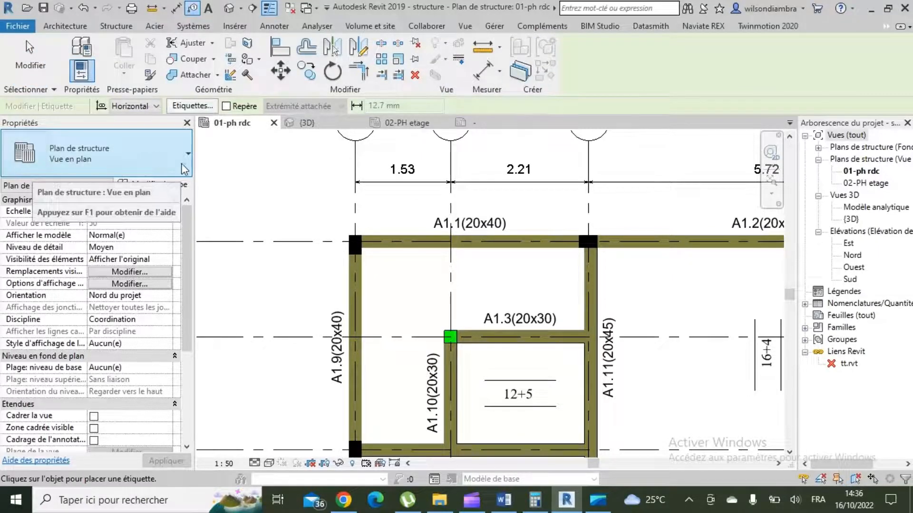
{"action": "scroll", "coordinate": [352, 241], "scroll_direction": "up", "scroll_amount": 1}
{"action": "scroll", "coordinate": [359, 240], "scroll_direction": "up", "scroll_amount": 2}
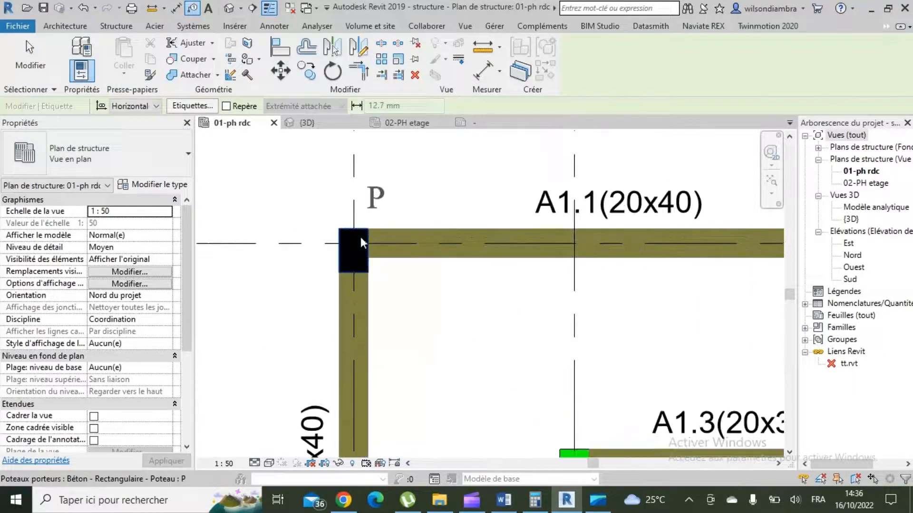
{"action": "left_click", "coordinate": [360, 237]}
{"action": "key", "text": "Escape"}
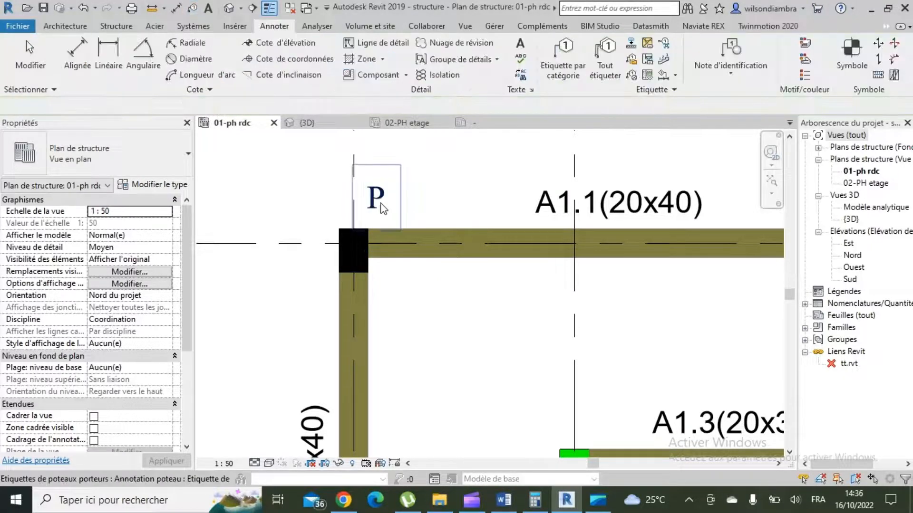
- Open the family of the column tag at grid intersection A-1 for editing
{"action": "left_click", "coordinate": [373, 220]}
{"action": "scroll", "coordinate": [409, 236], "scroll_direction": "down", "scroll_amount": 1}
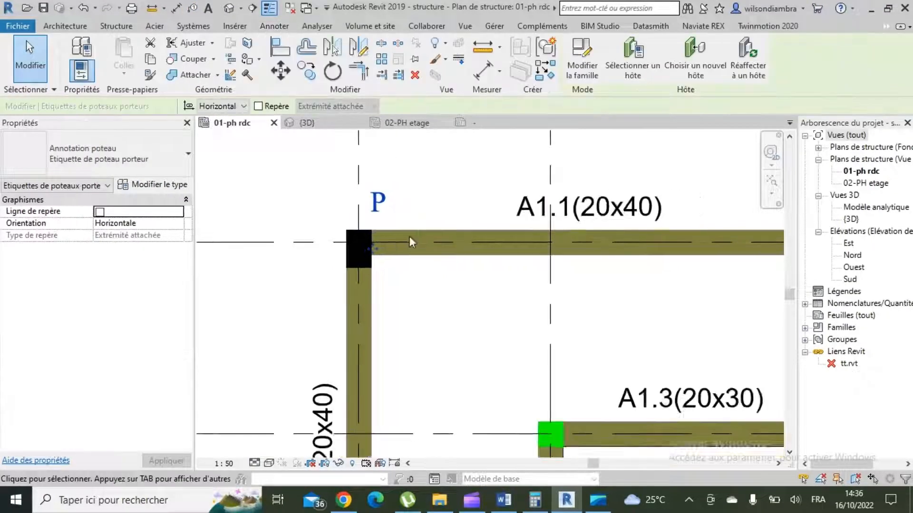
{"action": "left_click", "coordinate": [594, 60]}
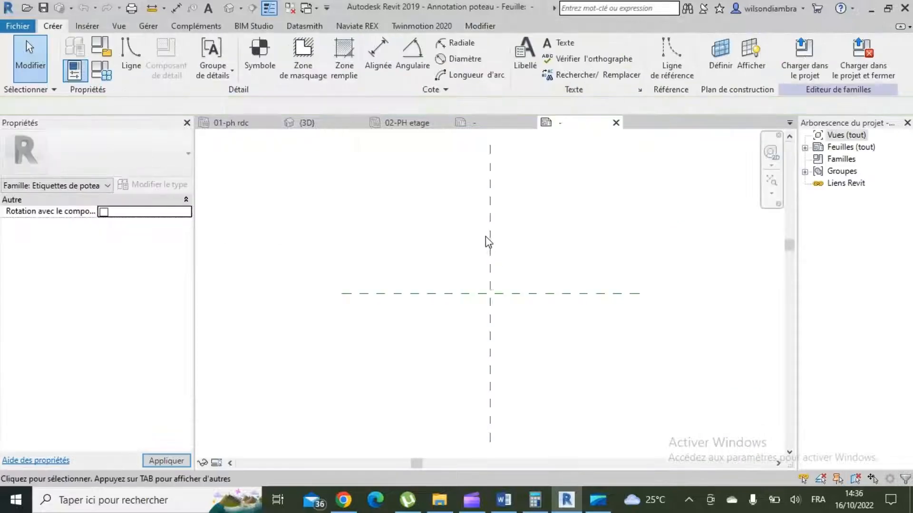
{"action": "scroll", "coordinate": [522, 295], "scroll_direction": "up", "scroll_amount": 5}
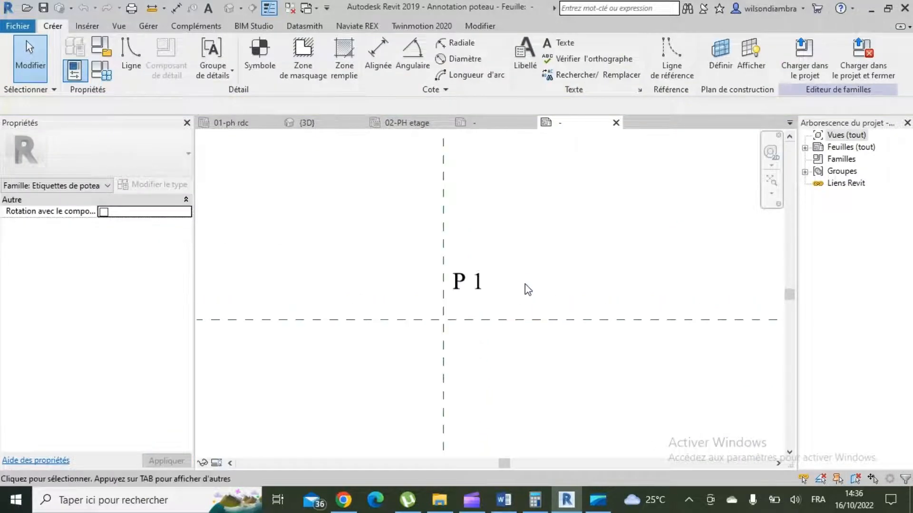
- Review the parameters combined in the column tag's label and load the family back into the project
{"action": "left_click", "coordinate": [447, 282]}
{"action": "left_click", "coordinate": [508, 59]}
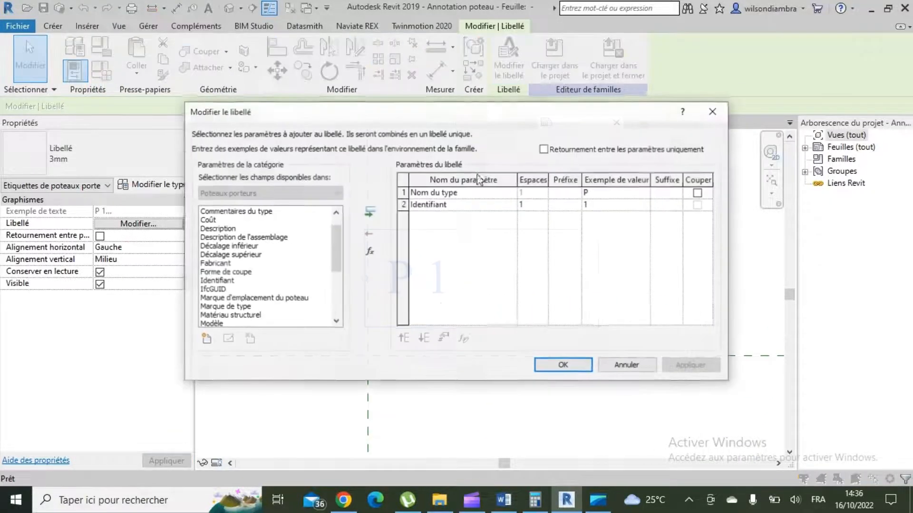
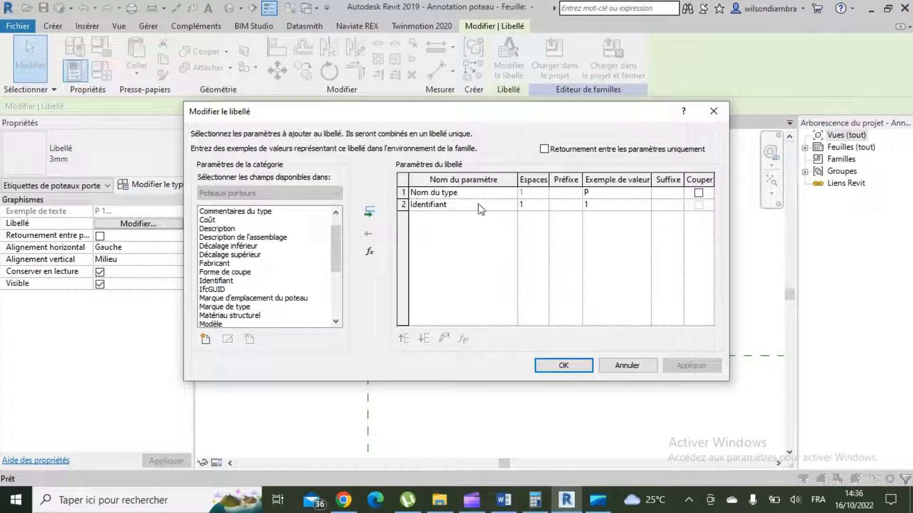
{"action": "left_click", "coordinate": [564, 365]}
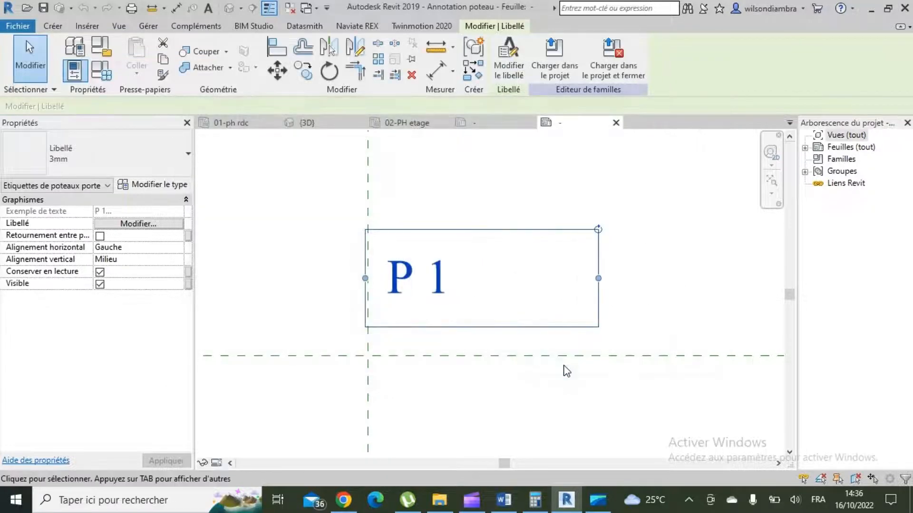
{"action": "left_click", "coordinate": [578, 395]}
{"action": "left_click", "coordinate": [515, 59]}
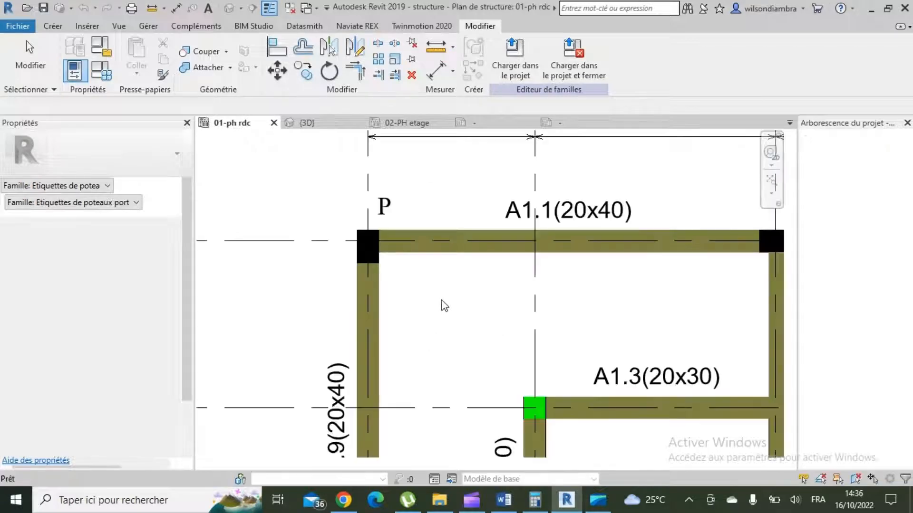
- Set the Identifiant of the column at grid intersection A-1 to 1
{"action": "left_click", "coordinate": [362, 236]}
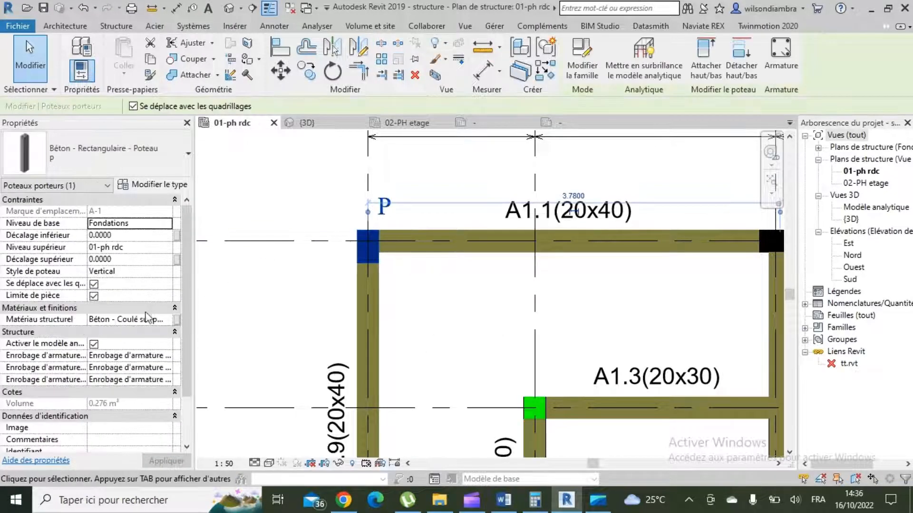
{"action": "scroll", "coordinate": [106, 355], "scroll_direction": "down", "scroll_amount": 3}
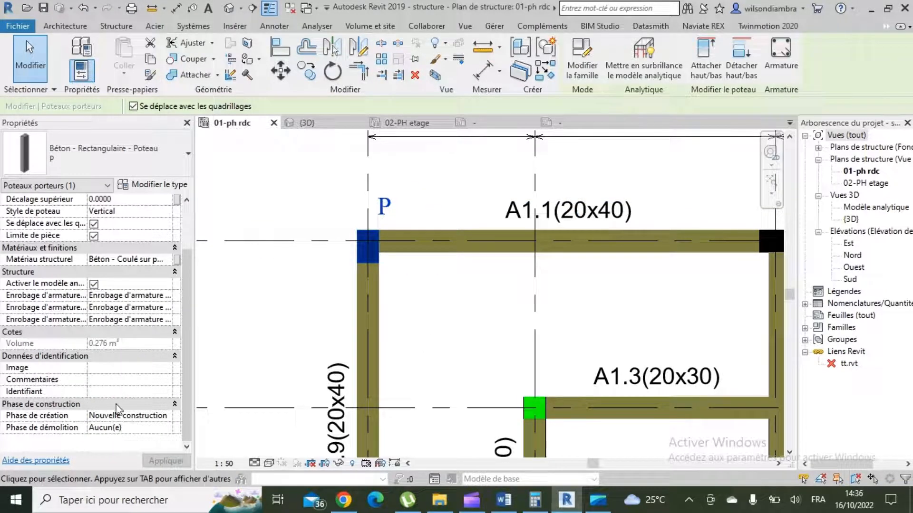
{"action": "left_click", "coordinate": [161, 460]}
{"action": "left_click", "coordinate": [279, 343]}
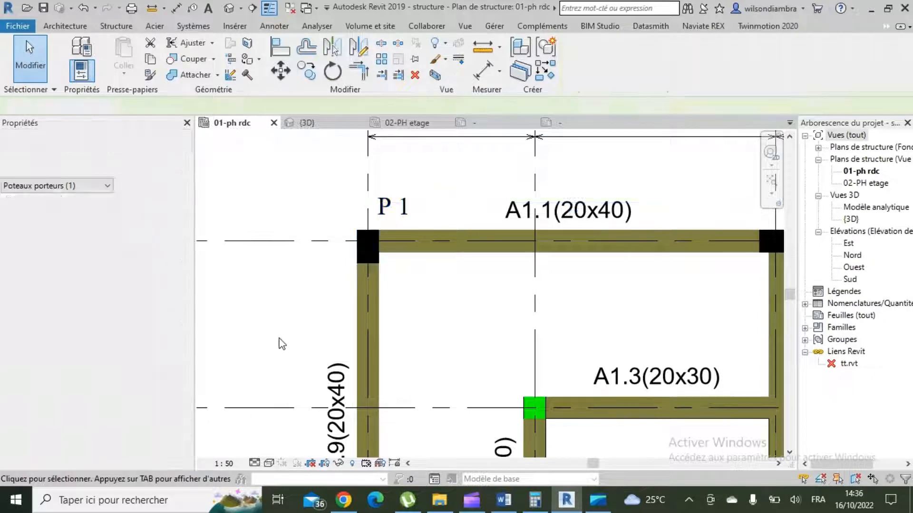
- Set the Identifiant of the eight other black columns together to 1, accepting the duplicate values
{"action": "scroll", "coordinate": [279, 342], "scroll_direction": "down", "scroll_amount": 3}
{"action": "scroll", "coordinate": [532, 237], "scroll_direction": "up", "scroll_amount": 2}
{"action": "left_click", "coordinate": [497, 231]}
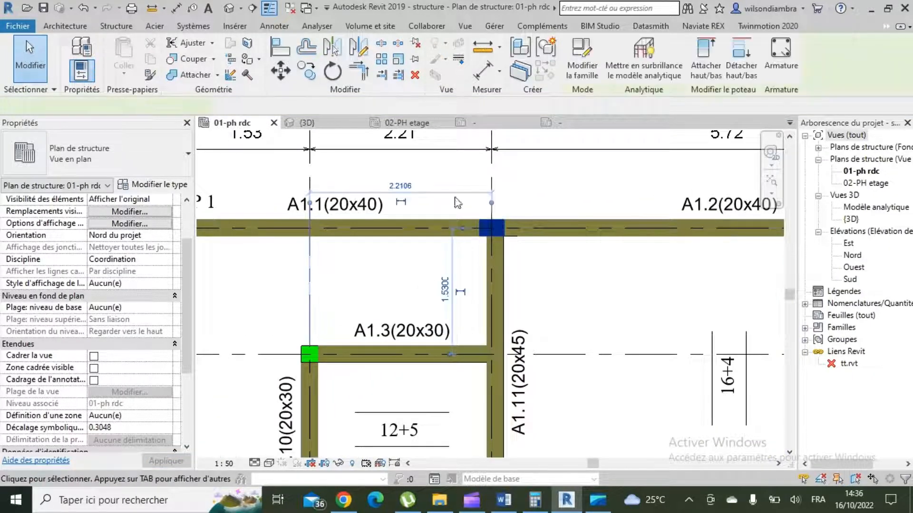
{"action": "scroll", "coordinate": [449, 195], "scroll_direction": "down", "scroll_amount": 3}
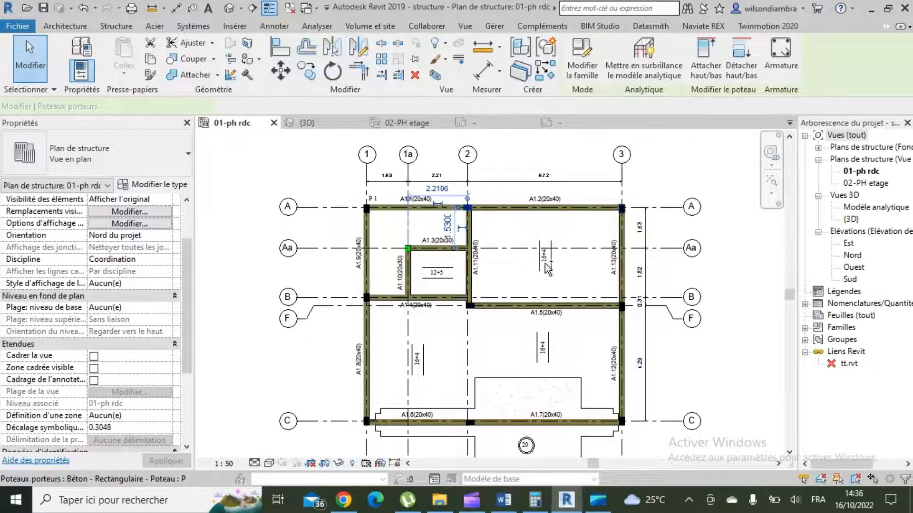
{"action": "left_click", "coordinate": [626, 311], "text": "ctrl"}
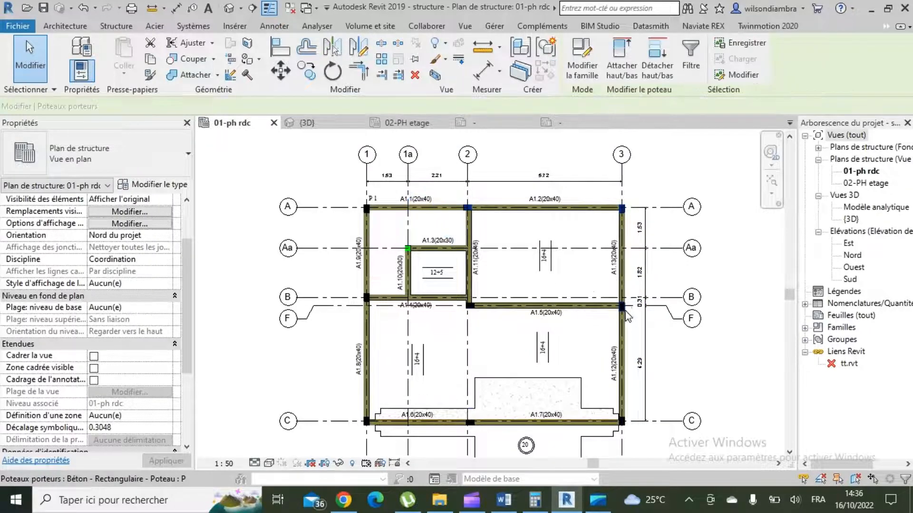
{"action": "left_click", "coordinate": [621, 427], "text": "ctrl"}
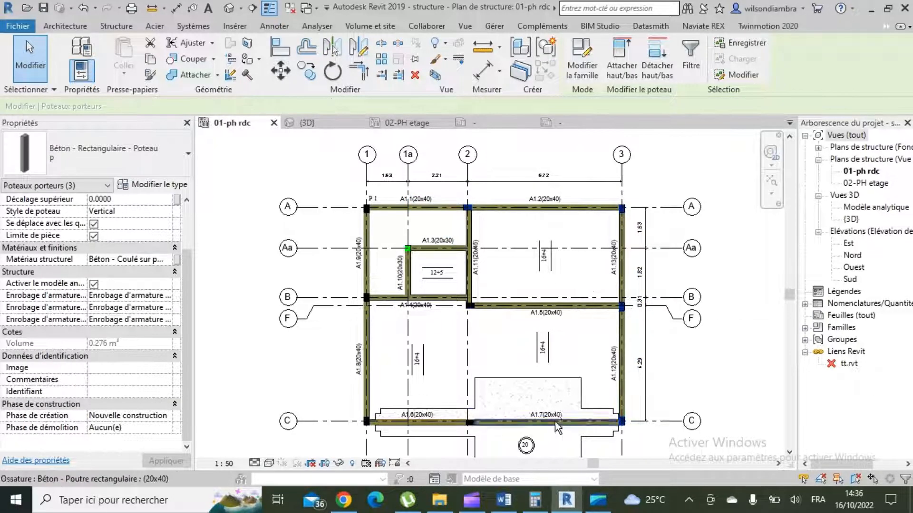
{"action": "left_click", "coordinate": [365, 424], "text": "ctrl"}
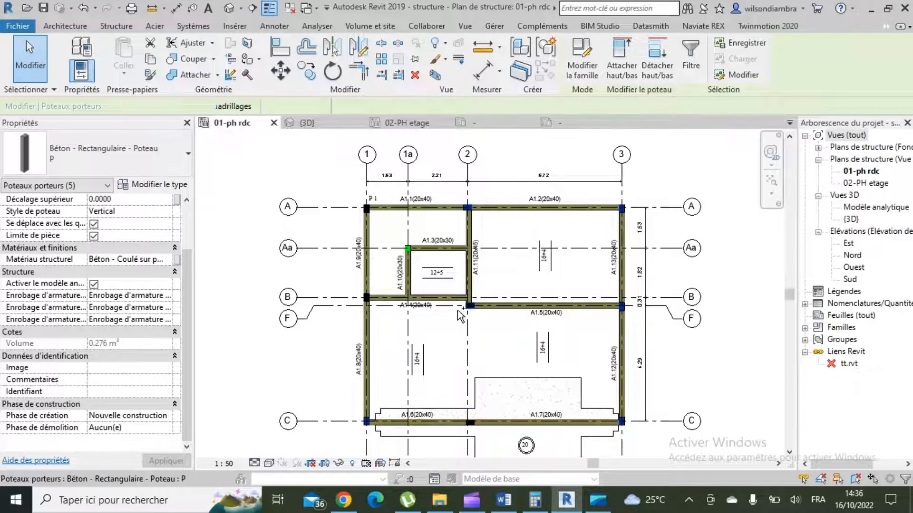
{"action": "left_click", "coordinate": [367, 299], "text": "ctrl"}
{"action": "left_click", "coordinate": [468, 423], "text": "ctrl"}
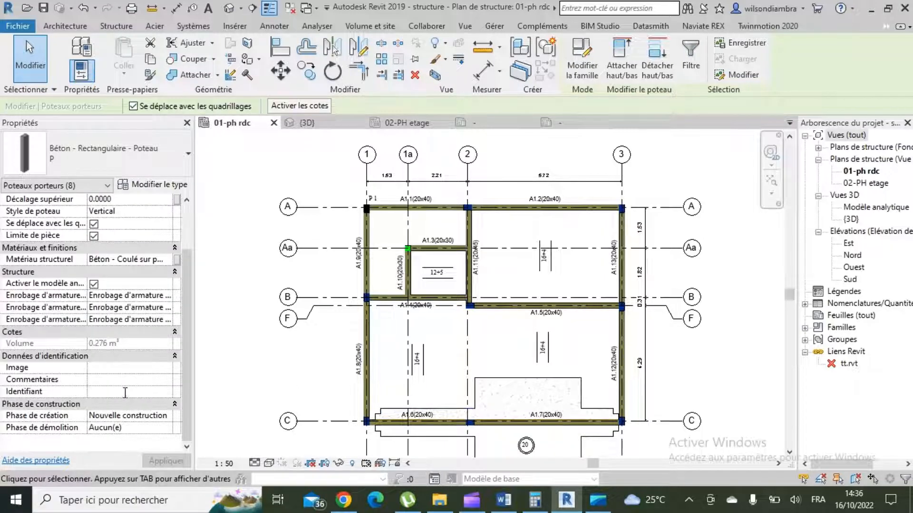
{"action": "left_click", "coordinate": [151, 461]}
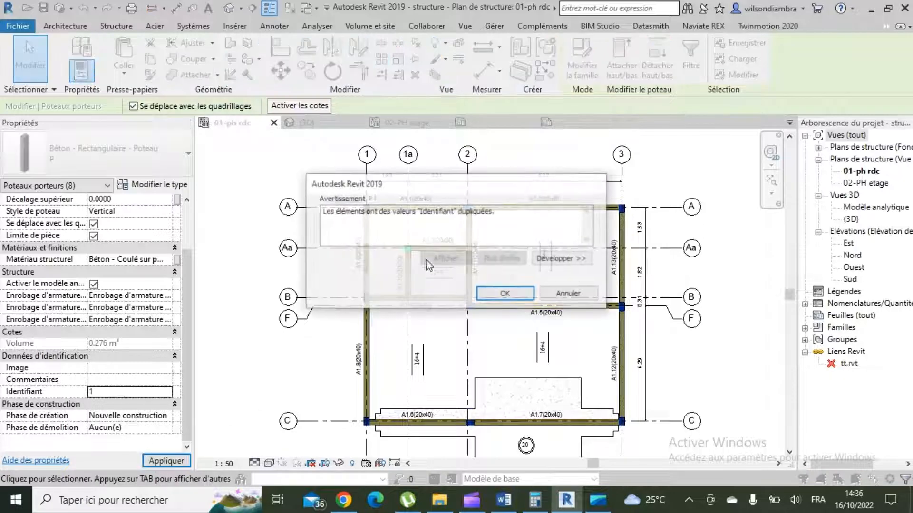
{"action": "left_click", "coordinate": [525, 295]}
{"action": "scroll", "coordinate": [489, 190], "scroll_direction": "up", "scroll_amount": 4}
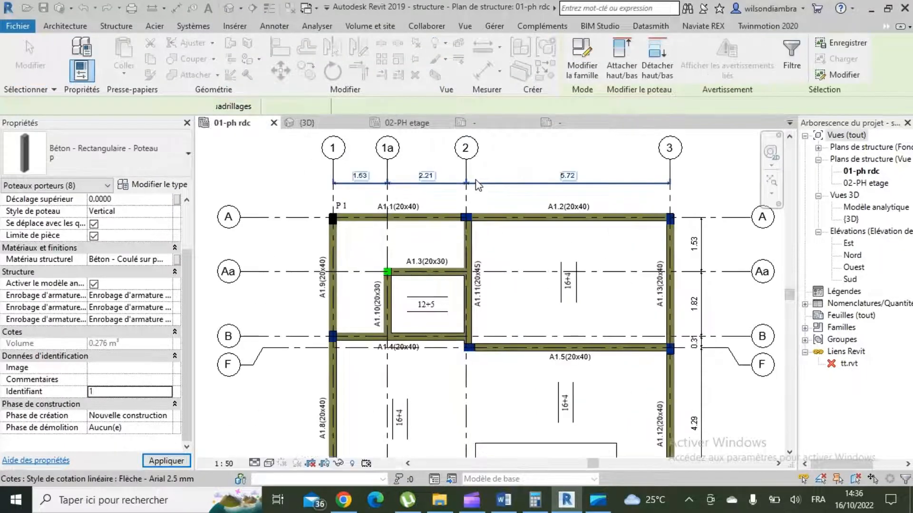
{"action": "key", "text": "Escape"}
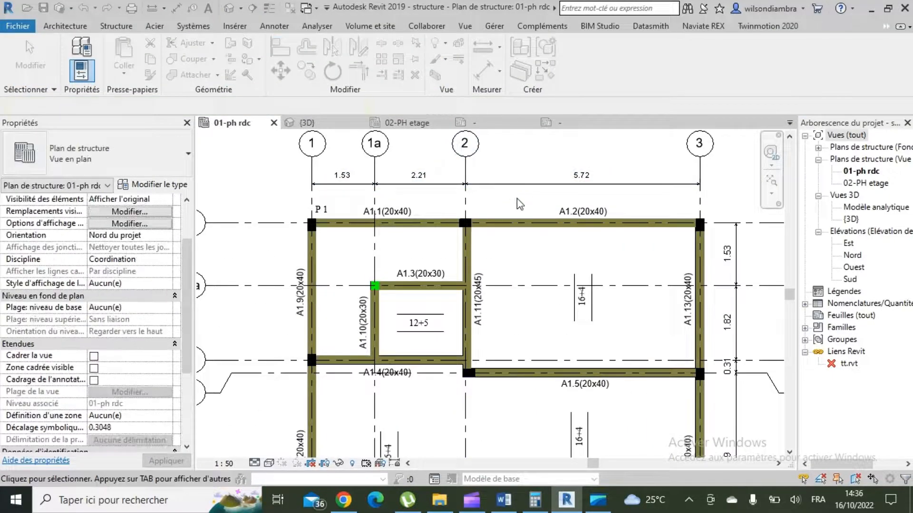
- Tag all untagged structural columns in the current view with horizontal Annotation poteau tags without leaders
{"action": "left_click", "coordinate": [262, 28]}
{"action": "left_click", "coordinate": [604, 57]}
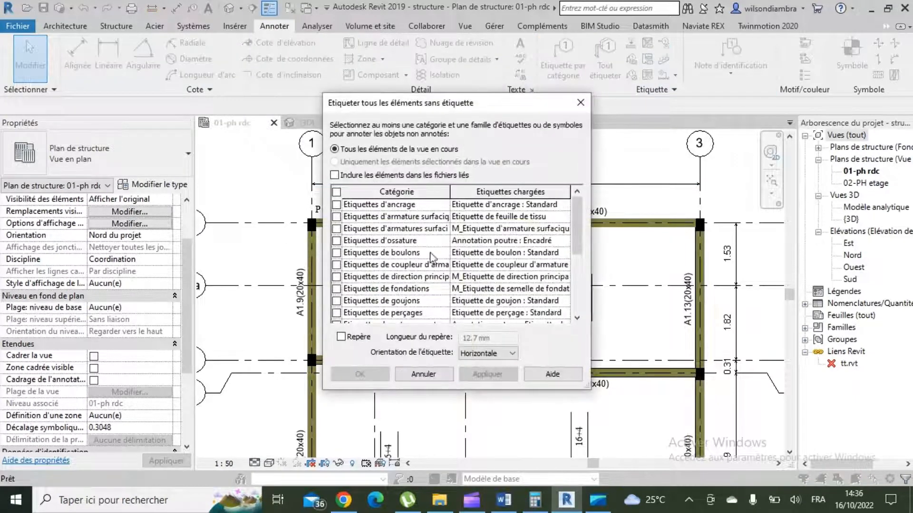
{"action": "scroll", "coordinate": [380, 255], "scroll_direction": "down", "scroll_amount": 4}
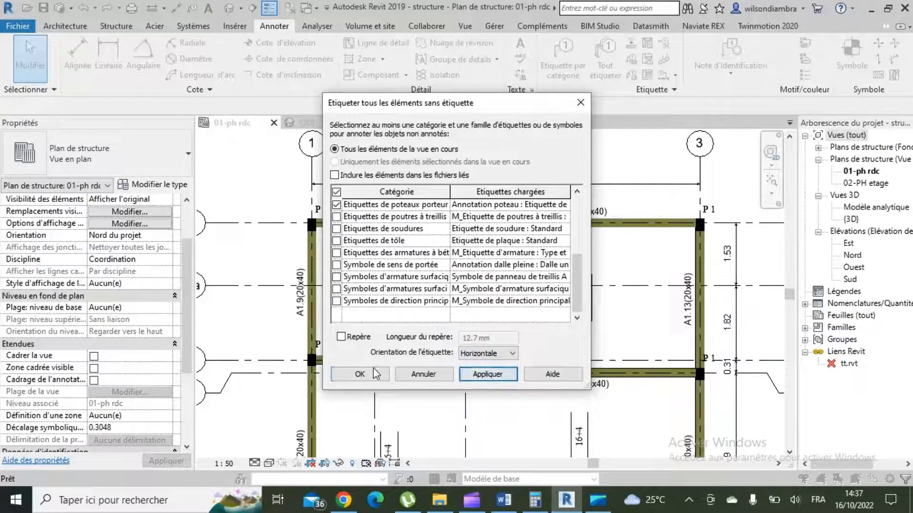
{"action": "left_click", "coordinate": [376, 374]}
- Move the P 1 tag of the column at grid intersection B-1 up and right, clear of the column
{"action": "scroll", "coordinate": [424, 235], "scroll_direction": "down", "scroll_amount": 2}
{"action": "scroll", "coordinate": [425, 236], "scroll_direction": "down", "scroll_amount": 3}
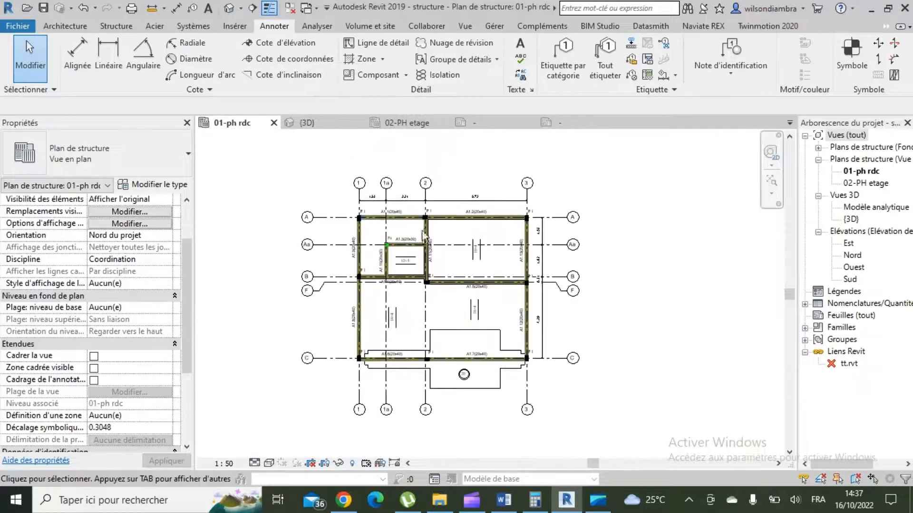
{"action": "scroll", "coordinate": [425, 236], "scroll_direction": "up", "scroll_amount": 3}
{"action": "scroll", "coordinate": [424, 235], "scroll_direction": "down", "scroll_amount": 3}
{"action": "scroll", "coordinate": [447, 232], "scroll_direction": "up", "scroll_amount": 2}
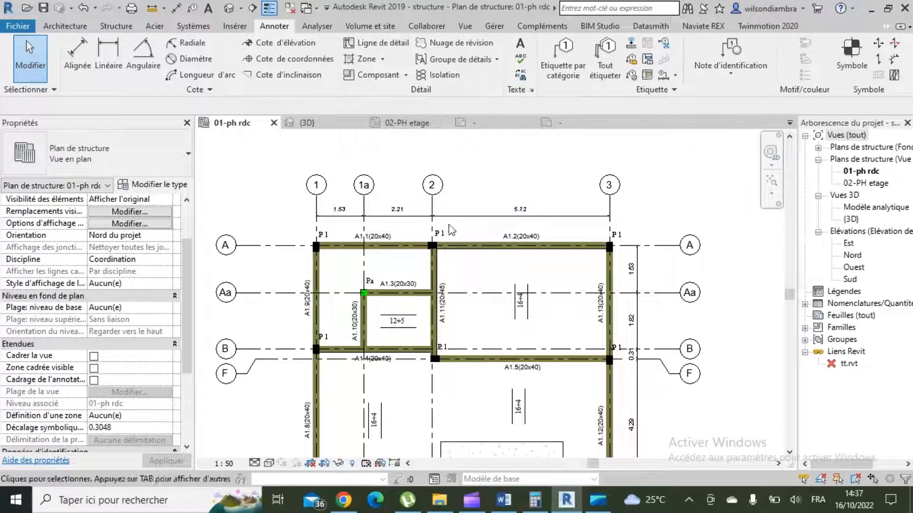
{"action": "scroll", "coordinate": [314, 352], "scroll_direction": "up", "scroll_amount": 3}
{"action": "left_click", "coordinate": [346, 318]}
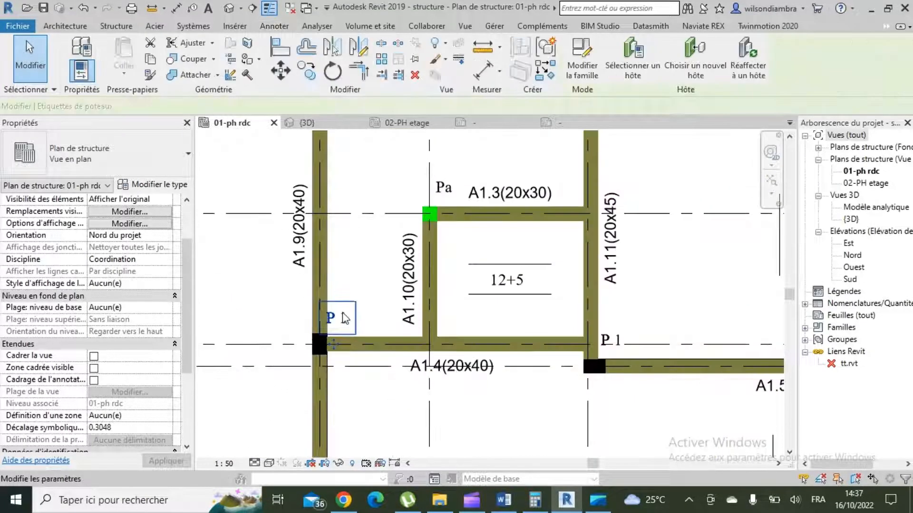
{"action": "scroll", "coordinate": [343, 313], "scroll_direction": "up", "scroll_amount": 2}
{"action": "left_click_drag", "start_coordinate": [328, 367], "coordinate": [353, 353]}
{"action": "scroll", "coordinate": [364, 262], "scroll_direction": "down", "scroll_amount": 2}
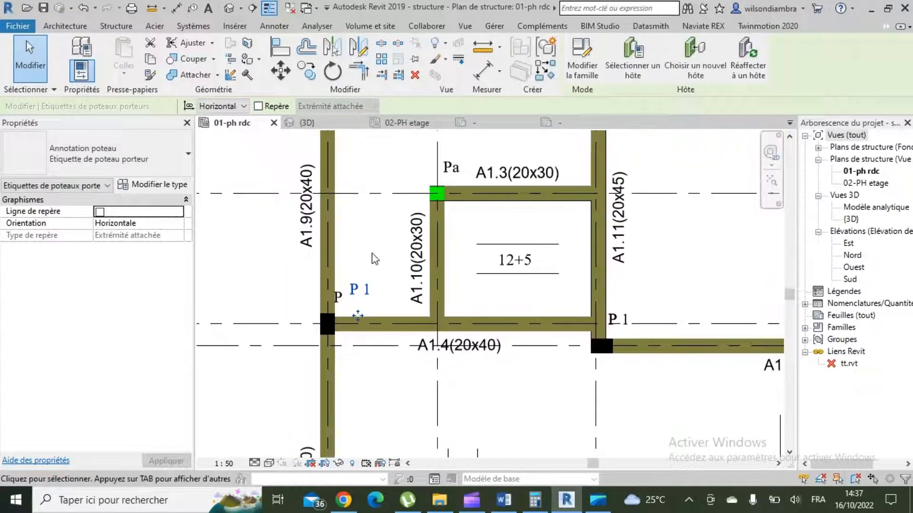
{"action": "left_click", "coordinate": [375, 259]}
- Set the plan view's visual style to Ligne cachée
{"action": "scroll", "coordinate": [368, 248], "scroll_direction": "down", "scroll_amount": 2}
{"action": "scroll", "coordinate": [371, 266], "scroll_direction": "up", "scroll_amount": 3}
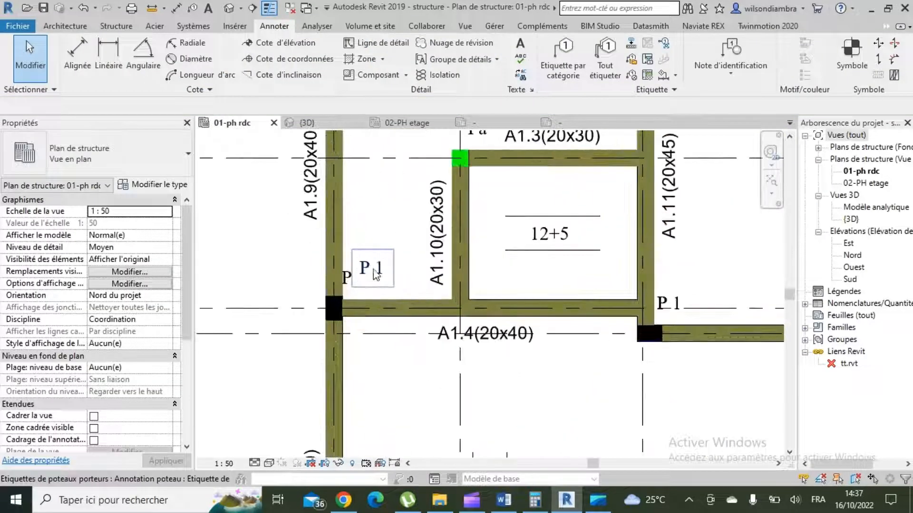
{"action": "left_click", "coordinate": [375, 275]}
{"action": "scroll", "coordinate": [372, 276], "scroll_direction": "up", "scroll_amount": 2}
{"action": "left_click", "coordinate": [269, 465]}
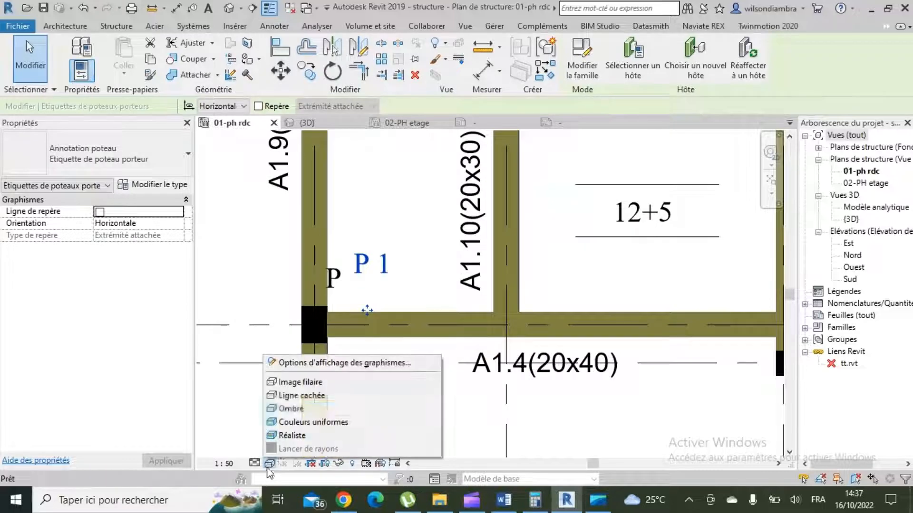
{"action": "left_click", "coordinate": [306, 396]}
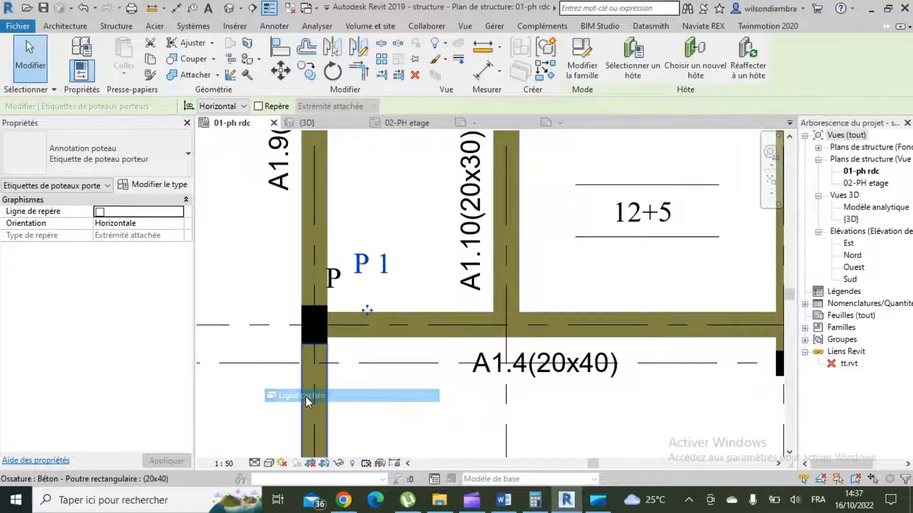
- Delete the incomplete P tag beside the column at grid intersection B-1, keeping its P 1 tag
{"action": "left_click", "coordinate": [341, 276]}
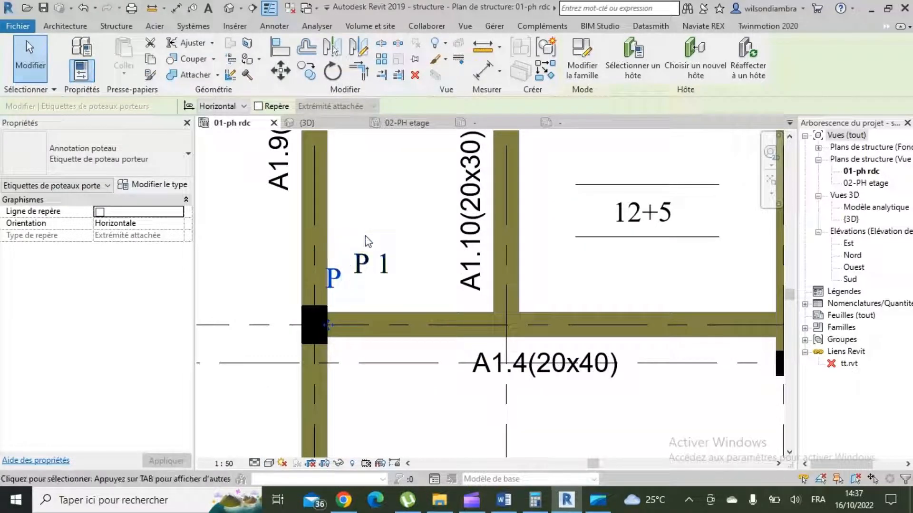
{"action": "key", "text": "Escape"}
{"action": "scroll", "coordinate": [365, 207], "scroll_direction": "down", "scroll_amount": 6}
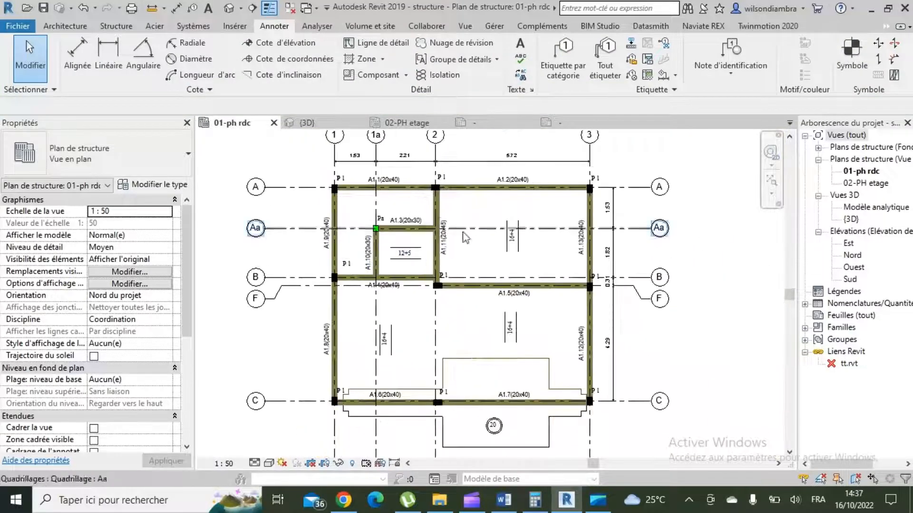
{"action": "scroll", "coordinate": [594, 271], "scroll_direction": "up", "scroll_amount": 4}
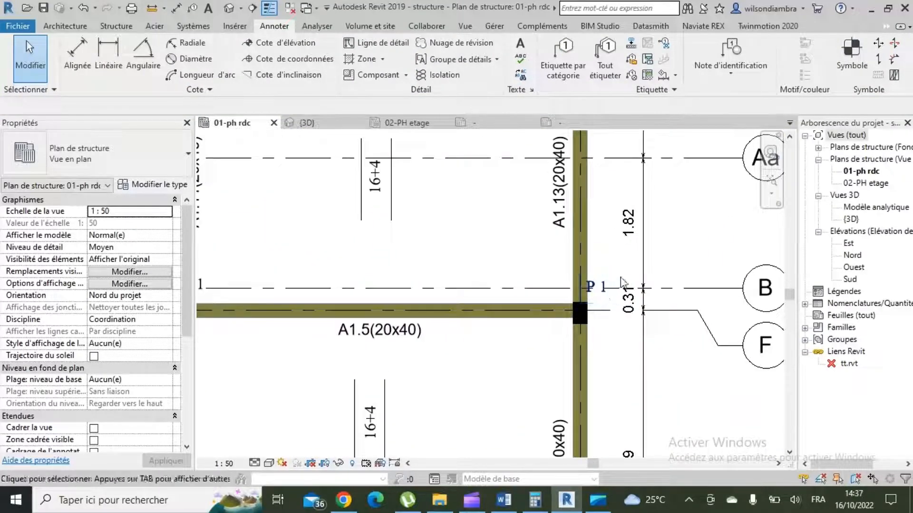
{"action": "scroll", "coordinate": [621, 281], "scroll_direction": "down", "scroll_amount": 5}
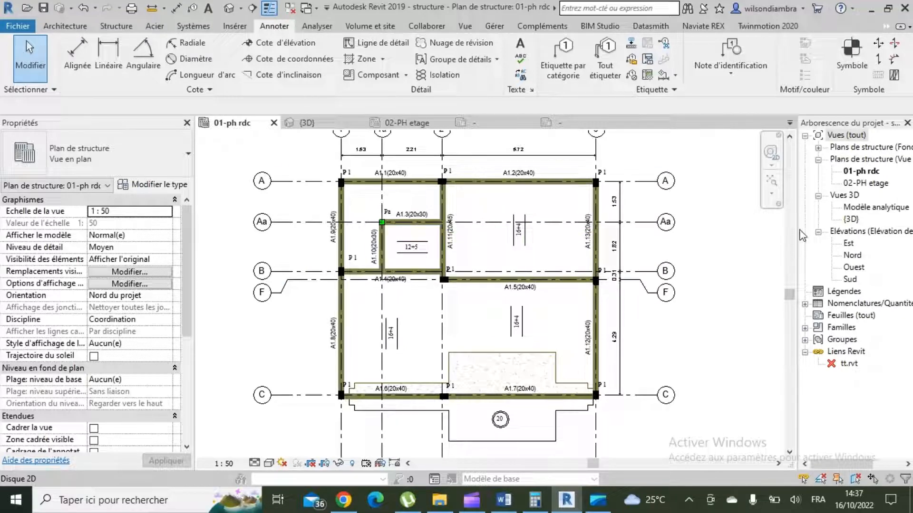
- Widen the project browser to show more of the view names
{"action": "left_click_drag", "start_coordinate": [778, 229], "coordinate": [770, 230]}
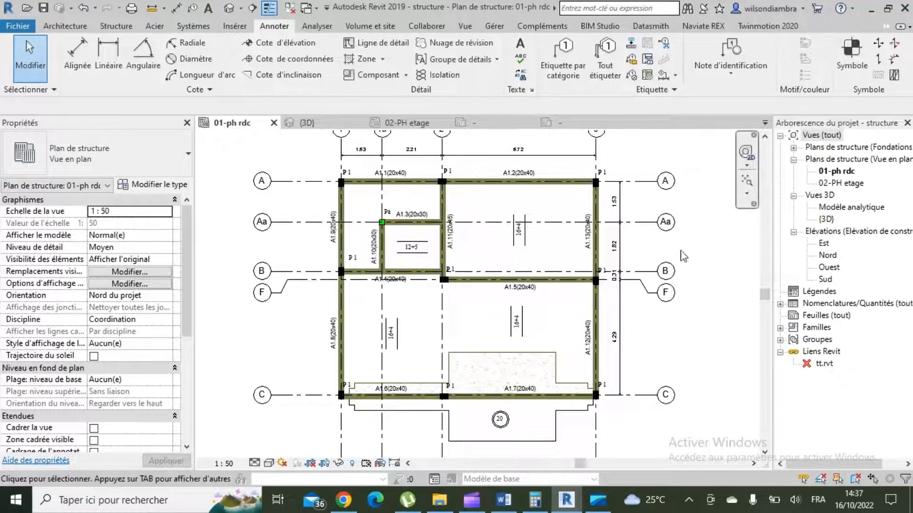
{"action": "scroll", "coordinate": [473, 187], "scroll_direction": "down", "scroll_amount": 2}
{"action": "scroll", "coordinate": [473, 187], "scroll_direction": "up", "scroll_amount": 2}
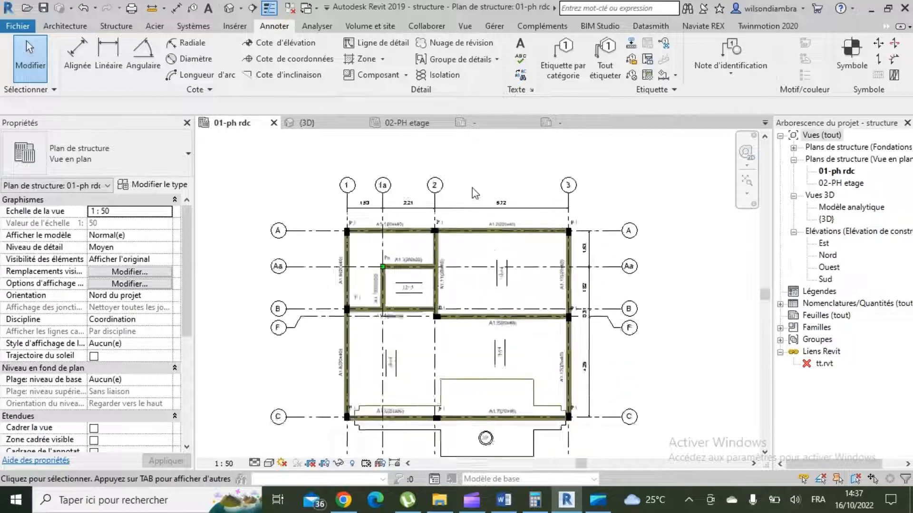
{"action": "double_click", "coordinate": [851, 183]}
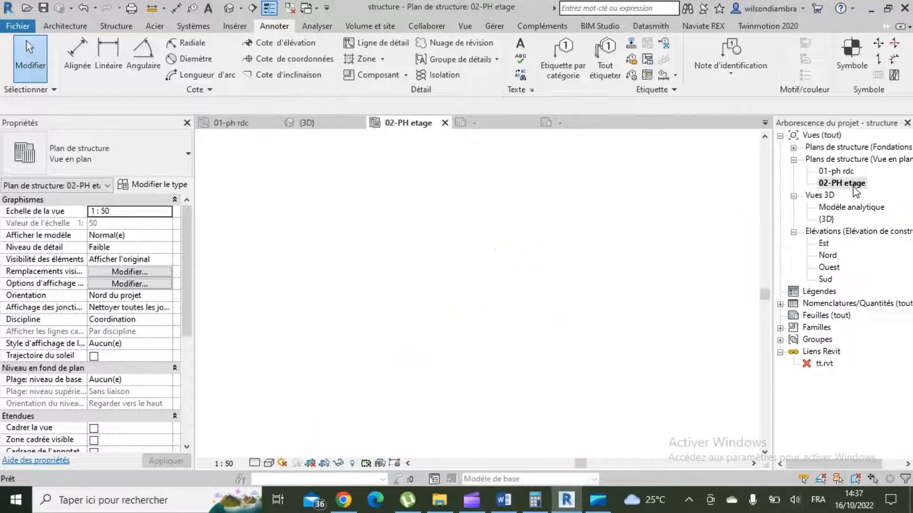
{"action": "double_click", "coordinate": [837, 171]}
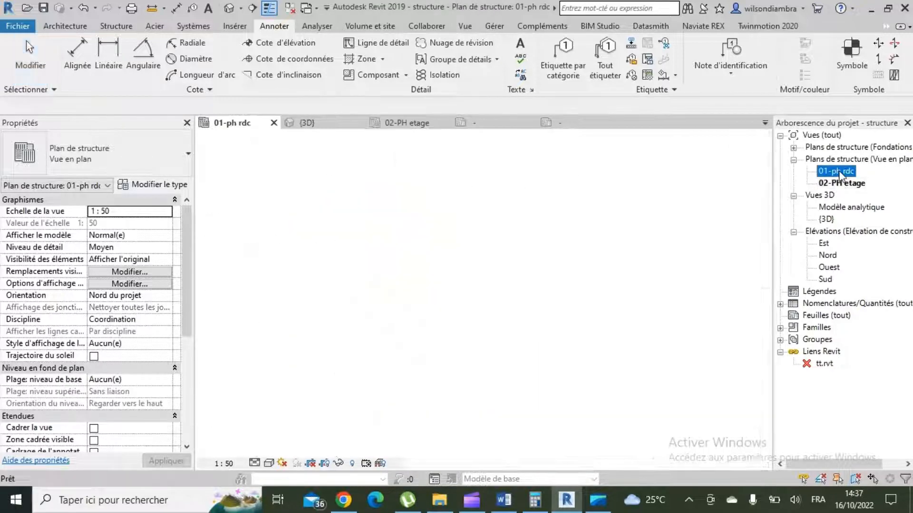
{"action": "scroll", "coordinate": [417, 347], "scroll_direction": "up", "scroll_amount": 3}
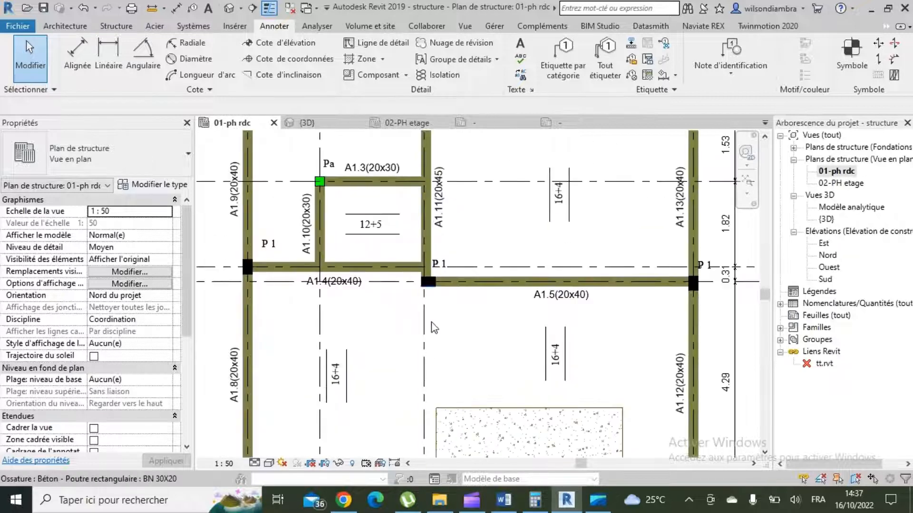
{"action": "scroll", "coordinate": [433, 327], "scroll_direction": "down", "scroll_amount": 3}
- Detach the joined geometry of the BN 30X20 beam that runs along grid 2 between grids F and C
{"action": "scroll", "coordinate": [430, 265], "scroll_direction": "up", "scroll_amount": 3}
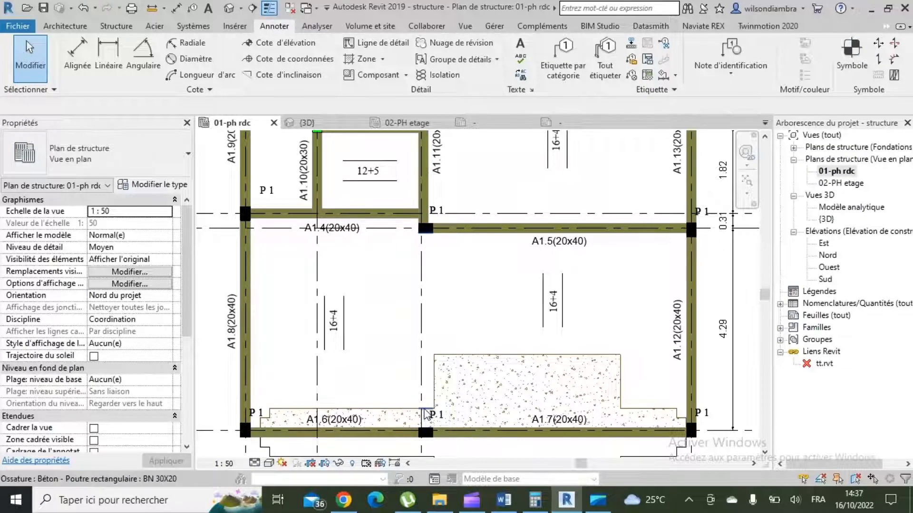
{"action": "left_click", "coordinate": [427, 408]}
{"action": "scroll", "coordinate": [425, 406], "scroll_direction": "up", "scroll_amount": 2}
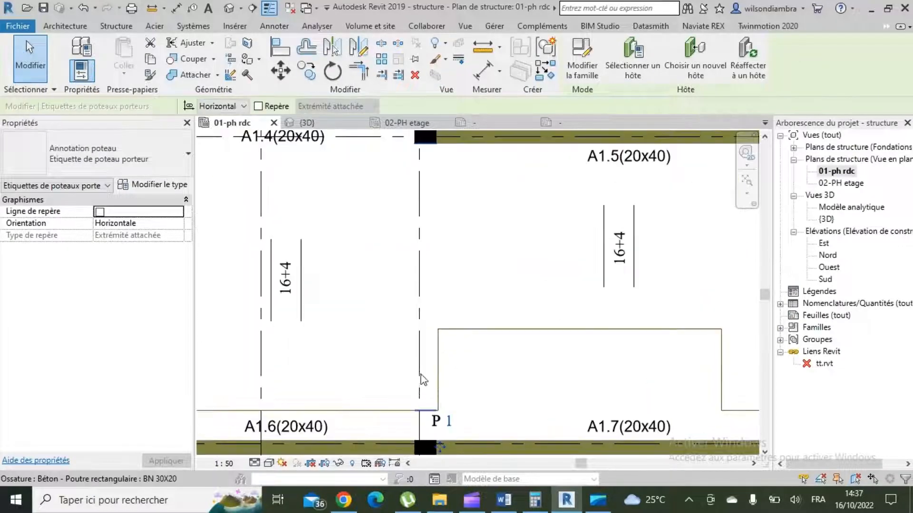
{"action": "left_click", "coordinate": [433, 334]}
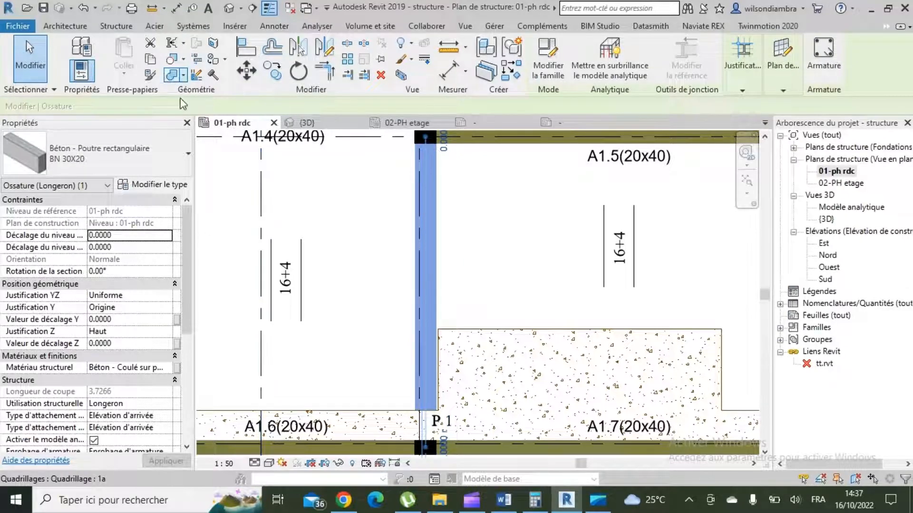
{"action": "left_click", "coordinate": [183, 75]}
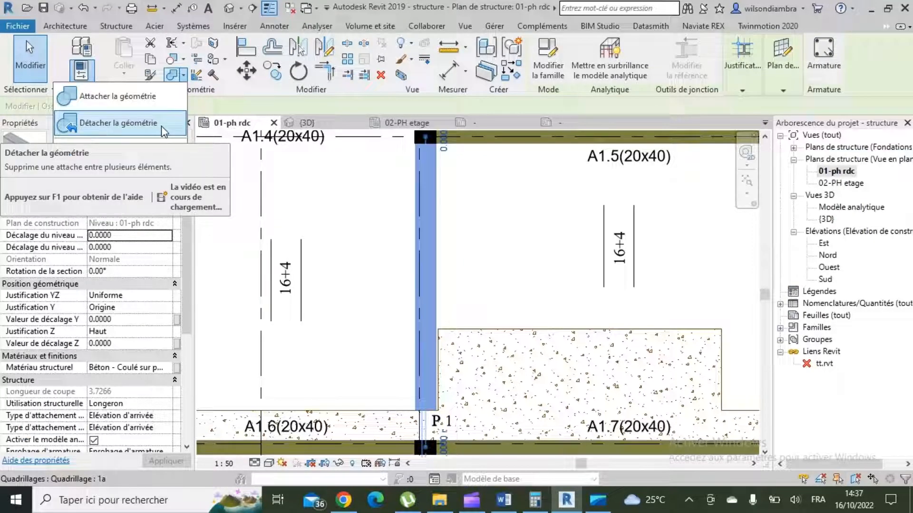
{"action": "left_click", "coordinate": [164, 129]}
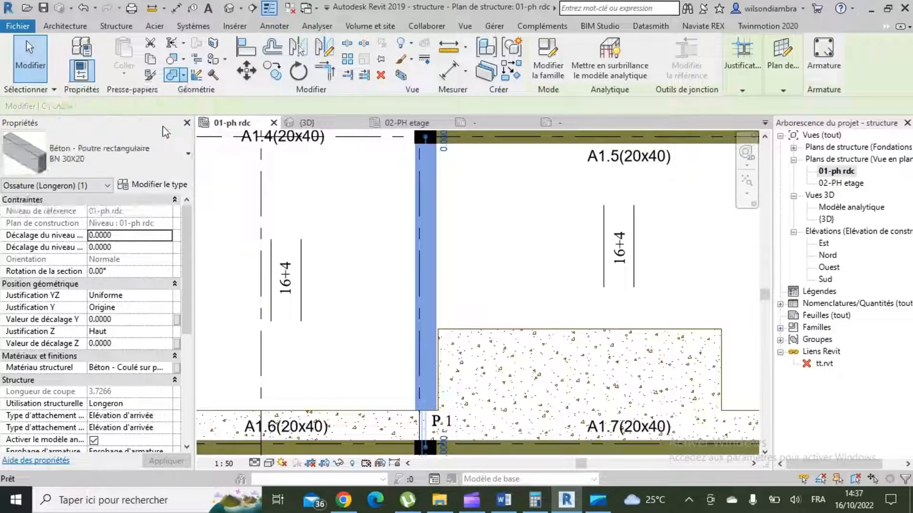
{"action": "left_click", "coordinate": [427, 402]}
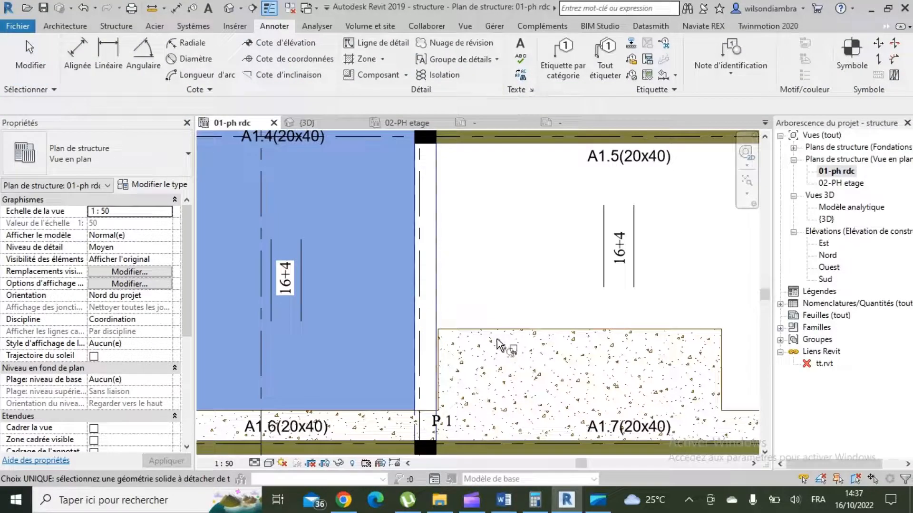
{"action": "key", "text": "Escape"}
{"action": "key", "text": "Escape"}
{"action": "scroll", "coordinate": [391, 312], "scroll_direction": "down", "scroll_amount": 2}
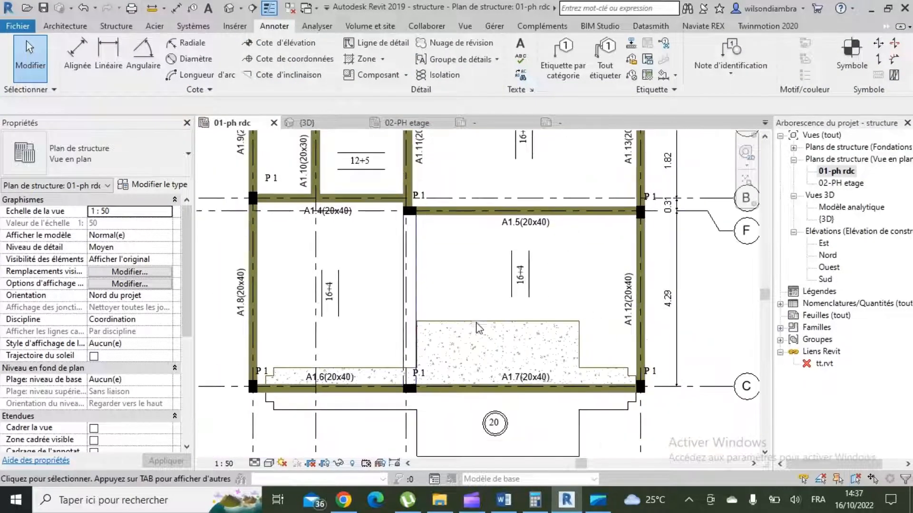
- Tag the BN 30X20 beam on grid 2 by category, without a leader
{"action": "scroll", "coordinate": [476, 327], "scroll_direction": "down", "scroll_amount": 2}
{"action": "scroll", "coordinate": [539, 374], "scroll_direction": "up", "scroll_amount": 2}
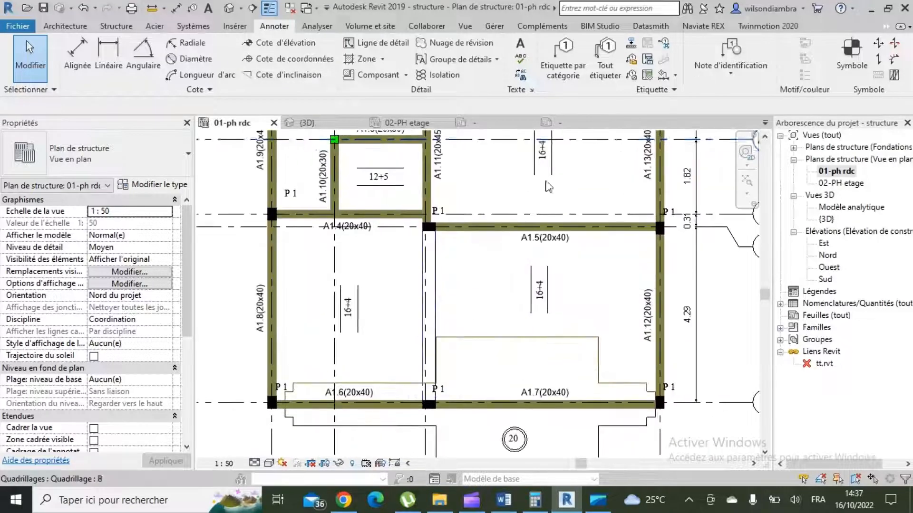
{"action": "left_click", "coordinate": [562, 62]}
{"action": "scroll", "coordinate": [430, 312], "scroll_direction": "up", "scroll_amount": 3}
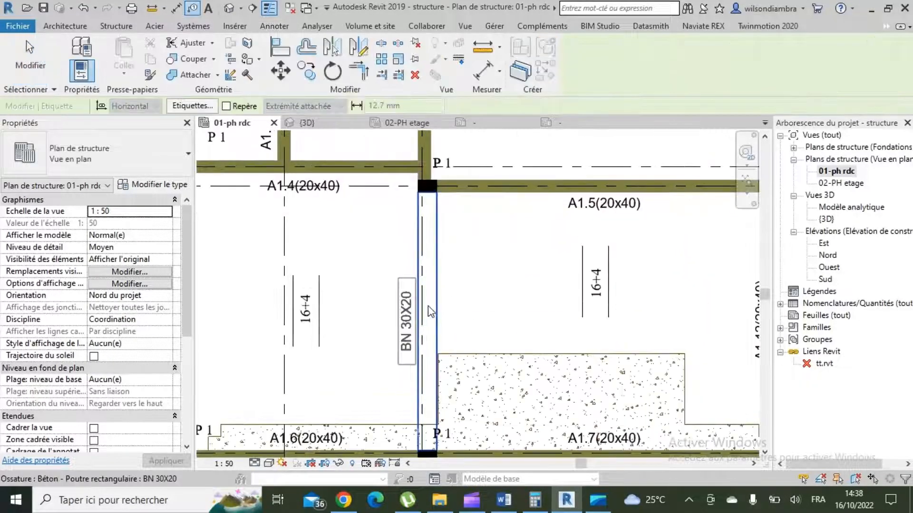
{"action": "left_click", "coordinate": [430, 312]}
{"action": "key", "text": "Escape"}
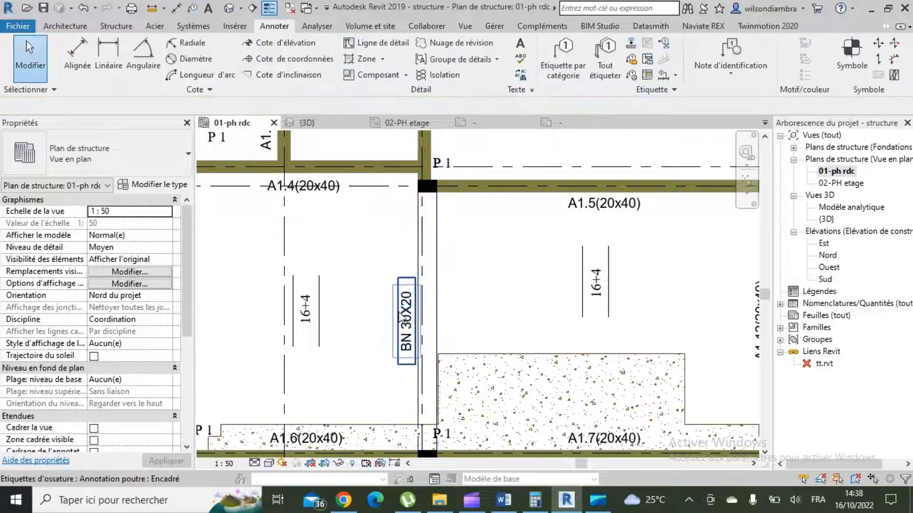
- Change the BN 30X20 beam's tag type to Annotation poutre Standard
{"action": "left_click", "coordinate": [406, 322]}
{"action": "left_click", "coordinate": [95, 153]}
{"action": "left_click", "coordinate": [81, 234]}
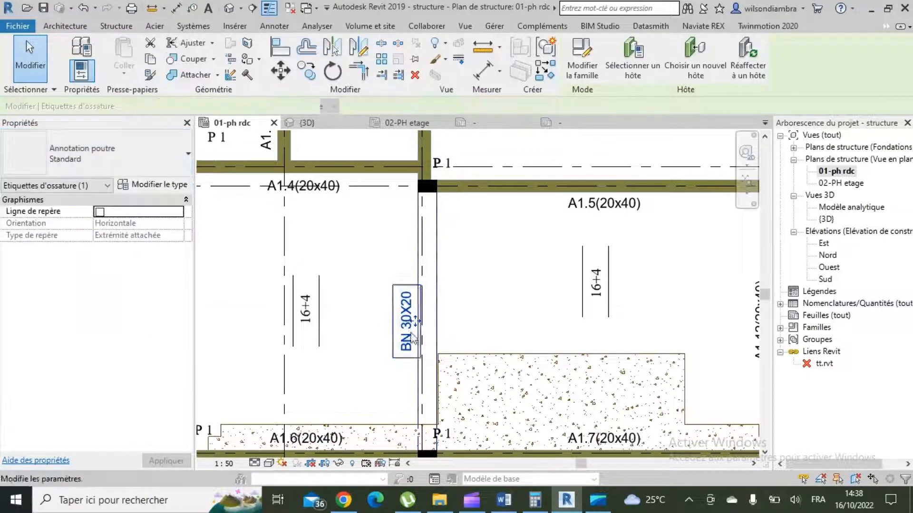
{"action": "key", "text": "Escape"}
- Move the BN 30X20 tag sideways so that it sits inside its beam on grid 2
{"action": "left_click", "coordinate": [408, 345]}
{"action": "scroll", "coordinate": [410, 338], "scroll_direction": "up", "scroll_amount": 1}
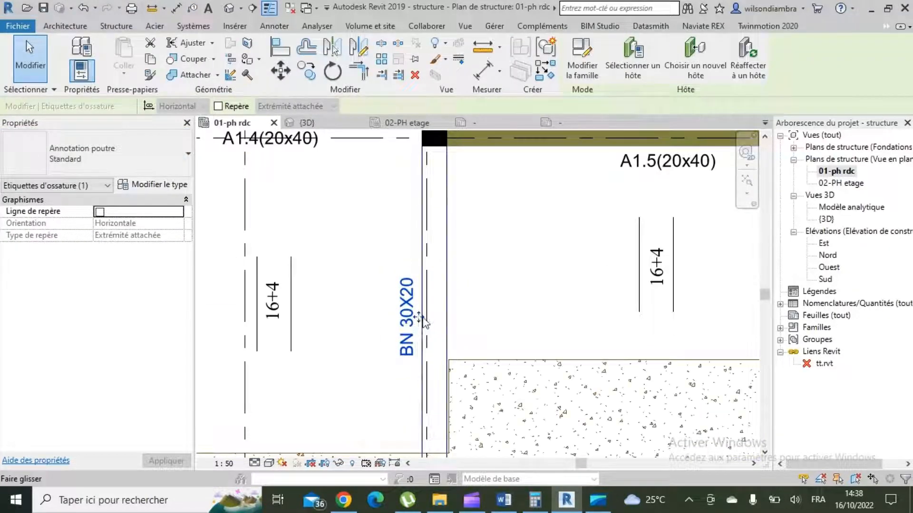
{"action": "left_click_drag", "start_coordinate": [421, 318], "coordinate": [447, 321]}
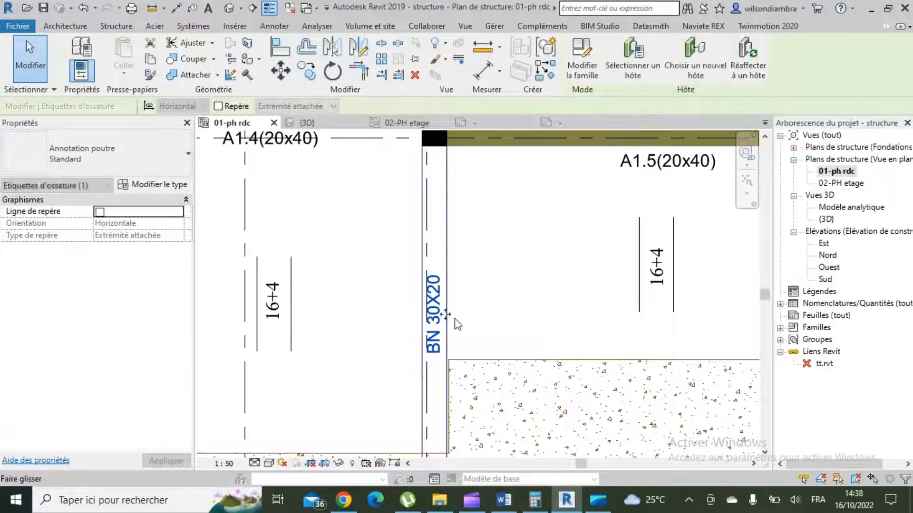
{"action": "key", "text": "Escape"}
{"action": "scroll", "coordinate": [459, 352], "scroll_direction": "down", "scroll_amount": 4}
{"action": "scroll", "coordinate": [460, 353], "scroll_direction": "down", "scroll_amount": 2}
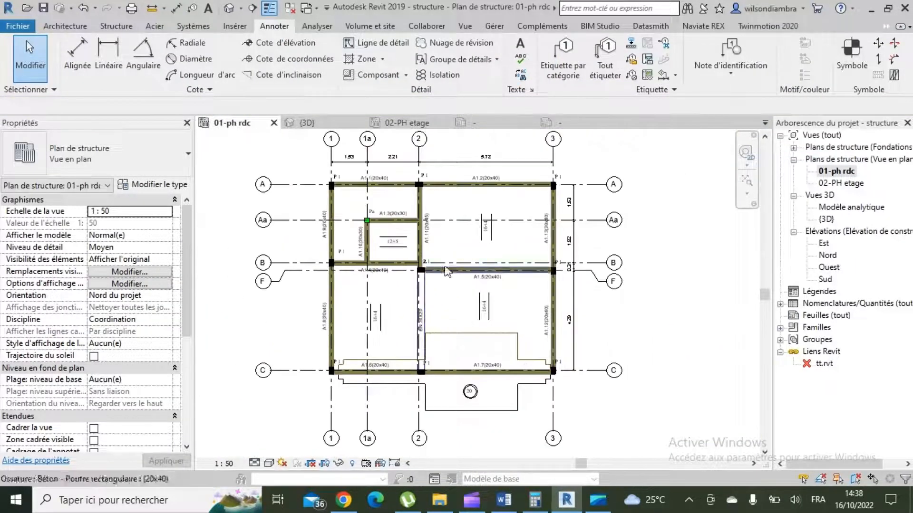
{"action": "scroll", "coordinate": [470, 160], "scroll_direction": "up", "scroll_amount": 3}
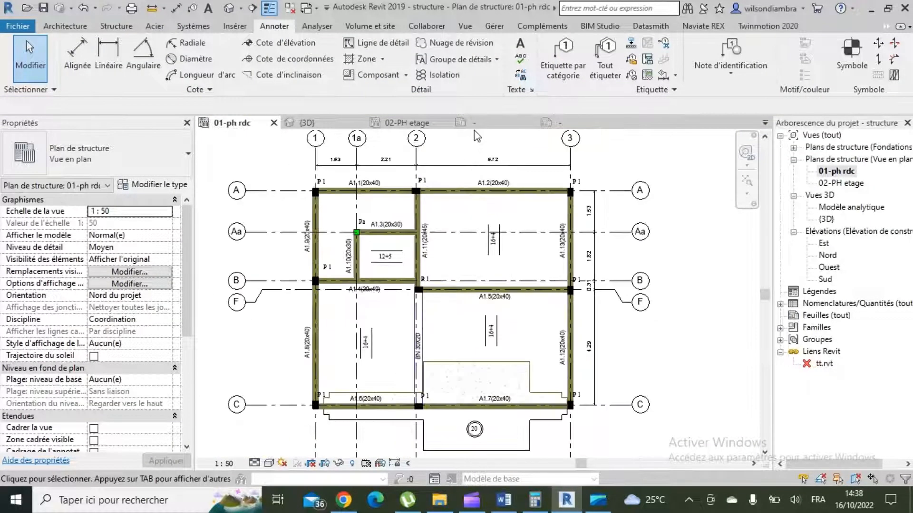
- Open the 02-PH etage structural plan and inspect the balcony floor beyond grid C
{"action": "double_click", "coordinate": [847, 186]}
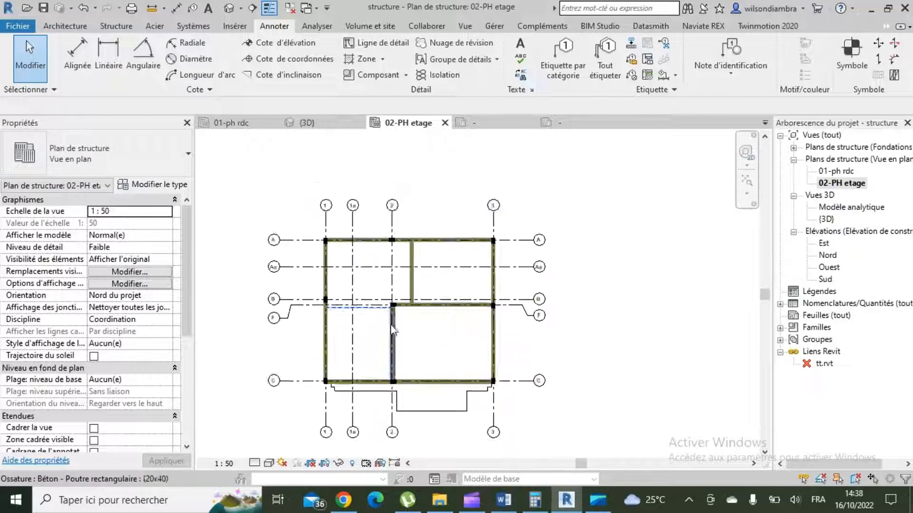
{"action": "scroll", "coordinate": [377, 391], "scroll_direction": "up", "scroll_amount": 3}
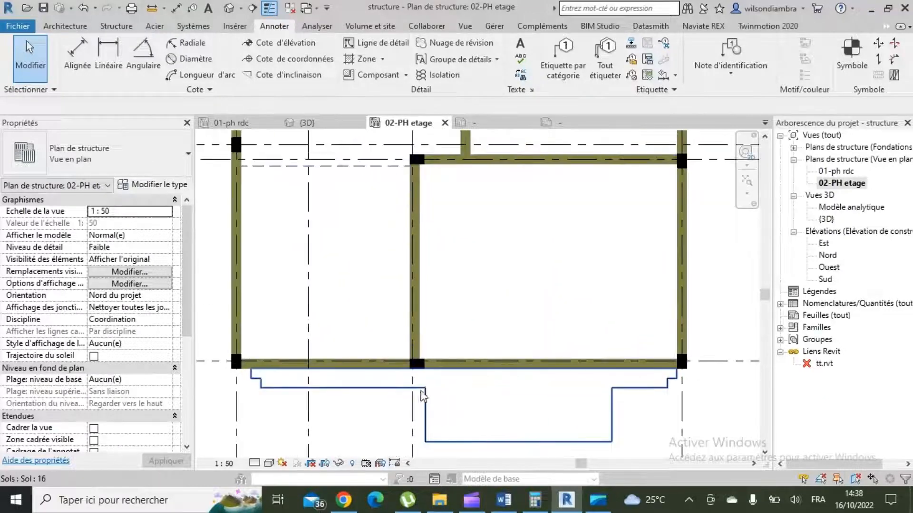
{"action": "left_click", "coordinate": [342, 386]}
{"action": "left_click", "coordinate": [352, 266]}
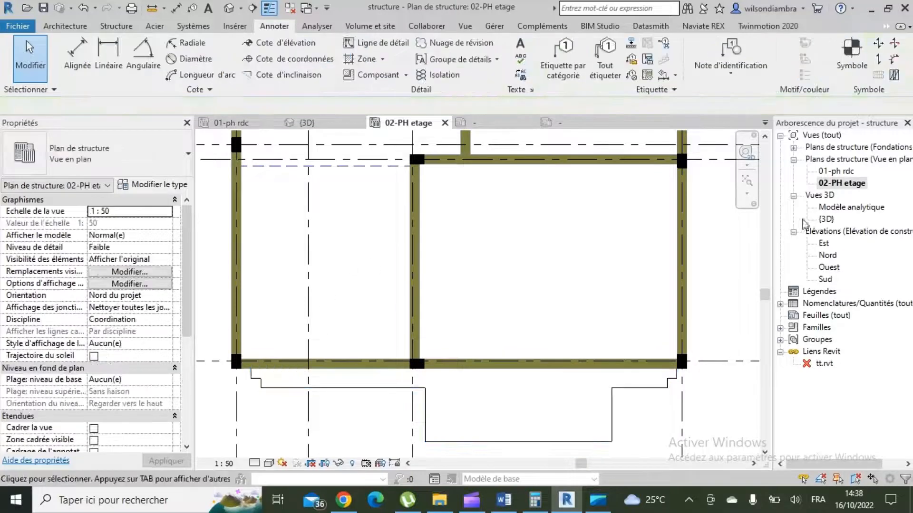
{"action": "scroll", "coordinate": [461, 332], "scroll_direction": "down", "scroll_amount": 3}
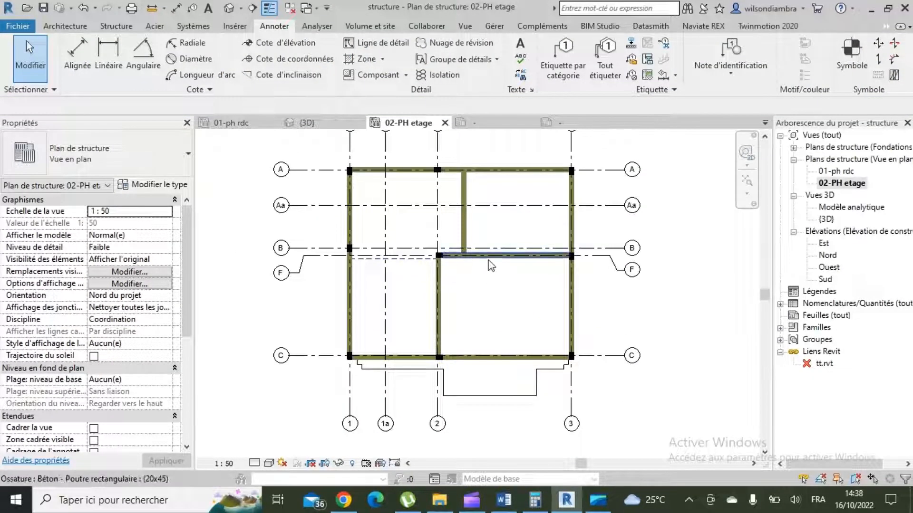
- Check the floor type of the slabs between grids A and C on the 02-PH etage plan, including one slab's type properties
{"action": "left_click", "coordinate": [487, 261]}
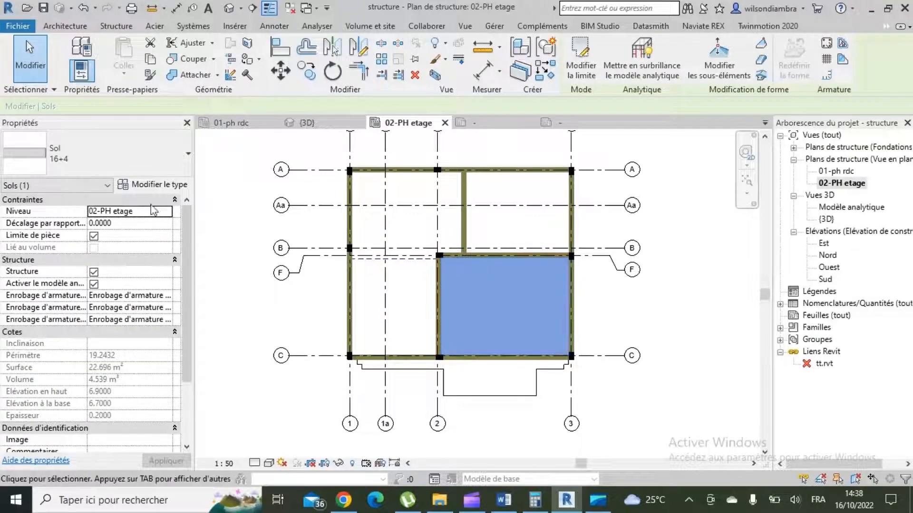
{"action": "left_click", "coordinate": [161, 185]}
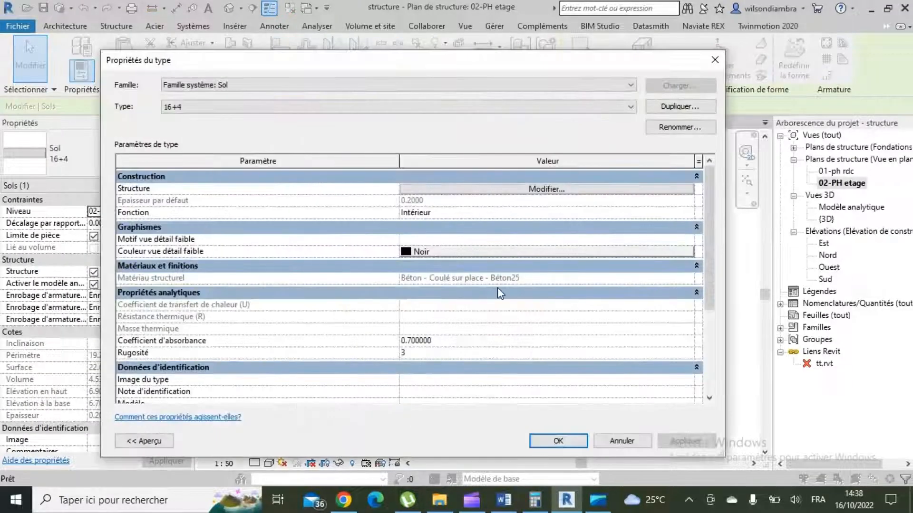
{"action": "key", "text": "Escape"}
{"action": "key", "text": "Escape"}
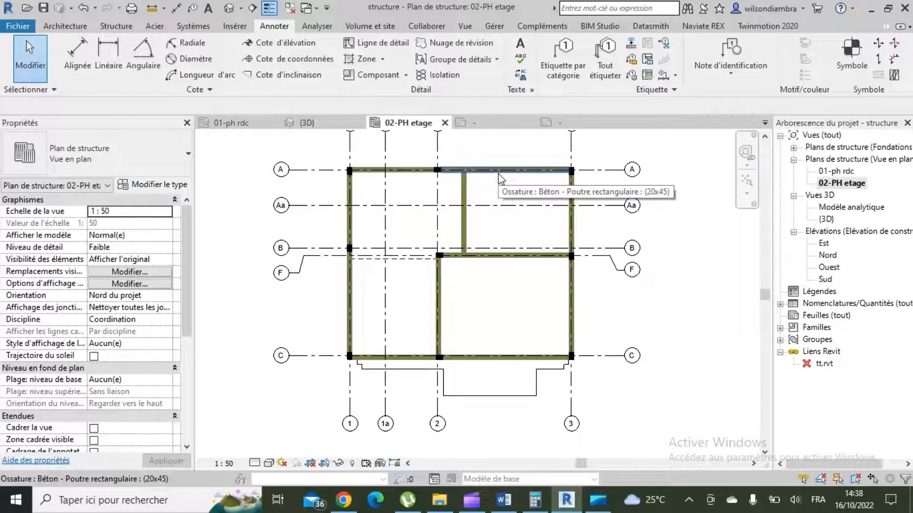
{"action": "left_click", "coordinate": [498, 177]}
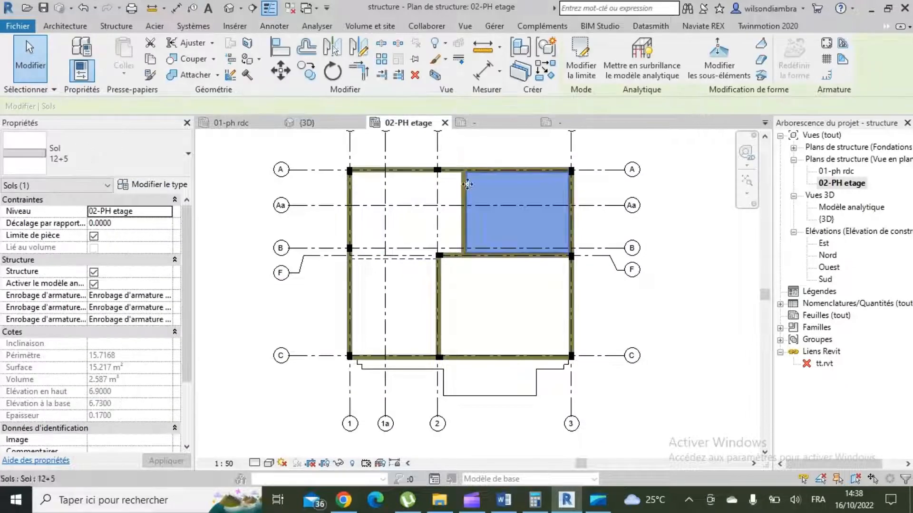
{"action": "key", "text": "Escape"}
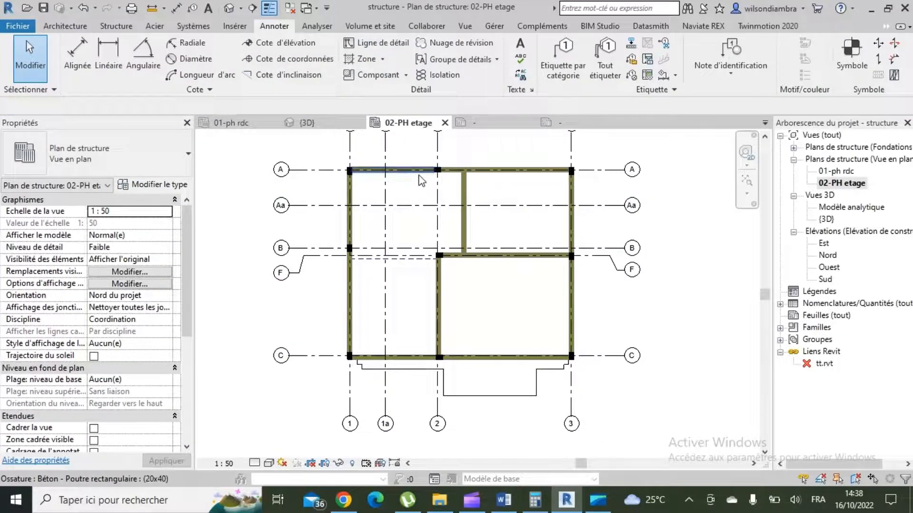
{"action": "left_click", "coordinate": [420, 179]}
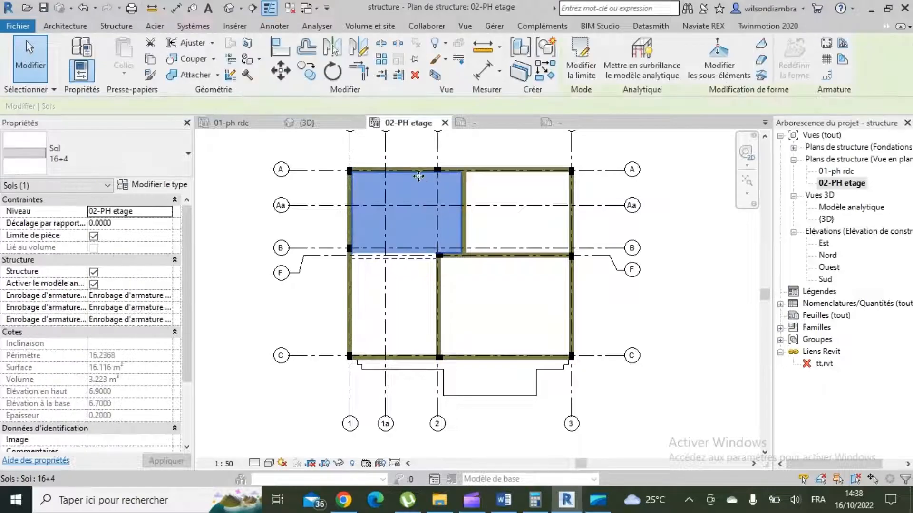
{"action": "key", "text": "Escape"}
{"action": "scroll", "coordinate": [440, 373], "scroll_direction": "up", "scroll_amount": 4}
{"action": "scroll", "coordinate": [416, 386], "scroll_direction": "down", "scroll_amount": 5}
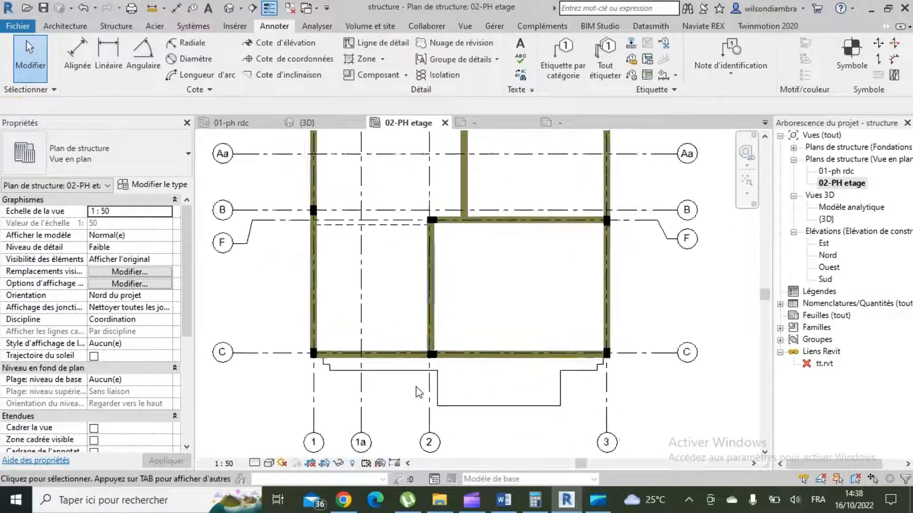
- Copy the Contre-poids floor near grid C from the 01-ph rdc plan and paste it aligned to level 02-PH etage
{"action": "scroll", "coordinate": [418, 369], "scroll_direction": "up", "scroll_amount": 4}
{"action": "left_click", "coordinate": [396, 395]}
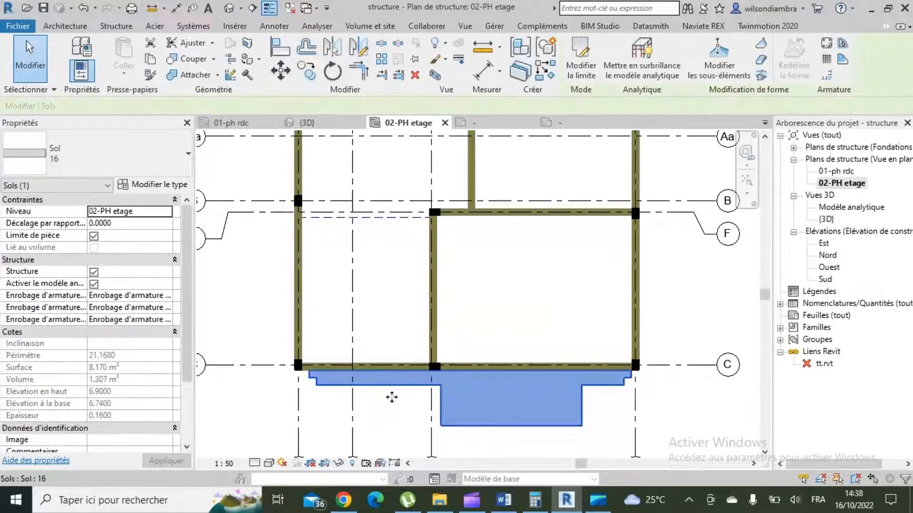
{"action": "scroll", "coordinate": [407, 393], "scroll_direction": "down", "scroll_amount": 2}
{"action": "left_click", "coordinate": [384, 413]}
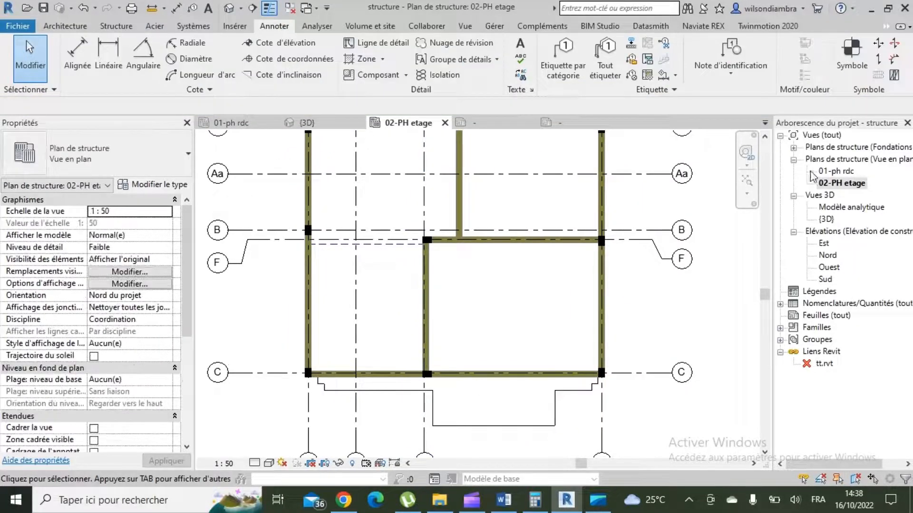
{"action": "double_click", "coordinate": [836, 171]}
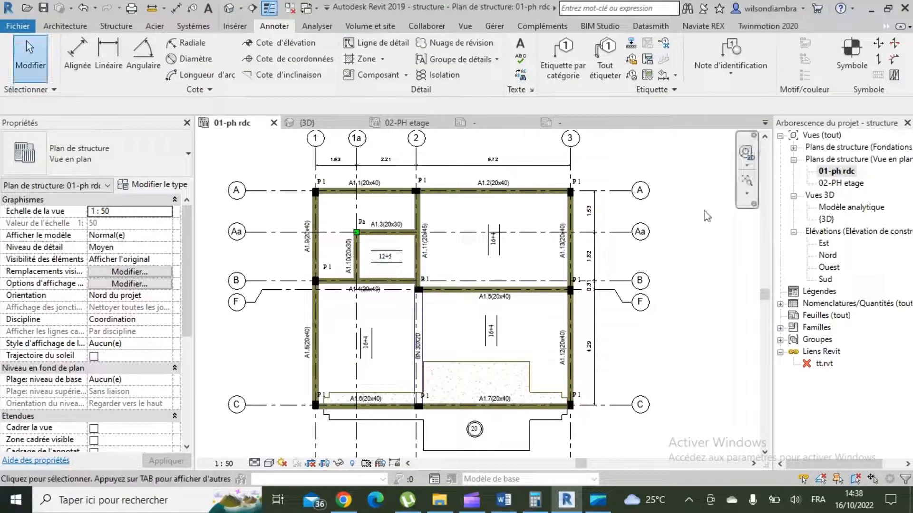
{"action": "left_click", "coordinate": [445, 370]}
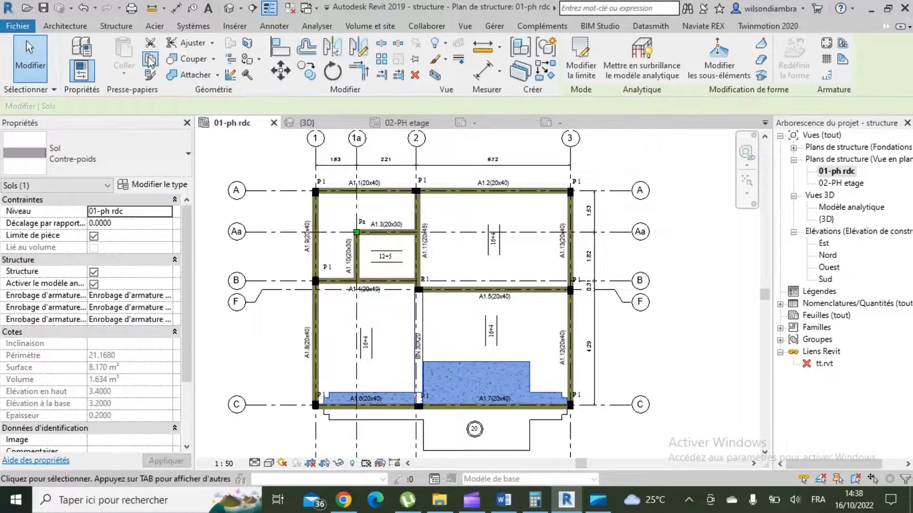
{"action": "left_click", "coordinate": [124, 73]}
{"action": "left_click", "coordinate": [78, 130]}
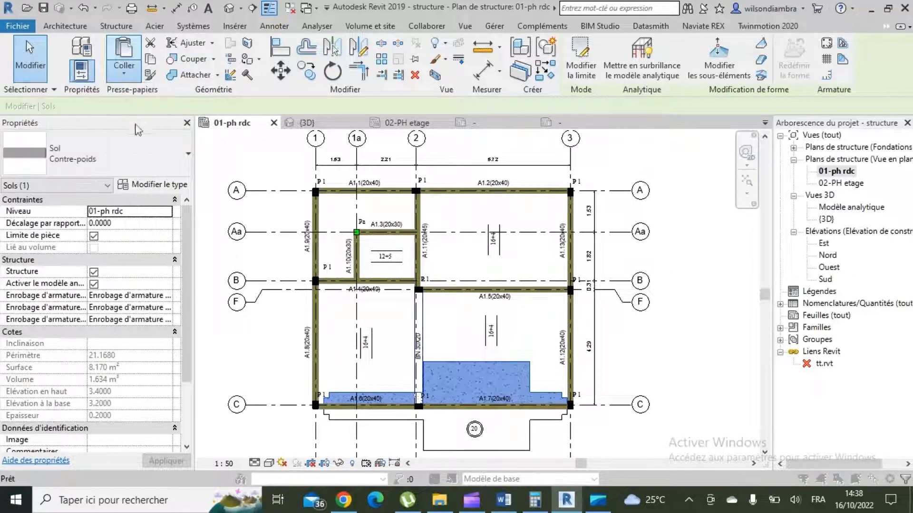
{"action": "left_click", "coordinate": [412, 170]}
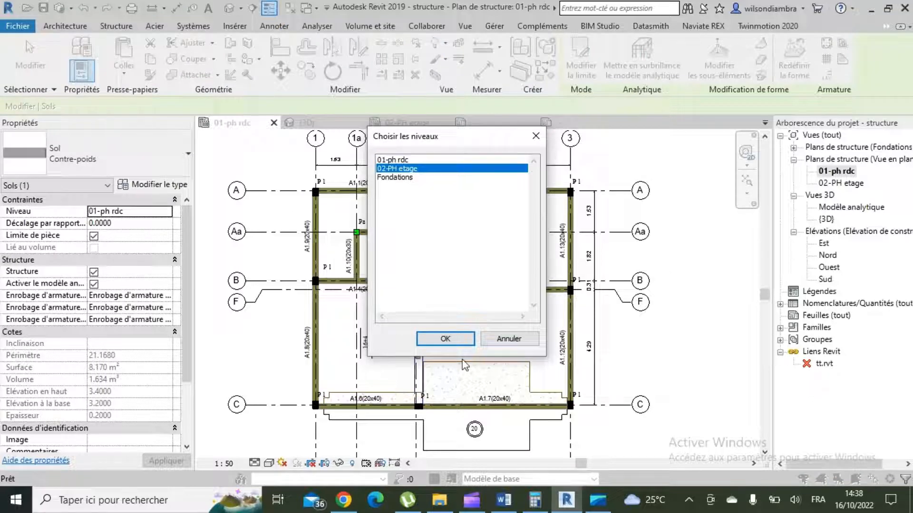
{"action": "left_click", "coordinate": [458, 339]}
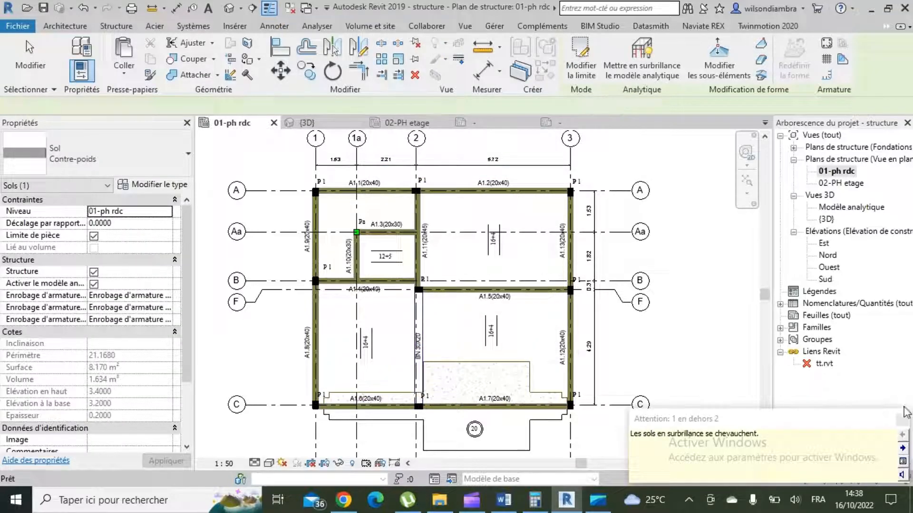
- On the 02-PH etage plan, edit the 16+4 slab between grids 2 and 3, moving its grid C boundary edge onto the Contre-poids floor's inner edge
{"action": "double_click", "coordinate": [840, 183]}
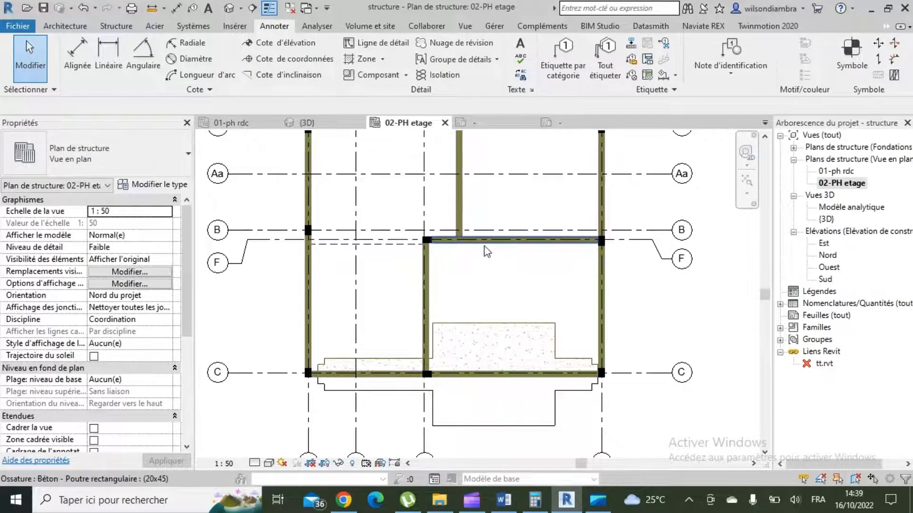
{"action": "key", "text": "Tab"}
{"action": "key", "text": "Tab"}
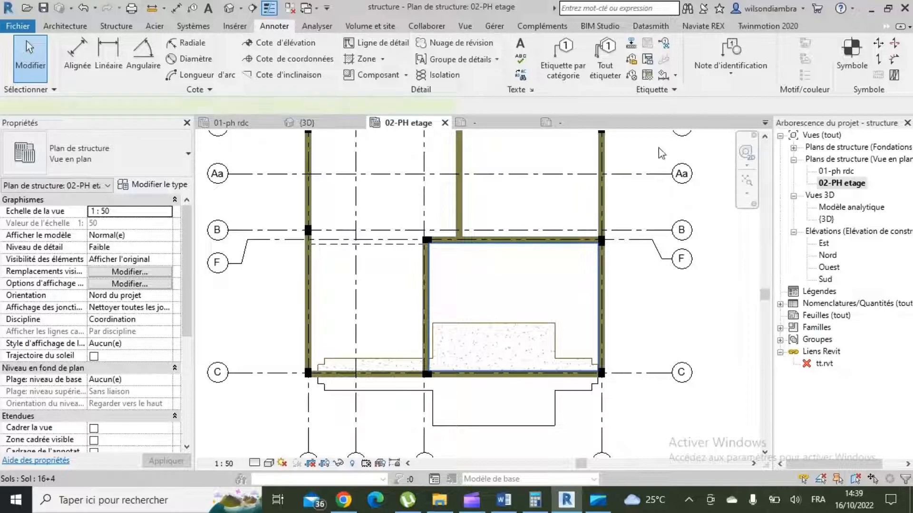
{"action": "left_click", "coordinate": [485, 246]}
{"action": "scroll", "coordinate": [520, 374], "scroll_direction": "up", "scroll_amount": 1}
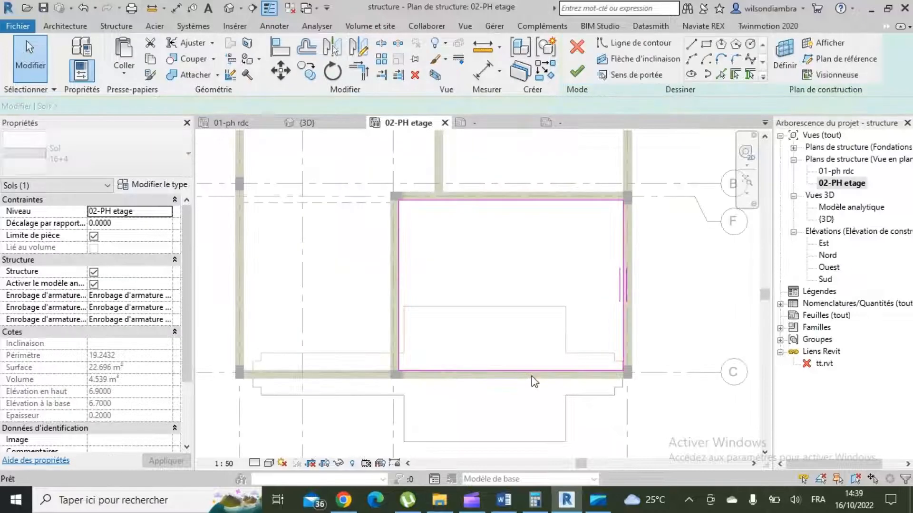
{"action": "left_click_drag", "start_coordinate": [521, 370], "coordinate": [522, 308]}
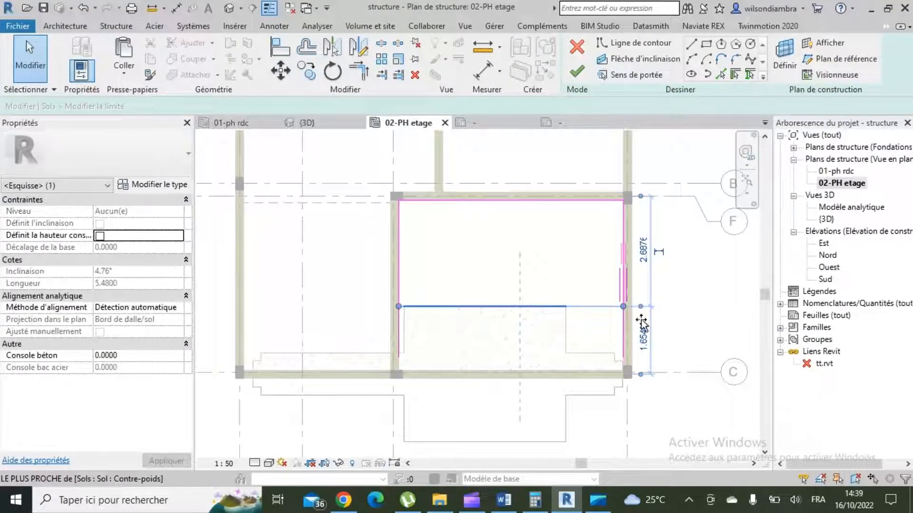
- Draw slab boundary lines along the Contre-poids floor's stepped outline from its inner edge towards the grid 3 beam
{"action": "scroll", "coordinate": [642, 321], "scroll_direction": "up", "scroll_amount": 2}
{"action": "left_click", "coordinate": [692, 46]}
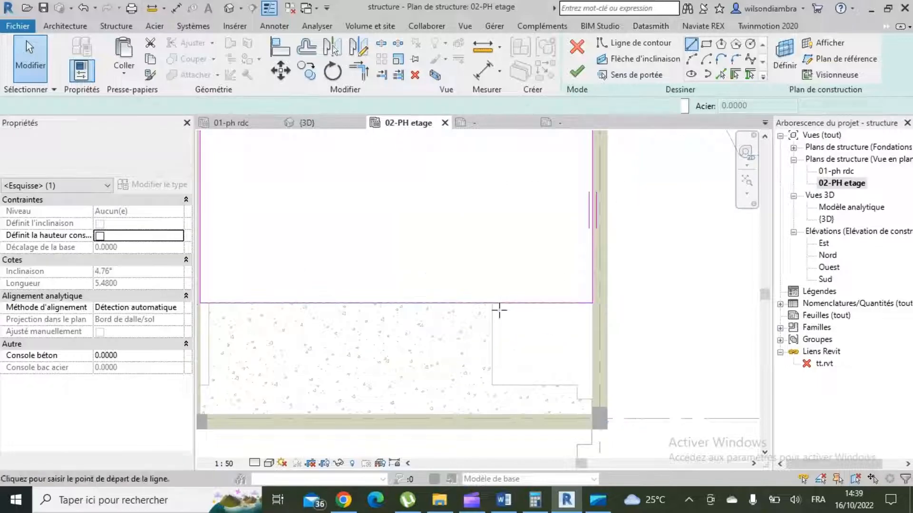
{"action": "left_click", "coordinate": [492, 303]}
{"action": "left_click", "coordinate": [492, 385]}
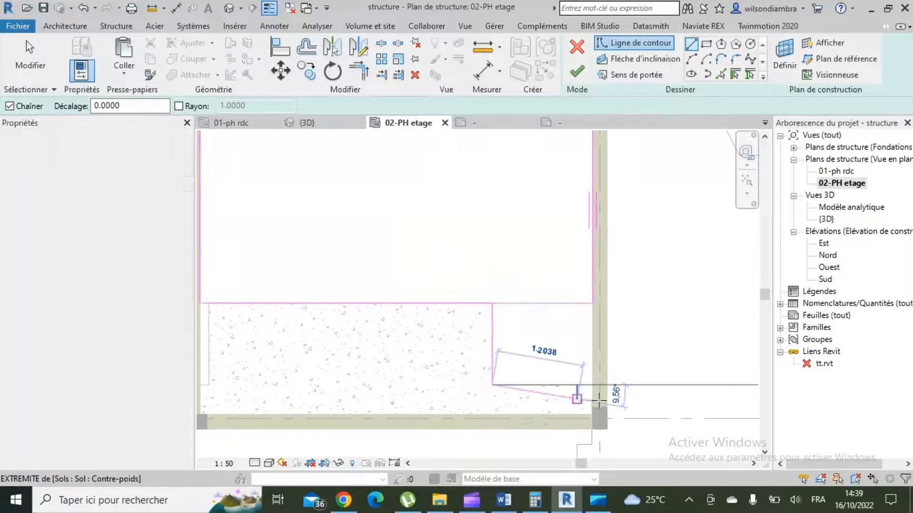
{"action": "scroll", "coordinate": [577, 385], "scroll_direction": "up", "scroll_amount": 4}
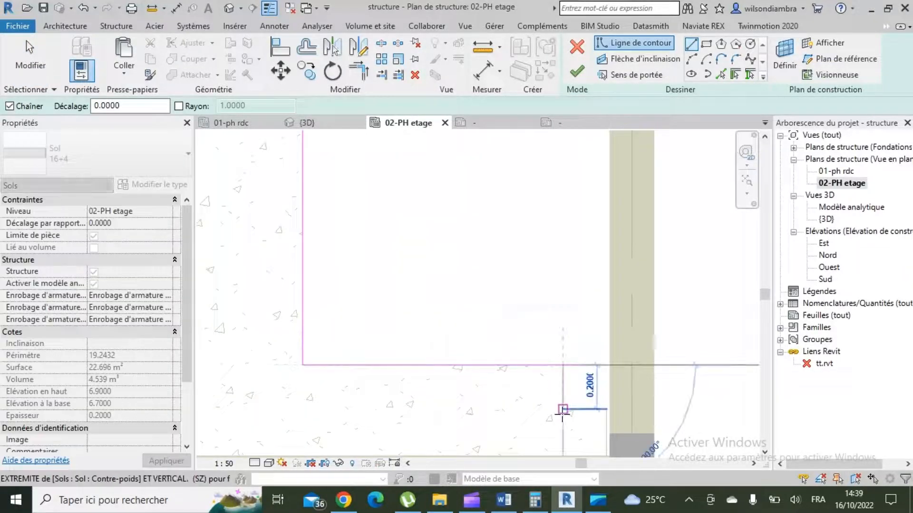
{"action": "left_click", "coordinate": [563, 408]}
{"action": "left_click", "coordinate": [604, 407]}
- Continue the slab boundary down to the grid C beam, across to the column face and back up along the grid 3 beam
{"action": "scroll", "coordinate": [560, 328], "scroll_direction": "down", "scroll_amount": 1}
{"action": "scroll", "coordinate": [595, 423], "scroll_direction": "up", "scroll_amount": 6}
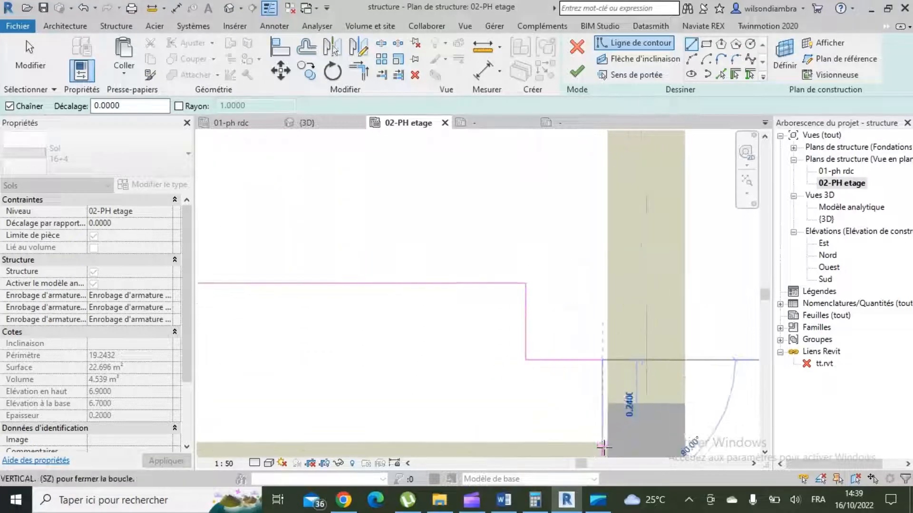
{"action": "left_click", "coordinate": [592, 436]}
{"action": "left_click", "coordinate": [608, 436]}
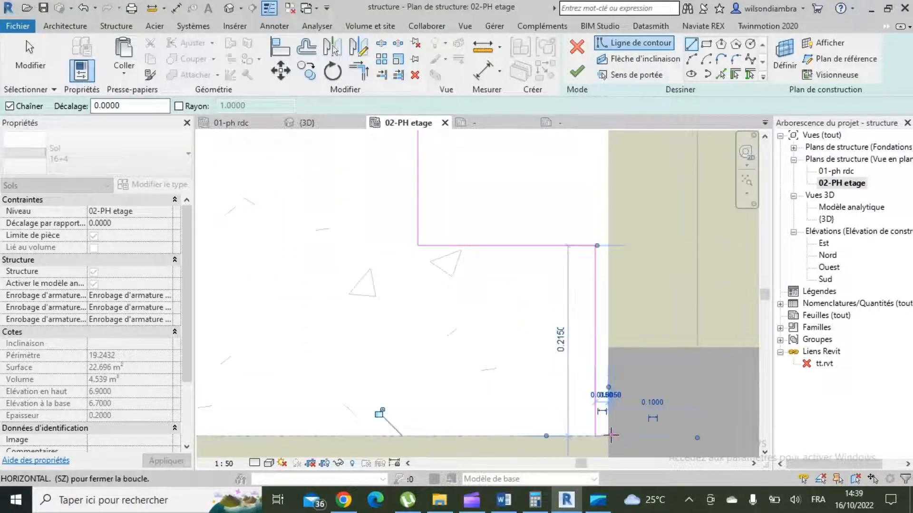
{"action": "scroll", "coordinate": [611, 430], "scroll_direction": "down", "scroll_amount": 7}
{"action": "left_click", "coordinate": [611, 234]}
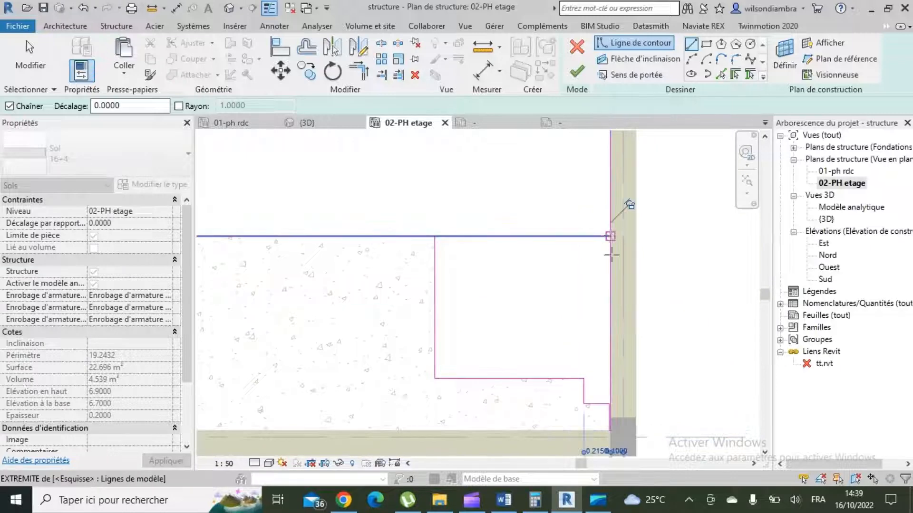
{"action": "scroll", "coordinate": [606, 309], "scroll_direction": "down", "scroll_amount": 4}
{"action": "key", "text": "Escape"}
{"action": "key", "text": "Escape"}
- Shorten the slab's horizontal boundary line at both ends to match the Contre-poids floor's wide part, 3.9530 m long
{"action": "scroll", "coordinate": [607, 281], "scroll_direction": "up", "scroll_amount": 1}
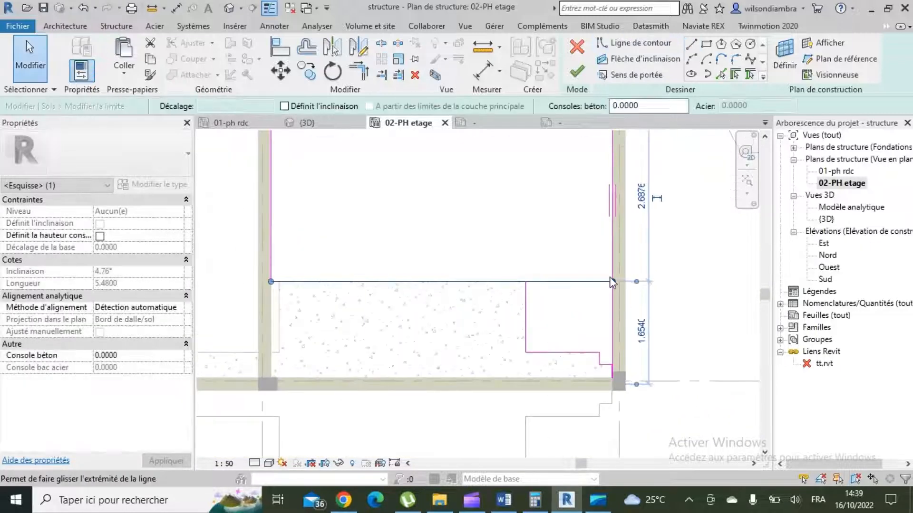
{"action": "left_click_drag", "start_coordinate": [611, 281], "coordinate": [526, 280]}
{"action": "scroll", "coordinate": [600, 332], "scroll_direction": "down", "scroll_amount": 2}
{"action": "scroll", "coordinate": [460, 326], "scroll_direction": "up", "scroll_amount": 5}
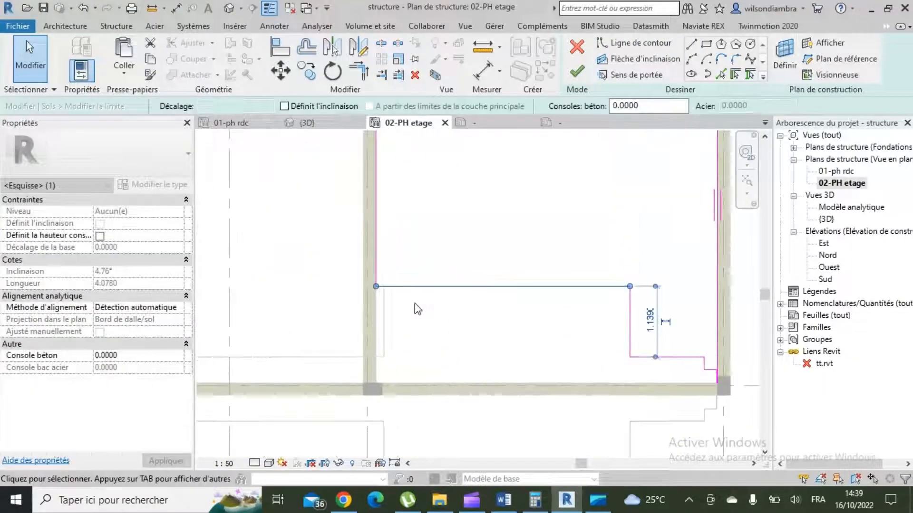
{"action": "left_click_drag", "start_coordinate": [367, 288], "coordinate": [388, 287]}
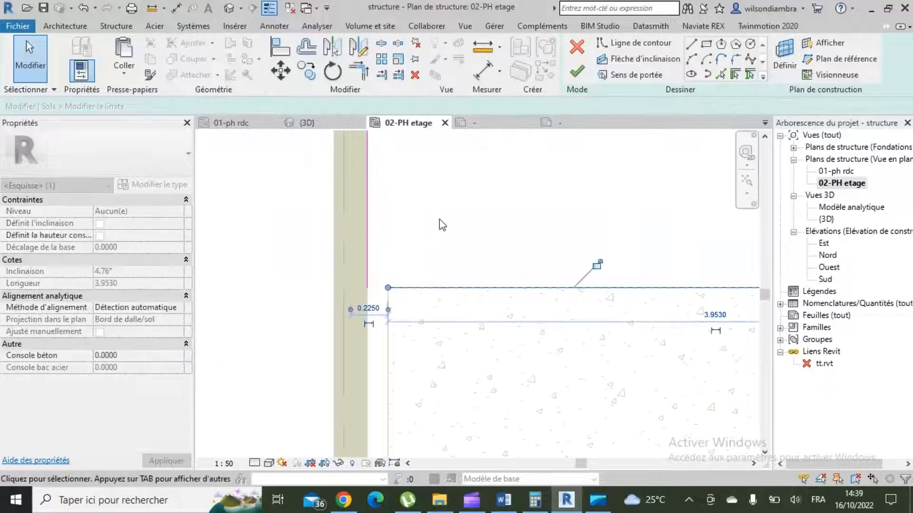
{"action": "left_click", "coordinate": [351, 232]}
{"action": "scroll", "coordinate": [366, 212], "scroll_direction": "down", "scroll_amount": 3}
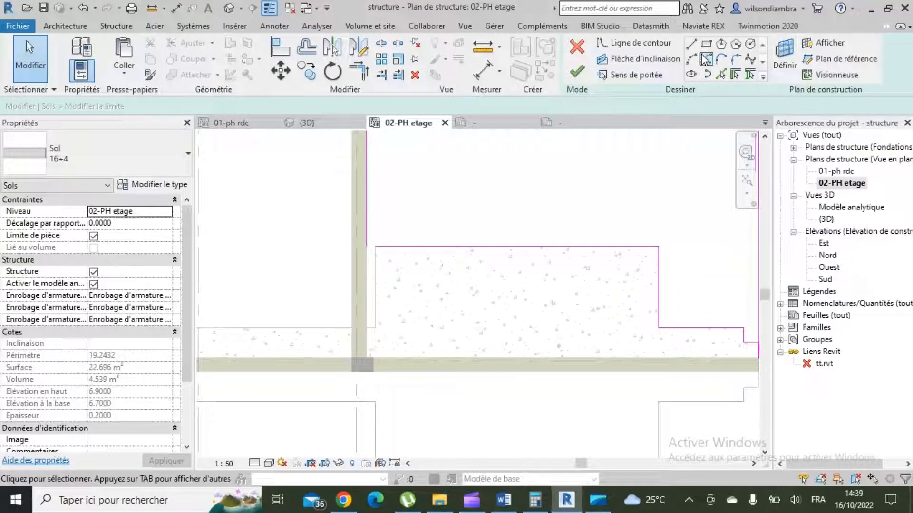
- Draw boundary lines beside the grid 2 beam from the shortened edge down the Contre-poids outline, across to the beam face and up to the side line
{"action": "left_click", "coordinate": [691, 43]}
{"action": "scroll", "coordinate": [356, 261], "scroll_direction": "up", "scroll_amount": 2}
{"action": "left_click", "coordinate": [349, 211]}
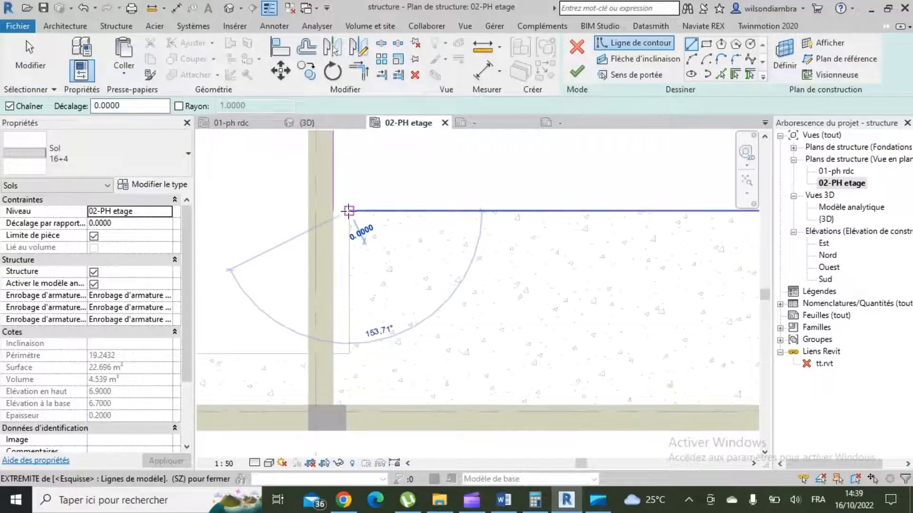
{"action": "left_click", "coordinate": [349, 353]}
{"action": "left_click", "coordinate": [333, 353]}
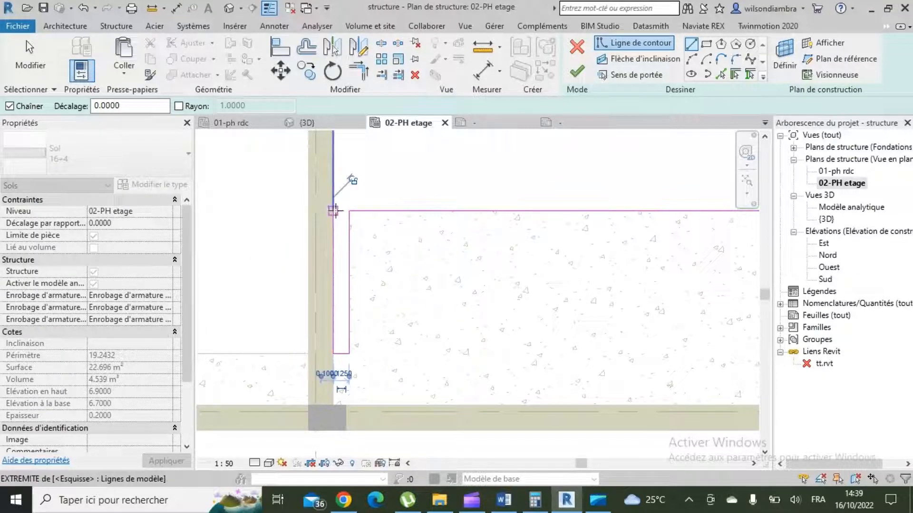
{"action": "left_click", "coordinate": [333, 211]}
{"action": "scroll", "coordinate": [361, 285], "scroll_direction": "down", "scroll_amount": 4}
{"action": "key", "text": "Escape"}
{"action": "key", "text": "Escape"}
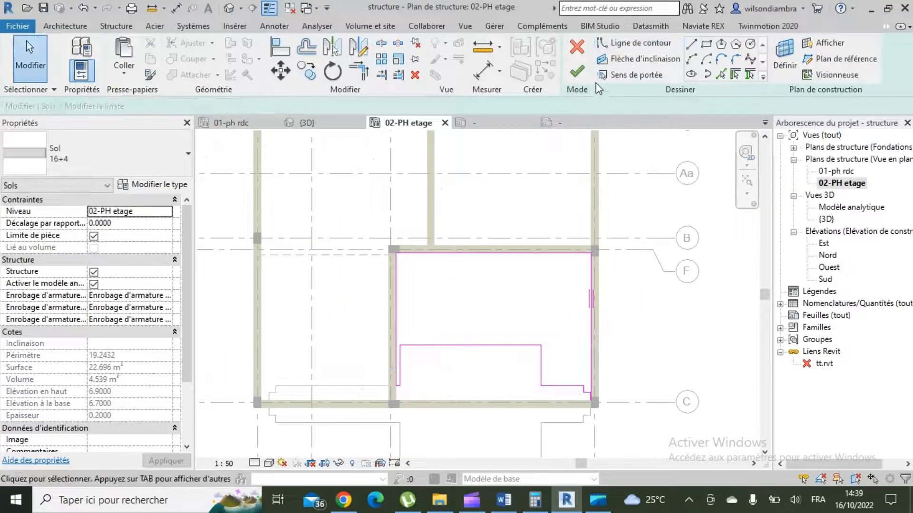
- Delete the extra boundary line drawn along the grid 3 beam
{"action": "scroll", "coordinate": [601, 419], "scroll_direction": "up", "scroll_amount": 2}
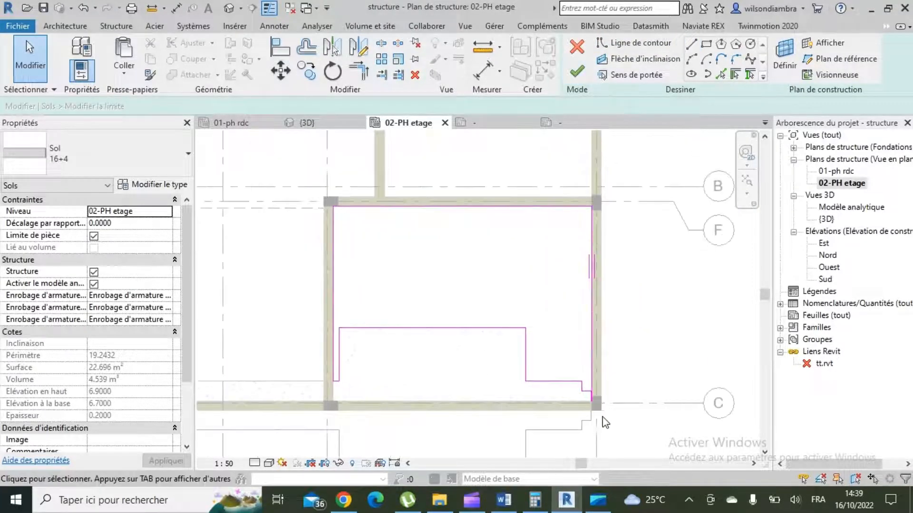
{"action": "left_click", "coordinate": [590, 341]}
{"action": "key", "text": "Delete"}
- Extend the original grid 3 side line down to the boundary corner at the grid C column and finish the slab boundary edit
{"action": "left_click", "coordinate": [593, 319]}
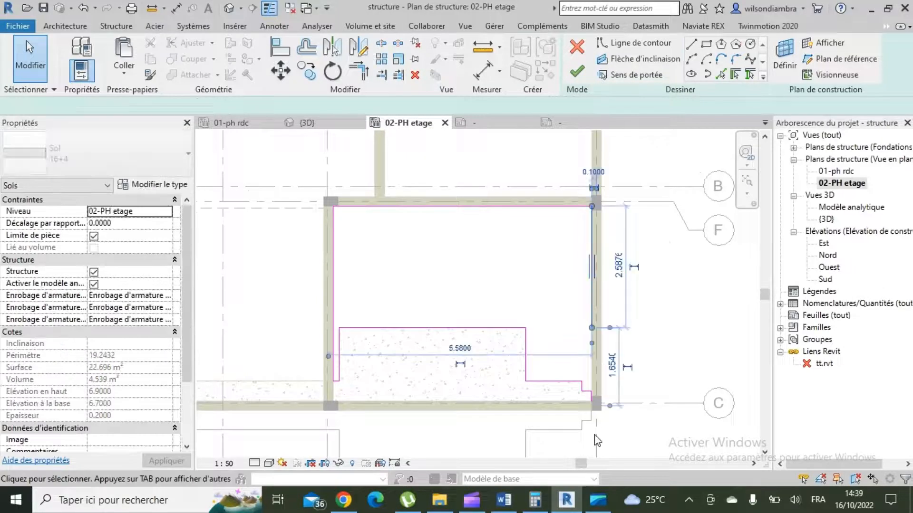
{"action": "scroll", "coordinate": [600, 333], "scroll_direction": "up", "scroll_amount": 2}
{"action": "scroll", "coordinate": [592, 149], "scroll_direction": "down", "scroll_amount": 3}
{"action": "middle_click_drag", "start_coordinate": [593, 149], "coordinate": [588, 230]}
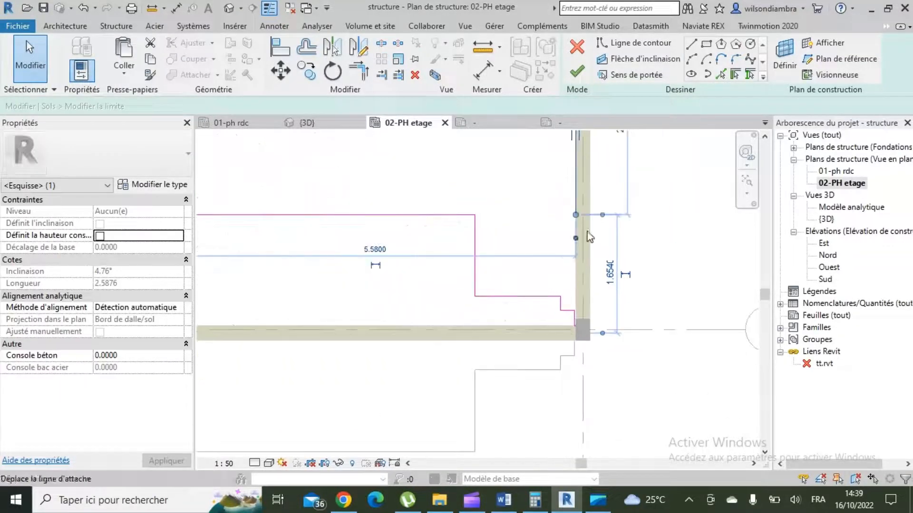
{"action": "left_click_drag", "start_coordinate": [576, 215], "coordinate": [583, 328]}
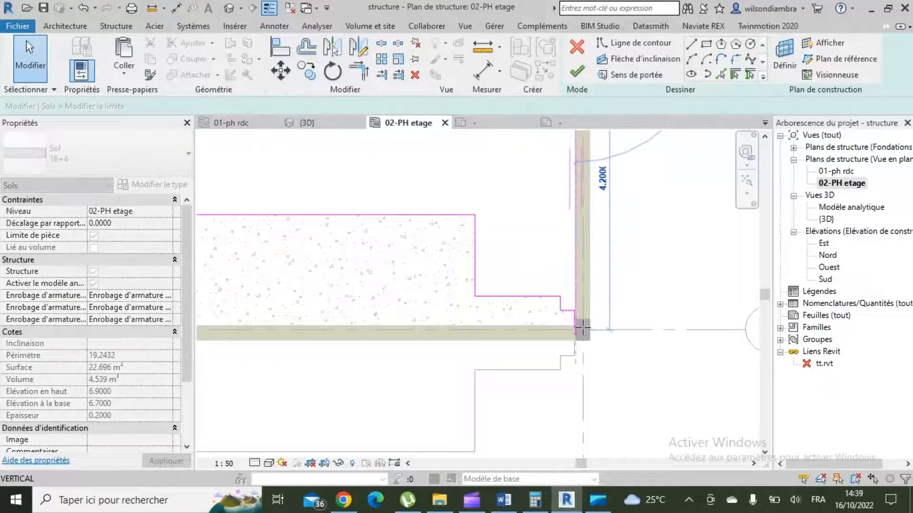
{"action": "scroll", "coordinate": [578, 327], "scroll_direction": "up", "scroll_amount": 6}
{"action": "left_click_drag", "start_coordinate": [560, 331], "coordinate": [565, 314]}
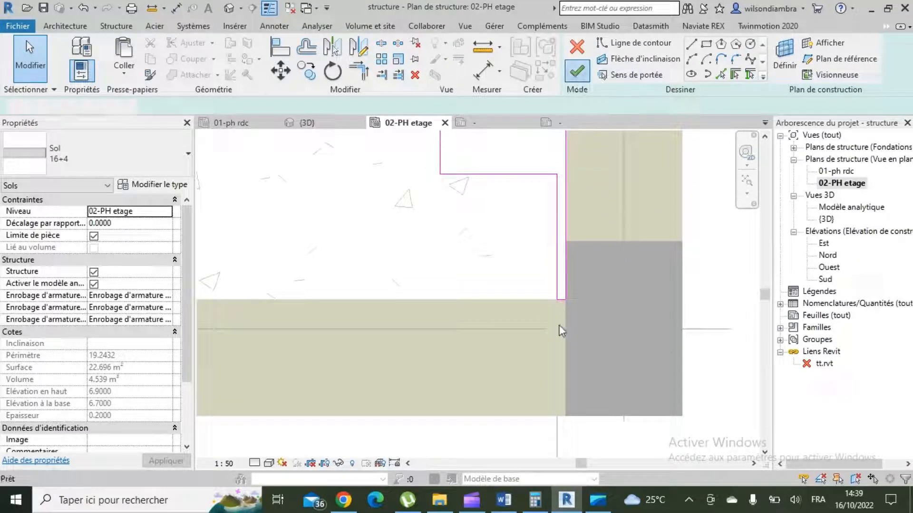
{"action": "scroll", "coordinate": [558, 383], "scroll_direction": "down", "scroll_amount": 5}
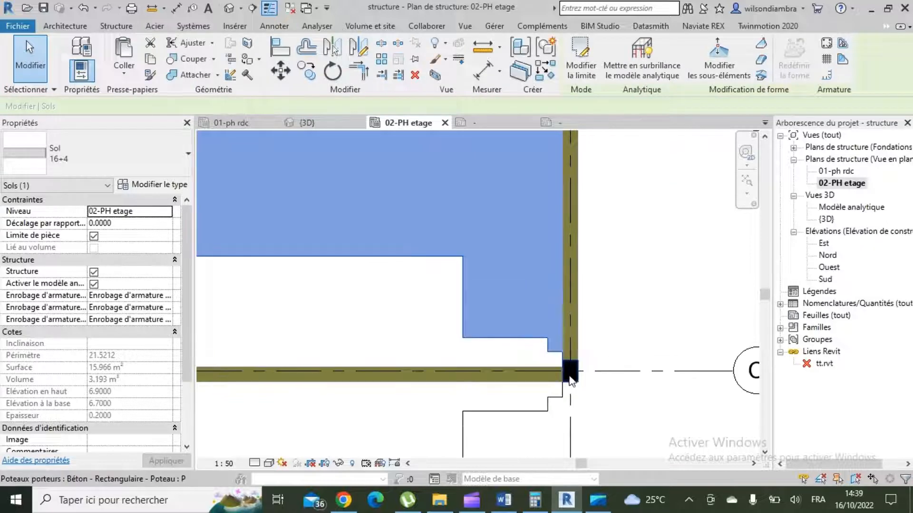
{"action": "left_click", "coordinate": [655, 324]}
- Place a span direction symbol in the middle of the 16+4 slab between grids 2 and 3
{"action": "scroll", "coordinate": [589, 292], "scroll_direction": "up", "scroll_amount": 2}
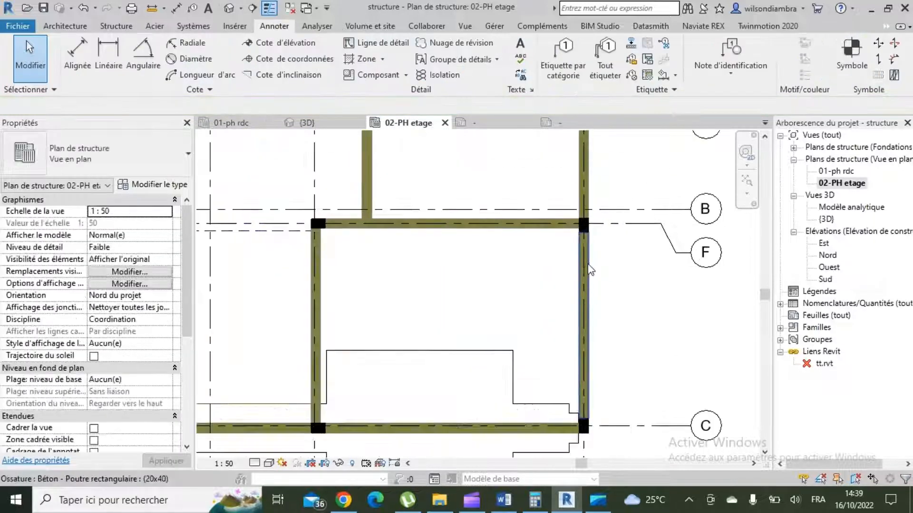
{"action": "left_click", "coordinate": [878, 43]}
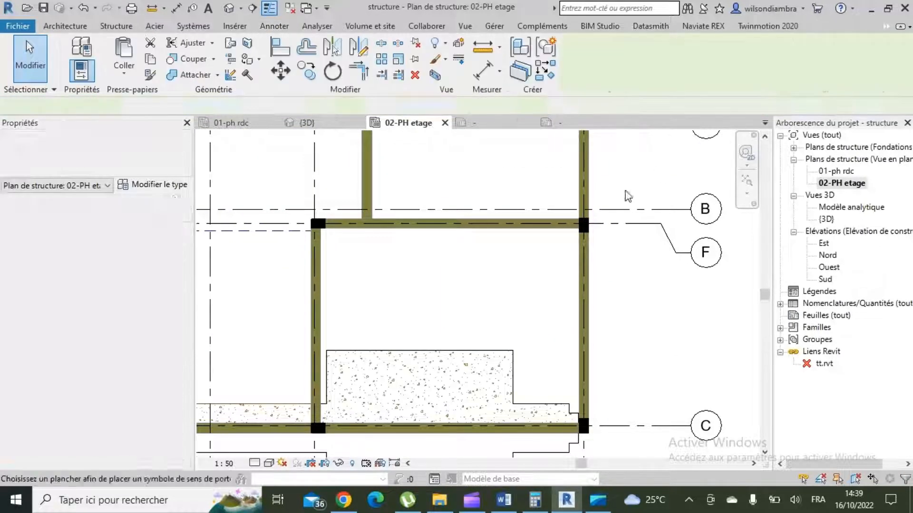
{"action": "left_click", "coordinate": [518, 234]}
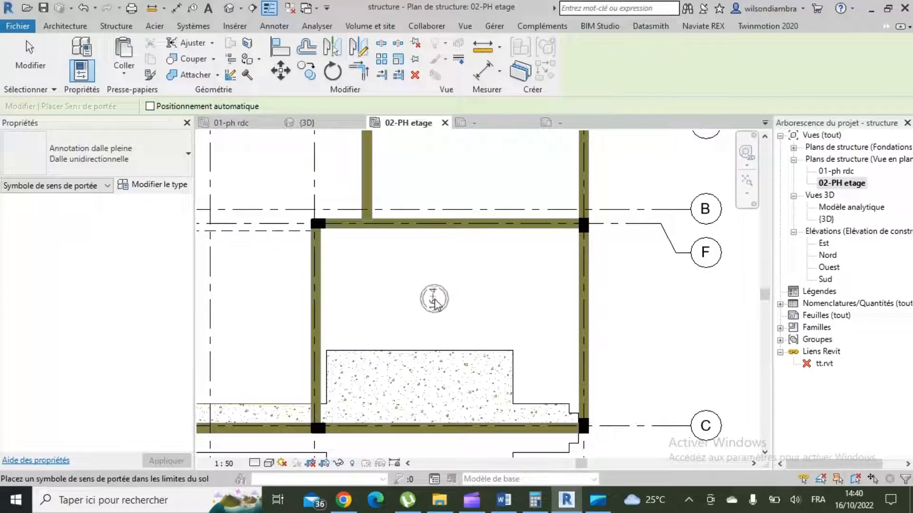
{"action": "left_click", "coordinate": [435, 299]}
{"action": "key", "text": "Escape"}
- Place the span direction symbol in the 16+4 slab between grids 2 and 3 and set its type to Sens poutrelle simple : Dalle unidirectionnelle
{"action": "left_click", "coordinate": [434, 298]}
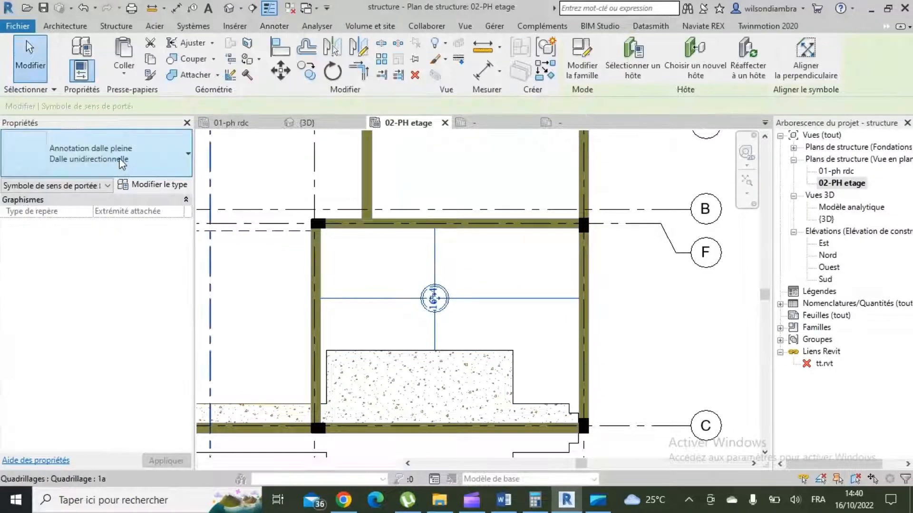
{"action": "left_click", "coordinate": [95, 153]}
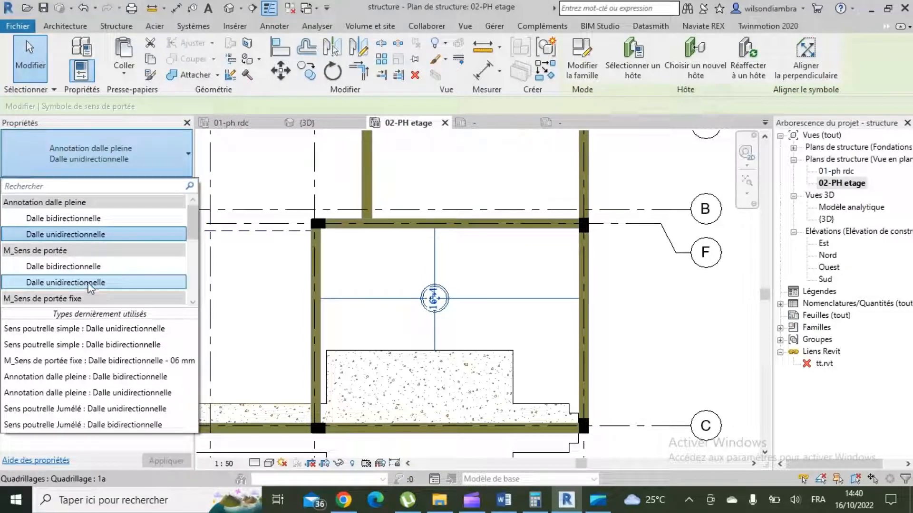
{"action": "scroll", "coordinate": [88, 285], "scroll_direction": "down", "scroll_amount": 4}
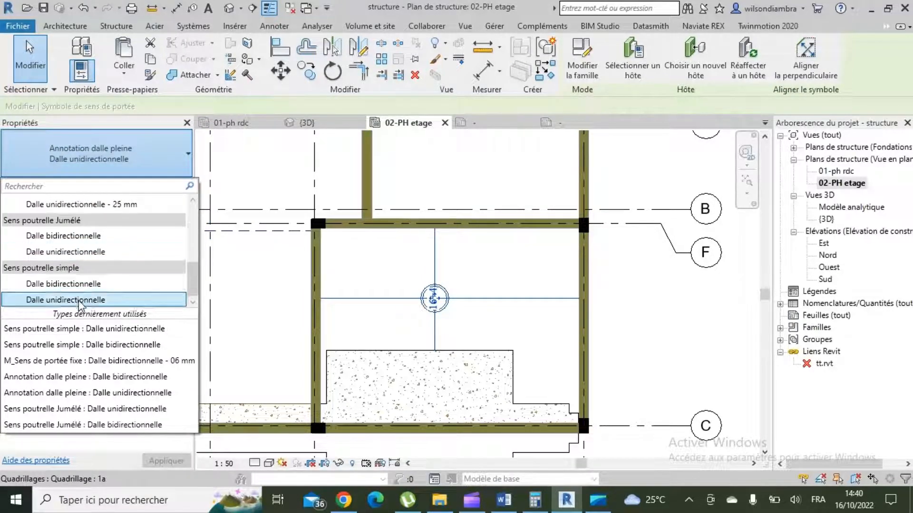
{"action": "left_click", "coordinate": [78, 301]}
{"action": "left_click", "coordinate": [660, 312]}
- Edit the boundary of the 12+5 slab between grids 1 and 2, moving its grid C edge up to the Contre-poids outline
{"action": "scroll", "coordinate": [659, 311], "scroll_direction": "down", "scroll_amount": 7}
{"action": "scroll", "coordinate": [526, 312], "scroll_direction": "up", "scroll_amount": 4}
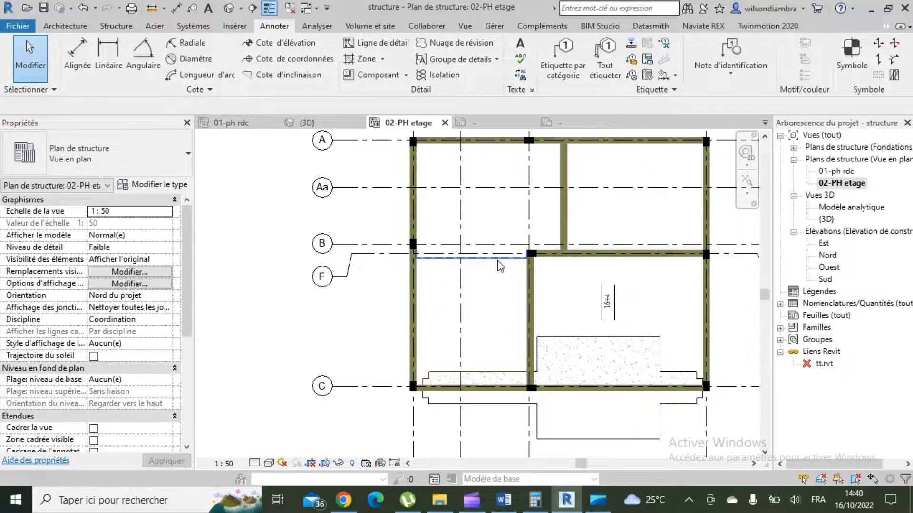
{"action": "left_click", "coordinate": [526, 276]}
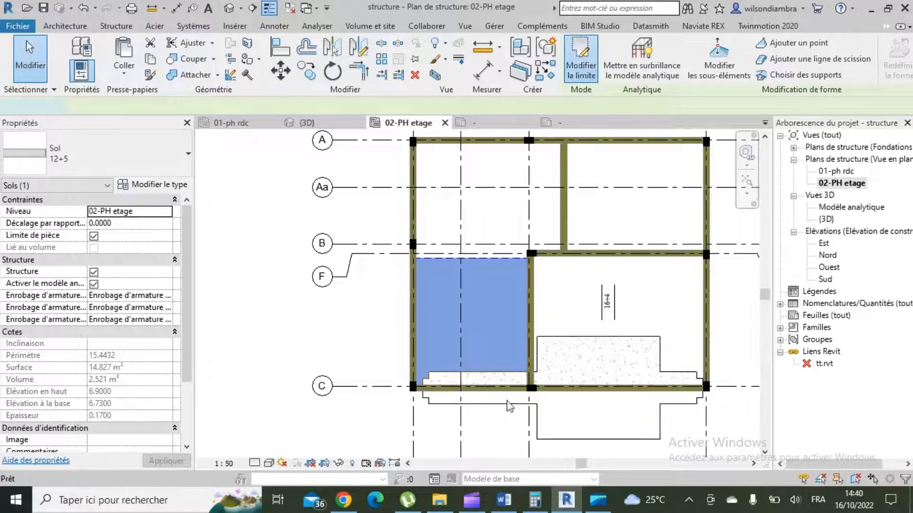
{"action": "scroll", "coordinate": [513, 379], "scroll_direction": "up", "scroll_amount": 3}
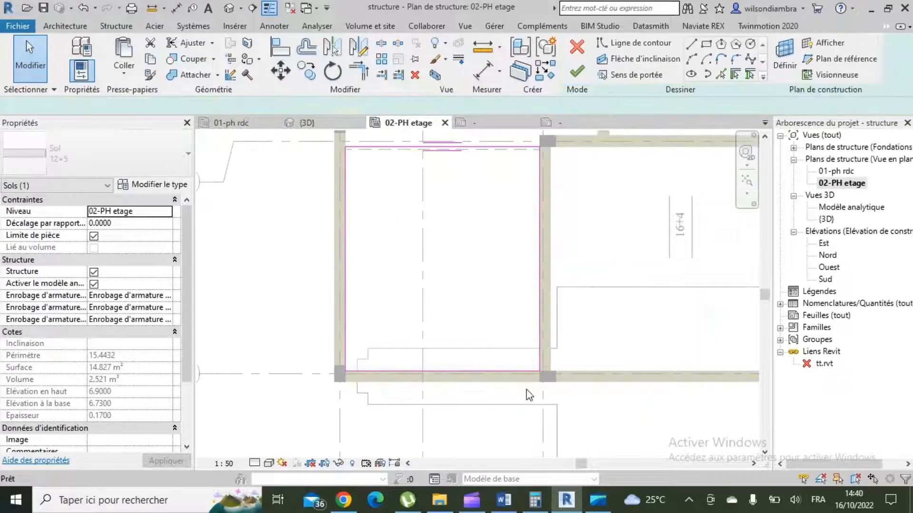
{"action": "left_click_drag", "start_coordinate": [501, 371], "coordinate": [503, 349]}
{"action": "scroll", "coordinate": [371, 364], "scroll_direction": "up", "scroll_amount": 3}
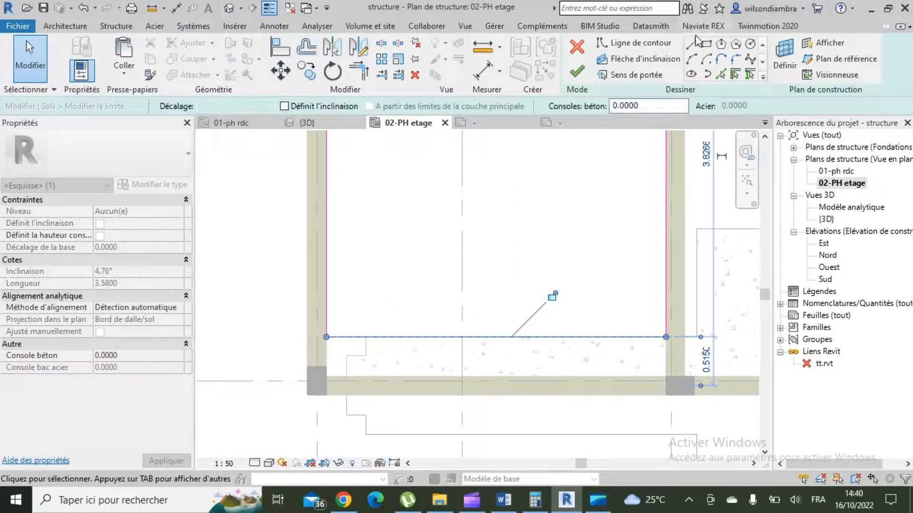
- Draw stepped boundary lines along the Contre-poids outline down to the grid C beam face and across to the grid 1 side
{"action": "left_click", "coordinate": [634, 42]}
{"action": "scroll", "coordinate": [401, 306], "scroll_direction": "up", "scroll_amount": 3}
{"action": "left_click", "coordinate": [402, 308]}
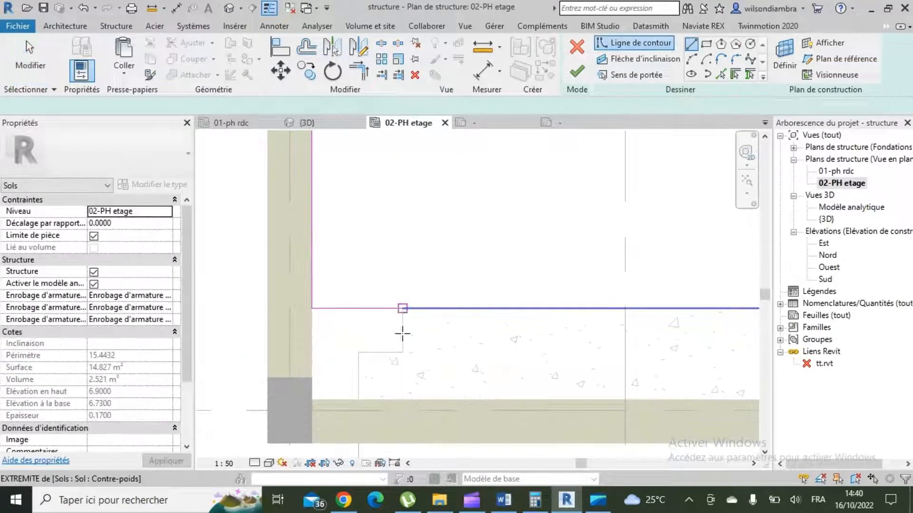
{"action": "left_click", "coordinate": [402, 352]}
{"action": "left_click", "coordinate": [359, 352]}
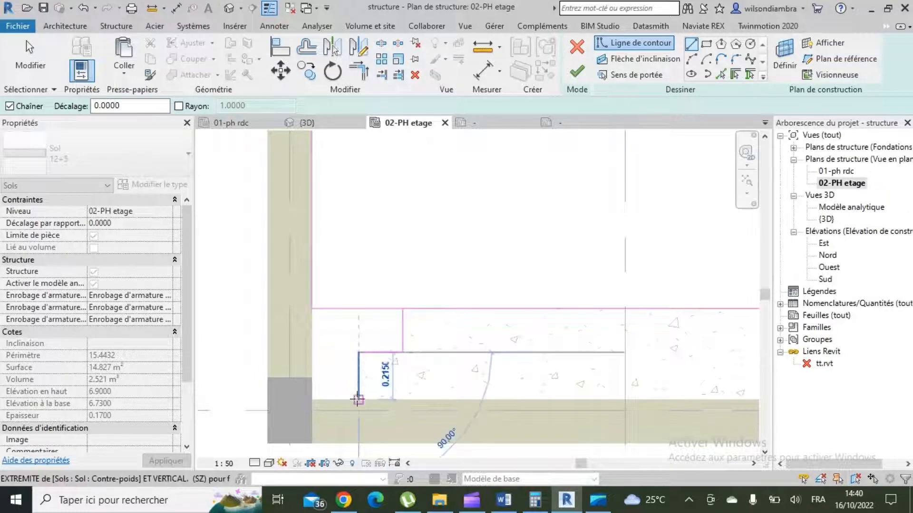
{"action": "left_click", "coordinate": [358, 400]}
{"action": "left_click", "coordinate": [313, 399]}
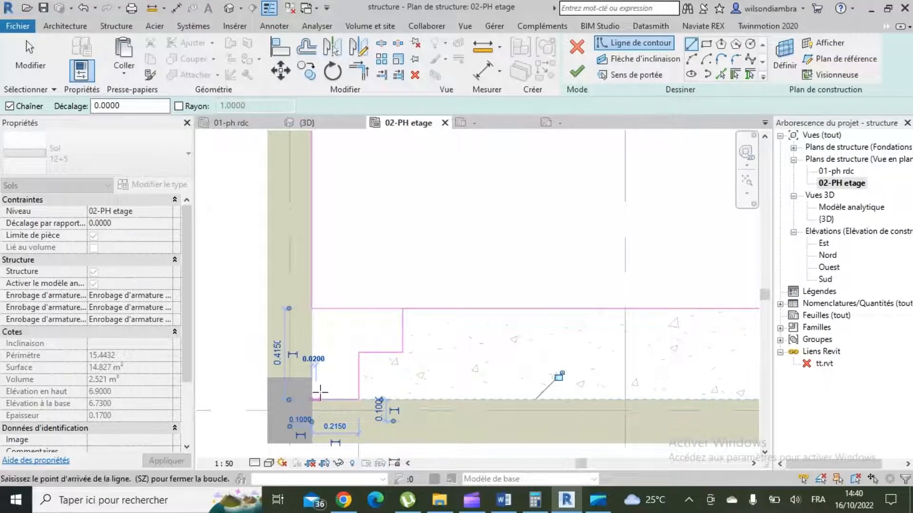
{"action": "key", "text": "Escape"}
{"action": "key", "text": "Escape"}
- Trim the grid 1 side line to the new lower corner and the moved edge to the stepped outline
{"action": "key", "text": "t"}
{"action": "key", "text": "r"}
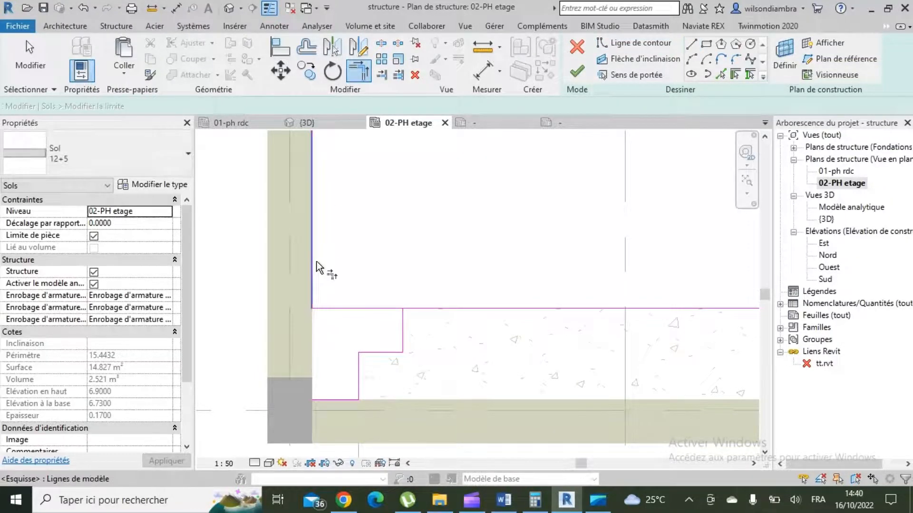
{"action": "left_click", "coordinate": [317, 261]}
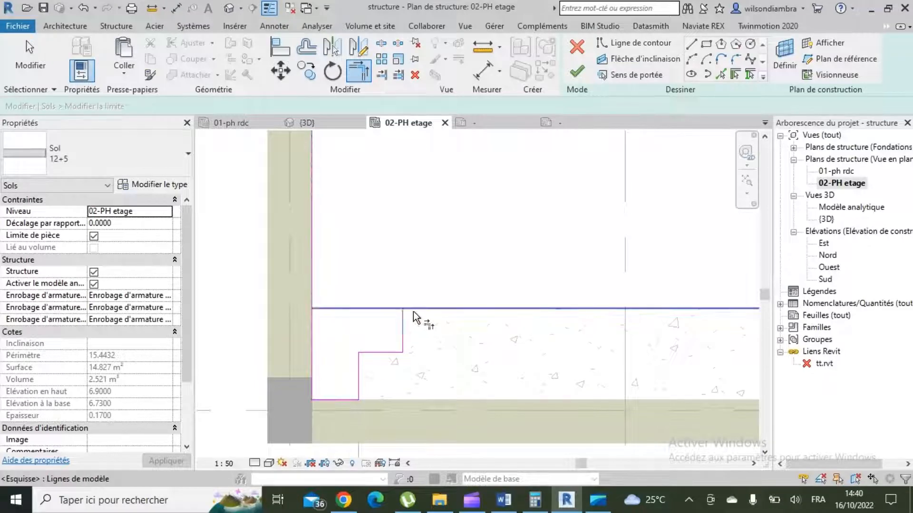
{"action": "scroll", "coordinate": [370, 338], "scroll_direction": "down", "scroll_amount": 4}
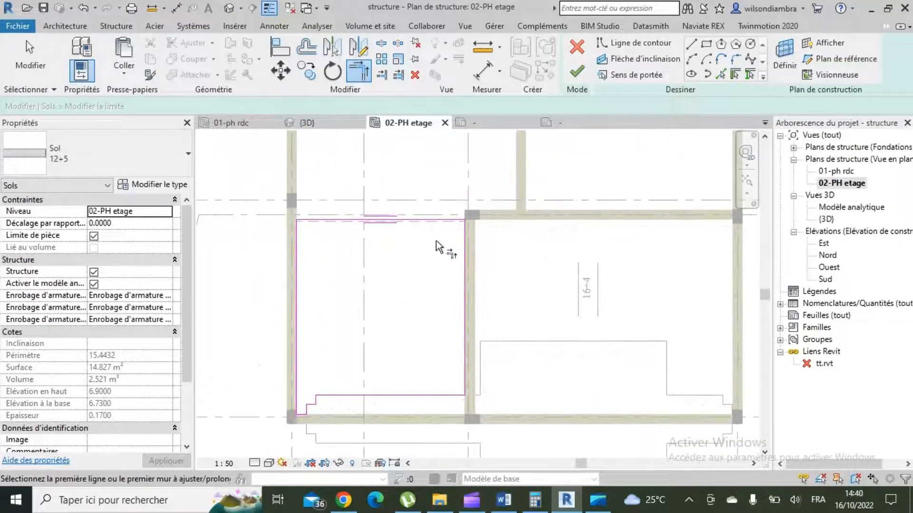
{"action": "key", "text": "Escape"}
- Move the slab's boundary edge near grid F onto the lower face of the beam and finish the boundary edit
{"action": "scroll", "coordinate": [373, 239], "scroll_direction": "up", "scroll_amount": 5}
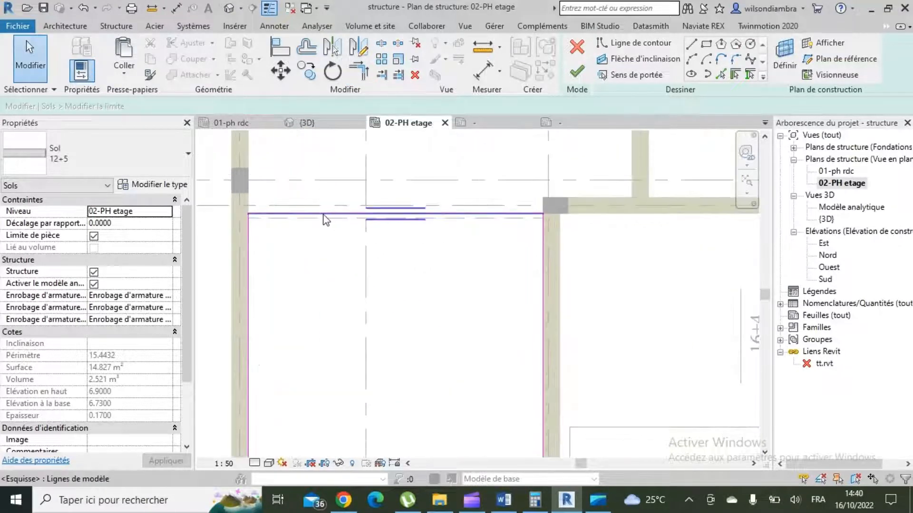
{"action": "left_click_drag", "start_coordinate": [314, 212], "coordinate": [311, 219]}
{"action": "left_click", "coordinate": [345, 287]}
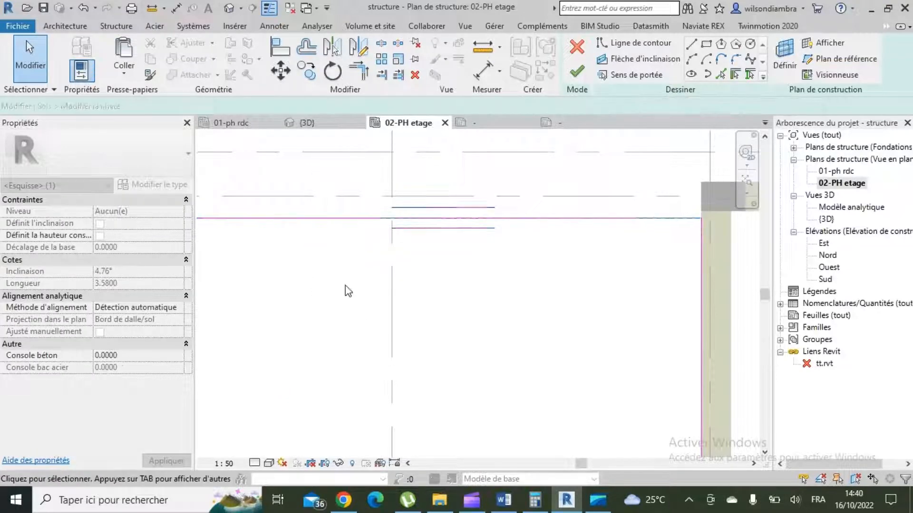
{"action": "scroll", "coordinate": [379, 273], "scroll_direction": "down", "scroll_amount": 4}
{"action": "scroll", "coordinate": [347, 236], "scroll_direction": "up", "scroll_amount": 1}
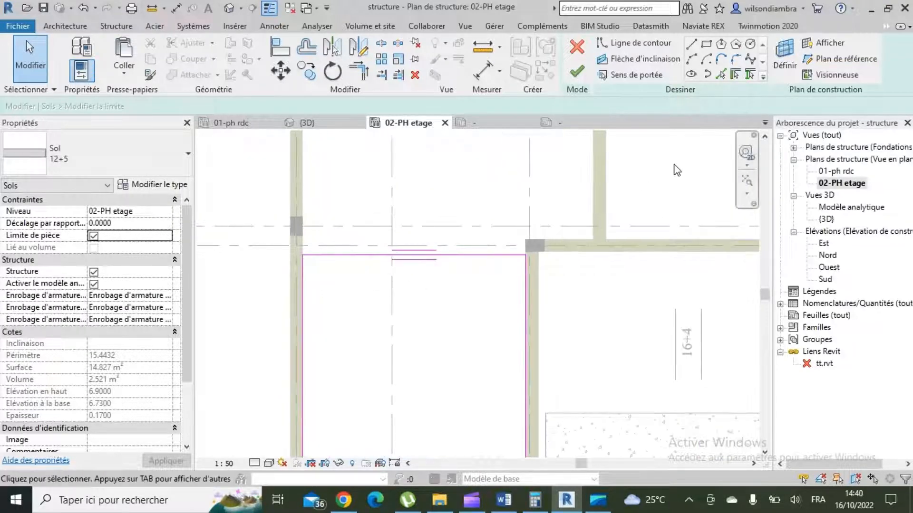
{"action": "left_click", "coordinate": [577, 71]}
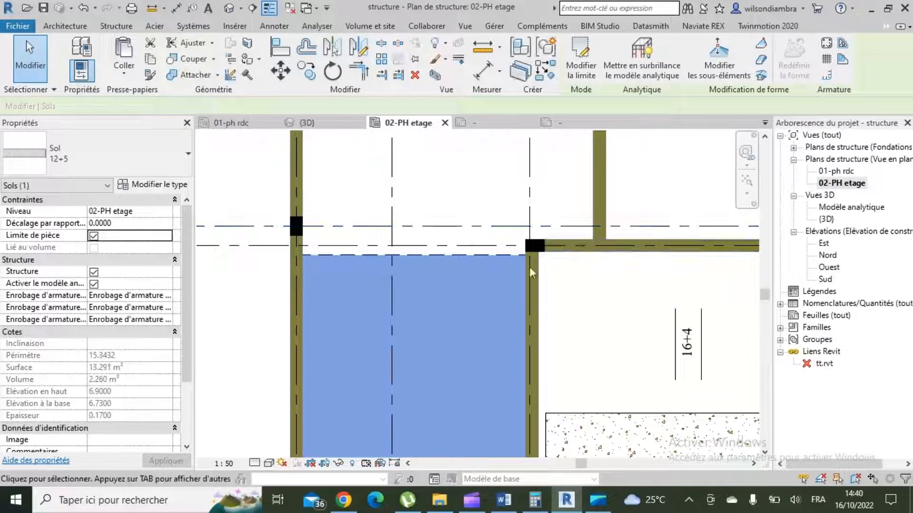
- Unjoin the geometry of the BN 30X20 beam on grid F between grids 1 and 2
{"action": "scroll", "coordinate": [298, 266], "scroll_direction": "down", "scroll_amount": 3}
{"action": "key", "text": "Escape"}
{"action": "scroll", "coordinate": [370, 285], "scroll_direction": "up", "scroll_amount": 2}
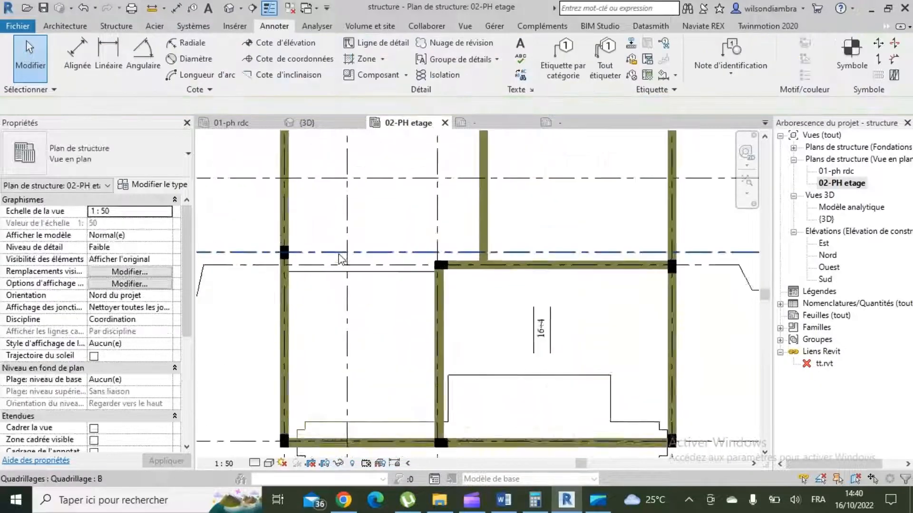
{"action": "left_click", "coordinate": [375, 277]}
{"action": "scroll", "coordinate": [374, 277], "scroll_direction": "up", "scroll_amount": 1}
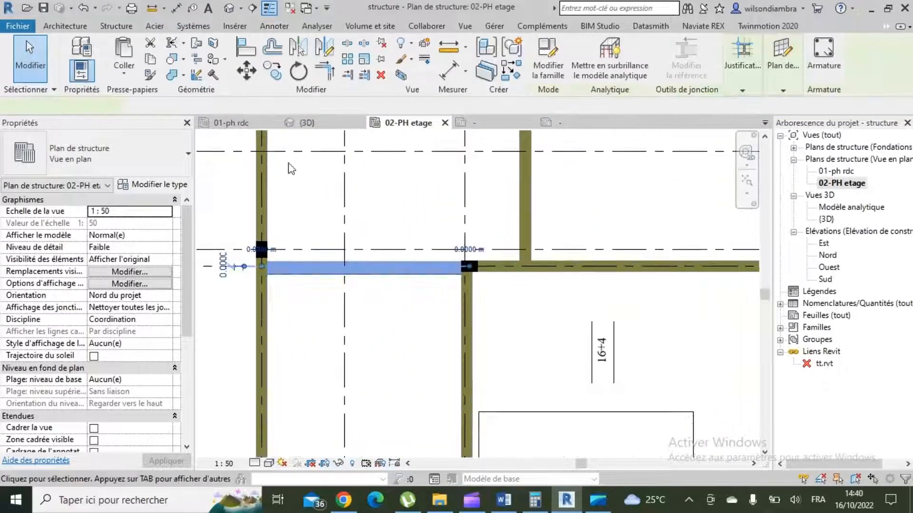
{"action": "left_click", "coordinate": [183, 74]}
{"action": "left_click", "coordinate": [164, 123]}
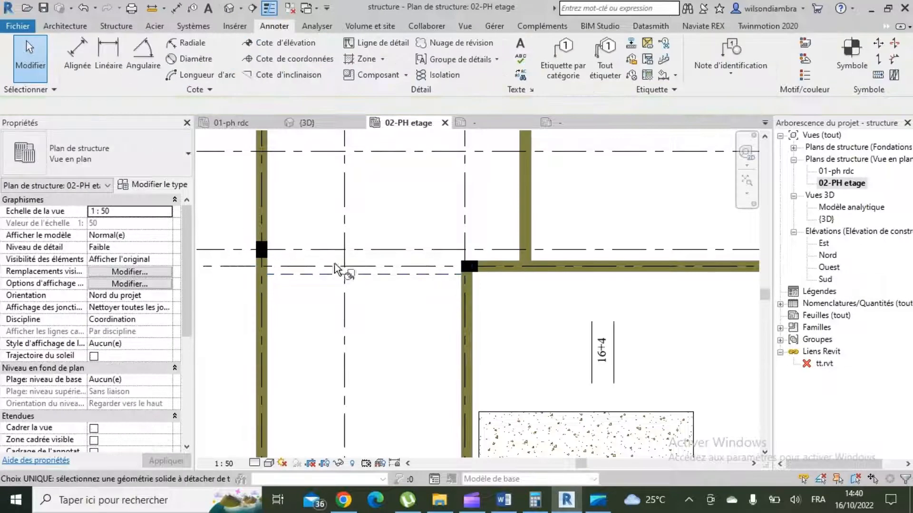
{"action": "left_click", "coordinate": [399, 259]}
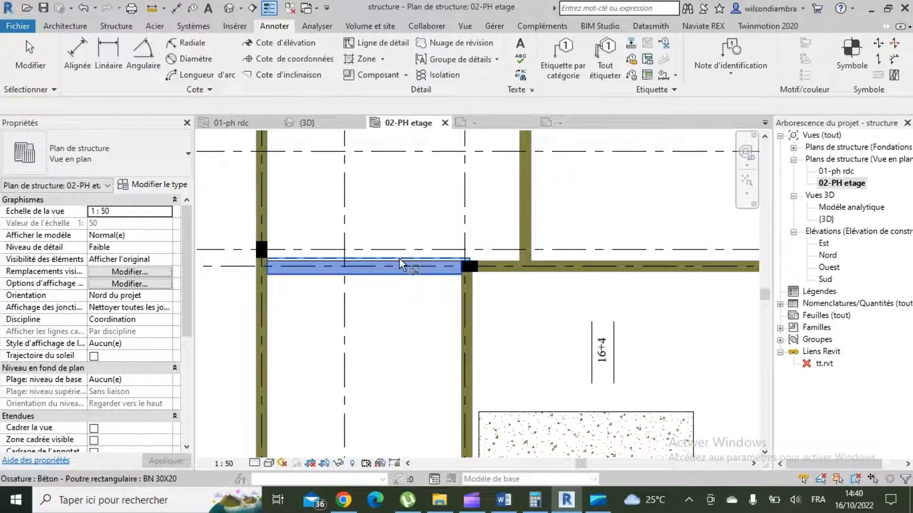
{"action": "left_click", "coordinate": [463, 329]}
{"action": "key", "text": "Escape"}
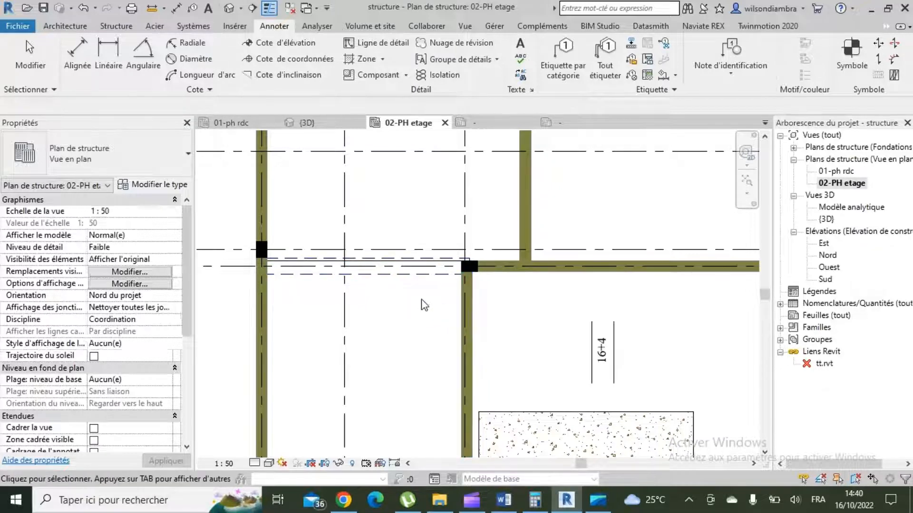
- Place a span direction symbol in the 12+5 slab and set its type to Sens poutrelle simple : Dalle unidirectionnelle
{"action": "scroll", "coordinate": [409, 307], "scroll_direction": "down", "scroll_amount": 3}
{"action": "scroll", "coordinate": [437, 186], "scroll_direction": "up", "scroll_amount": 1}
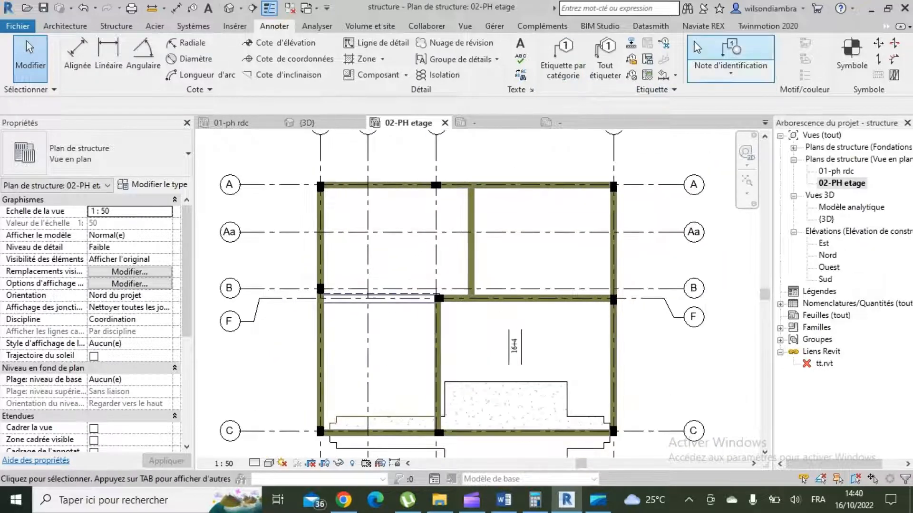
{"action": "left_click", "coordinate": [879, 47]}
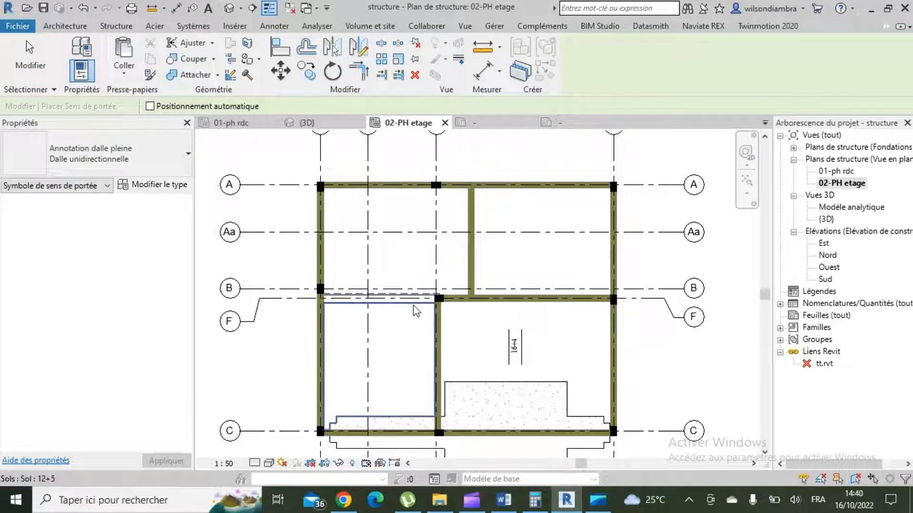
{"action": "left_click", "coordinate": [381, 355]}
{"action": "left_click", "coordinate": [381, 355]}
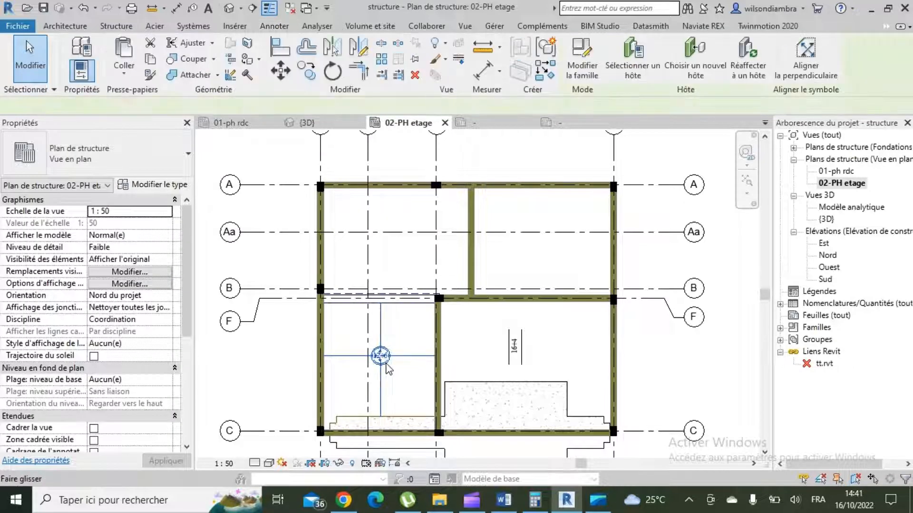
{"action": "left_click", "coordinate": [143, 154]}
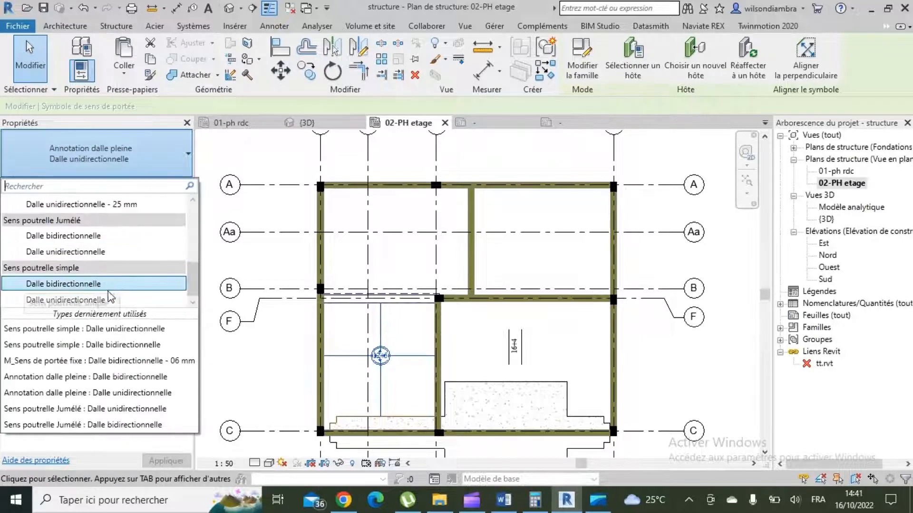
{"action": "left_click", "coordinate": [108, 300]}
{"action": "left_click", "coordinate": [332, 352]}
{"action": "scroll", "coordinate": [333, 351], "scroll_direction": "up", "scroll_amount": 3}
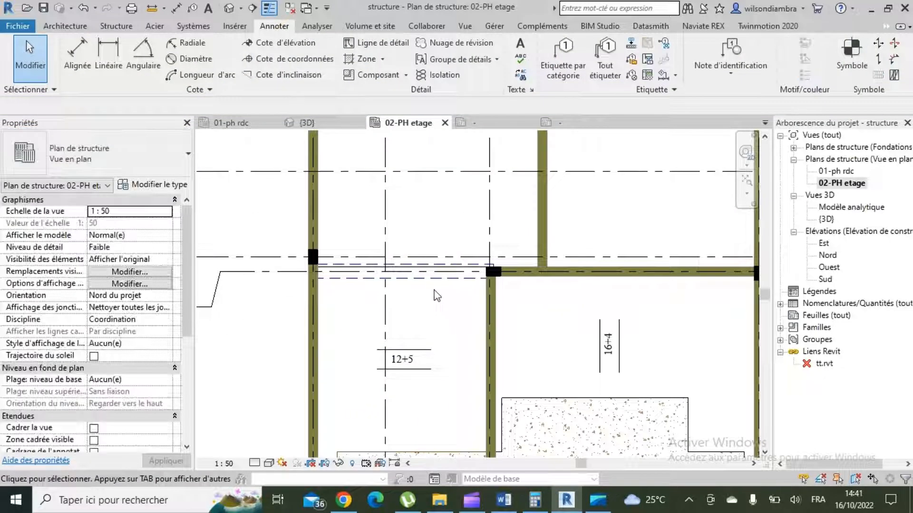
- Measure the clear width of the 12+5 slab between the grid 1 and grid 2 beams
{"action": "scroll", "coordinate": [403, 266], "scroll_direction": "down", "scroll_amount": 3}
{"action": "scroll", "coordinate": [400, 323], "scroll_direction": "up", "scroll_amount": 4}
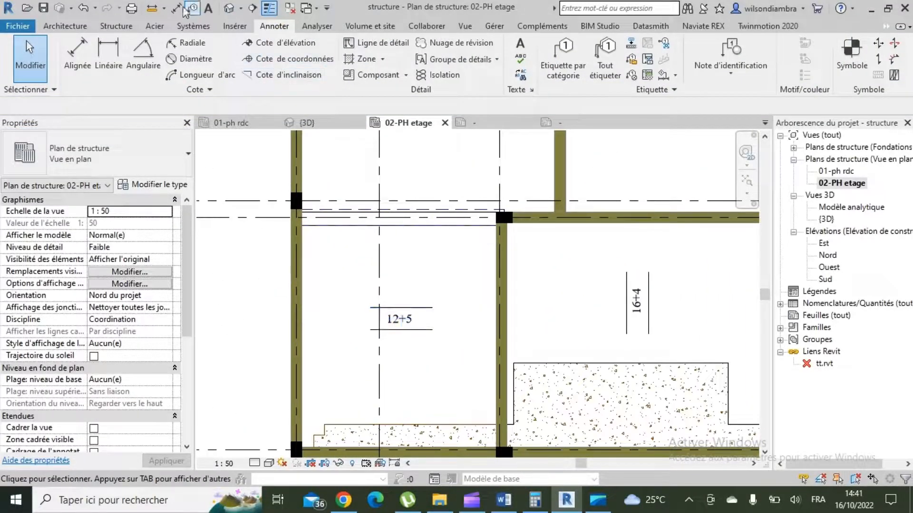
{"action": "left_click", "coordinate": [151, 8]}
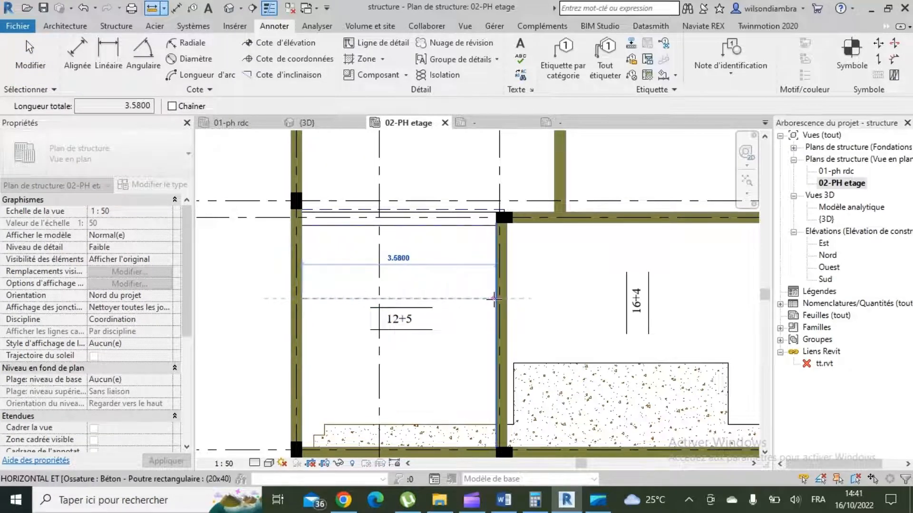
{"action": "key", "text": "Escape"}
{"action": "key", "text": "Escape"}
{"action": "left_click", "coordinate": [431, 308]}
{"action": "key", "text": "Escape"}
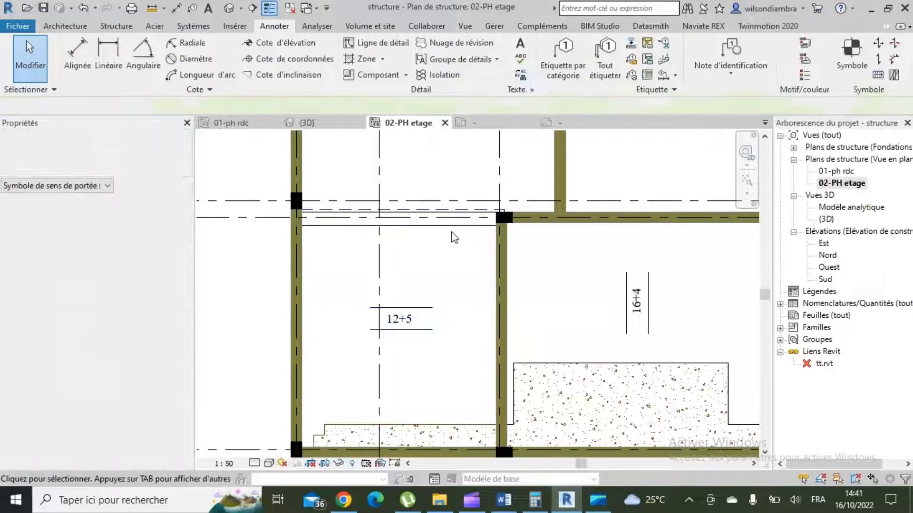
- Change the floor type of the slab between grids 1 and 2 from 12+5 to 16+4
{"action": "left_click", "coordinate": [492, 305]}
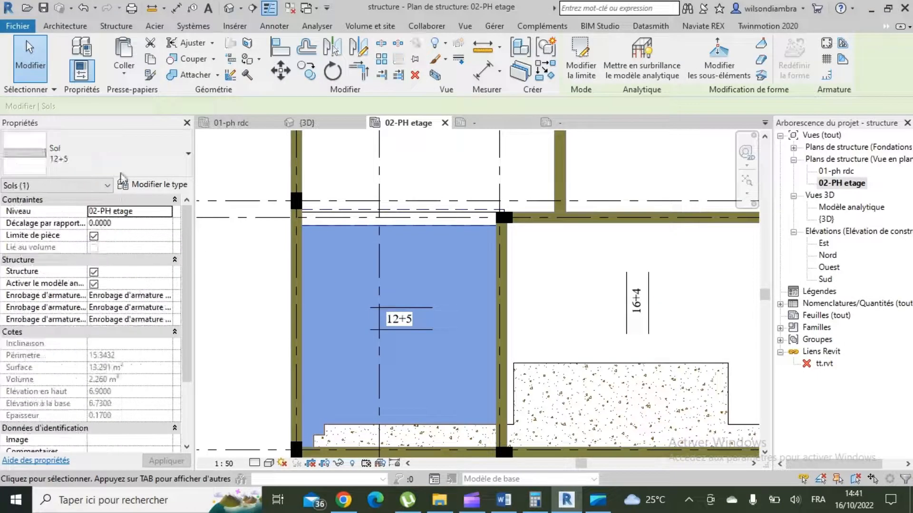
{"action": "left_click", "coordinate": [119, 154]}
{"action": "left_click", "coordinate": [109, 261]}
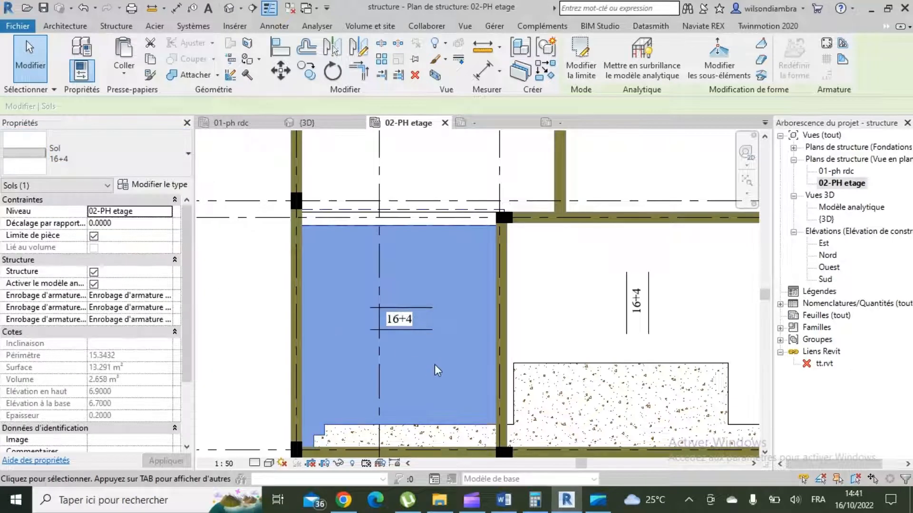
{"action": "key", "text": "Escape"}
{"action": "scroll", "coordinate": [399, 373], "scroll_direction": "down", "scroll_amount": 4}
{"action": "scroll", "coordinate": [423, 281], "scroll_direction": "up", "scroll_amount": 1}
{"action": "scroll", "coordinate": [423, 287], "scroll_direction": "down", "scroll_amount": 5}
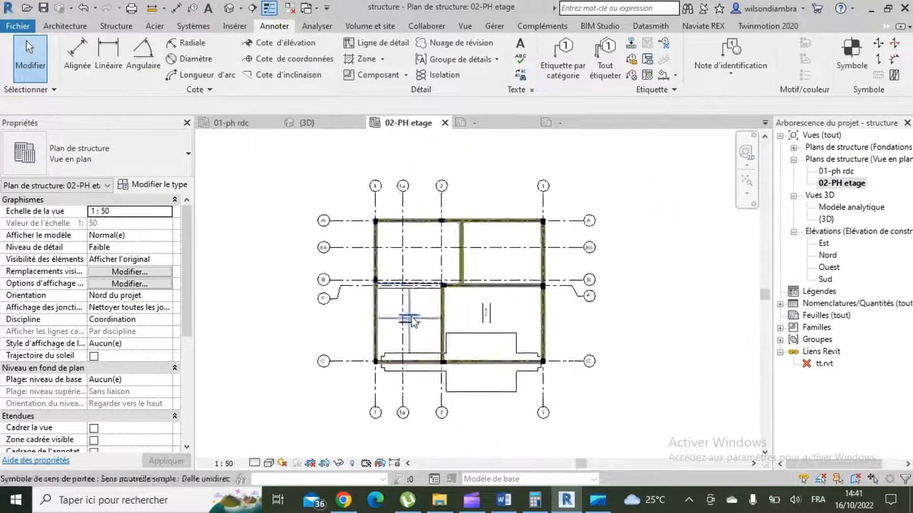
{"action": "scroll", "coordinate": [411, 321], "scroll_direction": "up", "scroll_amount": 5}
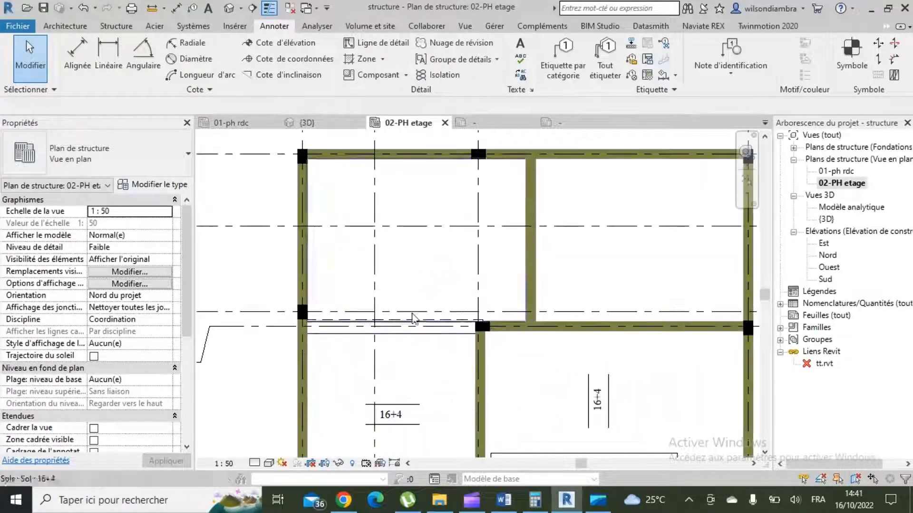
{"action": "scroll", "coordinate": [412, 318], "scroll_direction": "up", "scroll_amount": 3}
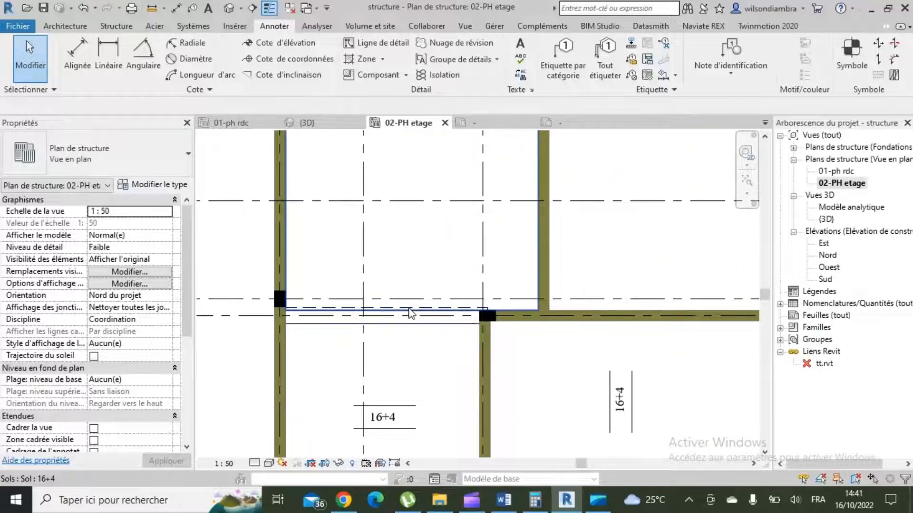
{"action": "left_click", "coordinate": [409, 314]}
{"action": "scroll", "coordinate": [410, 287], "scroll_direction": "up", "scroll_amount": 3}
{"action": "left_click", "coordinate": [587, 63]}
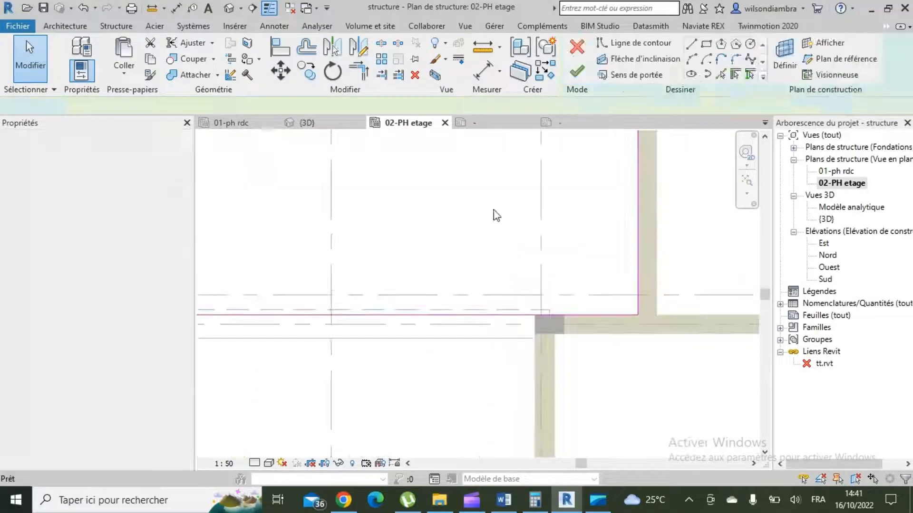
{"action": "scroll", "coordinate": [452, 287], "scroll_direction": "down", "scroll_amount": 2}
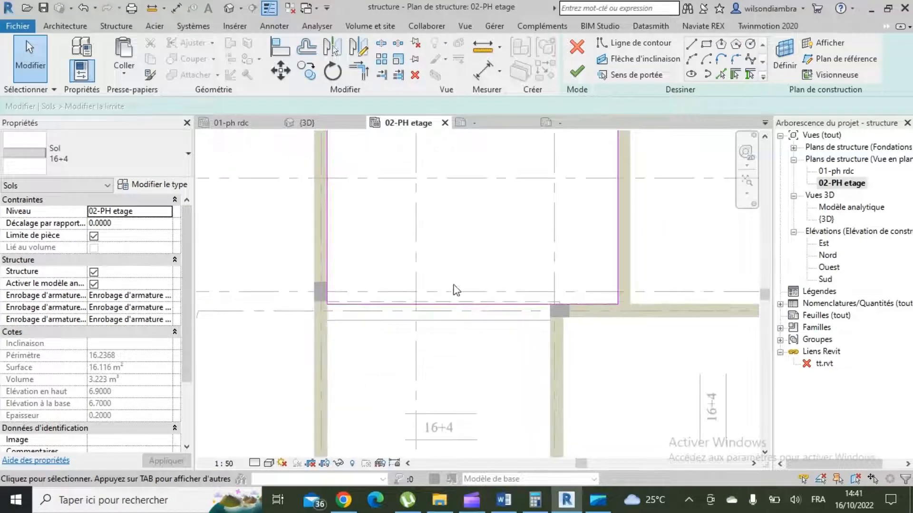
{"action": "scroll", "coordinate": [389, 308], "scroll_direction": "up", "scroll_amount": 2}
{"action": "left_click", "coordinate": [584, 51]}
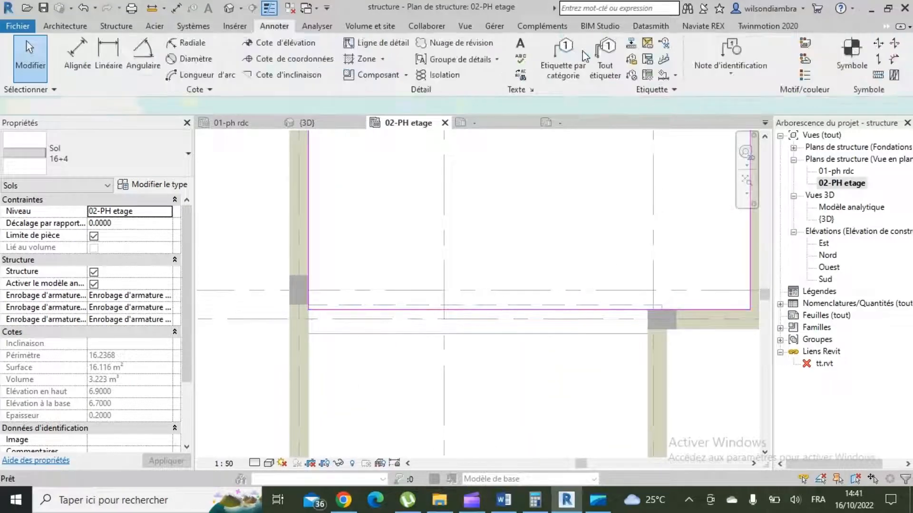
{"action": "key", "text": "Escape"}
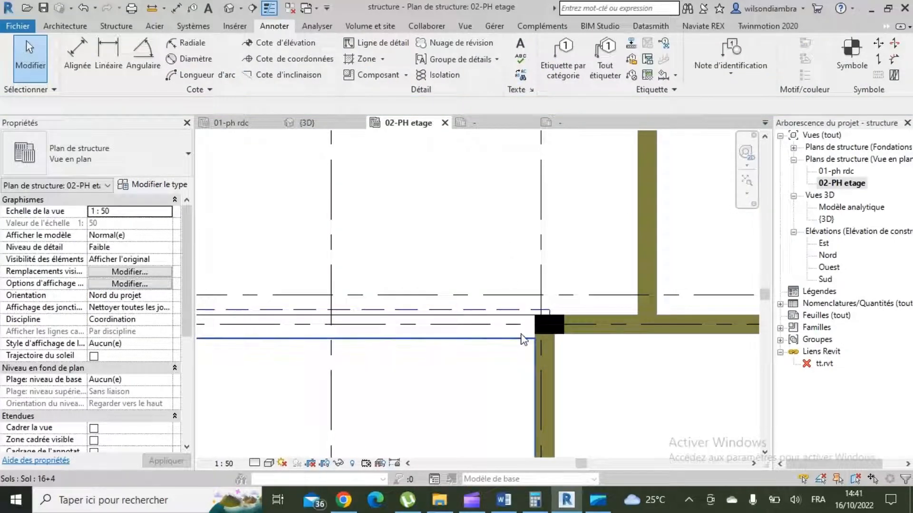
- Pull the grid F beam's end back from the grid 2 column and align the beam's face with the adjoining slab edge
{"action": "left_click", "coordinate": [531, 311]}
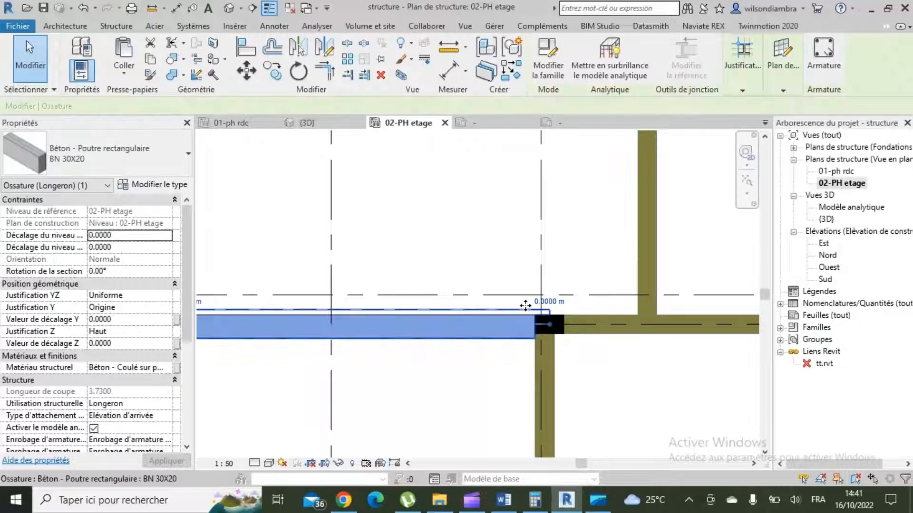
{"action": "scroll", "coordinate": [547, 326], "scroll_direction": "up", "scroll_amount": 1}
{"action": "left_click_drag", "start_coordinate": [549, 325], "coordinate": [493, 323]}
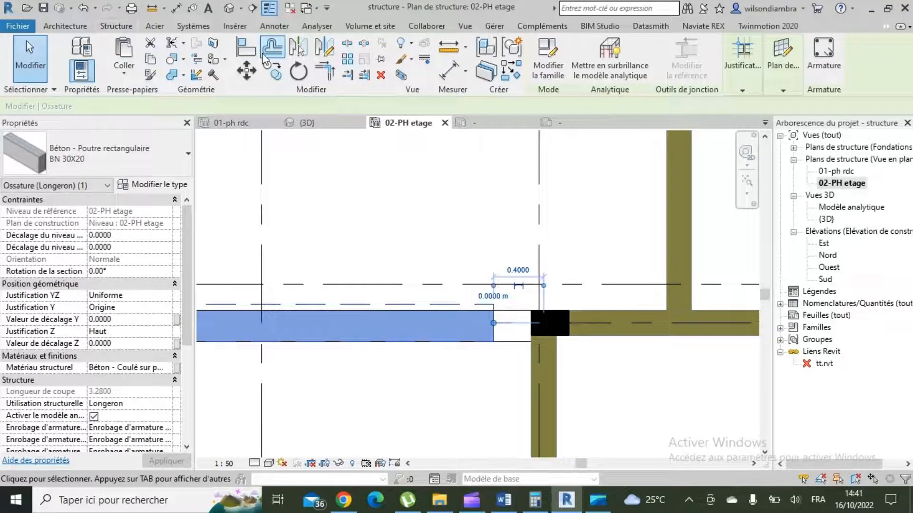
{"action": "left_click", "coordinate": [247, 52]}
{"action": "scroll", "coordinate": [545, 314], "scroll_direction": "up", "scroll_amount": 1}
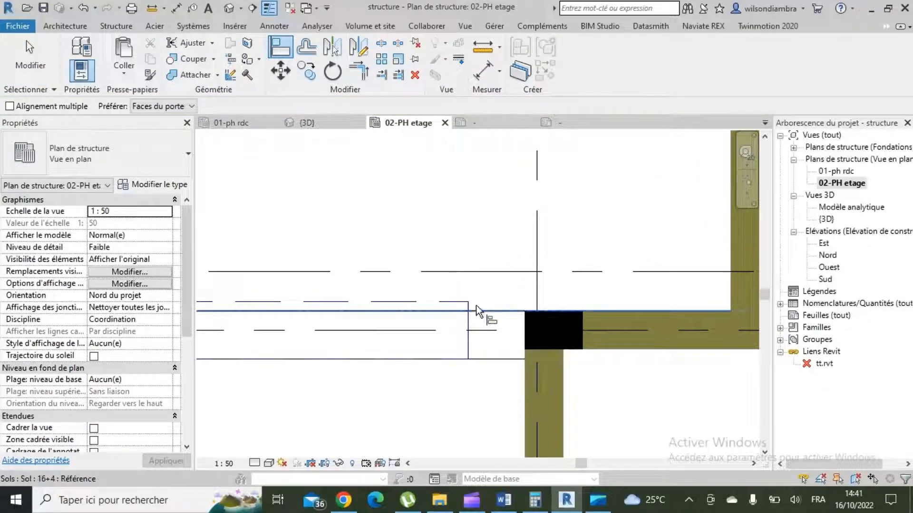
{"action": "left_click", "coordinate": [460, 307]}
{"action": "scroll", "coordinate": [526, 292], "scroll_direction": "down", "scroll_amount": 2}
{"action": "key", "text": "Escape"}
{"action": "key", "text": "Escape"}
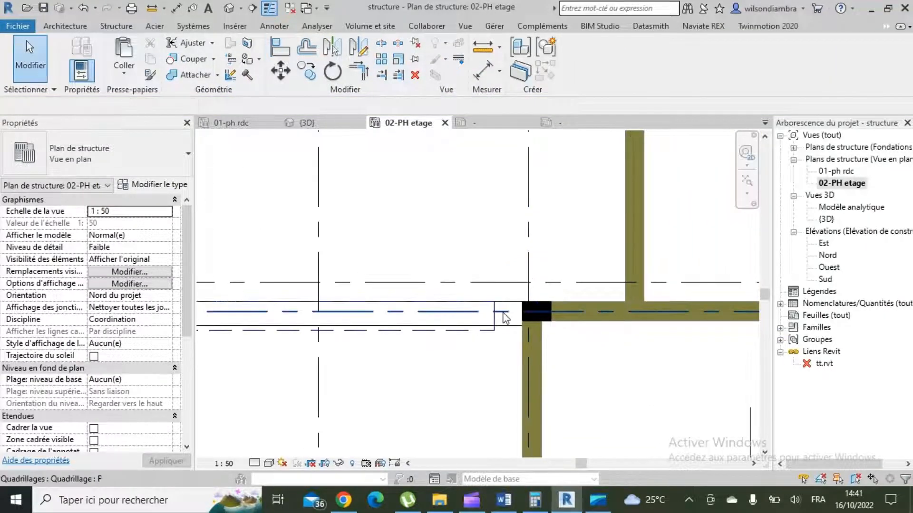
- Extend the free end of the grid F beam back to the column at grid 2
{"action": "left_click", "coordinate": [497, 318]}
{"action": "left_click_drag", "start_coordinate": [494, 316], "coordinate": [527, 317]}
{"action": "key", "text": "Escape"}
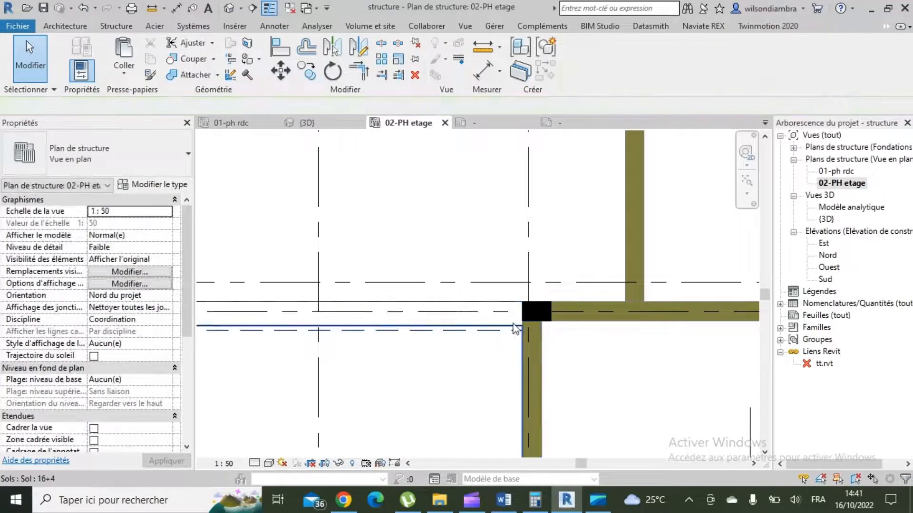
- Edit the boundary of the 16+4 slab between grids F and C so its edge meets the lower face of the BN 30X20 beam
{"action": "left_click", "coordinate": [516, 328]}
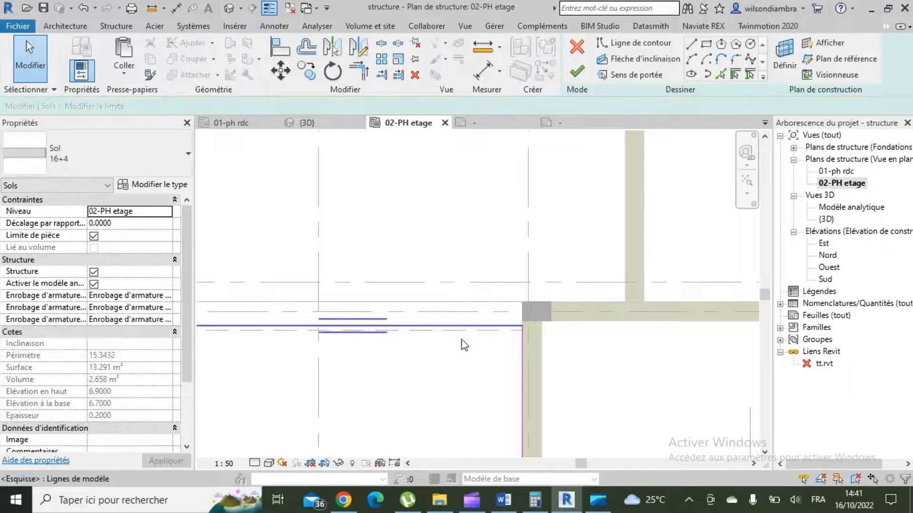
{"action": "scroll", "coordinate": [460, 340], "scroll_direction": "up", "scroll_amount": 2}
{"action": "left_click", "coordinate": [489, 325]}
{"action": "left_click", "coordinate": [578, 76]}
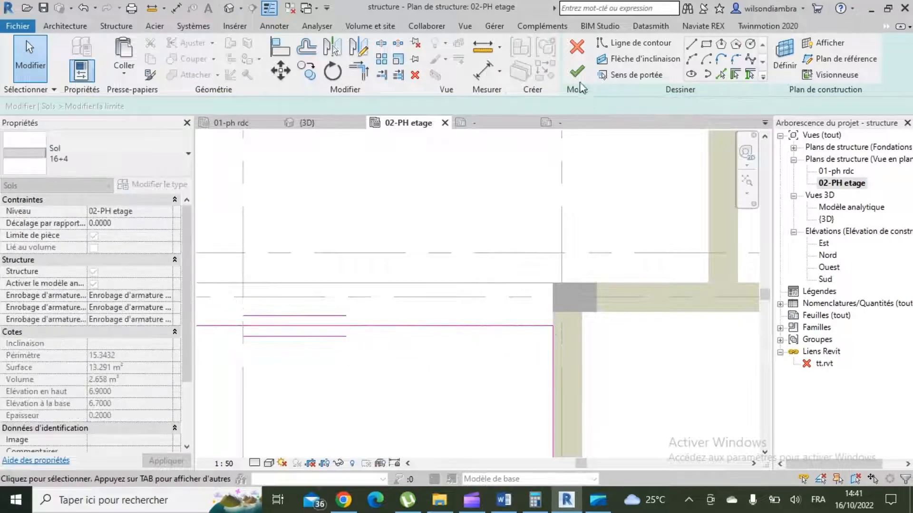
{"action": "scroll", "coordinate": [499, 320], "scroll_direction": "down", "scroll_amount": 3}
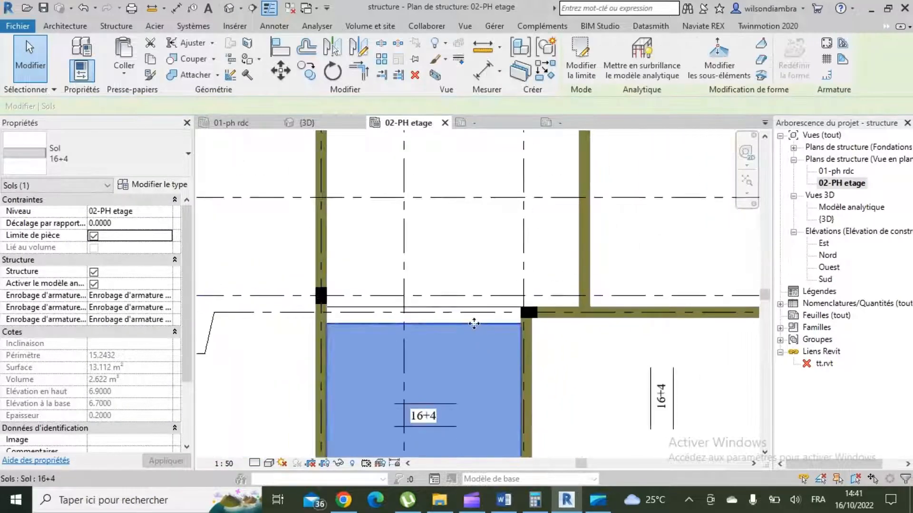
{"action": "left_click", "coordinate": [443, 307]}
{"action": "scroll", "coordinate": [443, 308], "scroll_direction": "up", "scroll_amount": 3}
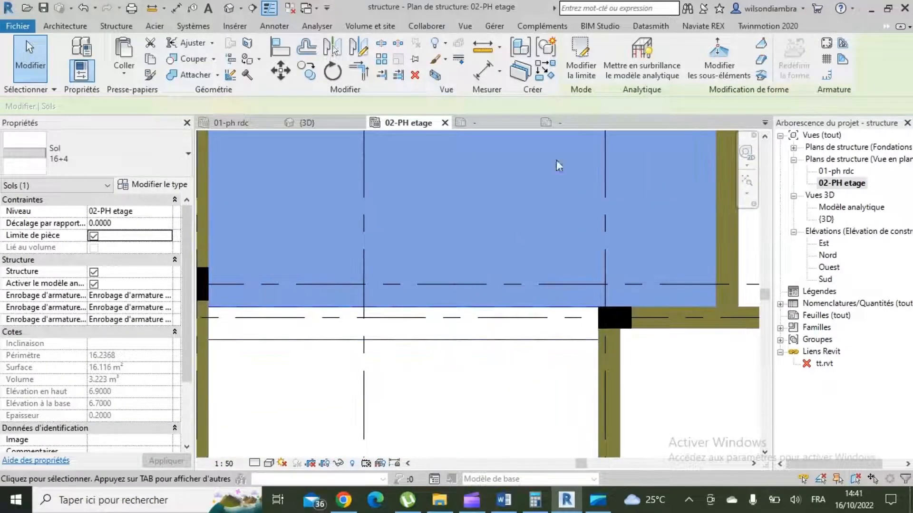
{"action": "left_click", "coordinate": [580, 57]}
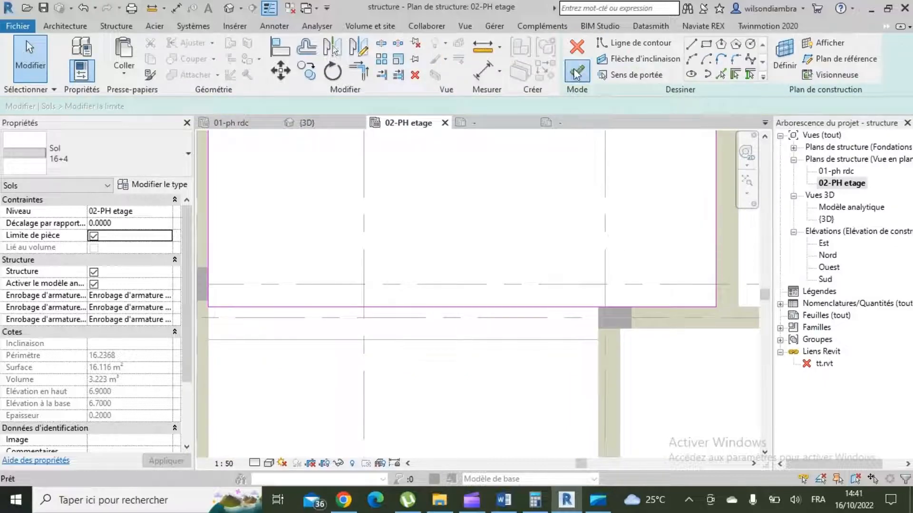
{"action": "left_click", "coordinate": [576, 73]}
{"action": "key", "text": "Escape"}
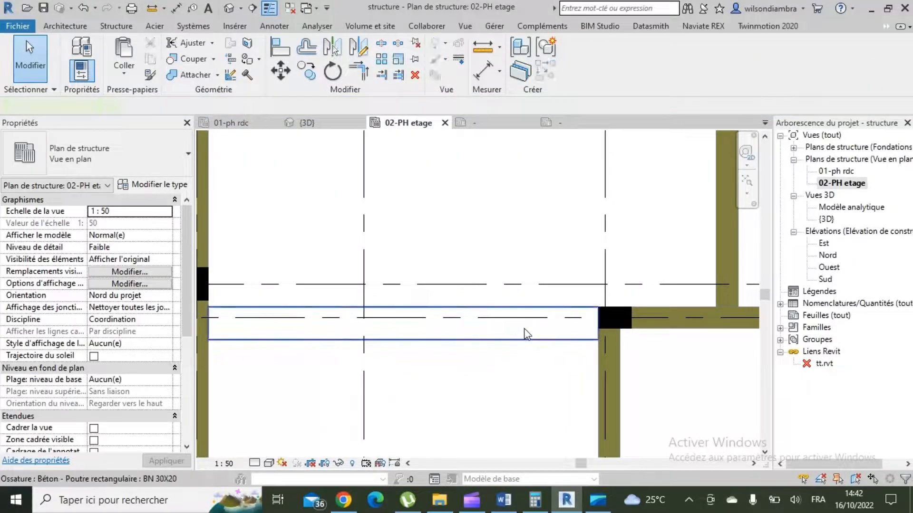
- Duplicate the grid F beam's type as BN 20X20 and set its width b to 0.20
{"action": "left_click", "coordinate": [526, 335]}
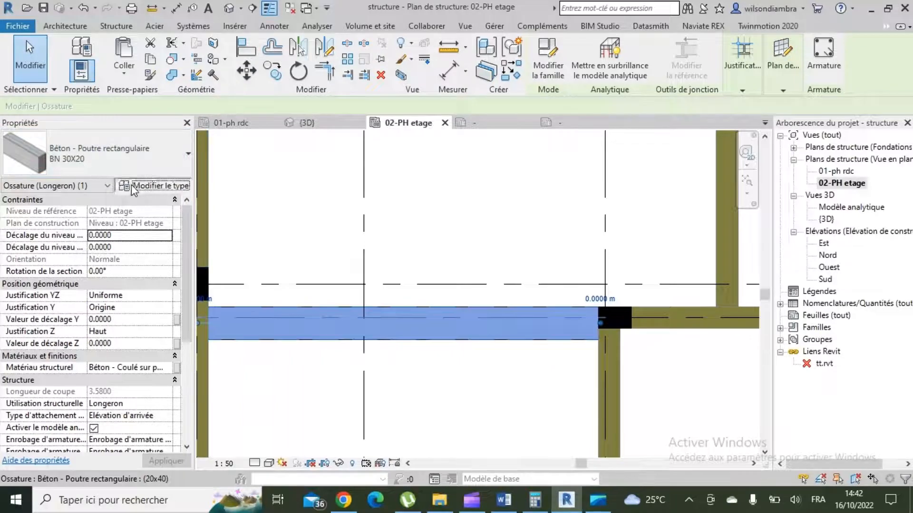
{"action": "left_click", "coordinate": [133, 185]}
{"action": "left_click", "coordinate": [688, 107]}
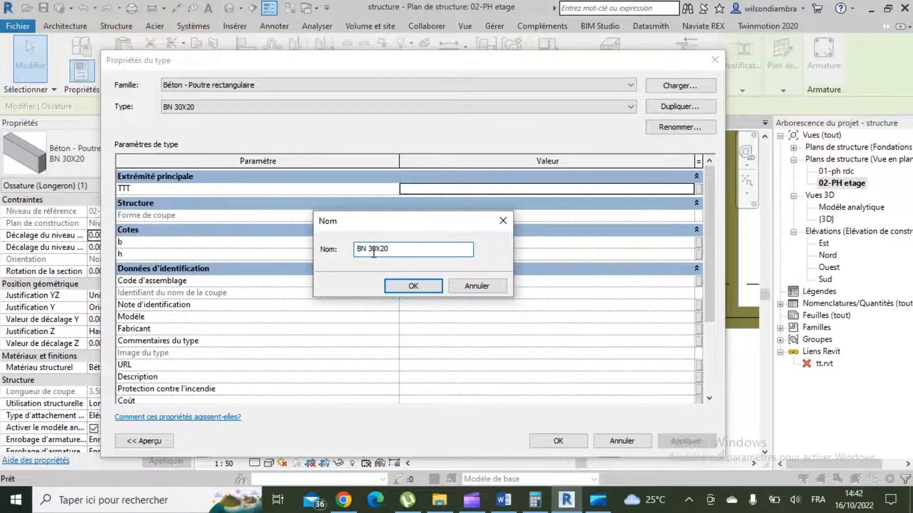
{"action": "left_click", "coordinate": [415, 288]}
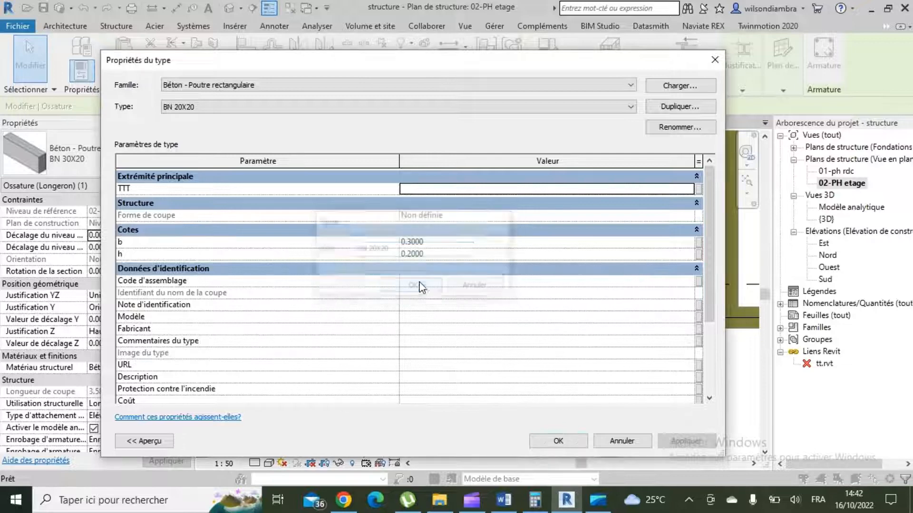
{"action": "left_click", "coordinate": [444, 242]}
{"action": "type", "text": "0"}
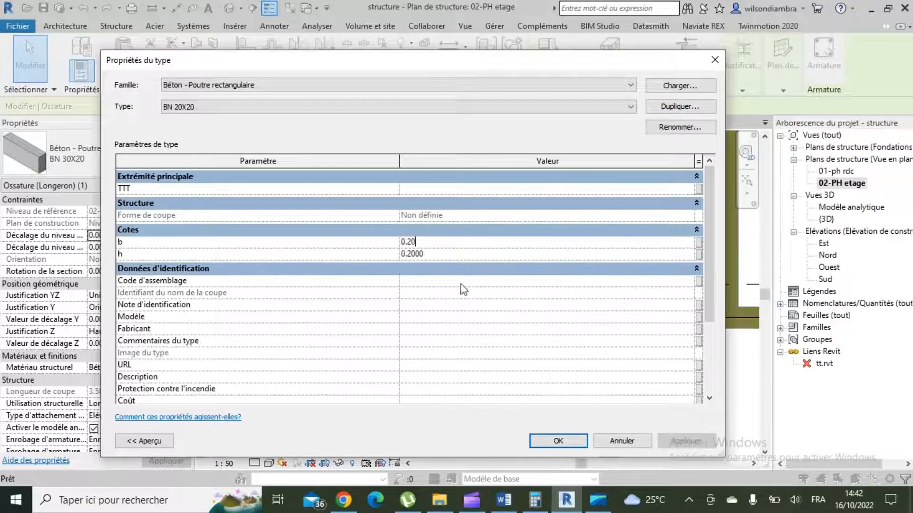
{"action": "left_click", "coordinate": [567, 443]}
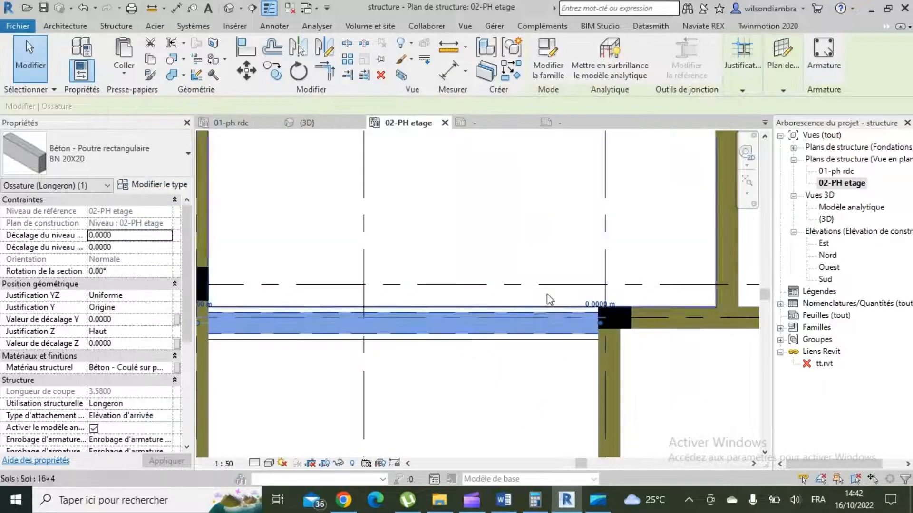
- Move the upper boundary line of the slab between grids F and C to the lower edge of the BN 20X20 beam
{"action": "left_click", "coordinate": [583, 341]}
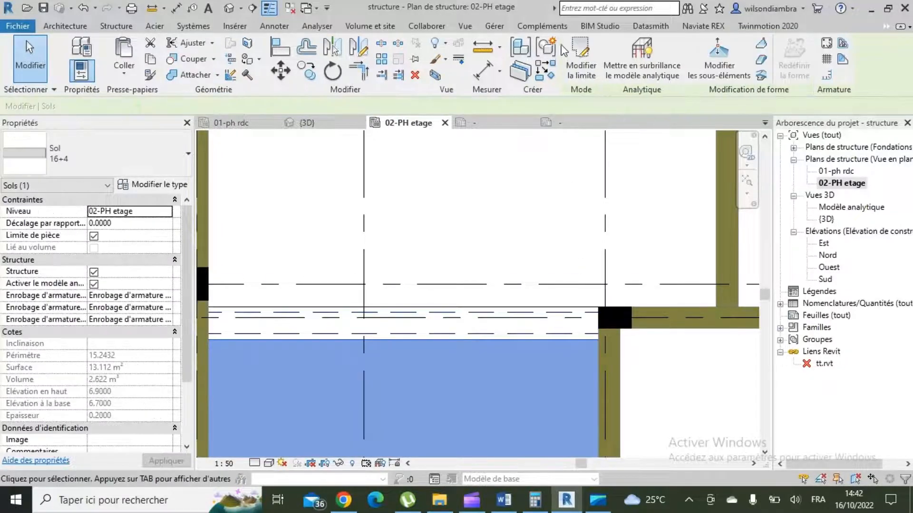
{"action": "left_click", "coordinate": [580, 61]}
{"action": "scroll", "coordinate": [370, 335], "scroll_direction": "up", "scroll_amount": 1}
{"action": "scroll", "coordinate": [385, 343], "scroll_direction": "up", "scroll_amount": 1}
{"action": "left_click", "coordinate": [402, 333]}
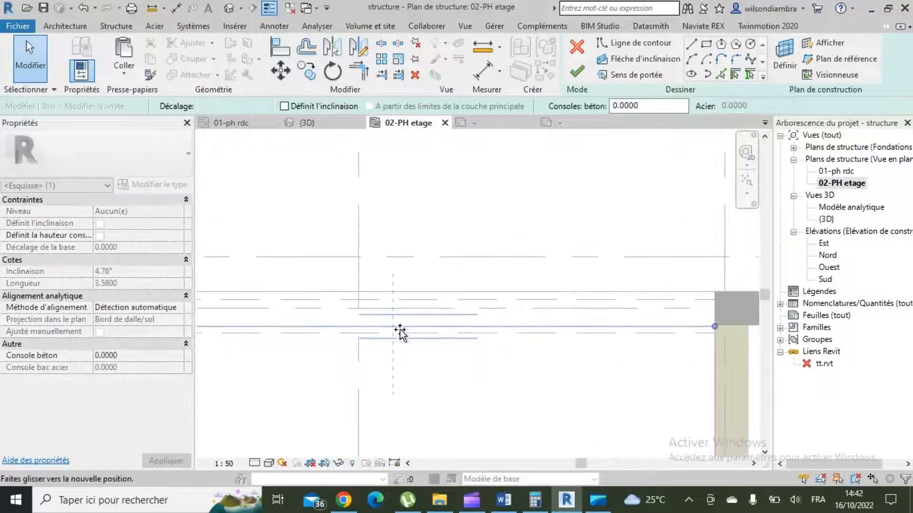
{"action": "left_click", "coordinate": [575, 74]}
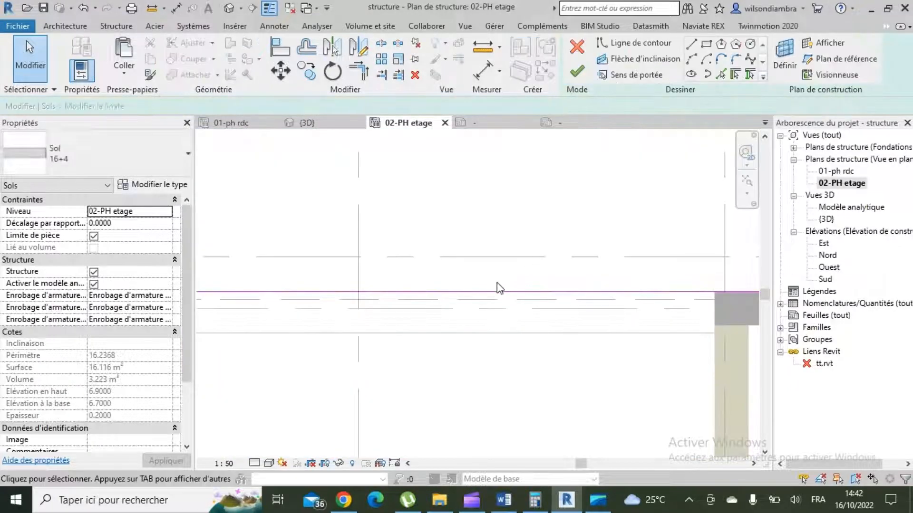
- Move the lower boundary line of the slab between grids A and F to the upper edge of the BN 20X20 beam
{"action": "left_click", "coordinate": [497, 299]}
{"action": "left_click", "coordinate": [499, 271]}
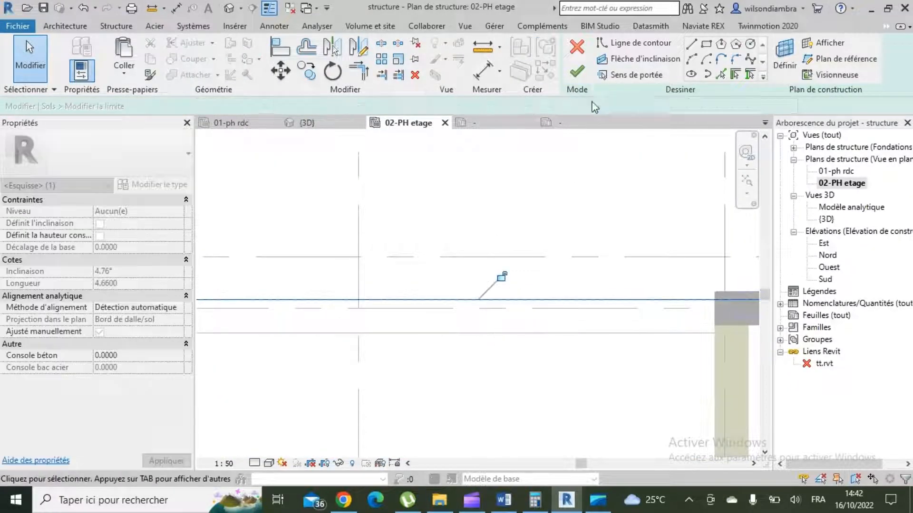
{"action": "left_click", "coordinate": [500, 271]}
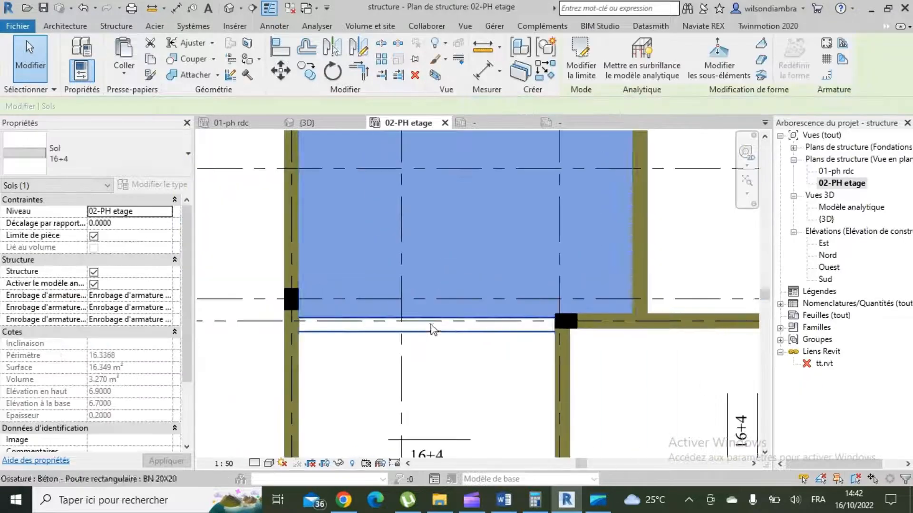
{"action": "scroll", "coordinate": [431, 329], "scroll_direction": "down", "scroll_amount": 4}
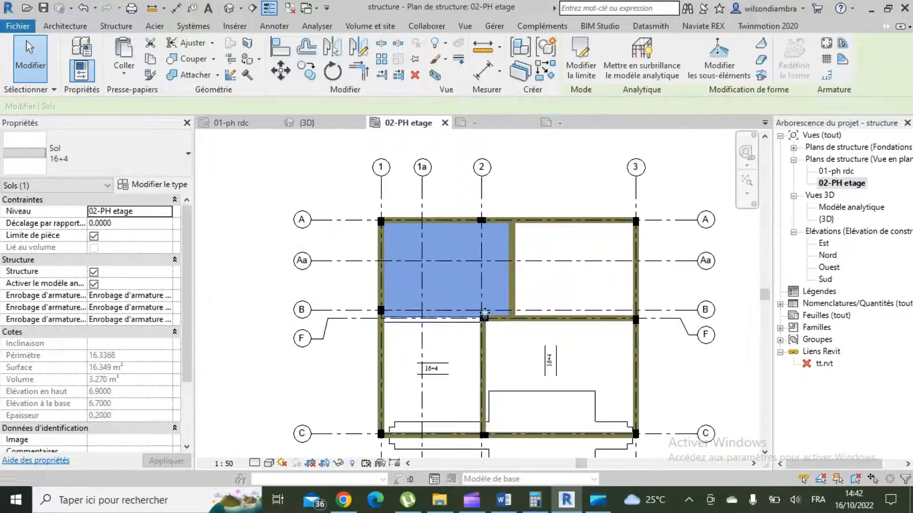
{"action": "key", "text": "Escape"}
- Place a span direction symbol in each of the two slabs between grids A and F
{"action": "scroll", "coordinate": [500, 266], "scroll_direction": "up", "scroll_amount": 3}
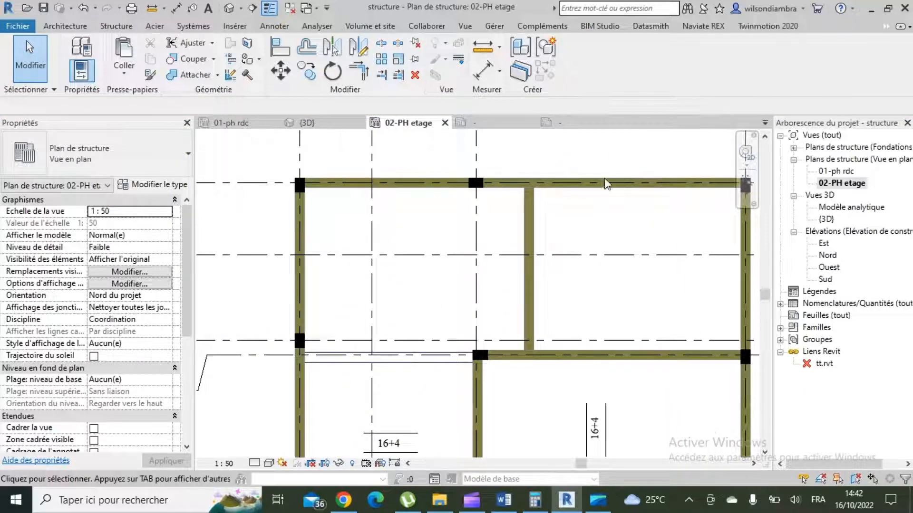
{"action": "scroll", "coordinate": [604, 183], "scroll_direction": "down", "scroll_amount": 3}
{"action": "left_click", "coordinate": [297, 27]}
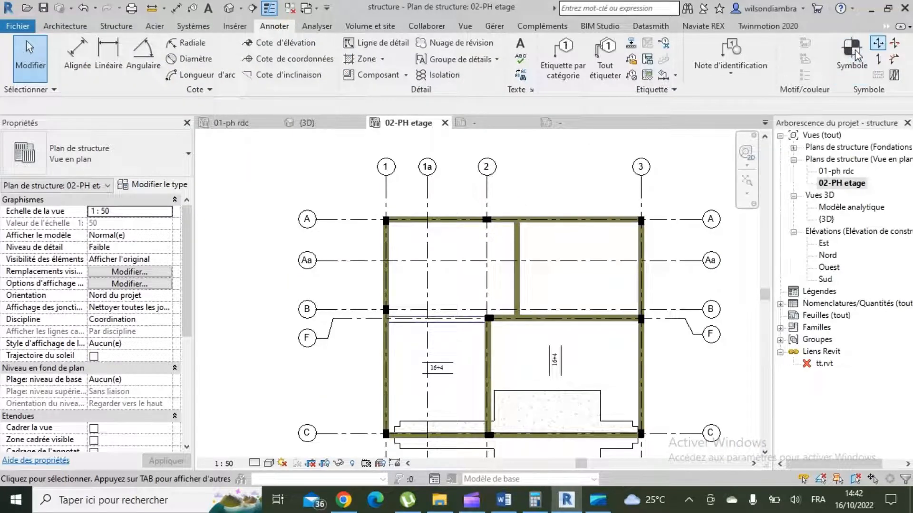
{"action": "scroll", "coordinate": [454, 220], "scroll_direction": "up", "scroll_amount": 1}
{"action": "left_click", "coordinate": [453, 219]}
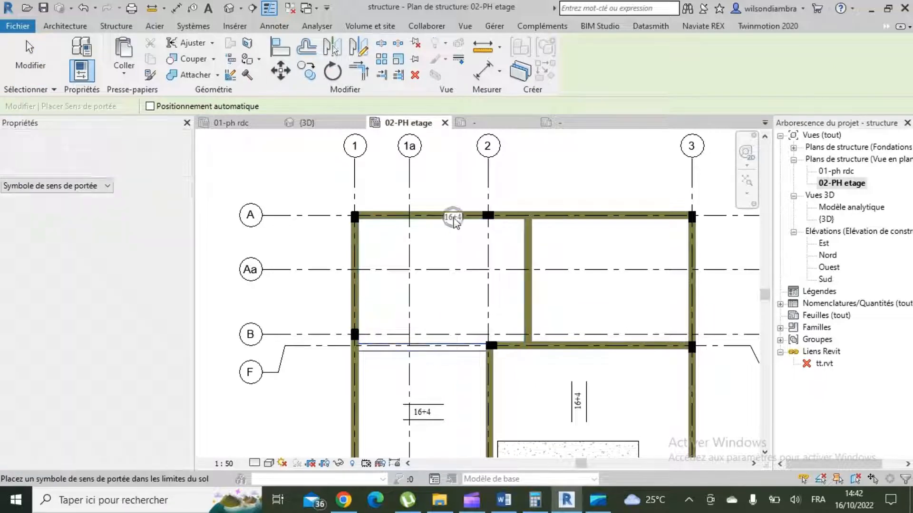
{"action": "left_click", "coordinate": [446, 281]}
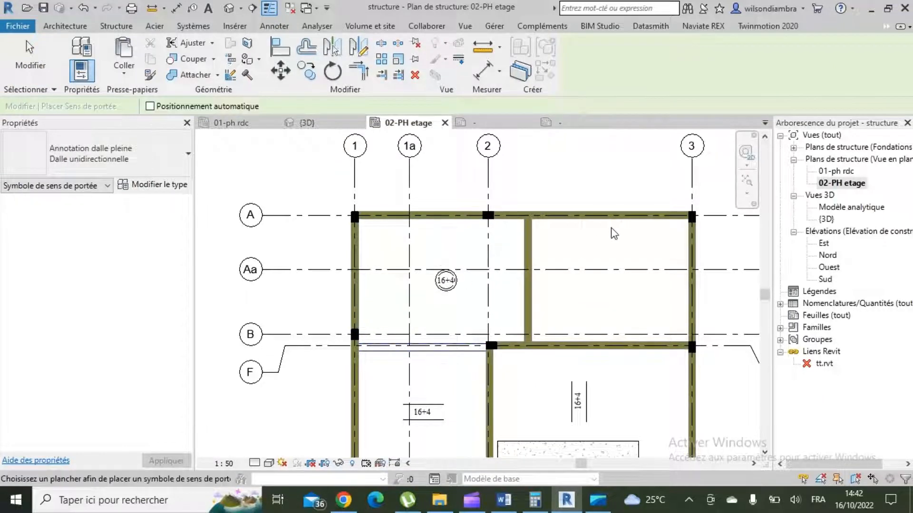
{"action": "left_click", "coordinate": [618, 227]}
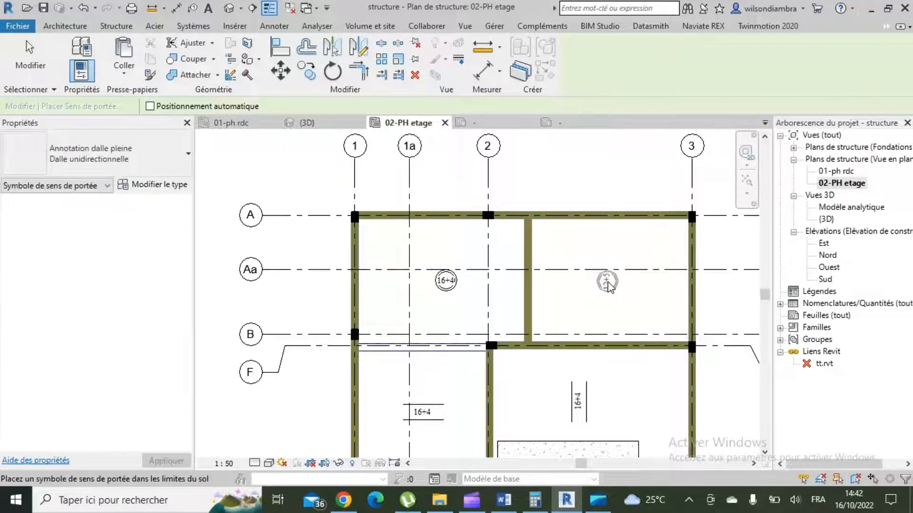
{"action": "left_click", "coordinate": [603, 280]}
{"action": "key", "text": "Escape"}
{"action": "key", "text": "Escape"}
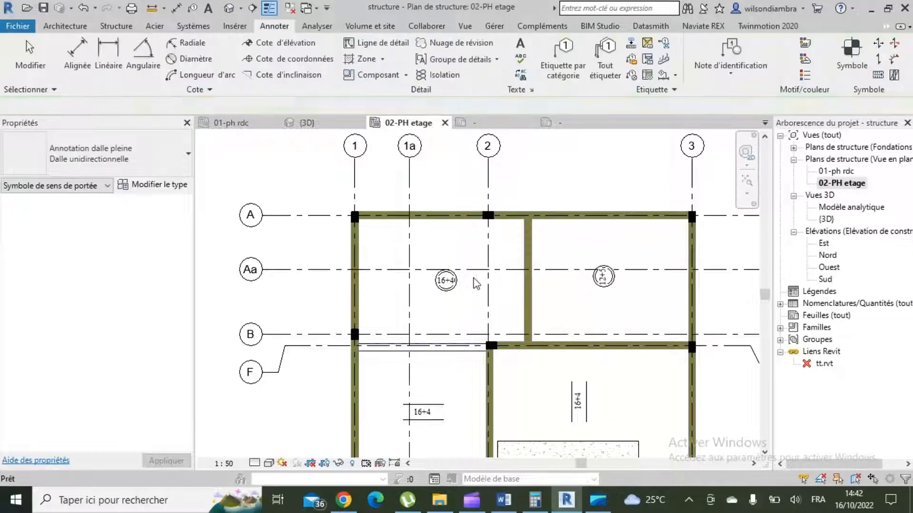
- Change the span direction symbols of both slabs between grids A and F to Sens poutrelle simple : Dalle unidirectionnelle
{"action": "left_click", "coordinate": [446, 281]}
{"action": "left_click", "coordinate": [95, 153]}
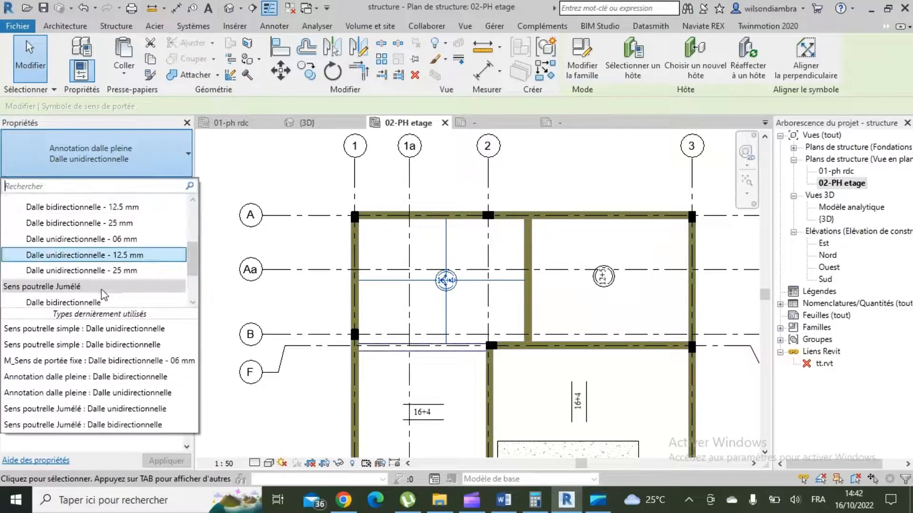
{"action": "left_click", "coordinate": [107, 299]}
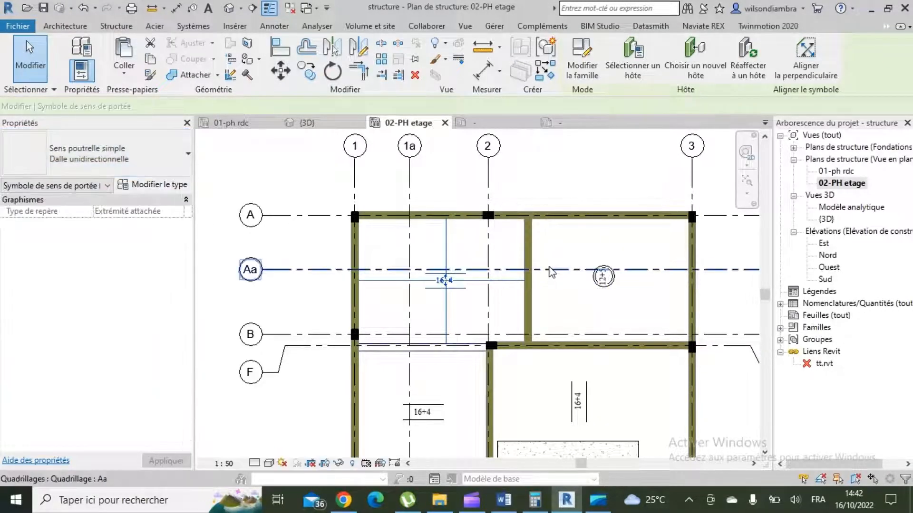
{"action": "left_click", "coordinate": [95, 153]}
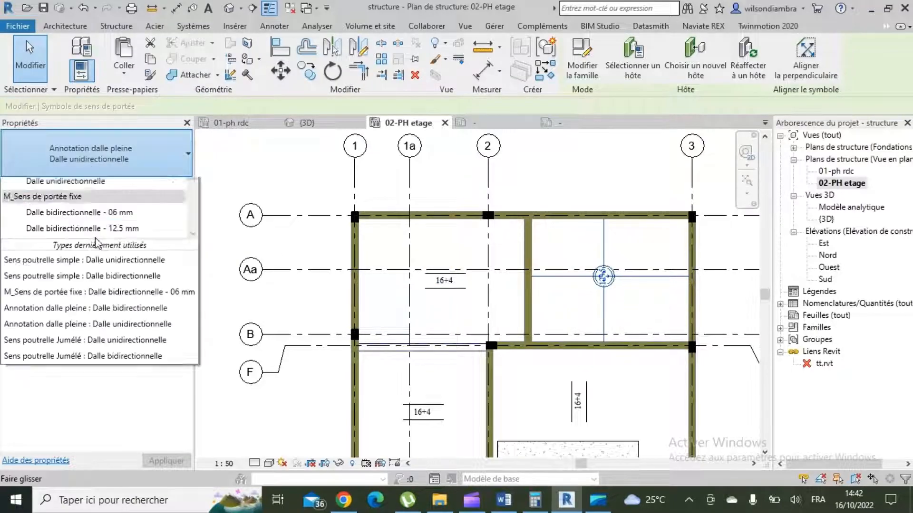
{"action": "scroll", "coordinate": [88, 276], "scroll_direction": "down", "scroll_amount": 2}
{"action": "left_click", "coordinate": [86, 299]}
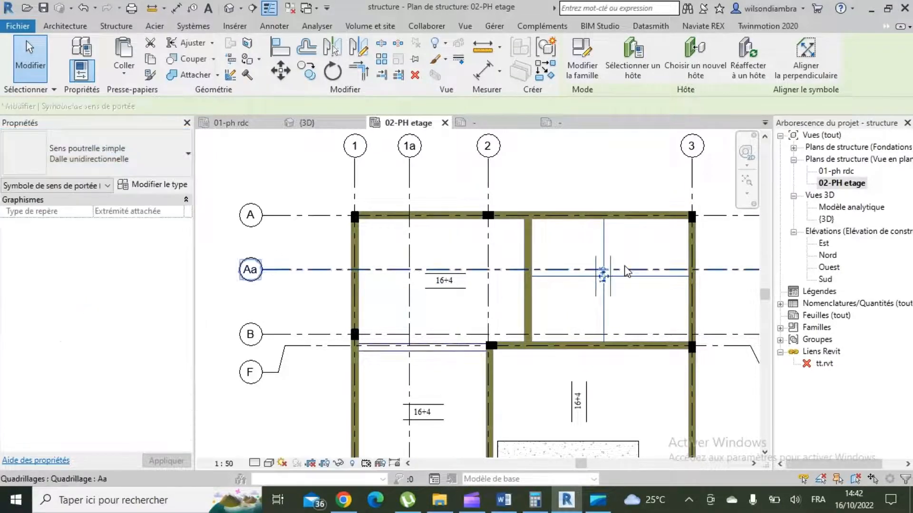
{"action": "key", "text": "Escape"}
- Measure the clear distance between the grid A and grid F beams across the 12+5 slab
{"action": "scroll", "coordinate": [524, 303], "scroll_direction": "down", "scroll_amount": 2}
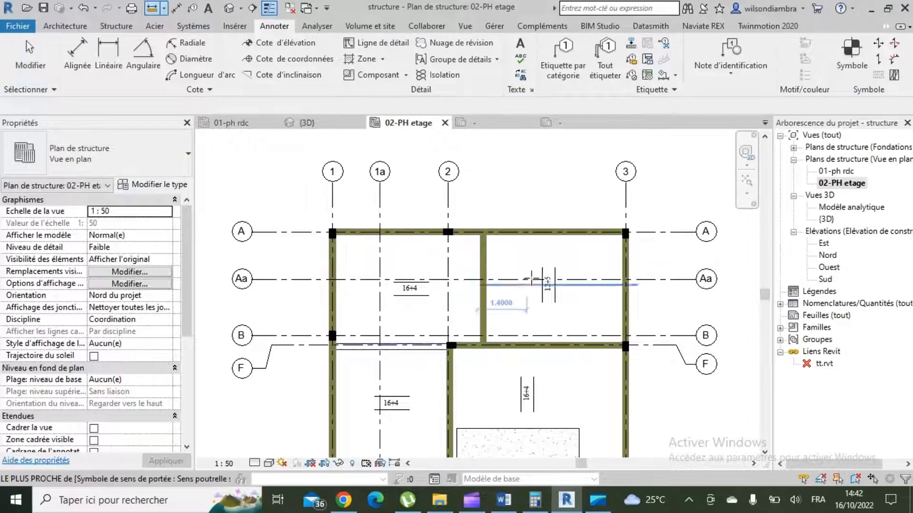
{"action": "scroll", "coordinate": [539, 264], "scroll_direction": "down", "scroll_amount": 1}
{"action": "left_click", "coordinate": [538, 239]}
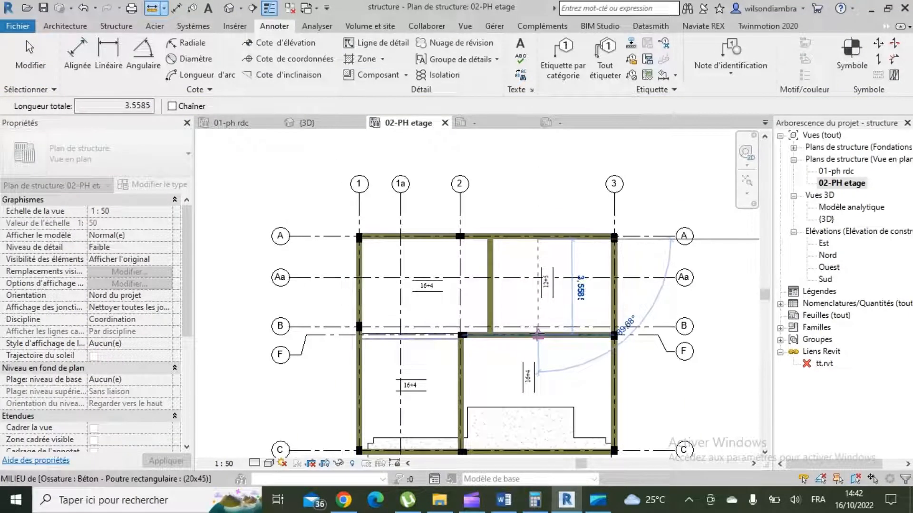
{"action": "scroll", "coordinate": [539, 332], "scroll_direction": "up", "scroll_amount": 3}
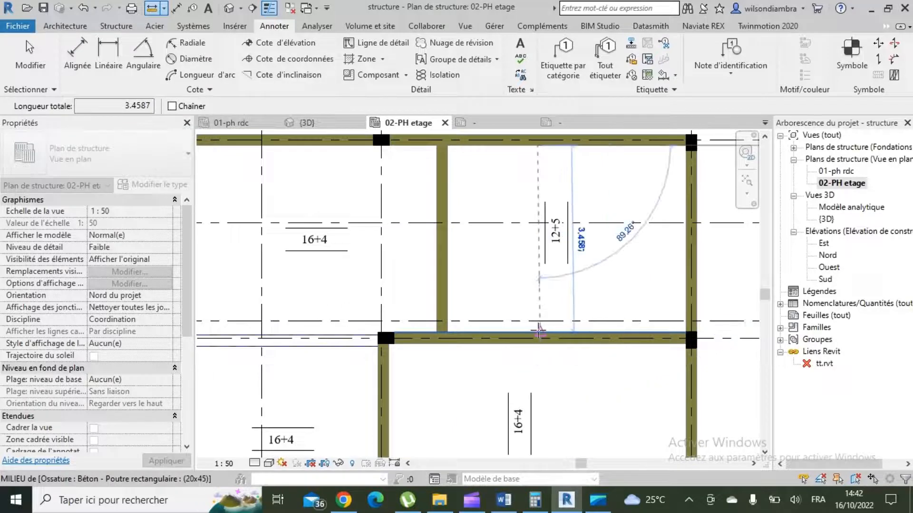
{"action": "key", "text": "Escape"}
{"action": "key", "text": "Escape"}
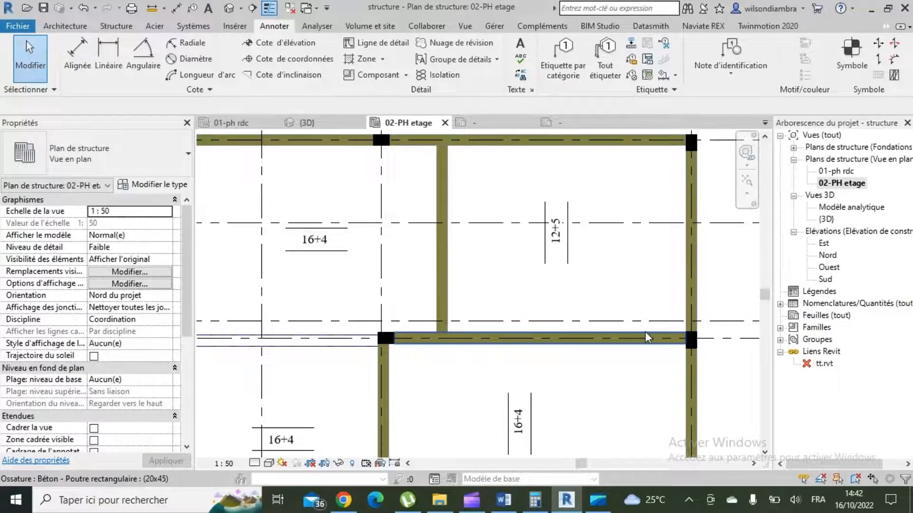
- Change the floor type of the 12+5 slab between grids A and F to 16+4
{"action": "key", "text": "Tab"}
{"action": "key", "text": "Tab"}
{"action": "key", "text": "Tab"}
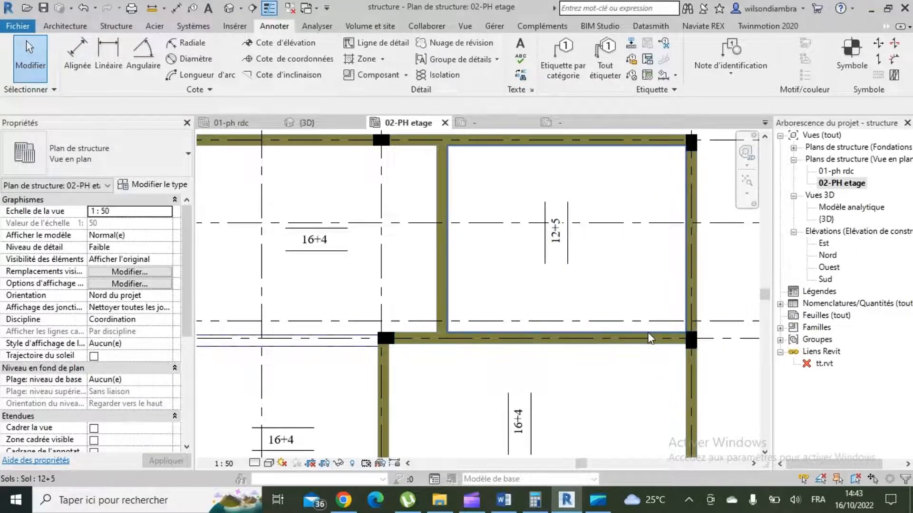
{"action": "left_click", "coordinate": [648, 333]}
{"action": "left_click", "coordinate": [95, 153]}
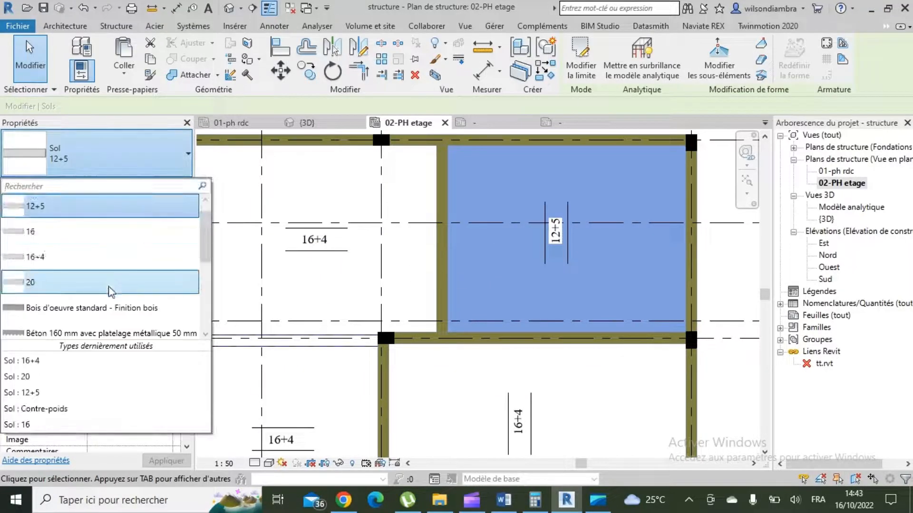
{"action": "left_click", "coordinate": [111, 263]}
{"action": "scroll", "coordinate": [515, 339], "scroll_direction": "down", "scroll_amount": 2}
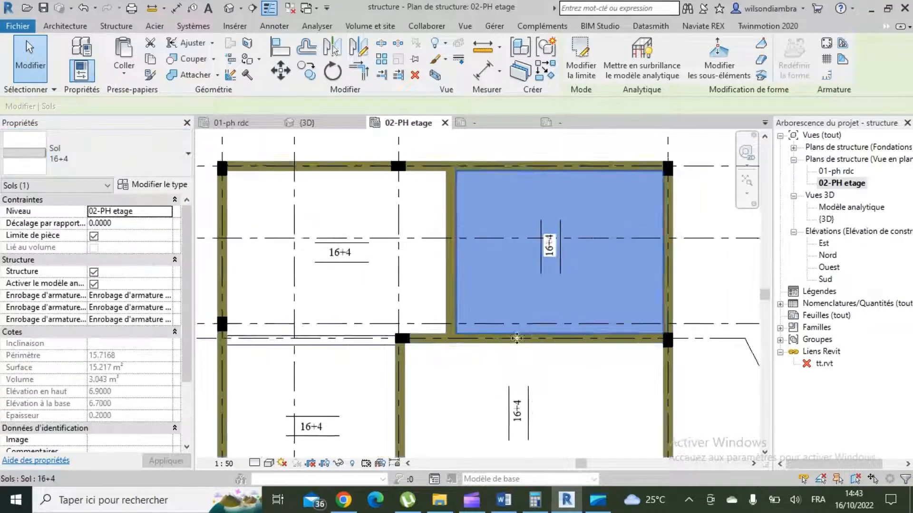
{"action": "key", "text": "Escape"}
- Tag all untagged structural framing in the view with the Annotation poutre : Encadré tag, horizontal and without leaders
{"action": "scroll", "coordinate": [345, 241], "scroll_direction": "up", "scroll_amount": 2}
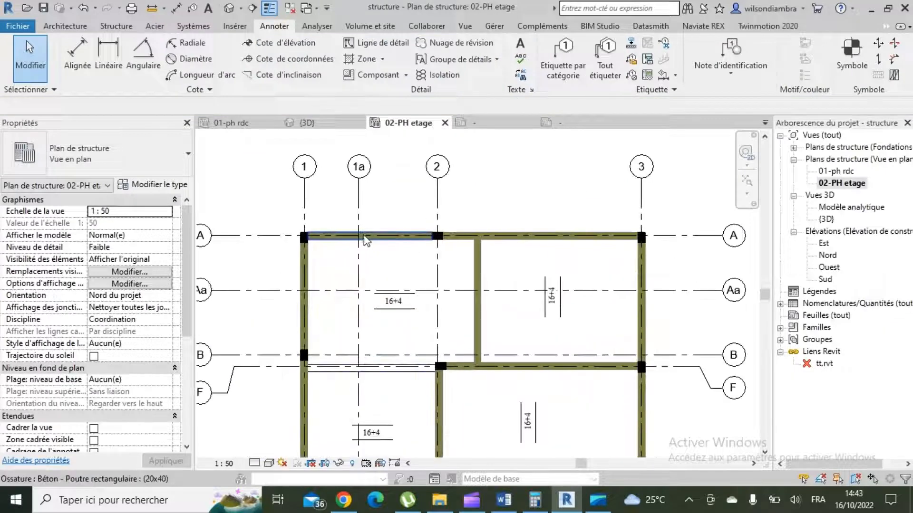
{"action": "scroll", "coordinate": [367, 215], "scroll_direction": "down", "scroll_amount": 1}
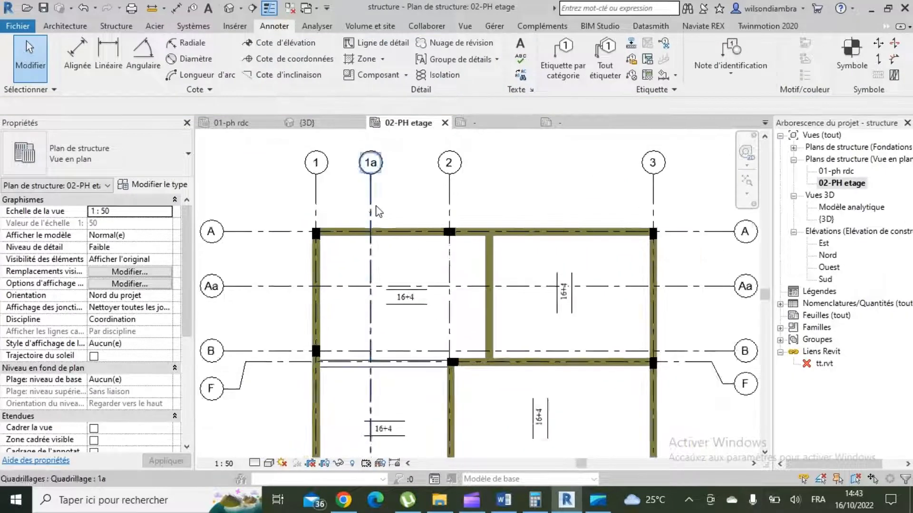
{"action": "scroll", "coordinate": [379, 202], "scroll_direction": "up", "scroll_amount": 2}
{"action": "left_click", "coordinate": [602, 70]}
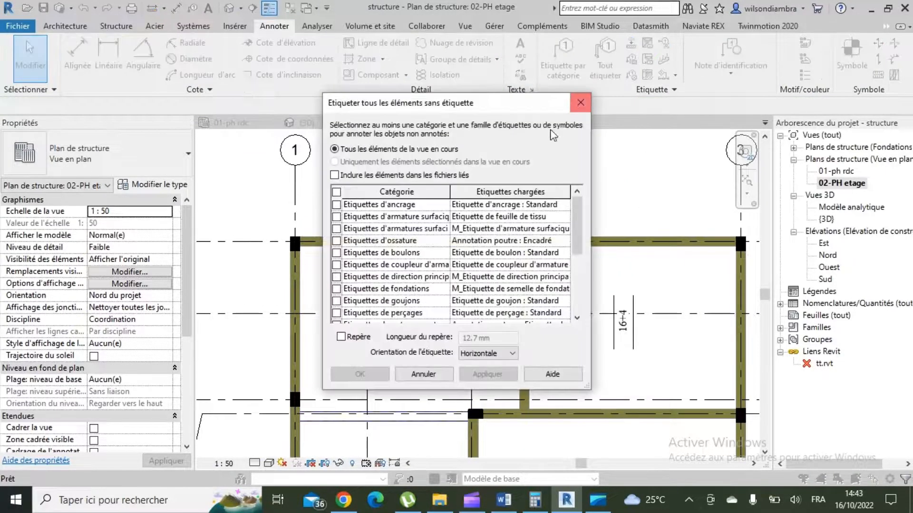
{"action": "scroll", "coordinate": [345, 291], "scroll_direction": "down", "scroll_amount": 2}
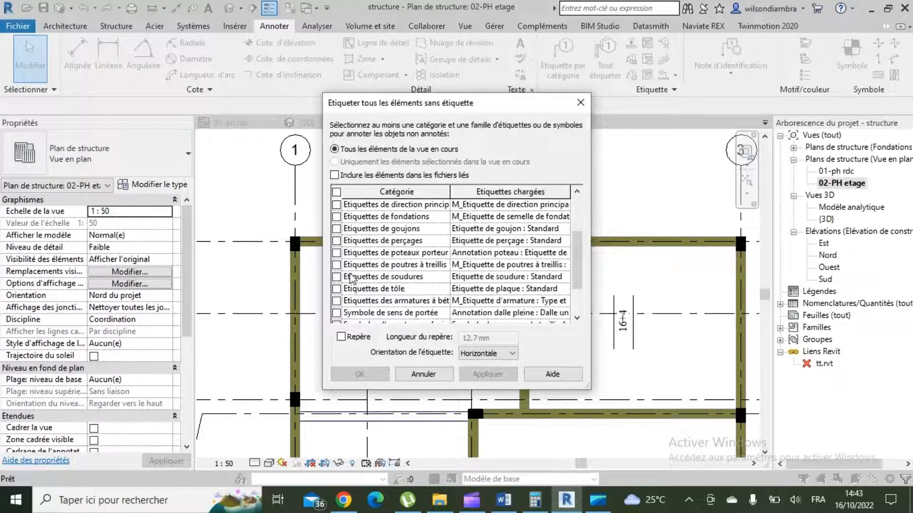
{"action": "scroll", "coordinate": [352, 274], "scroll_direction": "up", "scroll_amount": 2}
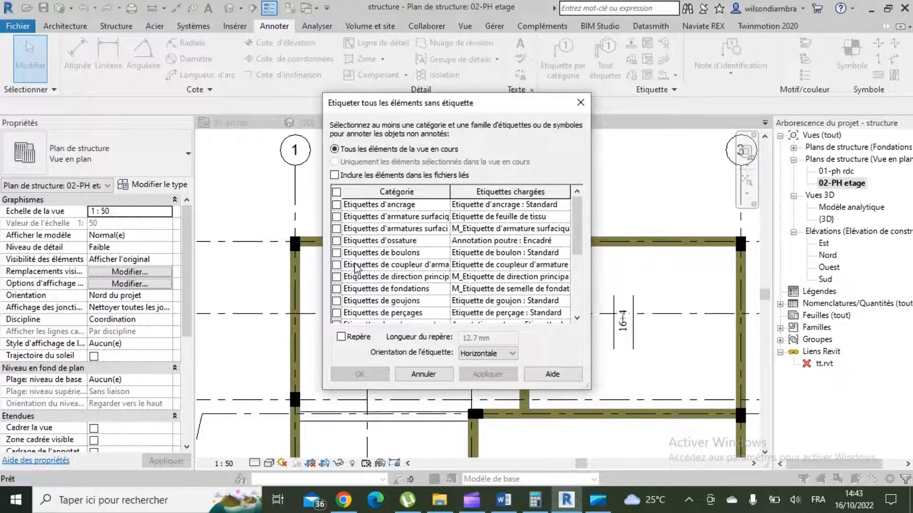
{"action": "left_click", "coordinate": [336, 241]}
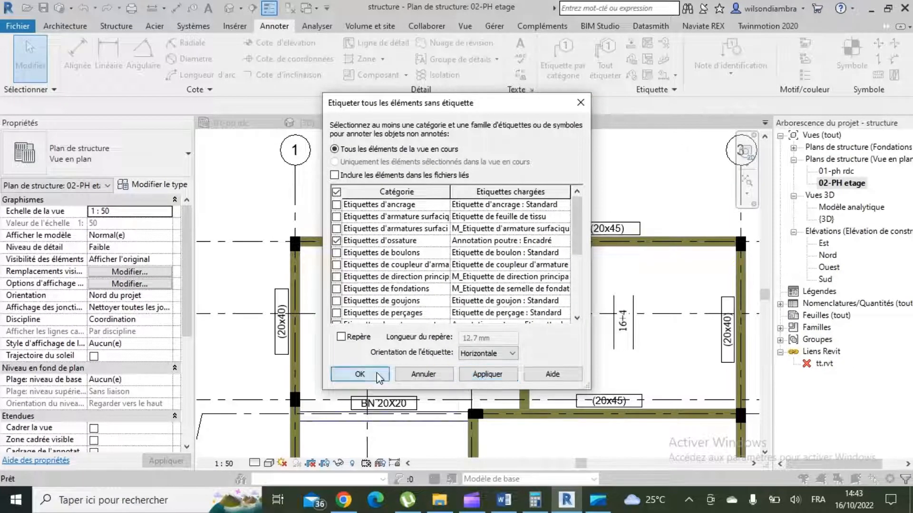
{"action": "left_click", "coordinate": [360, 374]}
- Select all occurrences of the framed beam tag and change them to the Annotation poutre Standard type
{"action": "left_click", "coordinate": [607, 229]}
{"action": "right_click", "coordinate": [588, 187]}
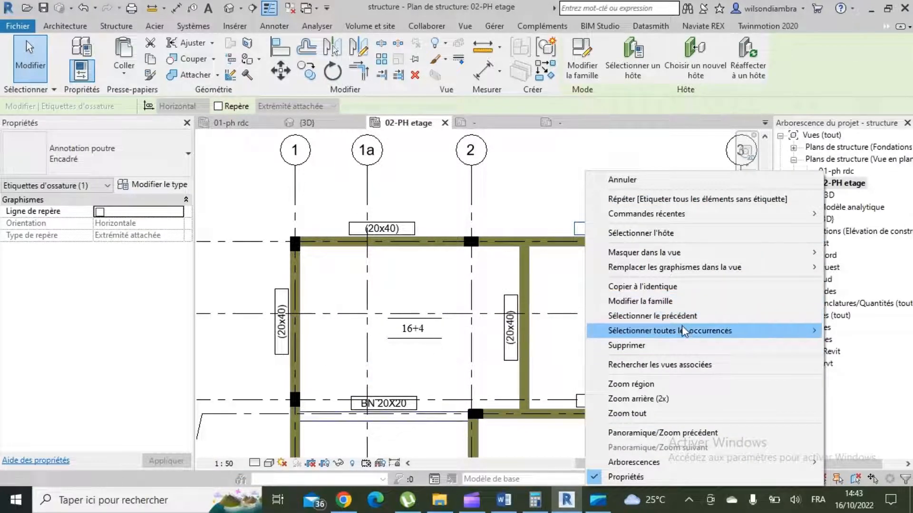
{"action": "mouse_move", "coordinate": [685, 330]}
{"action": "left_click", "coordinate": [504, 329]}
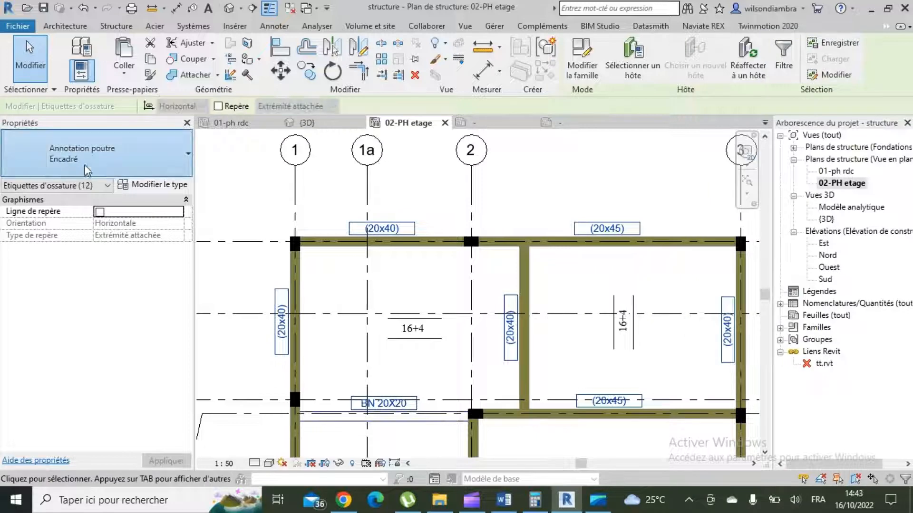
{"action": "left_click", "coordinate": [95, 157]}
{"action": "left_click", "coordinate": [83, 234]}
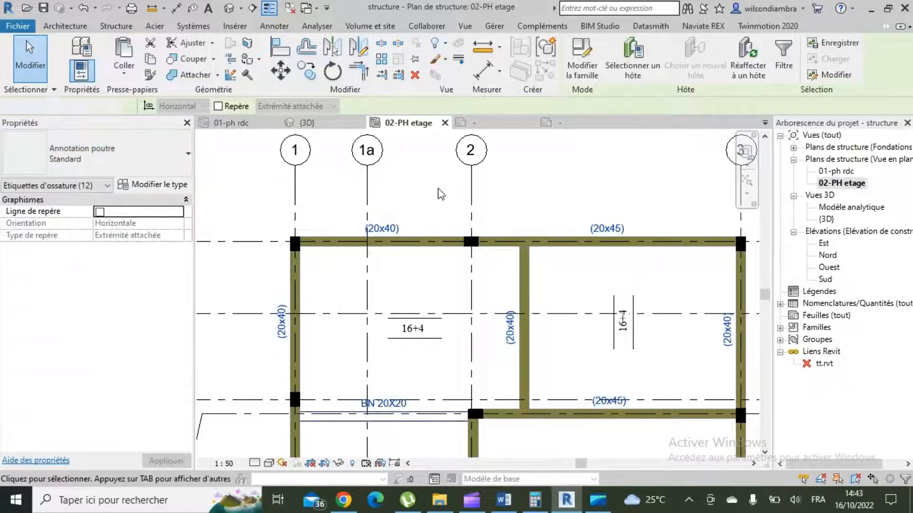
{"action": "left_click", "coordinate": [438, 193]}
- Set the Identifiant of the grid A beam between grids 1 and 2 to A2.1
{"action": "left_click", "coordinate": [420, 243]}
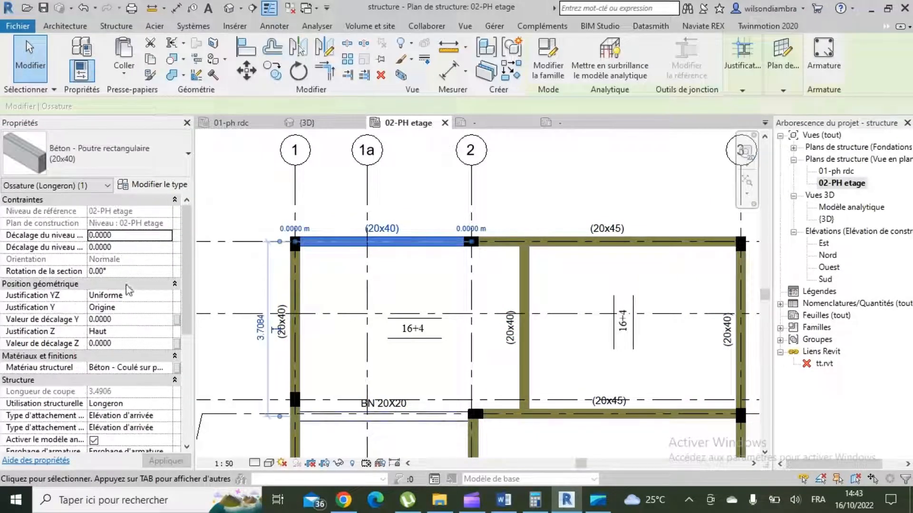
{"action": "scroll", "coordinate": [119, 354], "scroll_direction": "down", "scroll_amount": 5}
{"action": "left_click", "coordinate": [109, 393]}
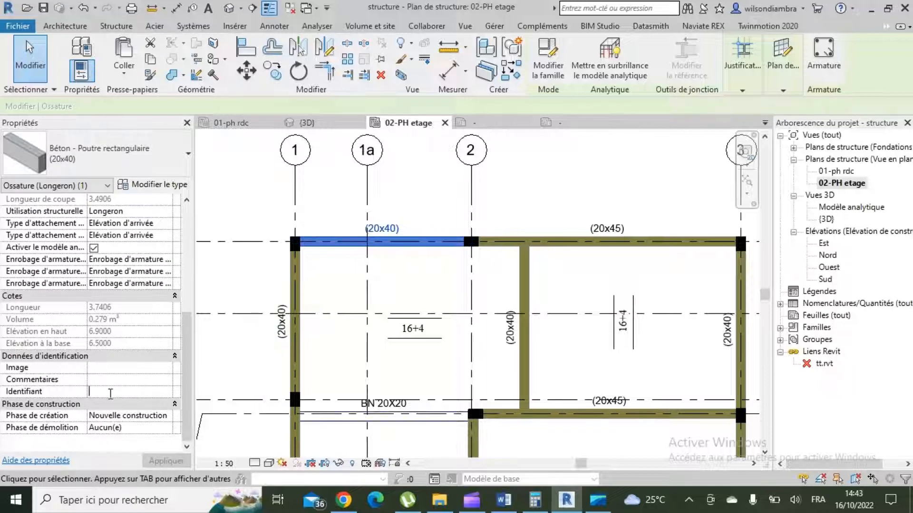
{"action": "type", "text": "A2.1"}
{"action": "key", "text": "Return"}
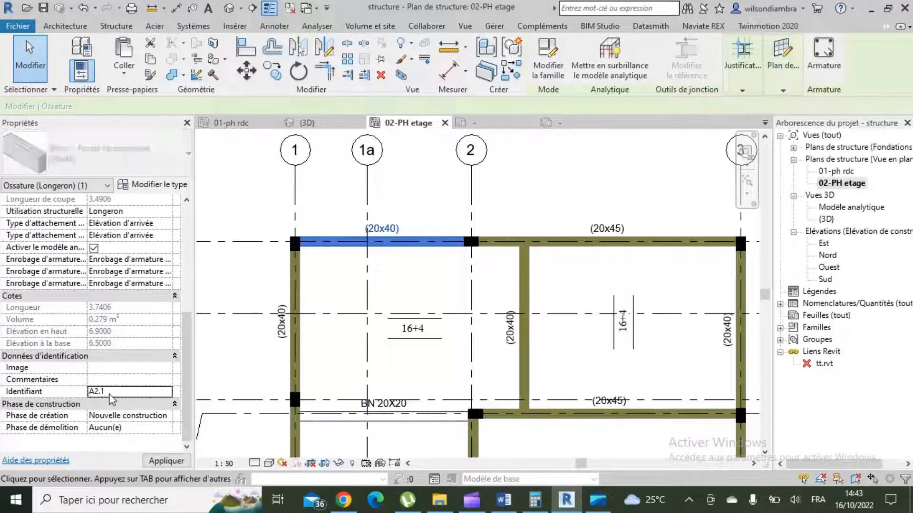
- Set the Identifiant of the grid A beam between grids 2 and 3 to A2.2
{"action": "left_click", "coordinate": [643, 232]}
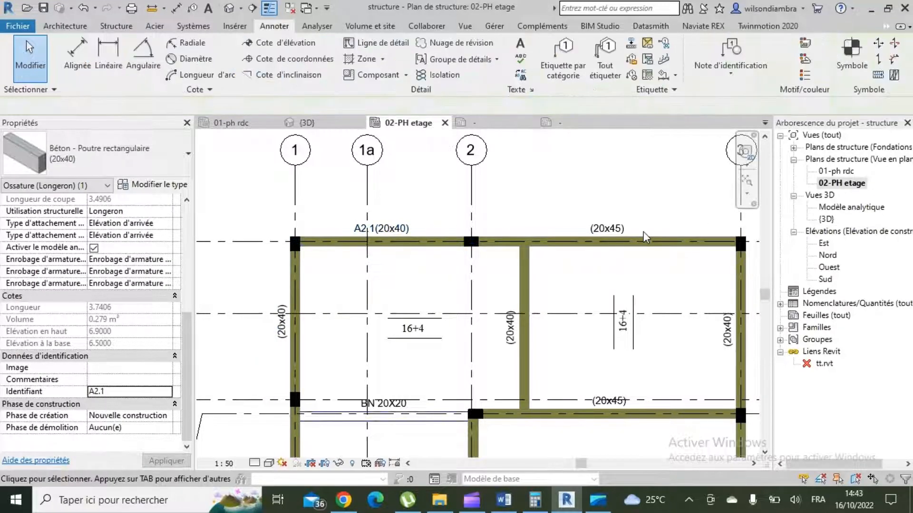
{"action": "left_click", "coordinate": [647, 242]}
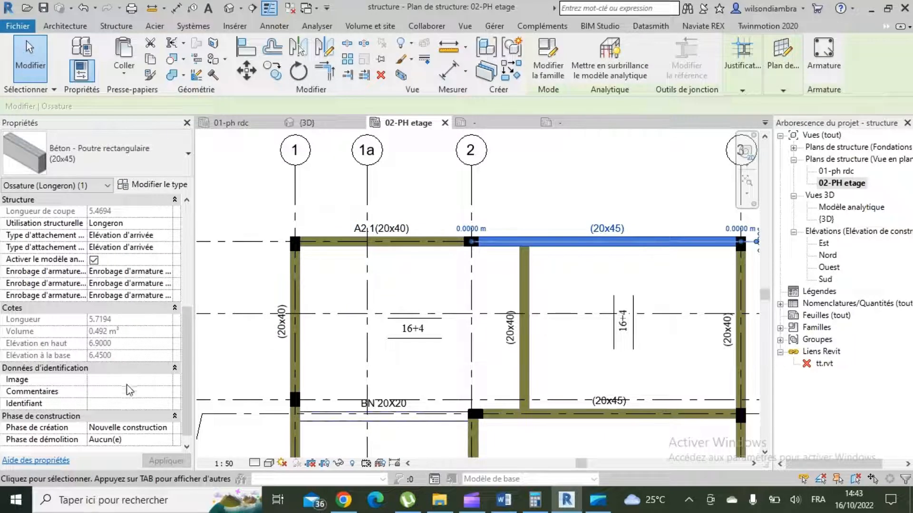
{"action": "scroll", "coordinate": [129, 390], "scroll_direction": "down", "scroll_amount": 1}
{"action": "left_click", "coordinate": [117, 392]}
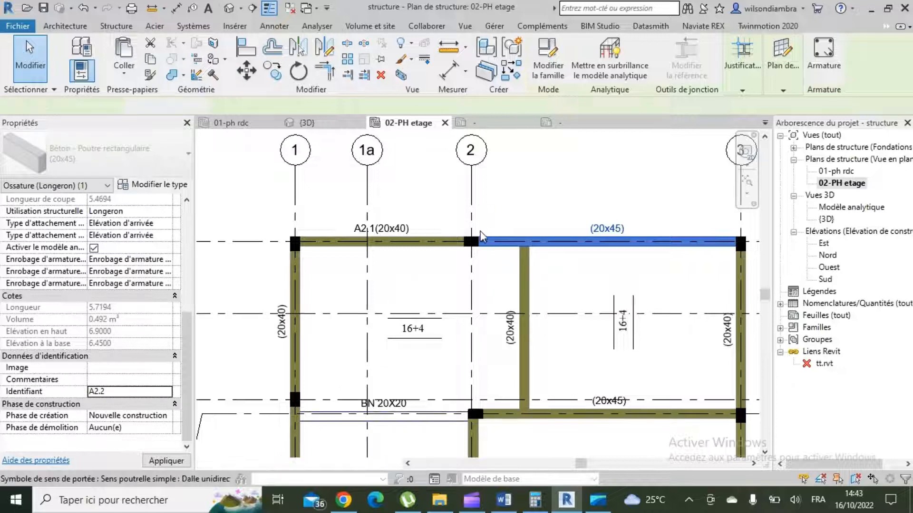
- Set the Identifiant of the 20x45 beam on grid F between grids 2 and 3 to A2.3
{"action": "scroll", "coordinate": [480, 228], "scroll_direction": "down", "scroll_amount": 3}
{"action": "scroll", "coordinate": [494, 358], "scroll_direction": "up", "scroll_amount": 2}
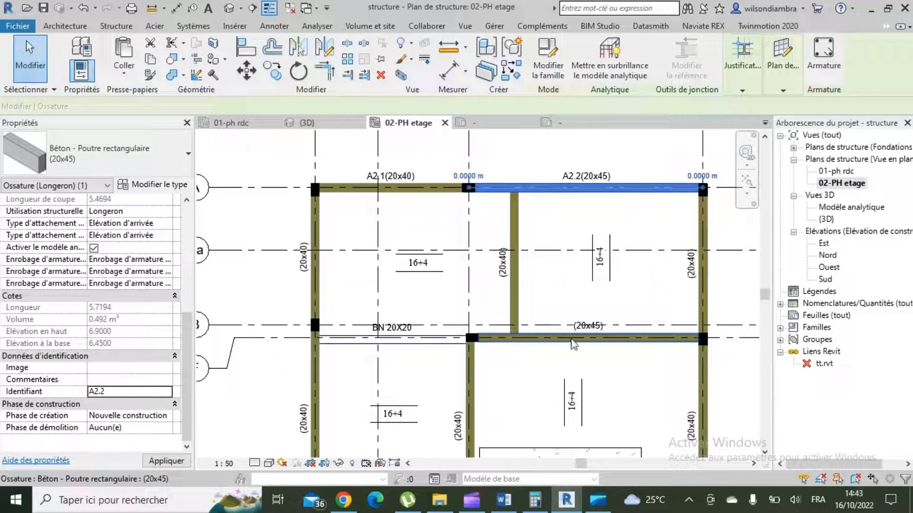
{"action": "scroll", "coordinate": [588, 333], "scroll_direction": "up", "scroll_amount": 2}
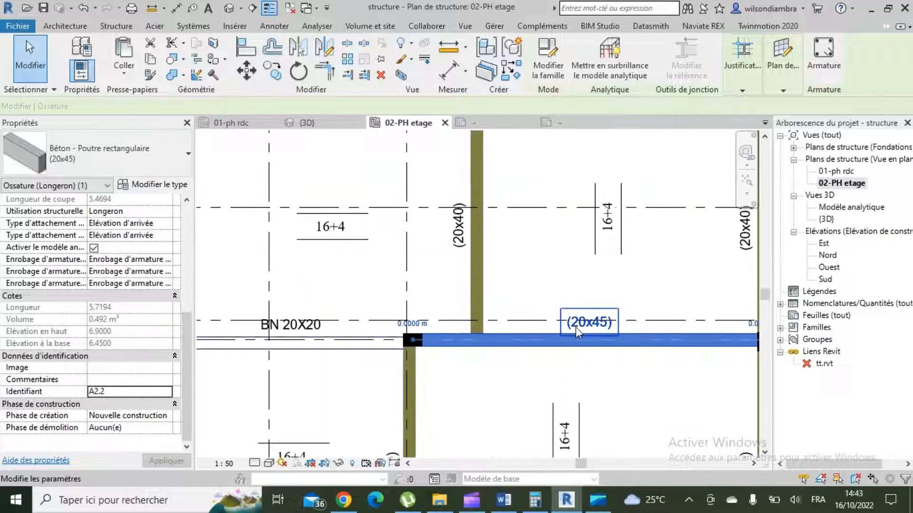
{"action": "left_click", "coordinate": [584, 339]}
{"action": "left_click", "coordinate": [119, 392]}
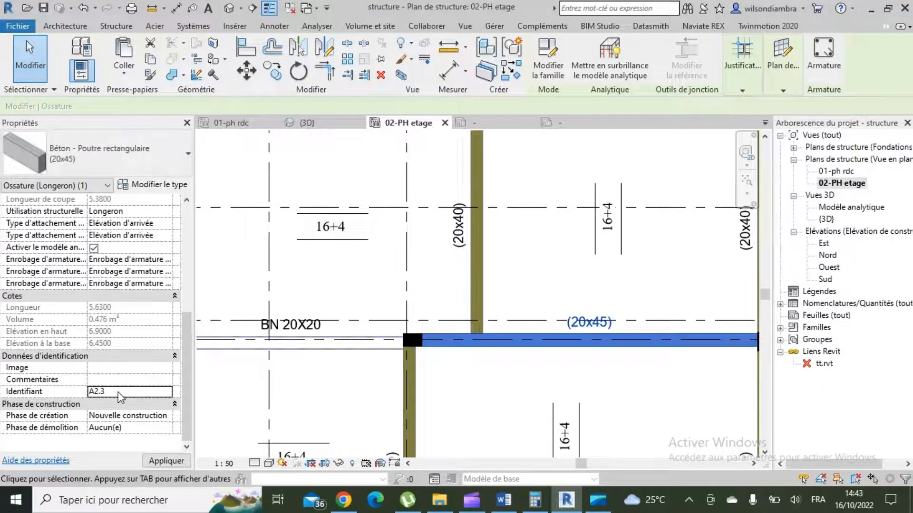
- Set the Identifiant of the grid C beam between grids 1 and 2 to A2.4
{"action": "scroll", "coordinate": [444, 187], "scroll_direction": "down", "scroll_amount": 3}
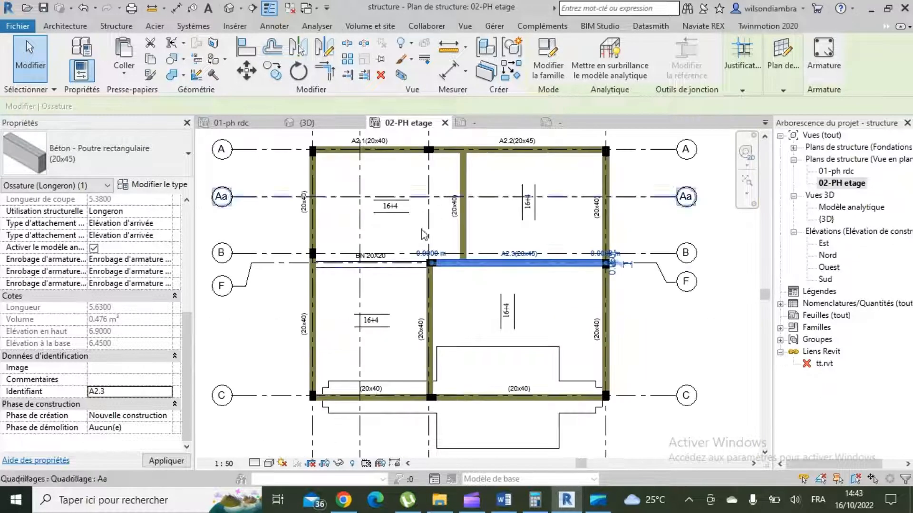
{"action": "scroll", "coordinate": [375, 397], "scroll_direction": "up", "scroll_amount": 2}
{"action": "left_click", "coordinate": [373, 401]}
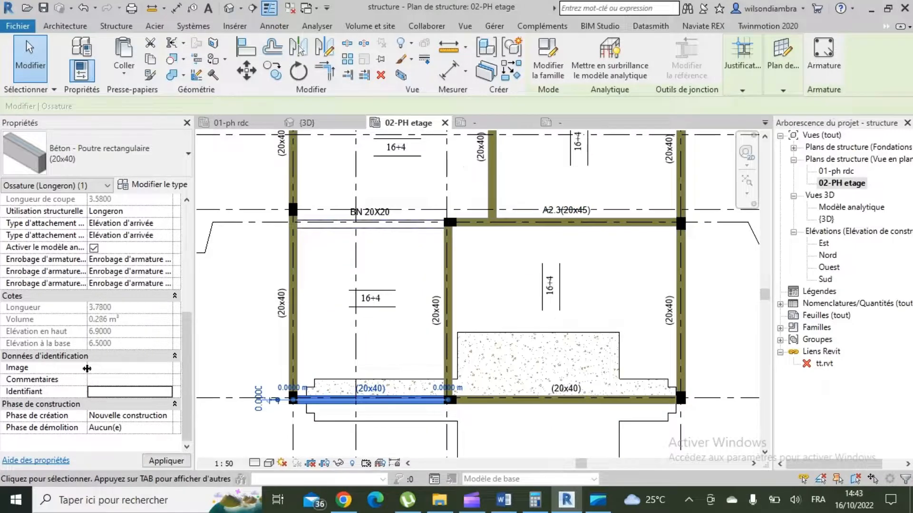
{"action": "left_click", "coordinate": [110, 393]}
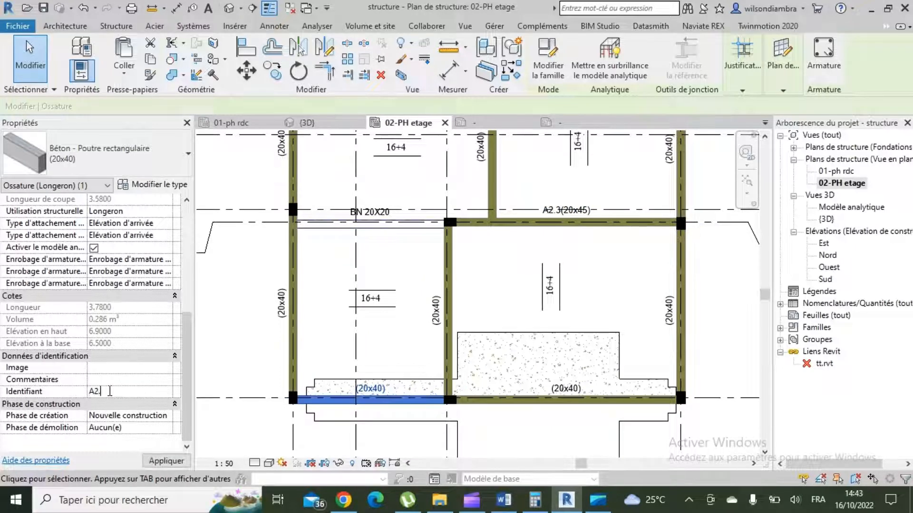
{"action": "key", "text": "Return"}
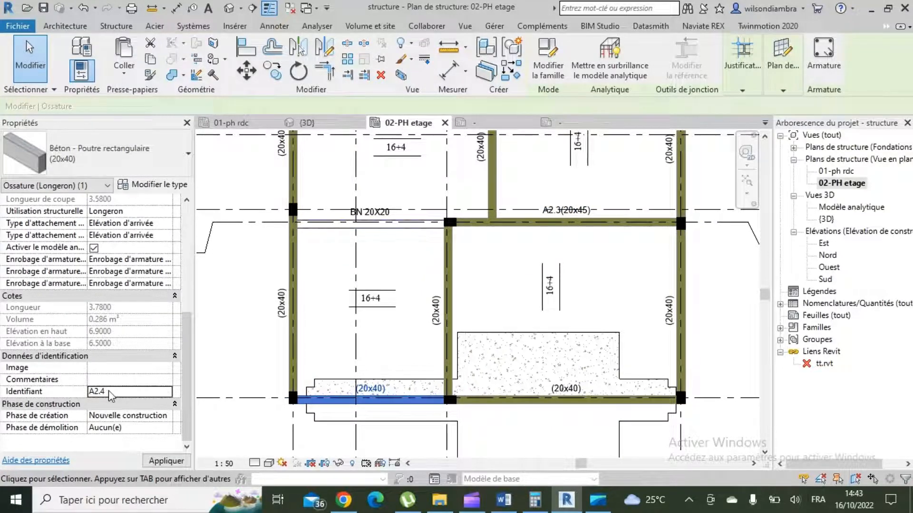
- Set the Identifiant of the grid C beam between grids 2 and 3 to A2.5
{"action": "left_click", "coordinate": [551, 402]}
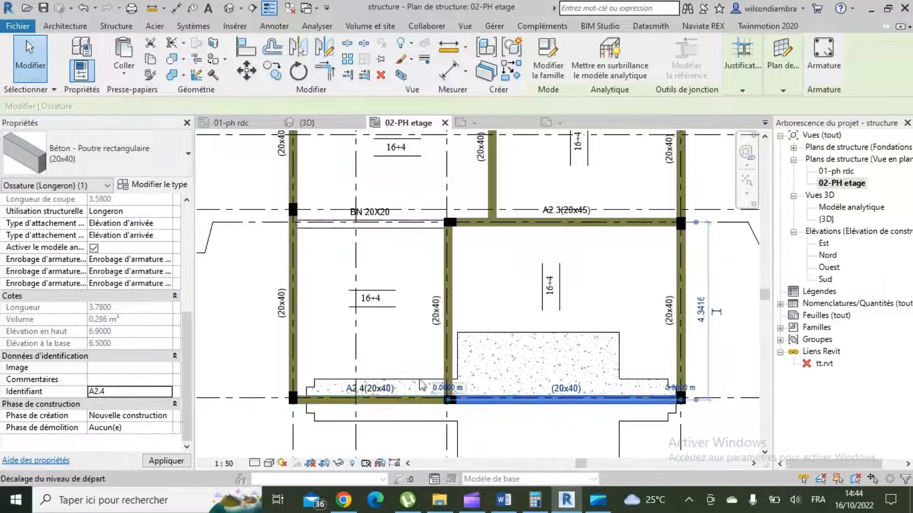
{"action": "left_click", "coordinate": [141, 392]}
{"action": "type", "text": "A2."}
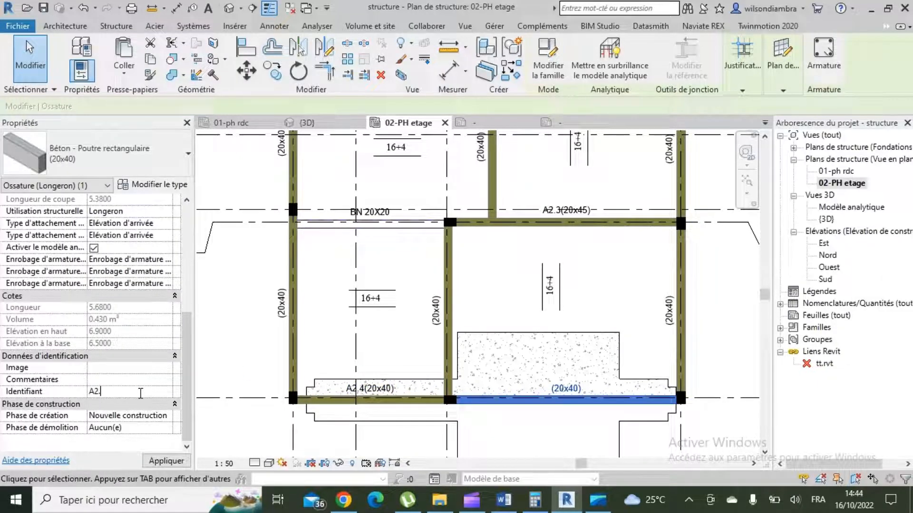
{"action": "type", "text": "5"}
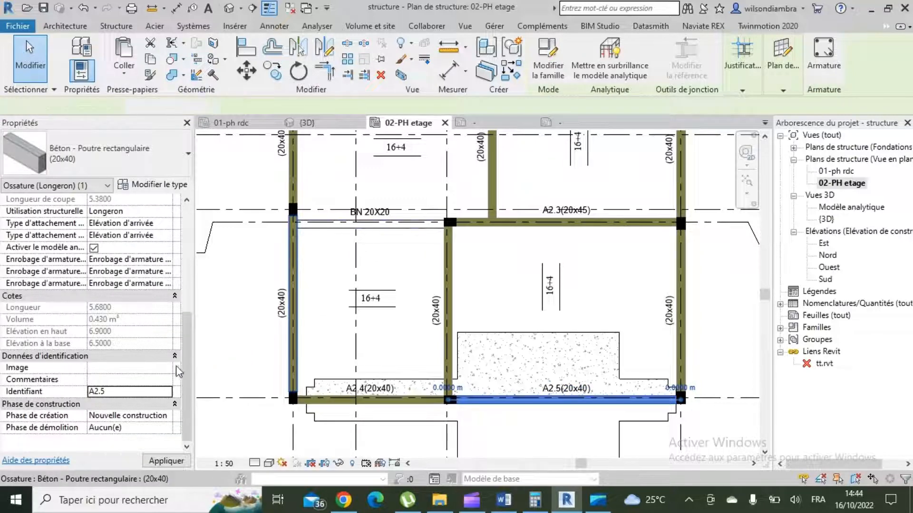
- Set the Identifiant of the grid 1 beam between grids B and C to A2.6 and of the one between A and B to A2.7
{"action": "left_click", "coordinate": [127, 392]}
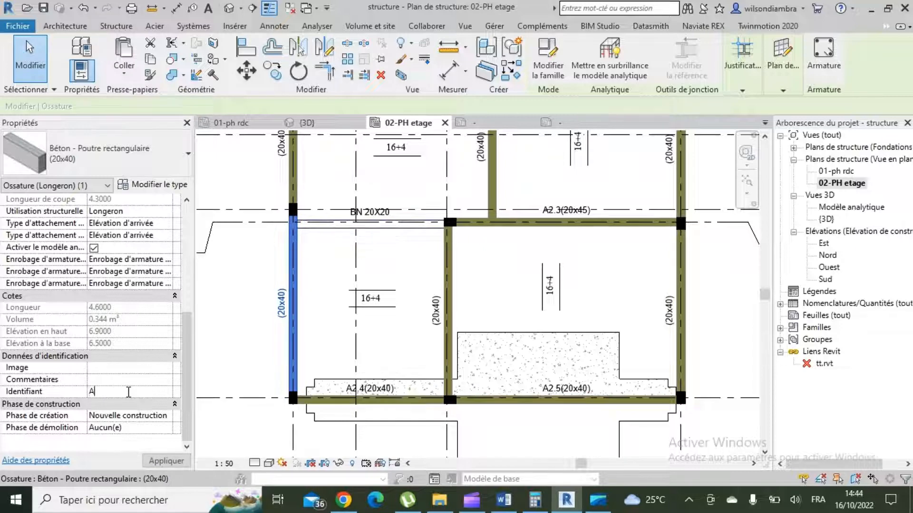
{"action": "type", "text": "A2.6"}
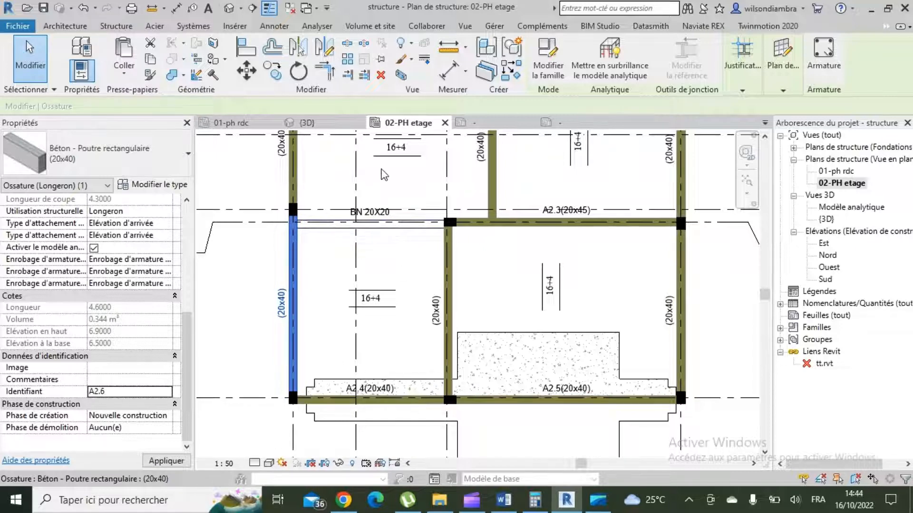
{"action": "left_click", "coordinate": [292, 163]}
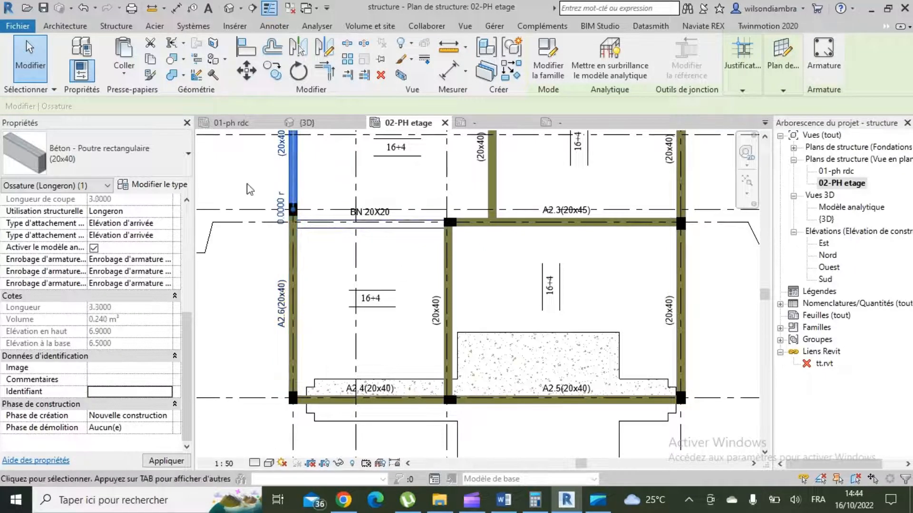
{"action": "left_click", "coordinate": [128, 392]}
{"action": "type", "text": "A2."}
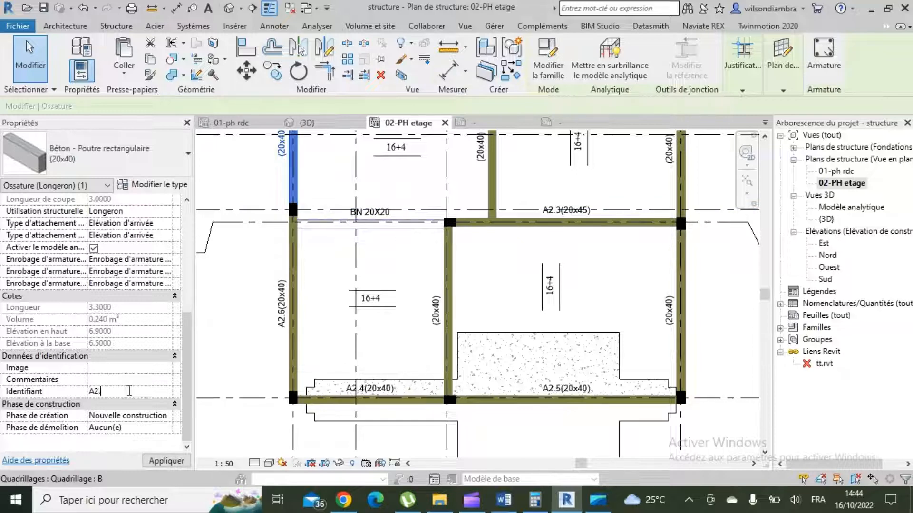
{"action": "type", "text": "7"}
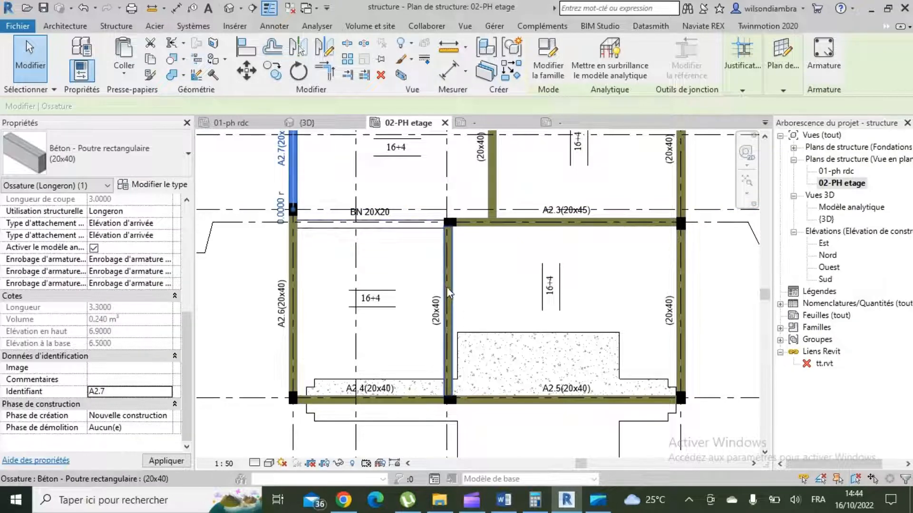
- Set the Identifiant of the grid 2 beam between grids F and C to A2.8 and of the joist between grids A and F to A2.9
{"action": "left_click", "coordinate": [447, 286]}
{"action": "left_click", "coordinate": [128, 391]}
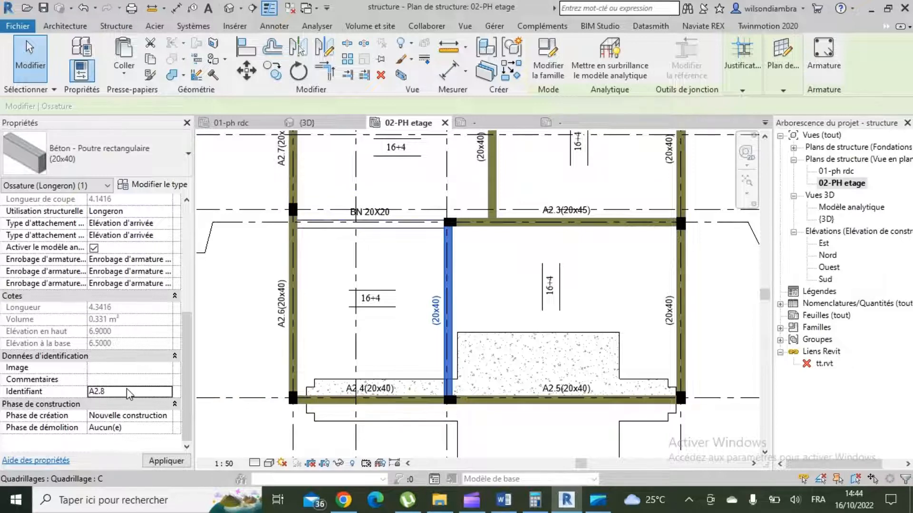
{"action": "left_click", "coordinate": [488, 165]}
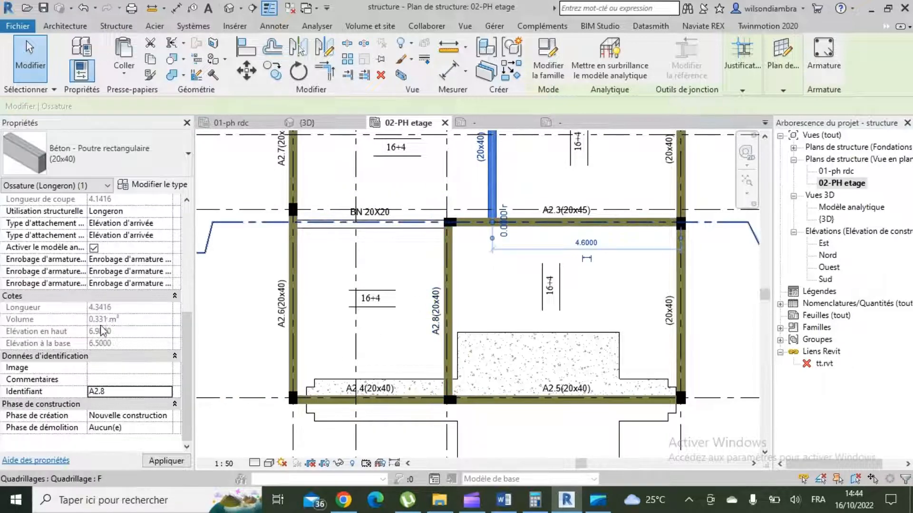
{"action": "left_click", "coordinate": [120, 391]}
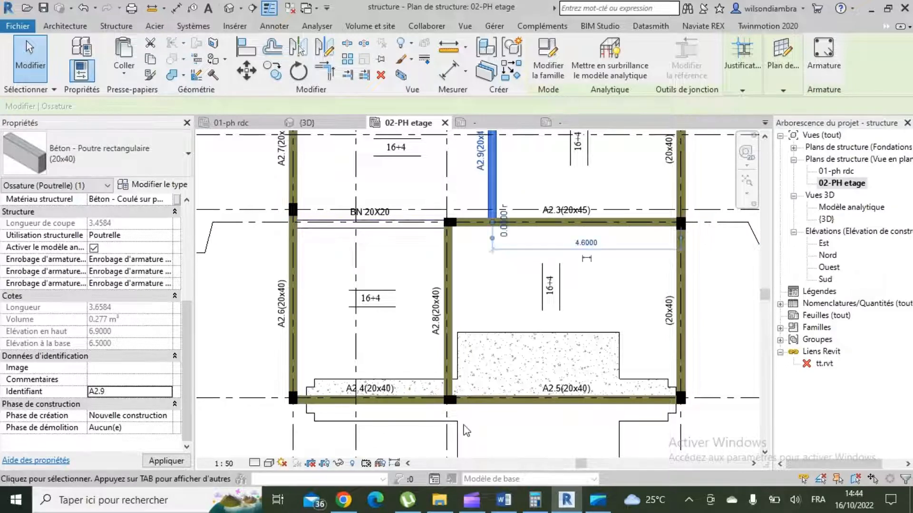
- Set the Identifiant of the grid 3 beam between grids F and C to A2.10
{"action": "scroll", "coordinate": [587, 383], "scroll_direction": "down", "scroll_amount": 2}
{"action": "scroll", "coordinate": [603, 354], "scroll_direction": "up", "scroll_amount": 1}
{"action": "left_click", "coordinate": [599, 333]}
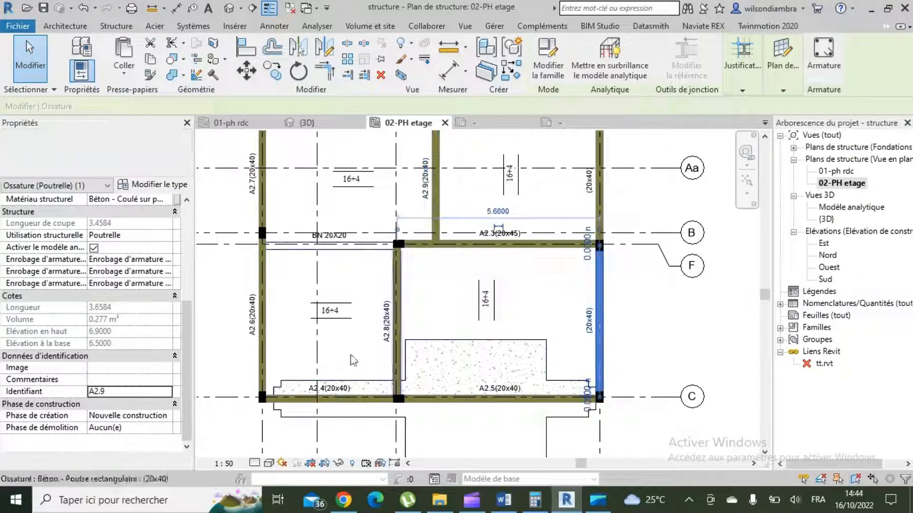
{"action": "left_click", "coordinate": [119, 415]}
{"action": "type", "text": "A"}
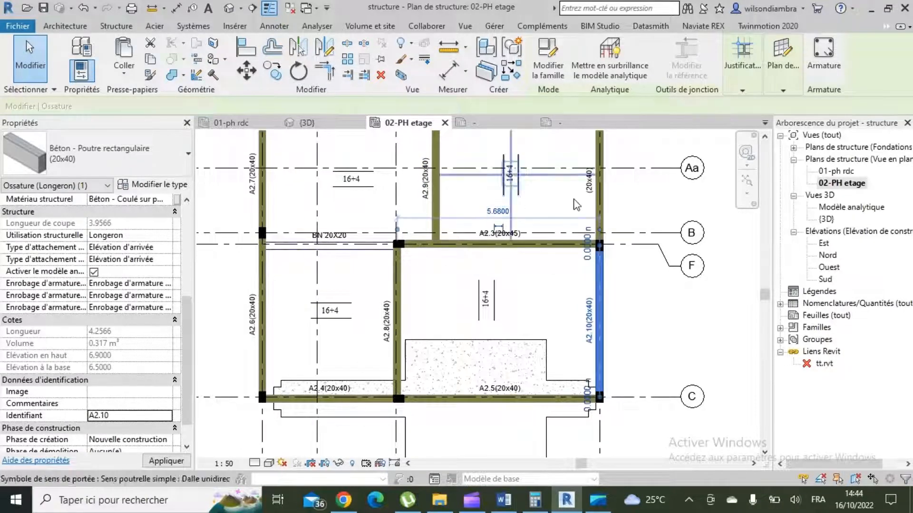
- Set the Identifiant of the grid 3 beam between grids A and F to A2.11
{"action": "left_click", "coordinate": [112, 415]}
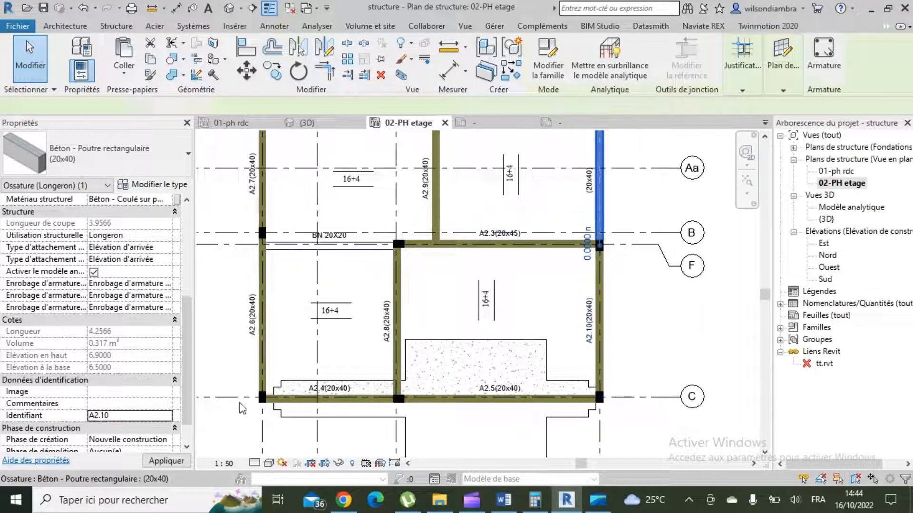
{"action": "left_click", "coordinate": [143, 415]}
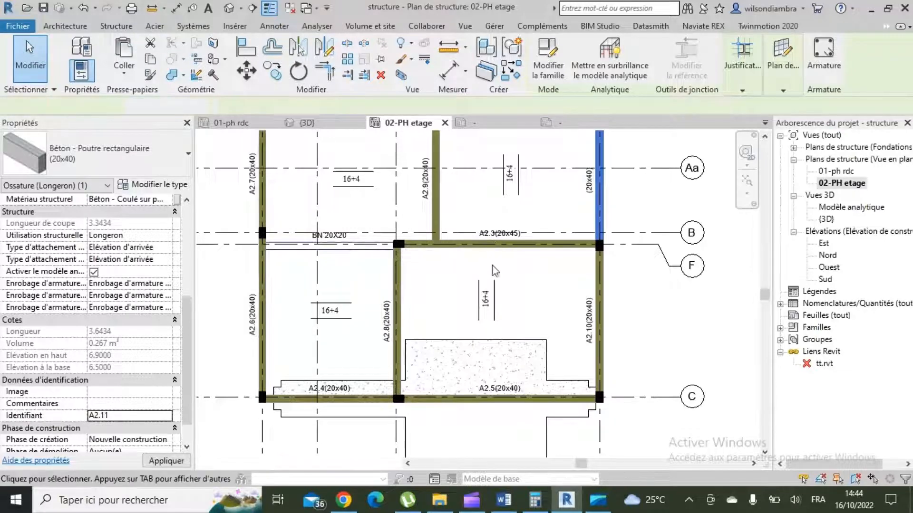
{"action": "scroll", "coordinate": [495, 271], "scroll_direction": "down", "scroll_amount": 2}
{"action": "left_click", "coordinate": [598, 299]}
- Place an Annotation dalle pleine span direction symbol on the balcony slab outside grid C
{"action": "scroll", "coordinate": [534, 294], "scroll_direction": "up", "scroll_amount": 1}
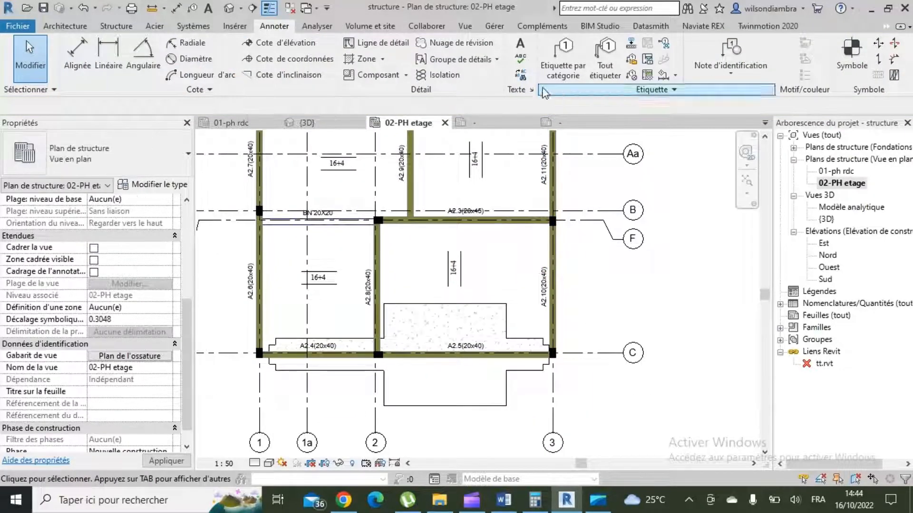
{"action": "left_click", "coordinate": [877, 44]}
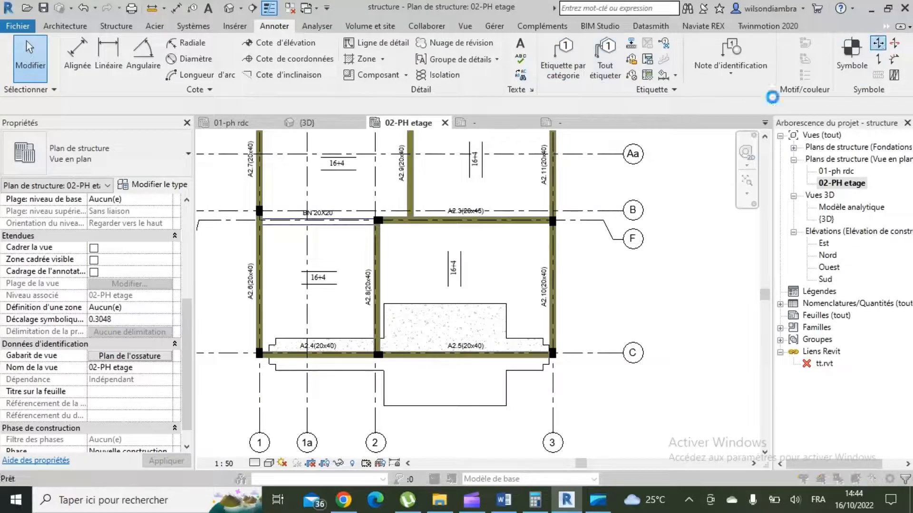
{"action": "left_click", "coordinate": [580, 121]}
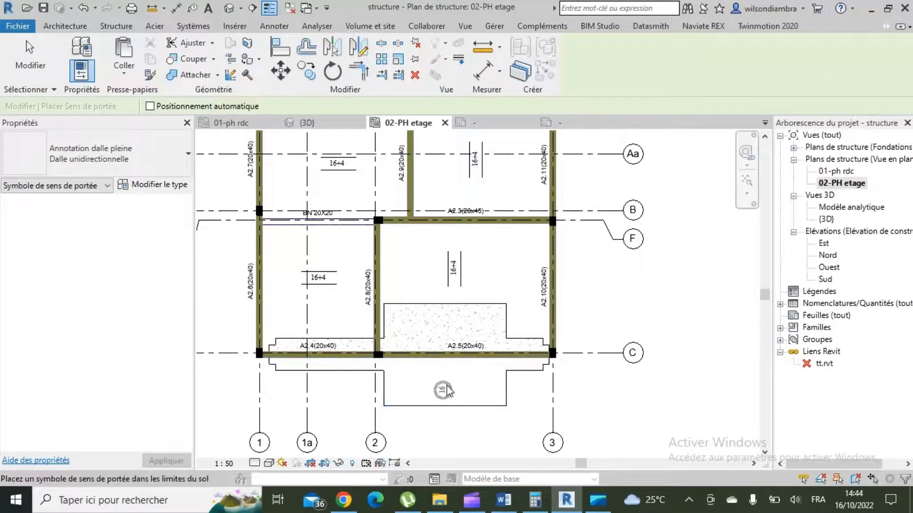
{"action": "left_click", "coordinate": [442, 385]}
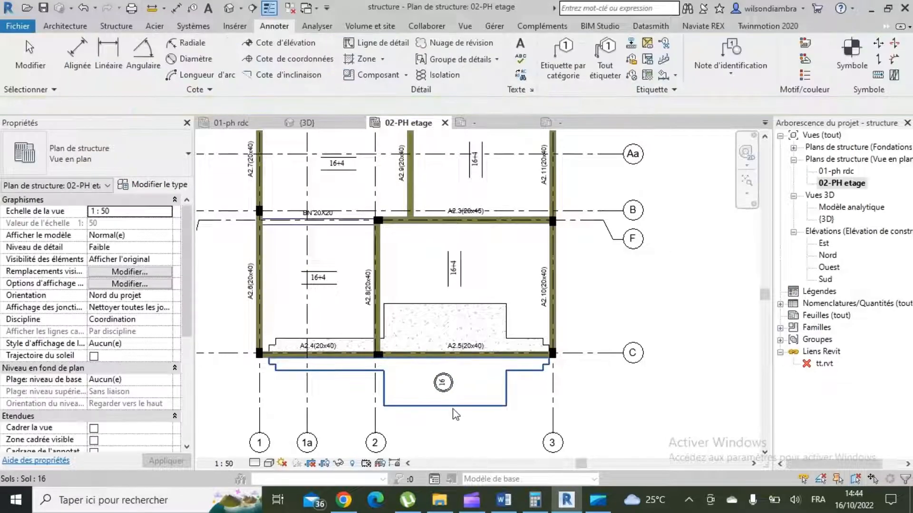
- Change the floor type of the balcony slab outside grid C to 20
{"action": "left_click", "coordinate": [137, 152]}
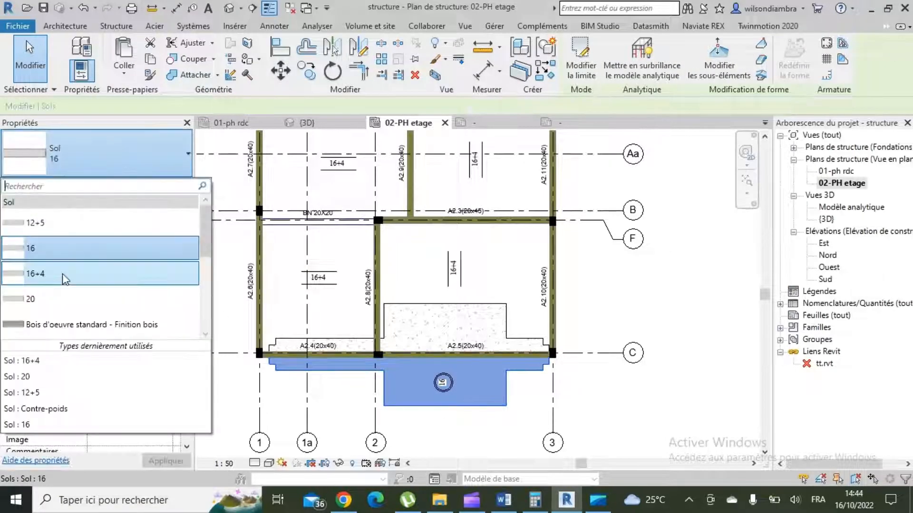
{"action": "left_click", "coordinate": [88, 308]}
{"action": "scroll", "coordinate": [450, 385], "scroll_direction": "up", "scroll_amount": 3}
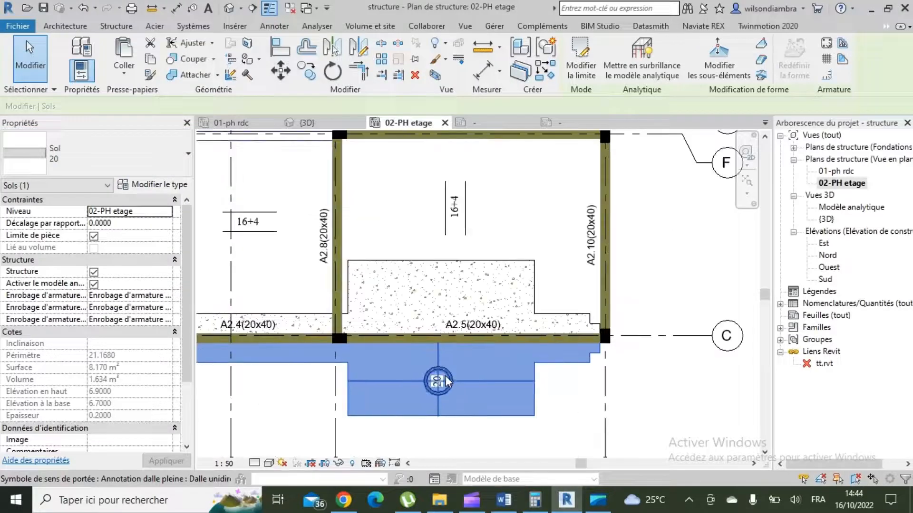
{"action": "left_click", "coordinate": [344, 82]}
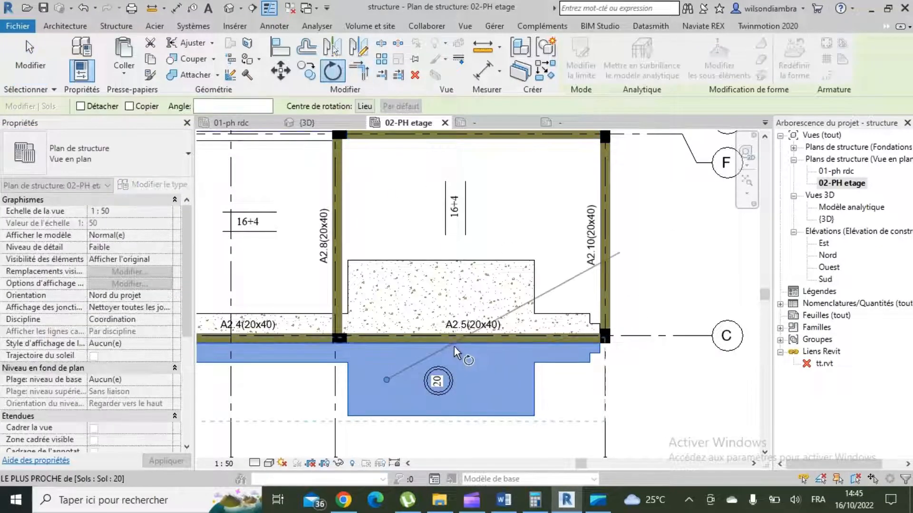
{"action": "left_click", "coordinate": [388, 324]}
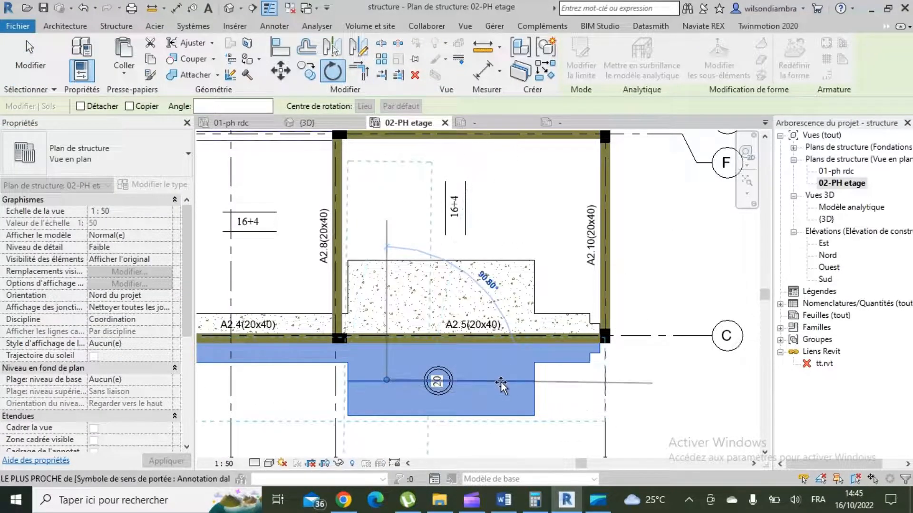
{"action": "left_click", "coordinate": [500, 381]}
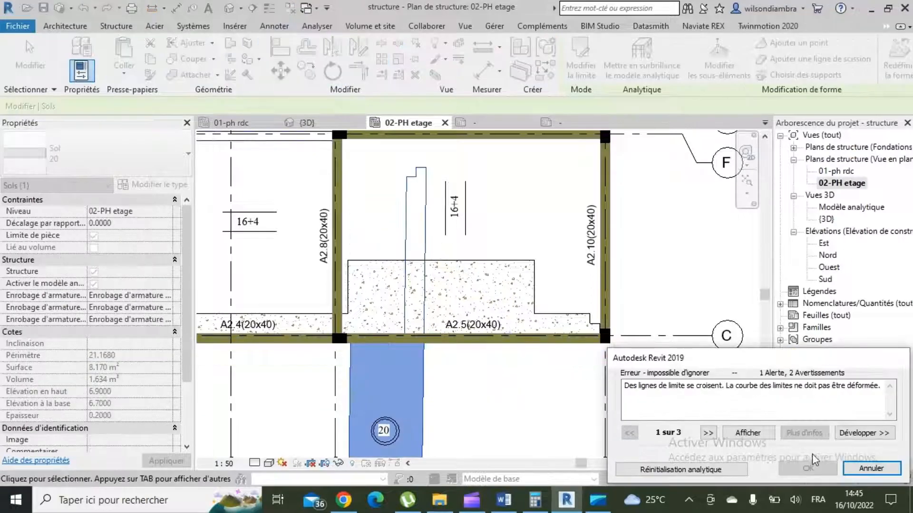
{"action": "left_click", "coordinate": [872, 469]}
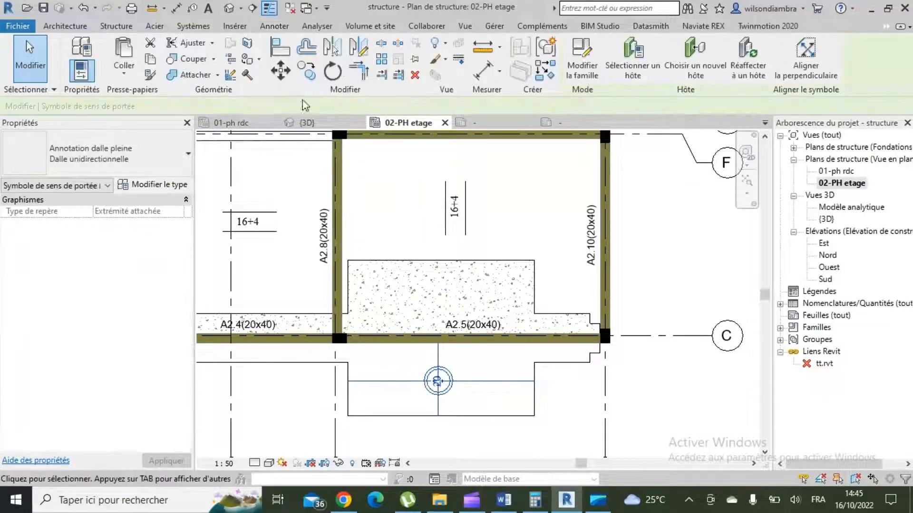
- Rotate the balcony slab's span direction symbol by 90° so its text reads horizontally
{"action": "left_click", "coordinate": [333, 71]}
{"action": "left_click", "coordinate": [435, 267]}
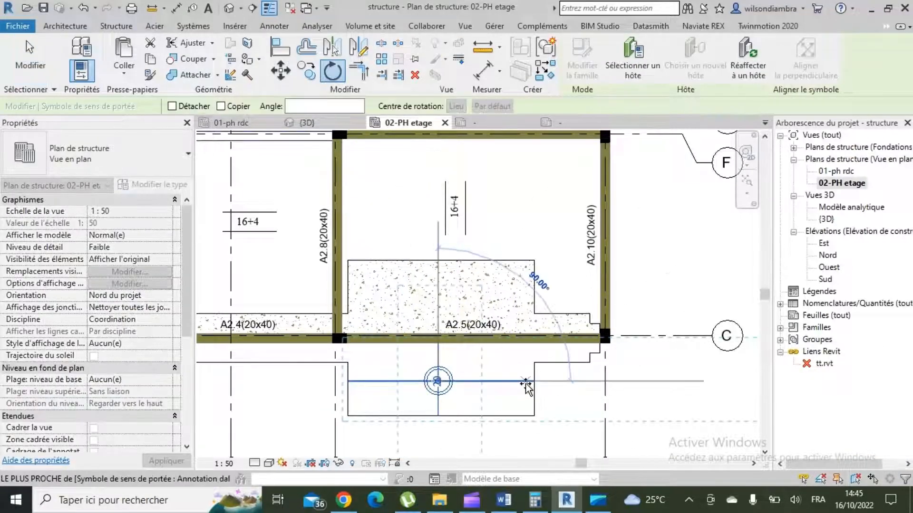
{"action": "left_click", "coordinate": [526, 388]}
{"action": "key", "text": "Escape"}
- Add an aligned dimension chain across grids 1, 1a, 2 and 3, just beyond grid A
{"action": "scroll", "coordinate": [373, 211], "scroll_direction": "down", "scroll_amount": 6}
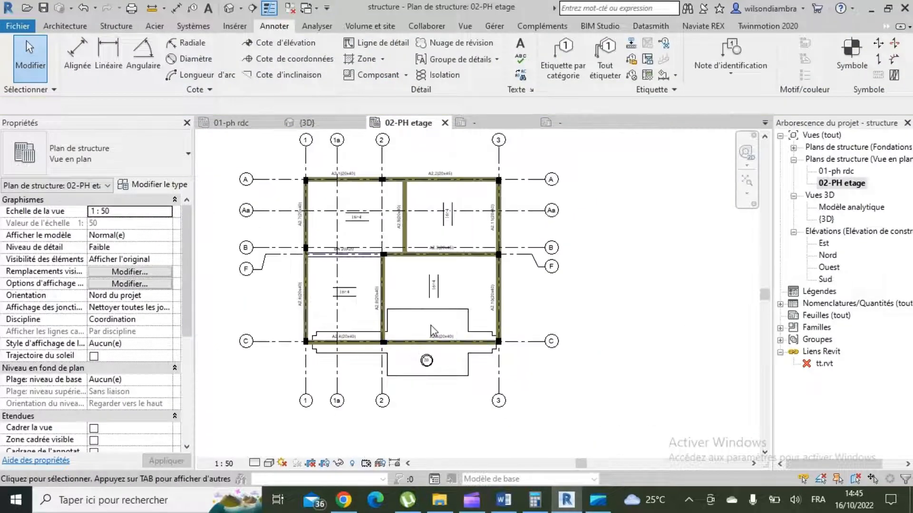
{"action": "scroll", "coordinate": [372, 211], "scroll_direction": "up", "scroll_amount": 5}
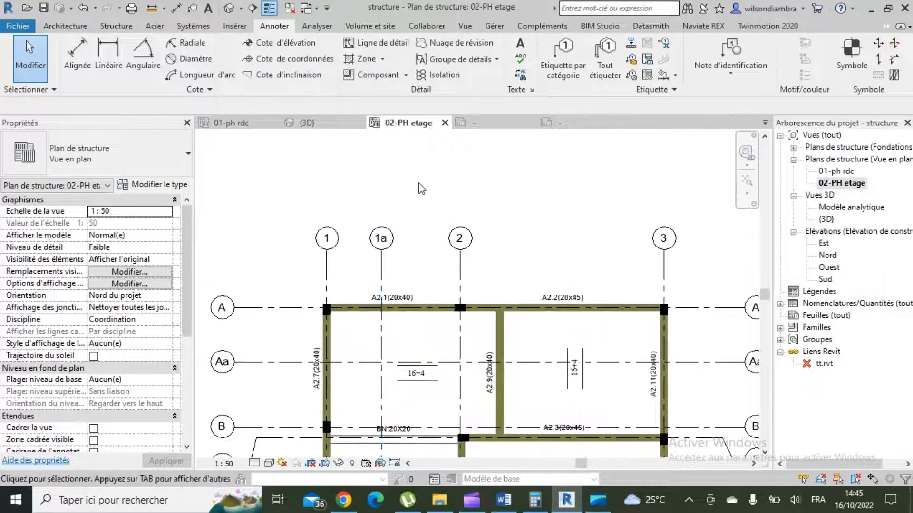
{"action": "left_click", "coordinate": [176, 7]}
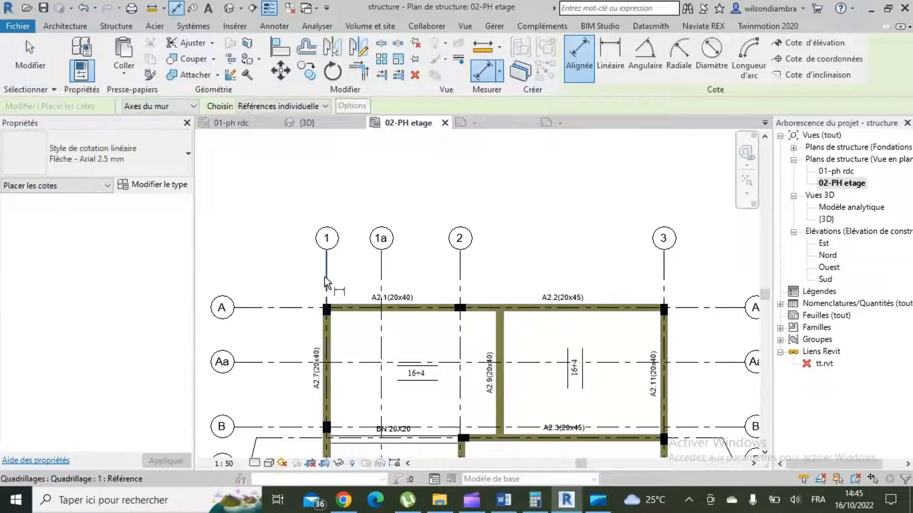
{"action": "left_click", "coordinate": [380, 276]}
{"action": "left_click", "coordinate": [460, 273]}
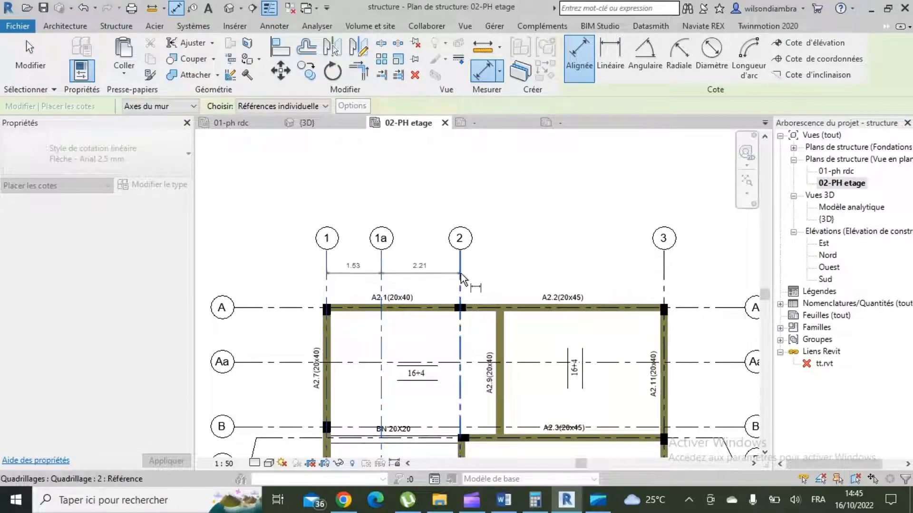
{"action": "left_click", "coordinate": [664, 282]}
{"action": "left_click", "coordinate": [633, 280]}
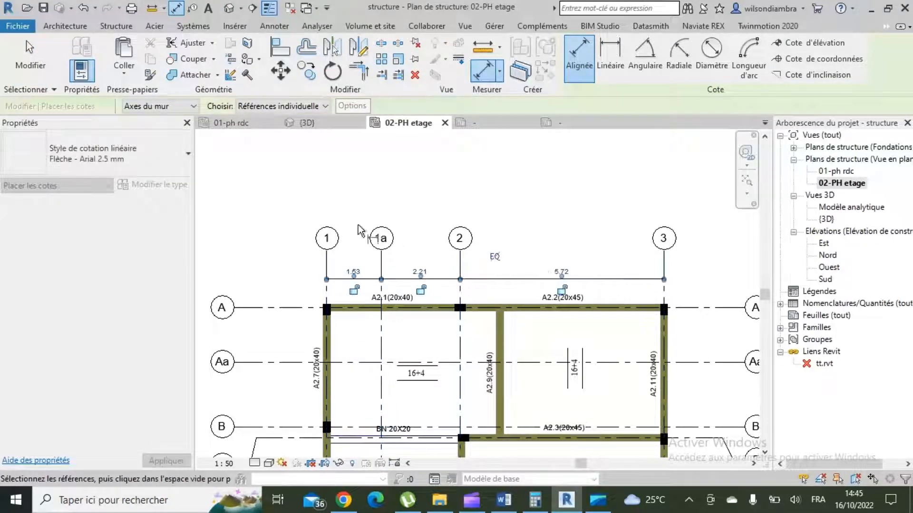
- Add an aligned dimension chain across grids C, F, B, Aa and A, just outside grid 3
{"action": "scroll", "coordinate": [355, 226], "scroll_direction": "down", "scroll_amount": 4}
{"action": "scroll", "coordinate": [527, 340], "scroll_direction": "up", "scroll_amount": 2}
{"action": "left_click", "coordinate": [502, 382]}
{"action": "left_click", "coordinate": [502, 315]}
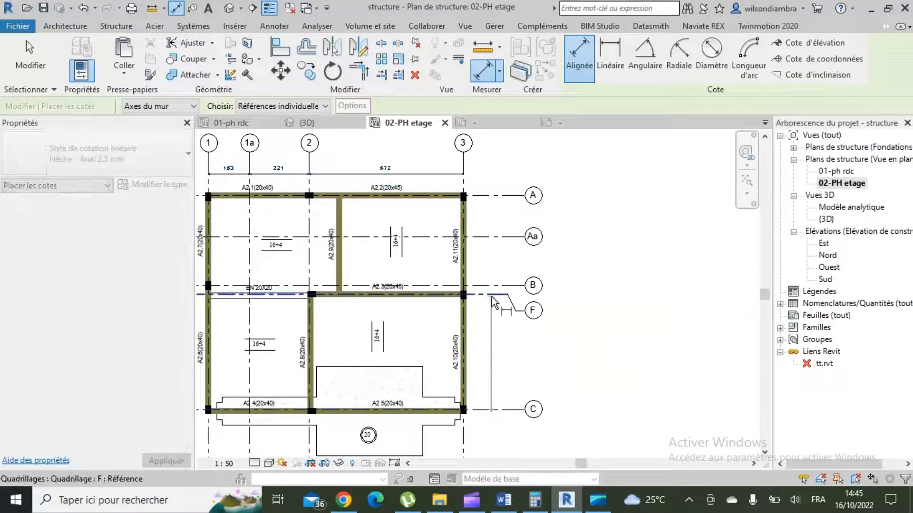
{"action": "left_click", "coordinate": [492, 285]}
{"action": "left_click", "coordinate": [491, 237]}
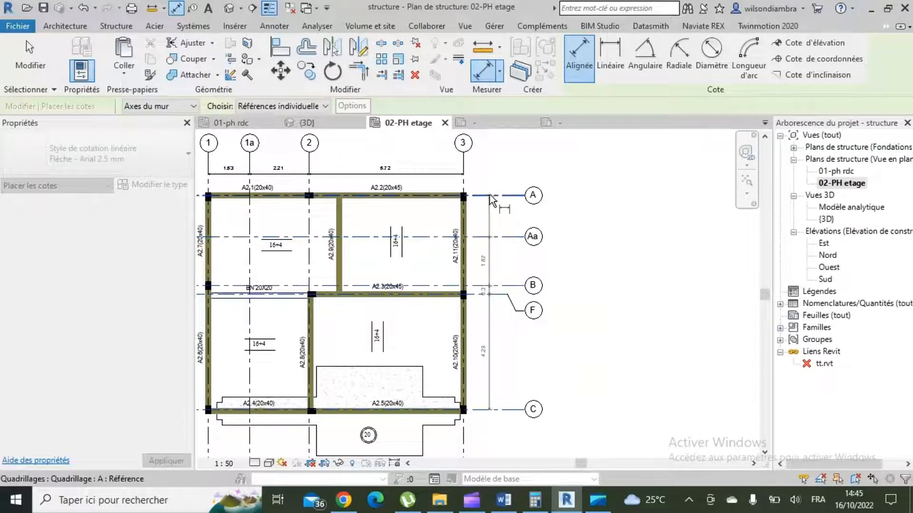
{"action": "left_click", "coordinate": [489, 195]}
{"action": "left_click", "coordinate": [489, 209]}
{"action": "right_click", "coordinate": [615, 208]}
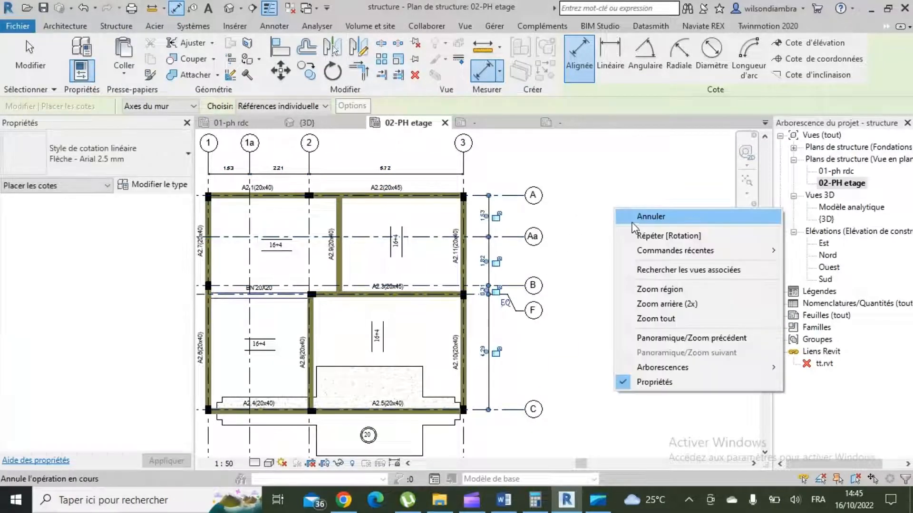
{"action": "left_click", "coordinate": [630, 221]}
{"action": "scroll", "coordinate": [591, 254], "scroll_direction": "down", "scroll_amount": 2}
{"action": "scroll", "coordinate": [471, 235], "scroll_direction": "up", "scroll_amount": 2}
{"action": "right_click", "coordinate": [473, 191]}
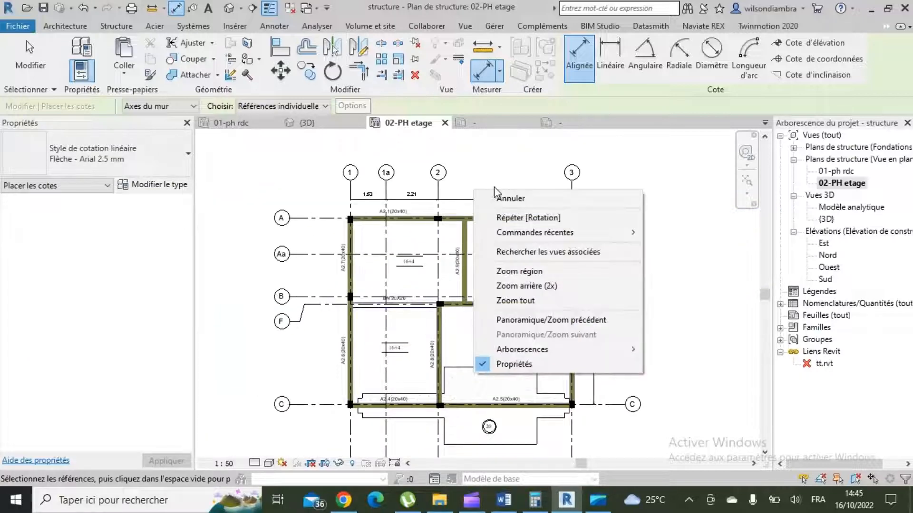
- Select all columns of the same type as the one at grids A and 1, and set their Identifiant to 1
{"action": "left_click", "coordinate": [495, 198]}
{"action": "scroll", "coordinate": [456, 257], "scroll_direction": "up", "scroll_amount": 2}
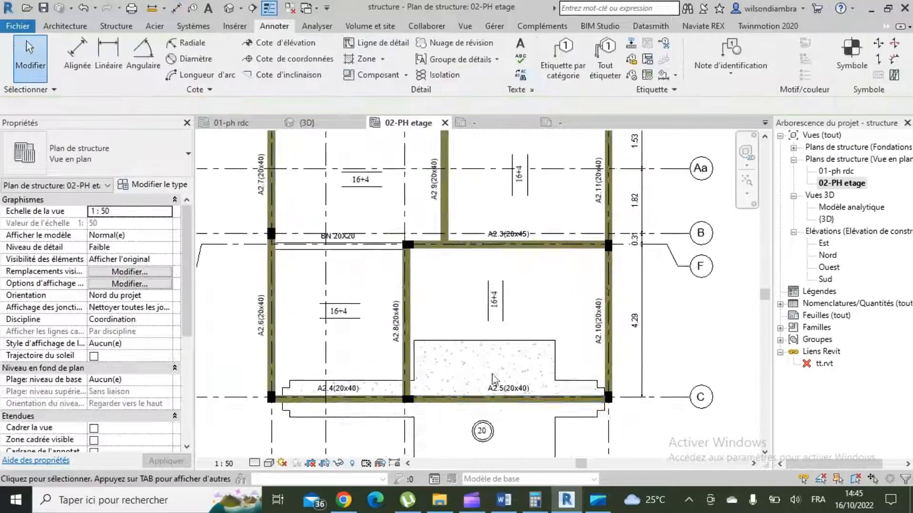
{"action": "scroll", "coordinate": [454, 256], "scroll_direction": "down", "scroll_amount": 3}
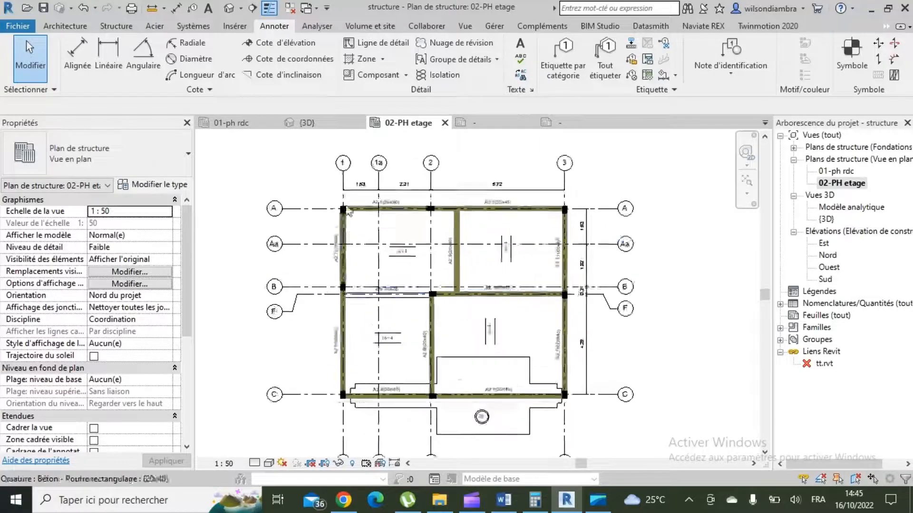
{"action": "scroll", "coordinate": [395, 221], "scroll_direction": "up", "scroll_amount": 3}
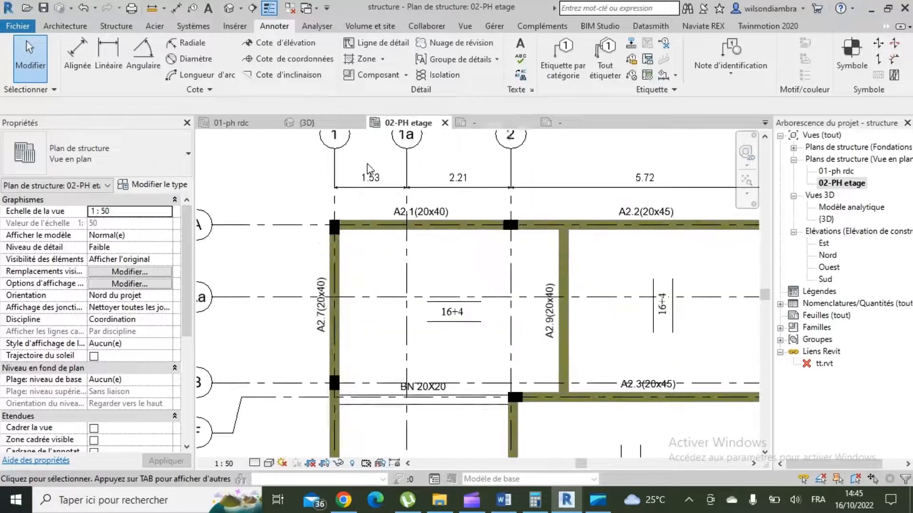
{"action": "left_click", "coordinate": [336, 229]}
{"action": "right_click", "coordinate": [335, 230]}
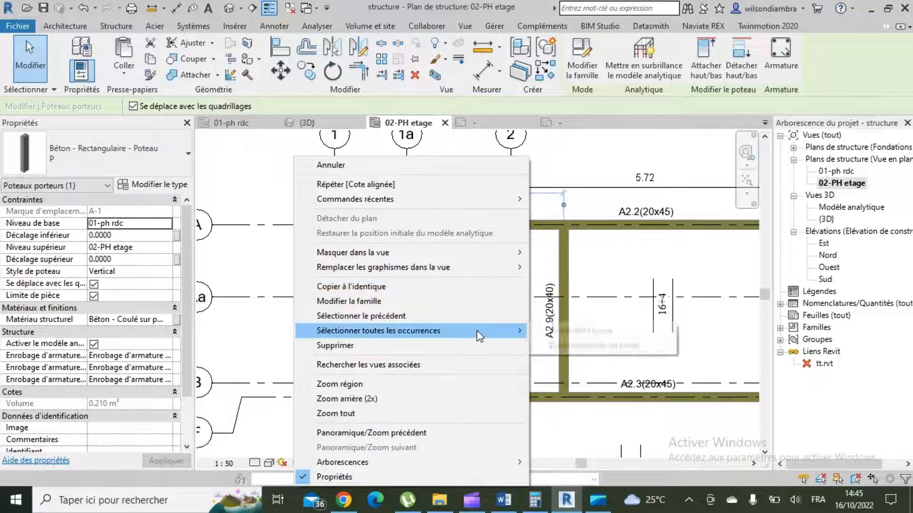
{"action": "mouse_move", "coordinate": [476, 331]}
{"action": "left_click", "coordinate": [536, 328]}
{"action": "scroll", "coordinate": [118, 396], "scroll_direction": "down", "scroll_amount": 2}
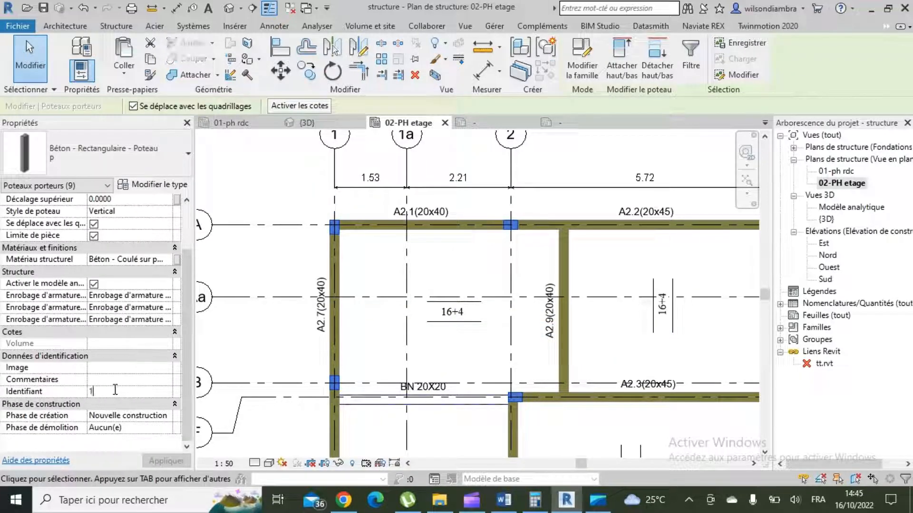
{"action": "key", "text": "Return"}
{"action": "left_click", "coordinate": [497, 296]}
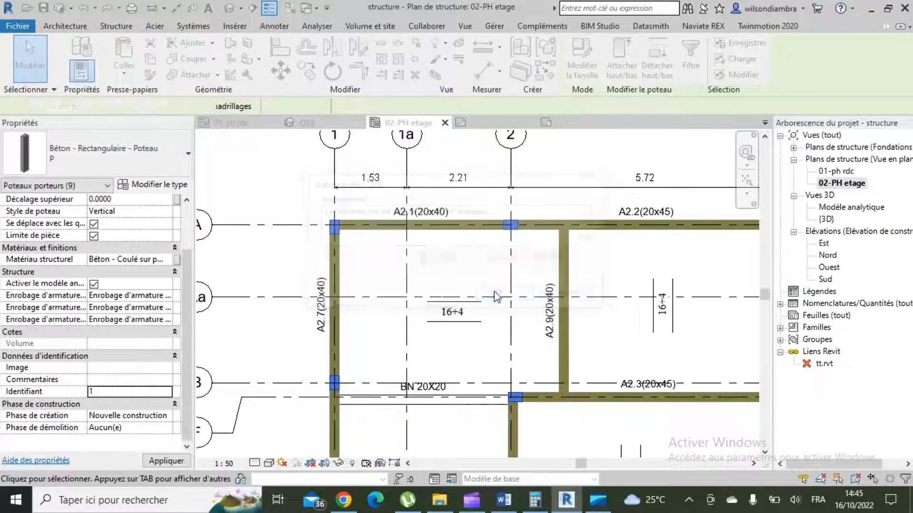
{"action": "scroll", "coordinate": [376, 247], "scroll_direction": "down", "scroll_amount": 2}
{"action": "scroll", "coordinate": [378, 223], "scroll_direction": "up", "scroll_amount": 2}
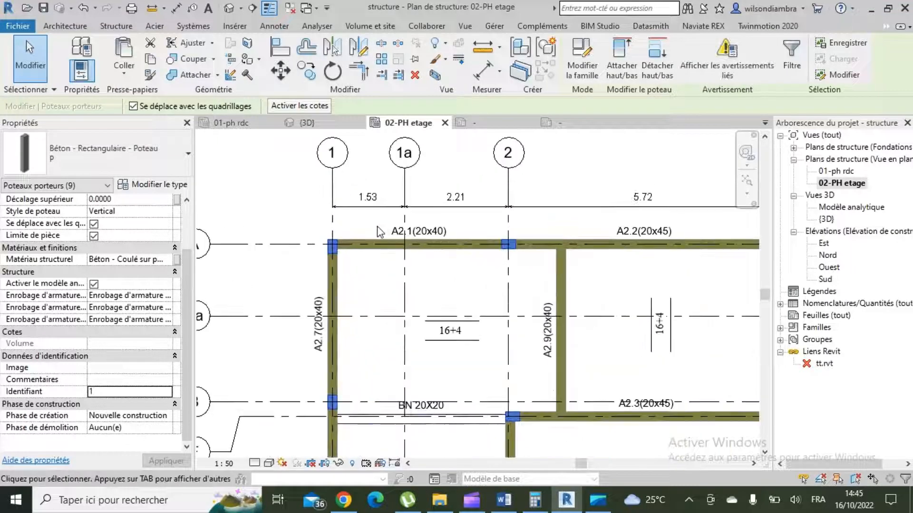
{"action": "left_click", "coordinate": [314, 182]}
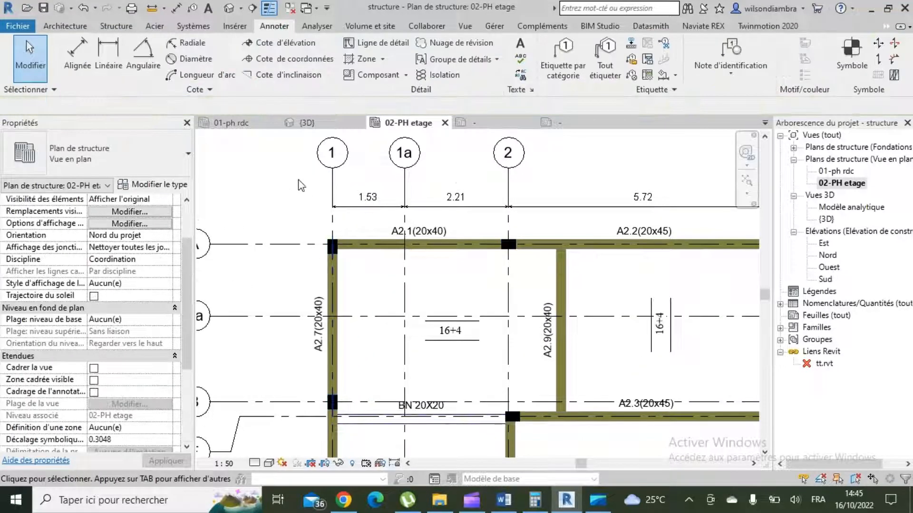
- Tag all untagged structural columns in the current view with the Annotation poteau tag, without leaders
{"action": "left_click", "coordinate": [597, 71]}
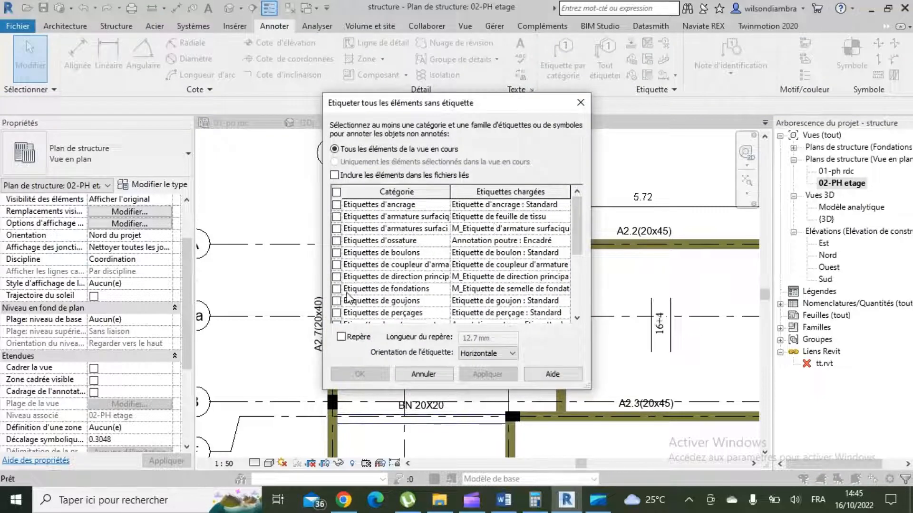
{"action": "scroll", "coordinate": [342, 257], "scroll_direction": "down", "scroll_amount": 3}
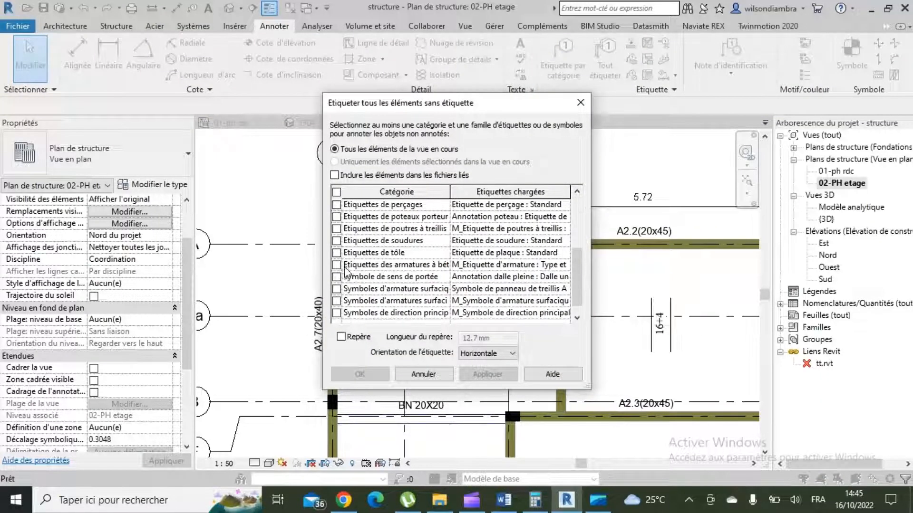
{"action": "left_click", "coordinate": [337, 217]}
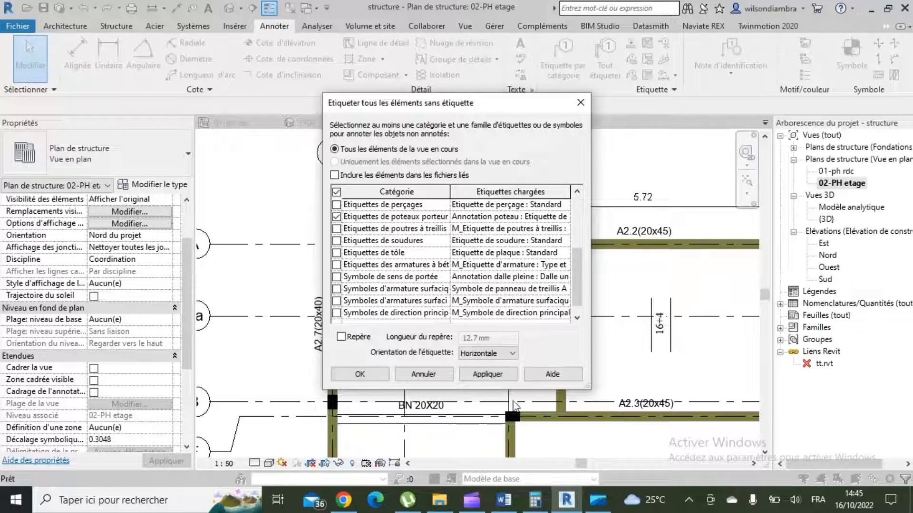
{"action": "left_click", "coordinate": [359, 374]}
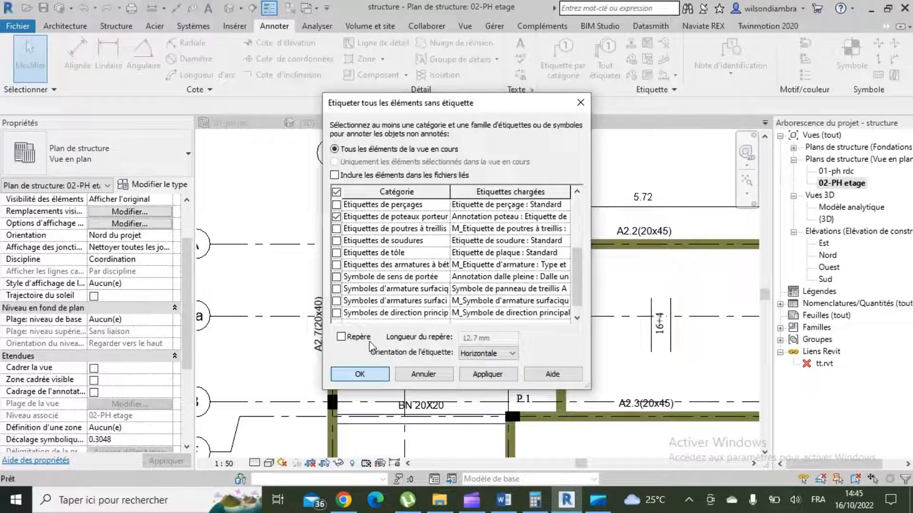
{"action": "scroll", "coordinate": [331, 240], "scroll_direction": "down", "scroll_amount": 4}
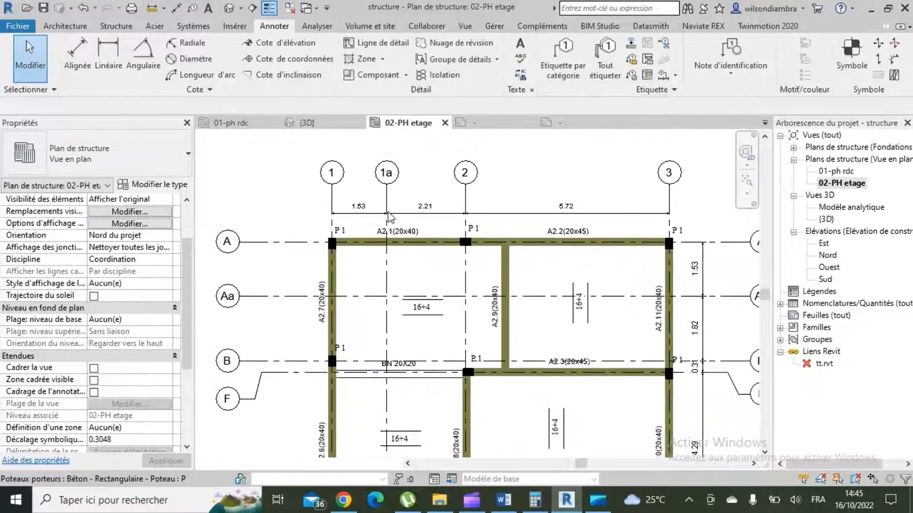
- Open the Annotation poutre tag family for editing and set its 3mm label type's color to olive, RGB 128-128-064
{"action": "scroll", "coordinate": [345, 229], "scroll_direction": "up", "scroll_amount": 3}
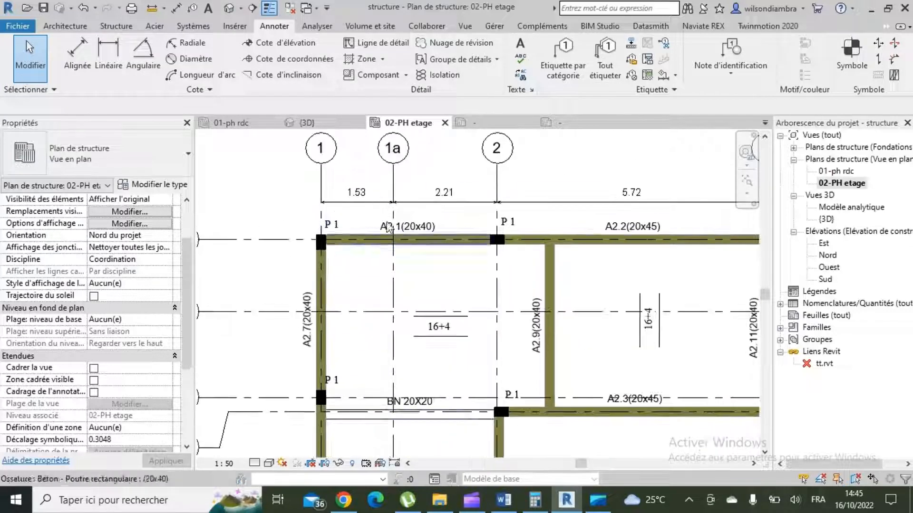
{"action": "scroll", "coordinate": [345, 229], "scroll_direction": "up", "scroll_amount": 1}
{"action": "left_click", "coordinate": [329, 233]}
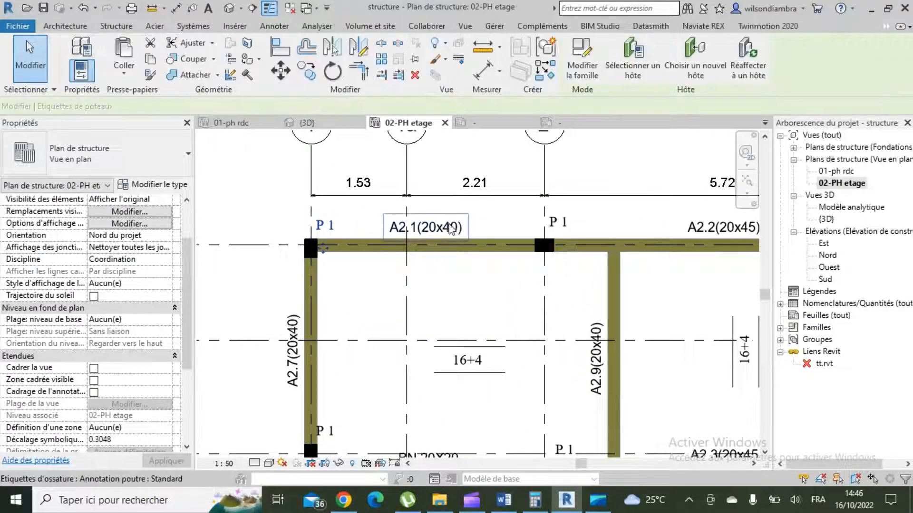
{"action": "left_click", "coordinate": [425, 229]}
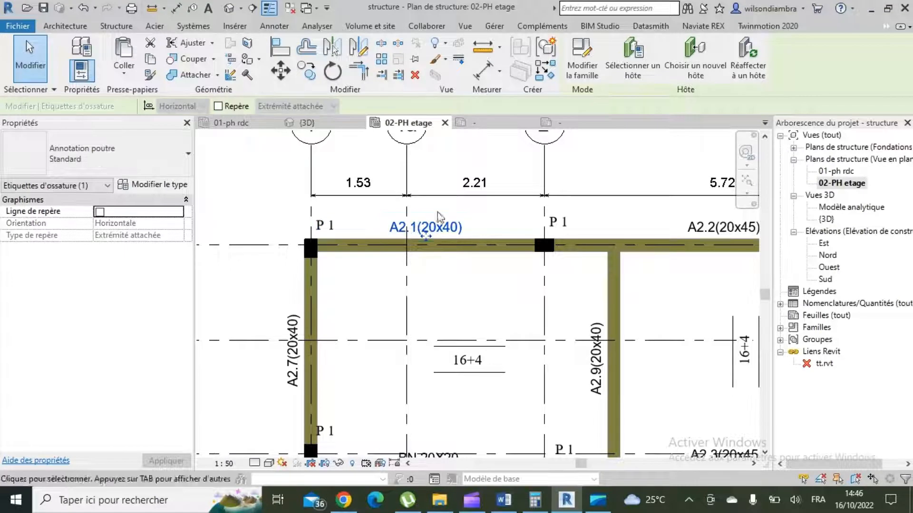
{"action": "left_click", "coordinate": [592, 62]}
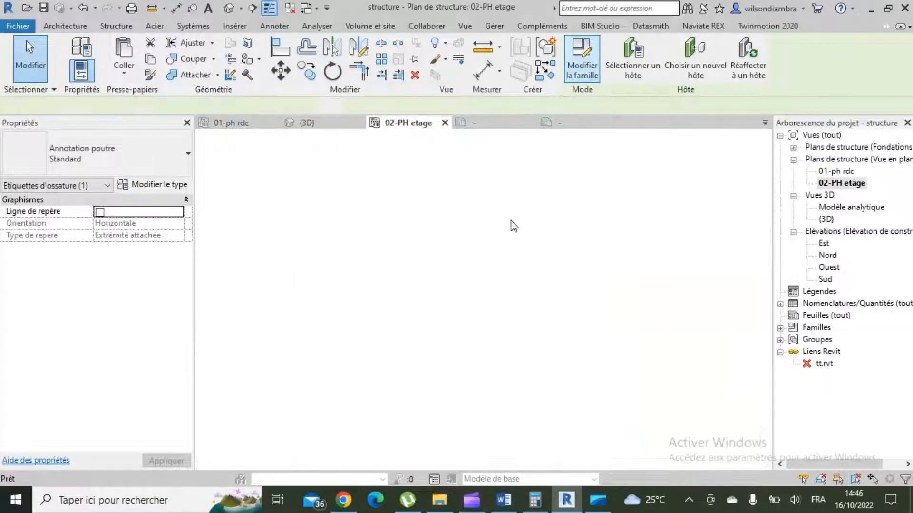
{"action": "left_click", "coordinate": [474, 284]}
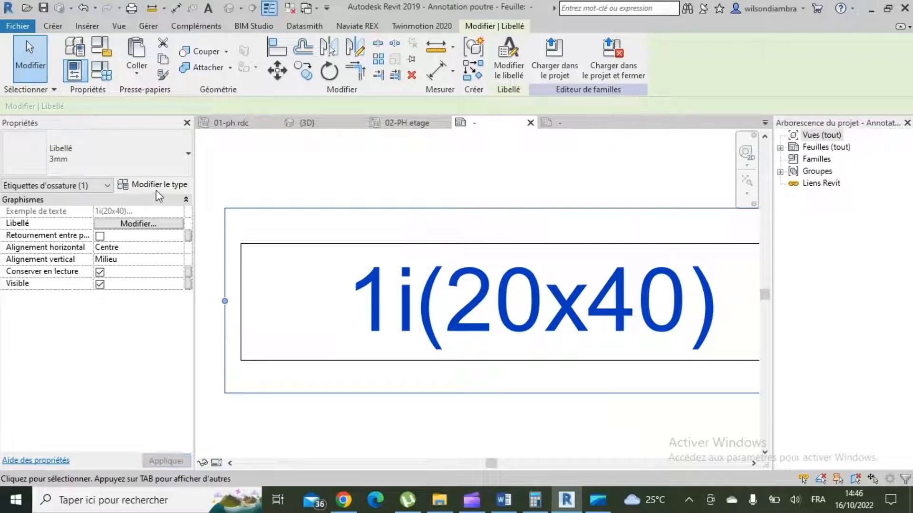
{"action": "left_click", "coordinate": [157, 185]}
{"action": "left_click", "coordinate": [441, 190]}
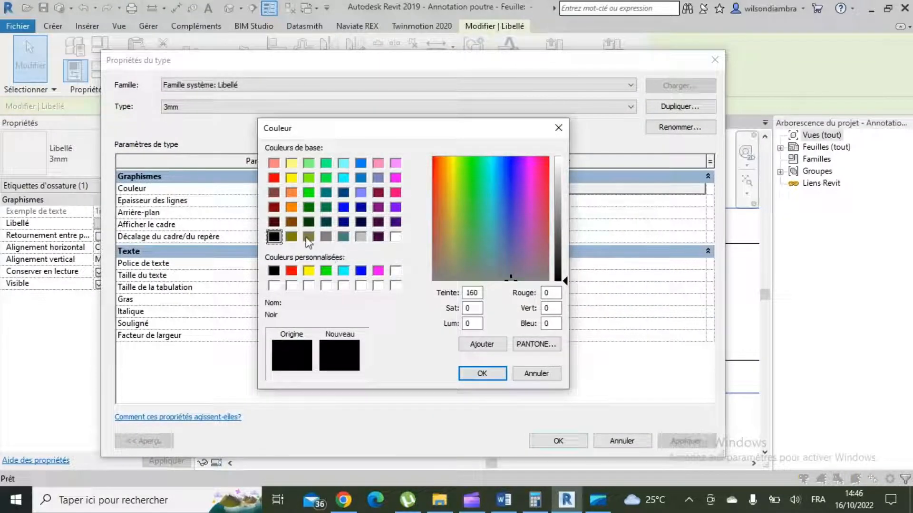
{"action": "left_click", "coordinate": [308, 236]}
{"action": "left_click", "coordinate": [483, 374]}
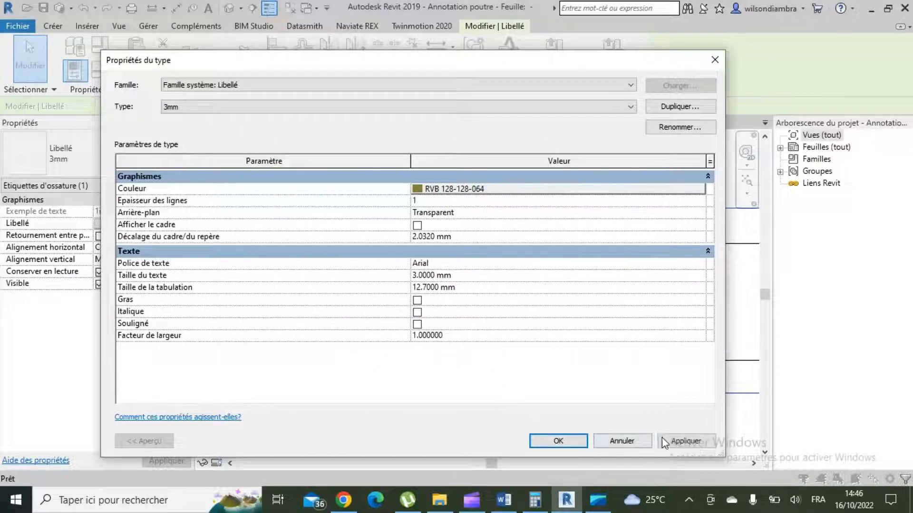
{"action": "left_click", "coordinate": [665, 443]}
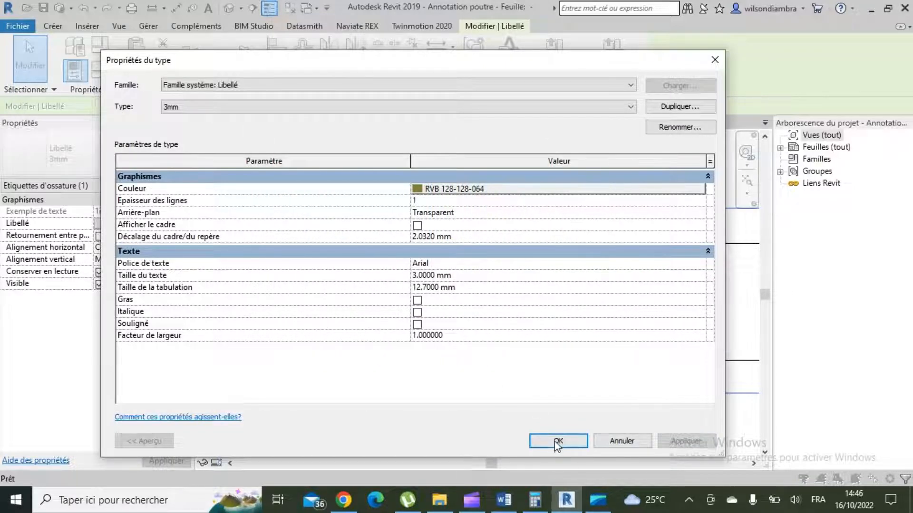
{"action": "left_click", "coordinate": [557, 442]}
- Load the olive-labelled beam tag family into structure.rvt, replacing the existing version
{"action": "left_click", "coordinate": [537, 421]}
{"action": "left_click", "coordinate": [514, 57]}
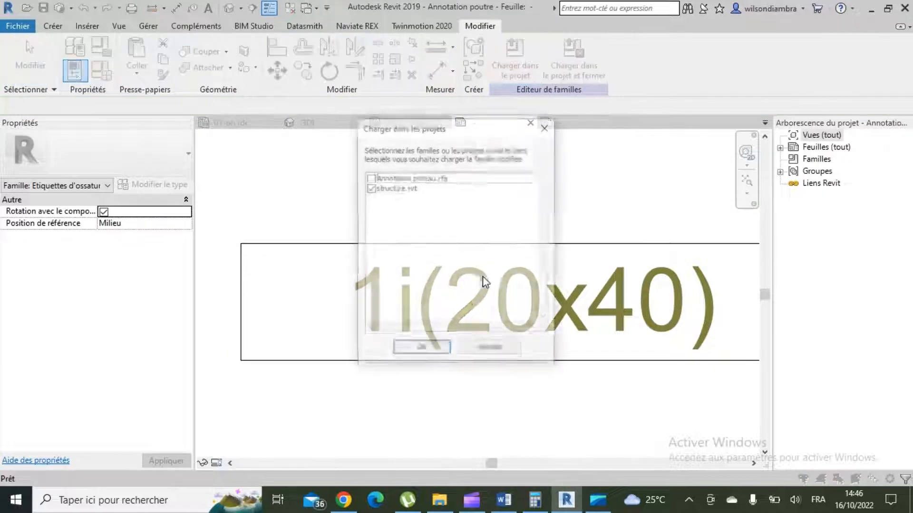
{"action": "left_click", "coordinate": [422, 349]}
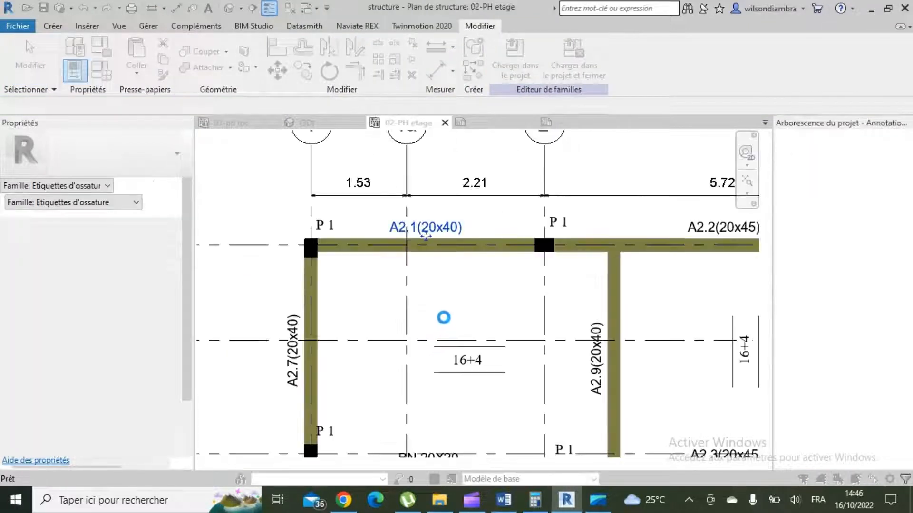
{"action": "left_click", "coordinate": [454, 208]}
{"action": "scroll", "coordinate": [478, 171], "scroll_direction": "down", "scroll_amount": 3}
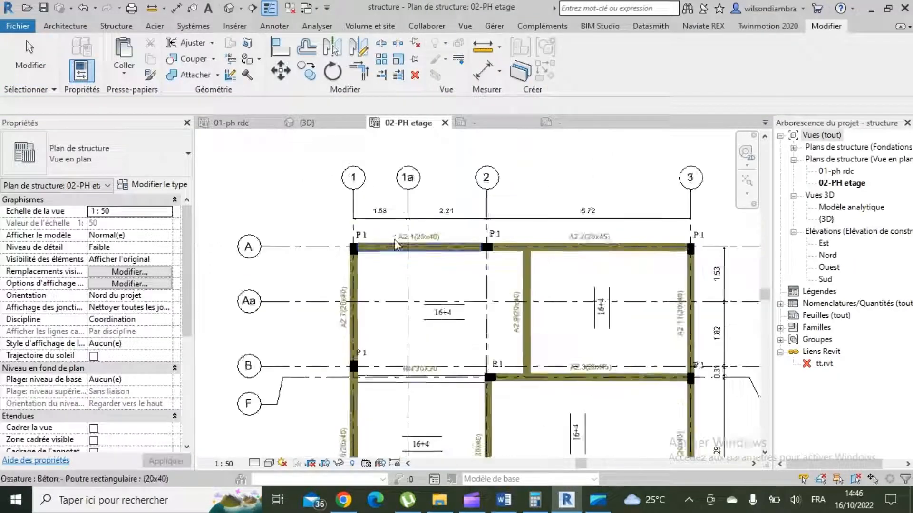
- Reopen the beam tag family from the A2.1 tag and set its 3mm label type's color to orange, RGB 255-128-000
{"action": "scroll", "coordinate": [409, 257], "scroll_direction": "up", "scroll_amount": 3}
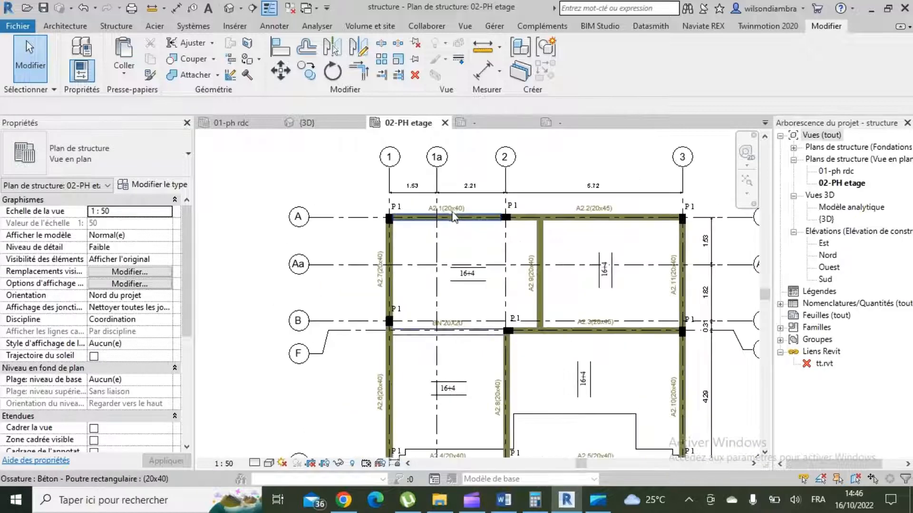
{"action": "left_click", "coordinate": [439, 209]}
{"action": "left_click", "coordinate": [578, 84]}
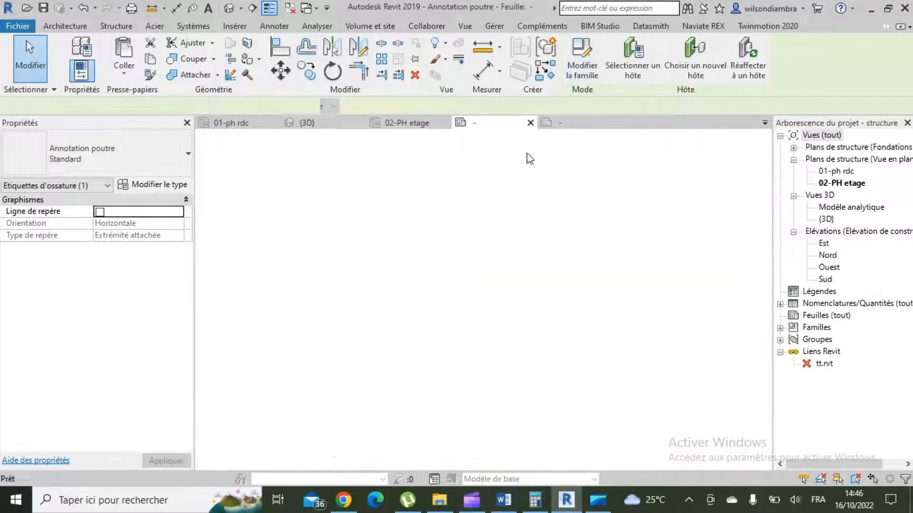
{"action": "left_click", "coordinate": [497, 307]}
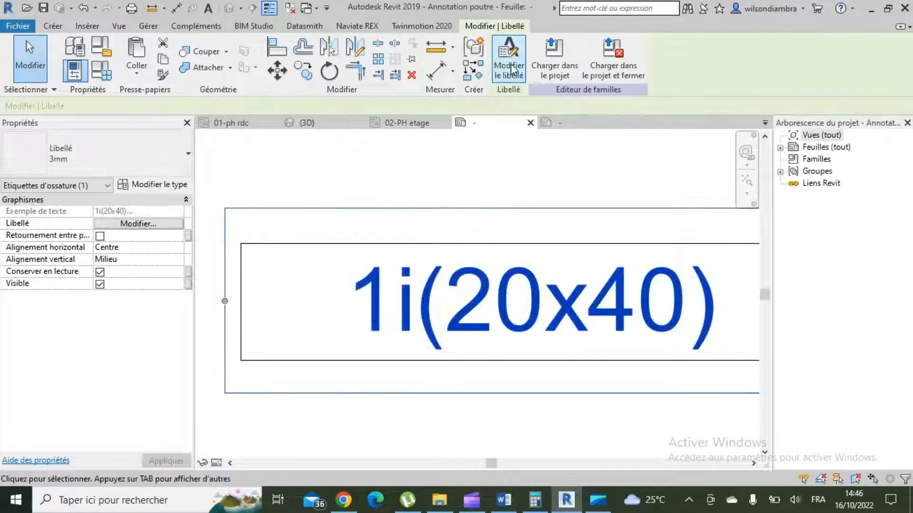
{"action": "left_click", "coordinate": [153, 184]}
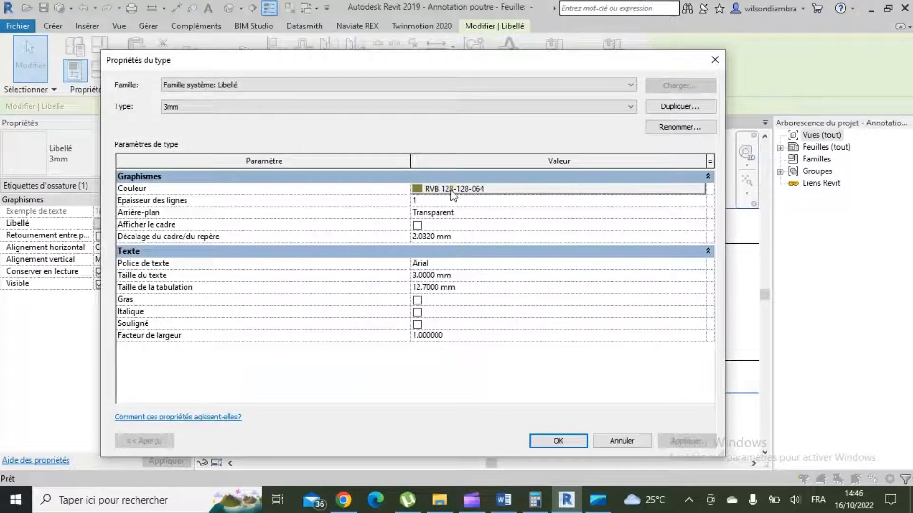
{"action": "left_click", "coordinate": [453, 190]}
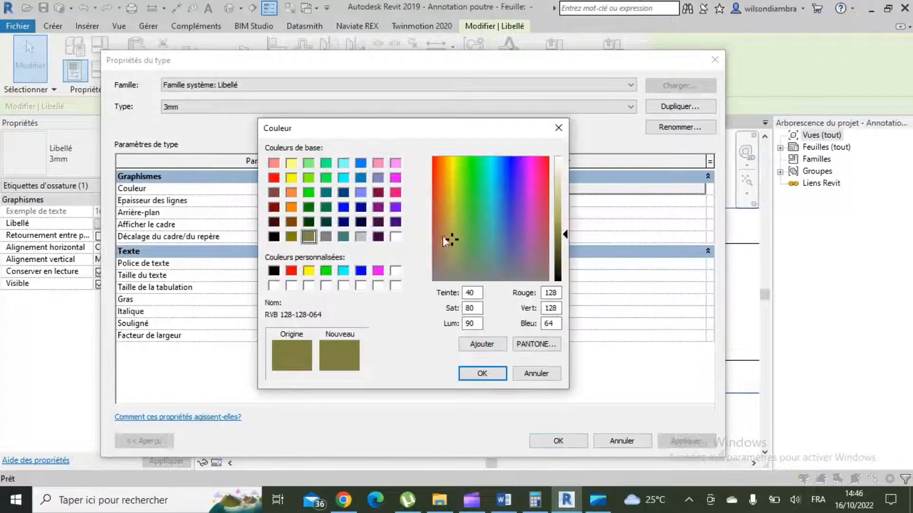
{"action": "left_click", "coordinate": [292, 207]}
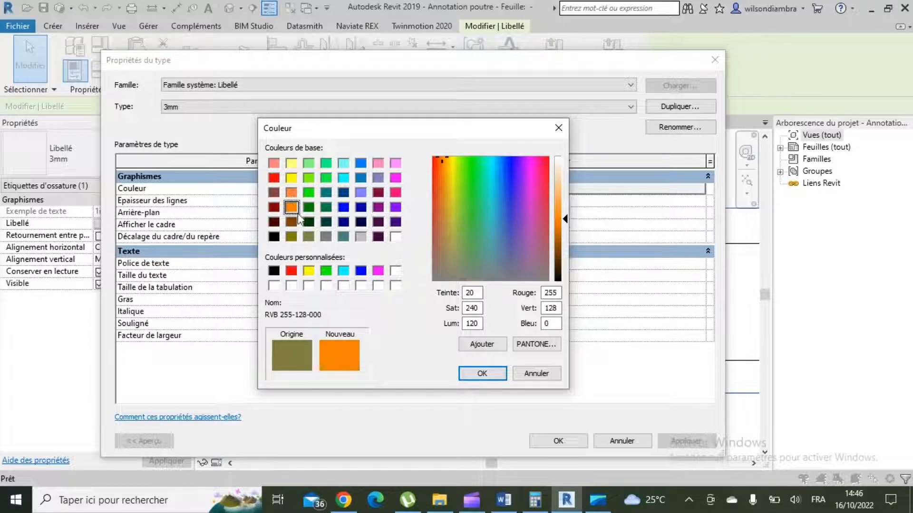
{"action": "left_click", "coordinate": [481, 374]}
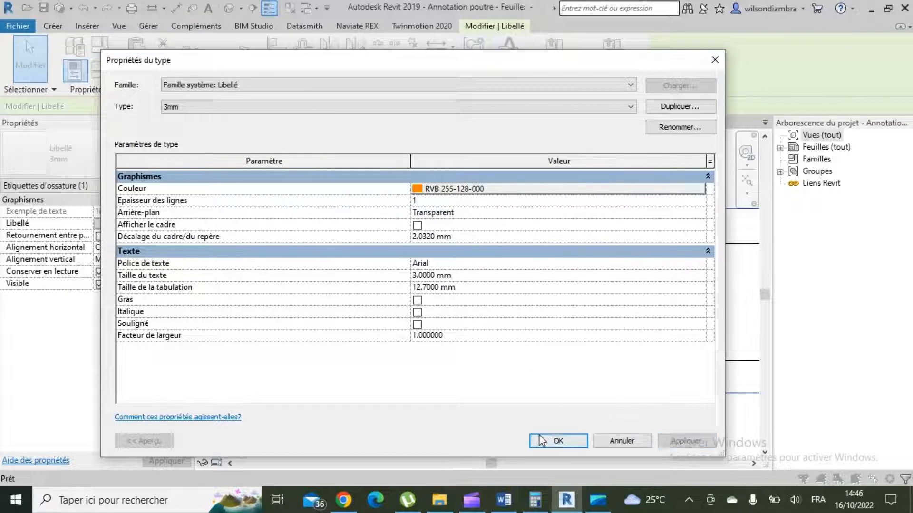
{"action": "left_click", "coordinate": [539, 440]}
- Load the orange-labelled beam tag family into structure.rvt, replacing the existing version
{"action": "left_click", "coordinate": [555, 58]}
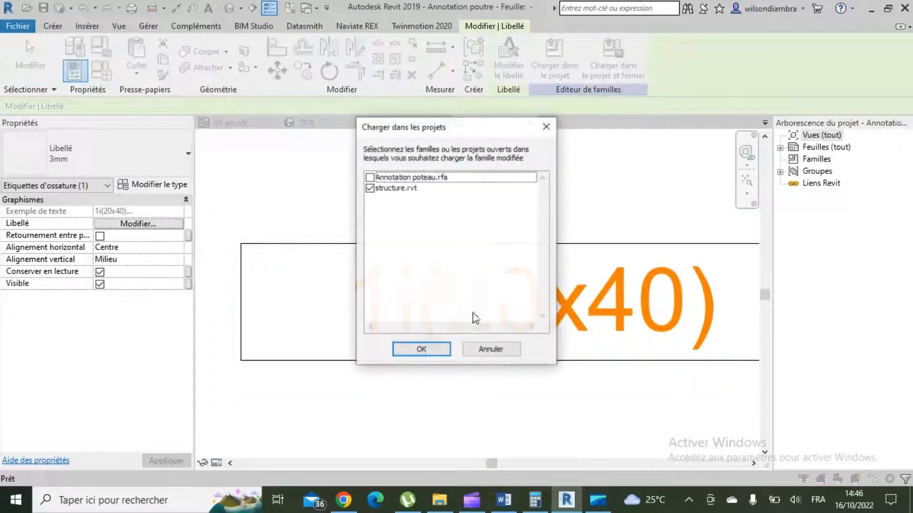
{"action": "left_click", "coordinate": [421, 349]}
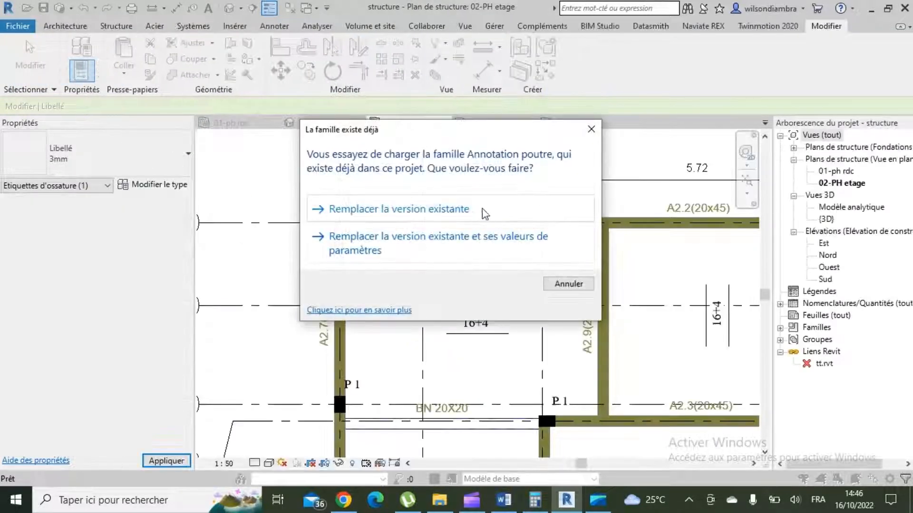
{"action": "left_click", "coordinate": [483, 213]}
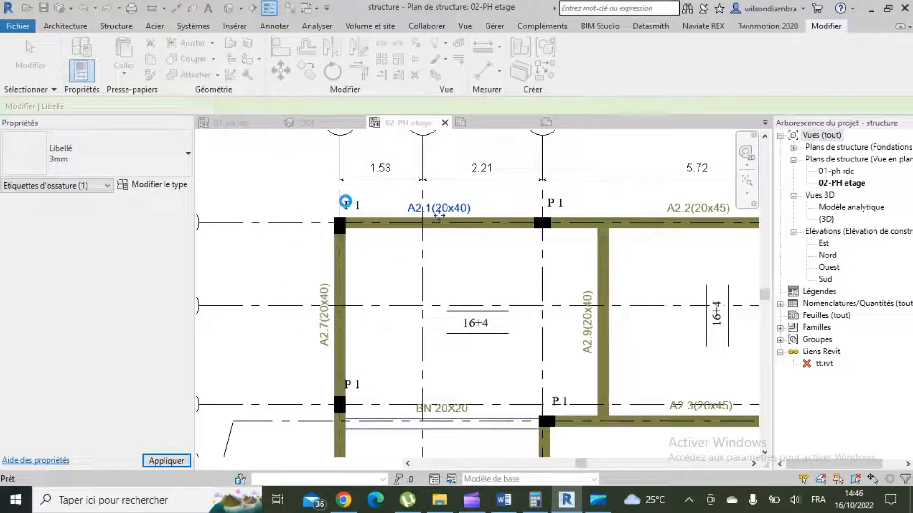
{"action": "left_click", "coordinate": [293, 187]}
{"action": "scroll", "coordinate": [291, 186], "scroll_direction": "down", "scroll_amount": 5}
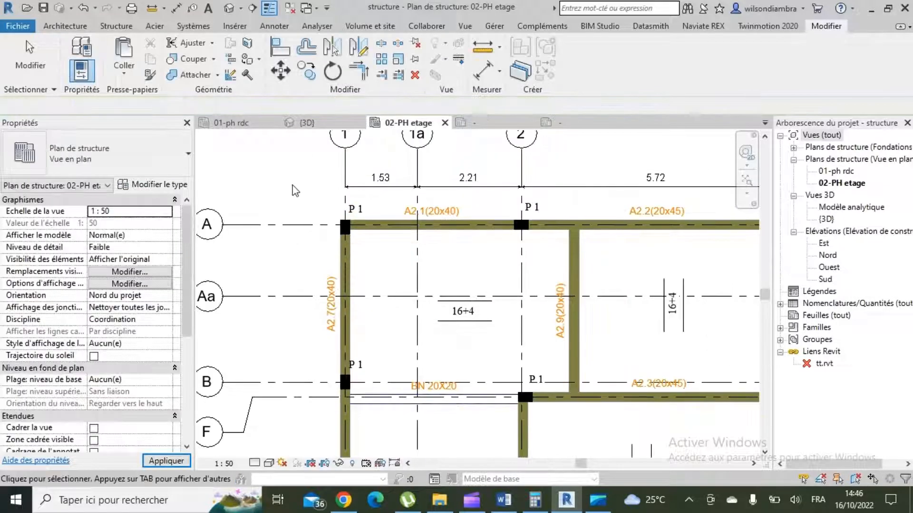
- Reopen the beam tag family from the A2.1 tag and set its 3mm label type's color to black (Noir)
{"action": "scroll", "coordinate": [338, 197], "scroll_direction": "up", "scroll_amount": 4}
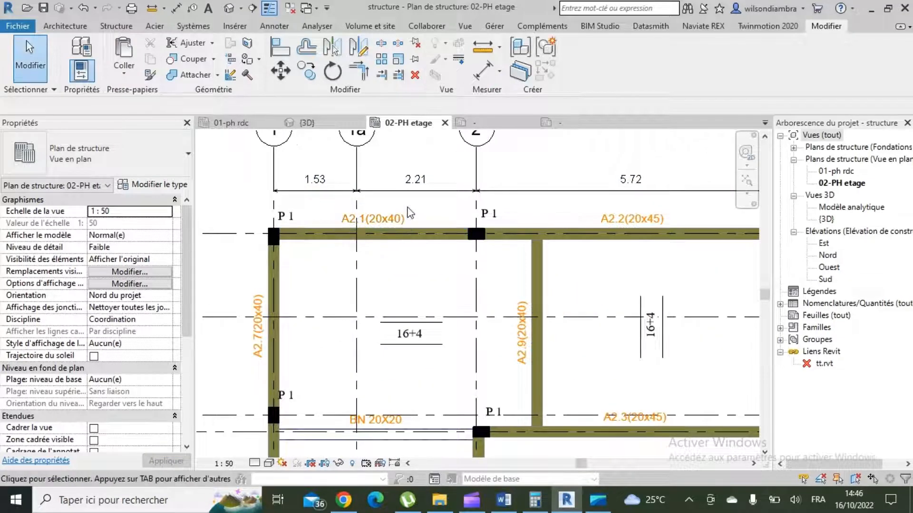
{"action": "left_click", "coordinate": [376, 219]}
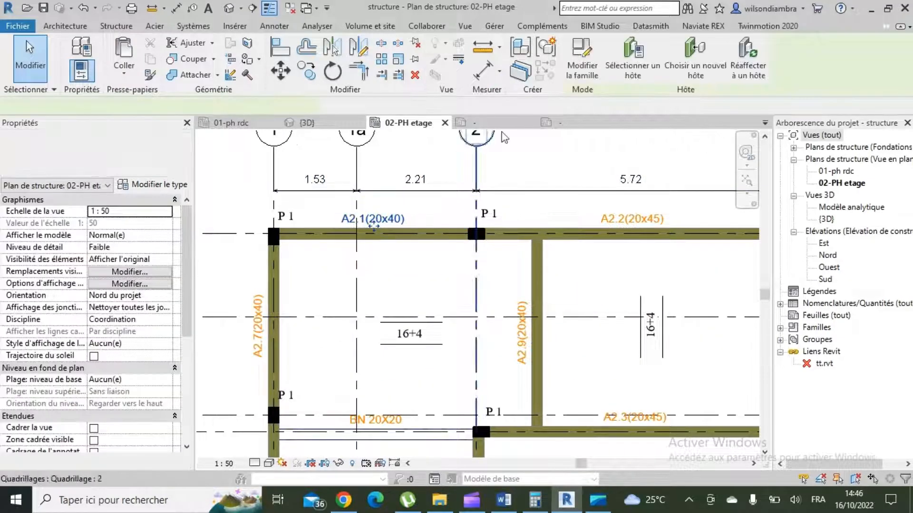
{"action": "left_click", "coordinate": [584, 62]}
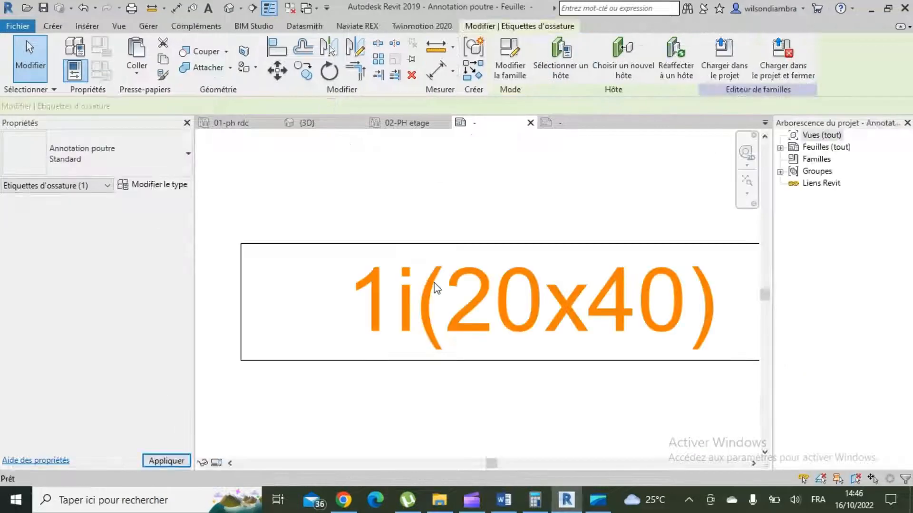
{"action": "left_click", "coordinate": [424, 277]}
{"action": "left_click", "coordinate": [103, 151]}
{"action": "left_click", "coordinate": [104, 151]}
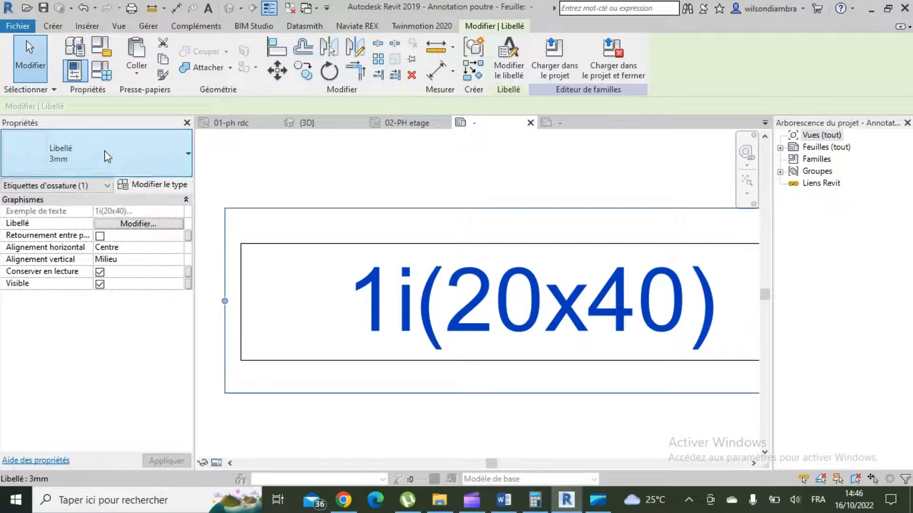
{"action": "left_click", "coordinate": [153, 185]}
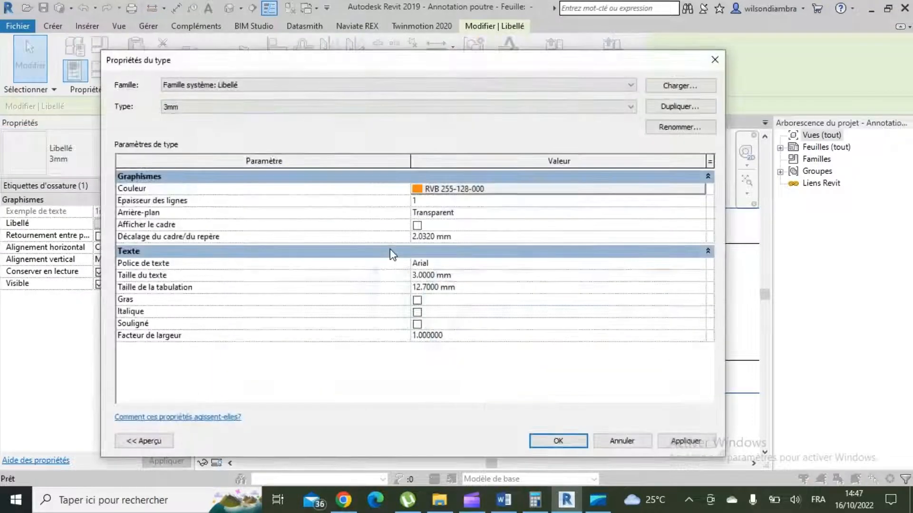
{"action": "left_click", "coordinate": [429, 188]}
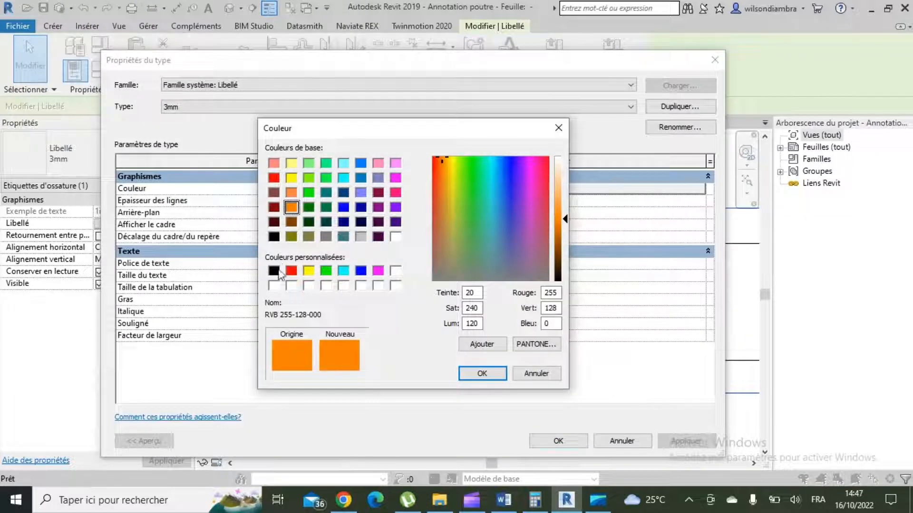
{"action": "left_click", "coordinate": [274, 271]}
{"action": "left_click", "coordinate": [502, 375]}
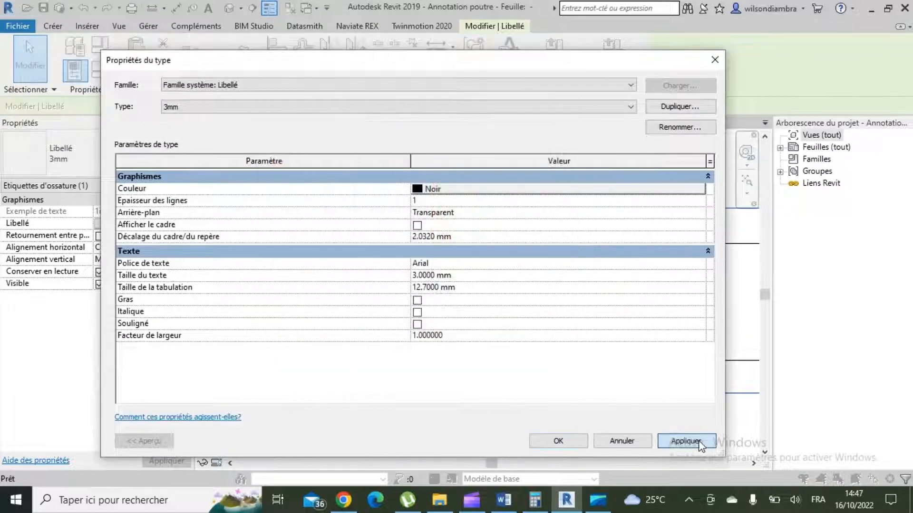
{"action": "left_click", "coordinate": [558, 440]}
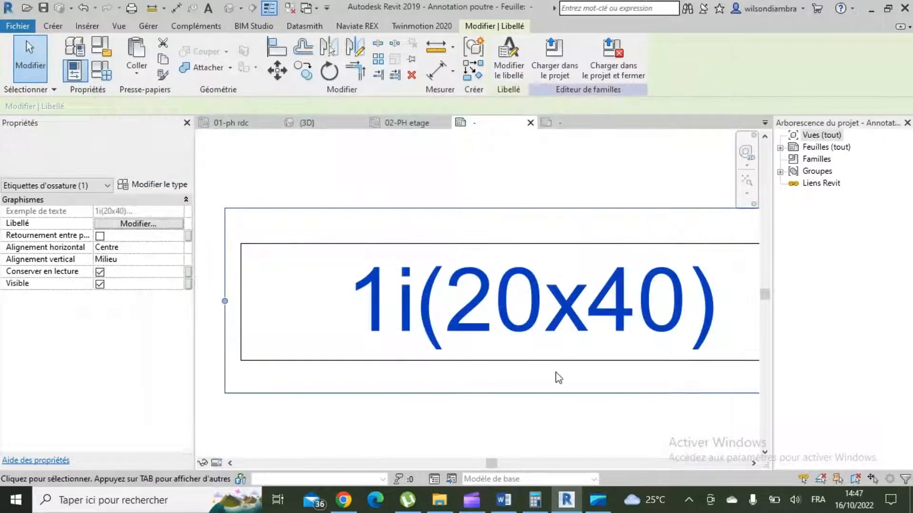
- Load the black-labelled beam tag family into structure.rvt, replacing the existing version
{"action": "left_click", "coordinate": [556, 76]}
{"action": "left_click", "coordinate": [421, 349]}
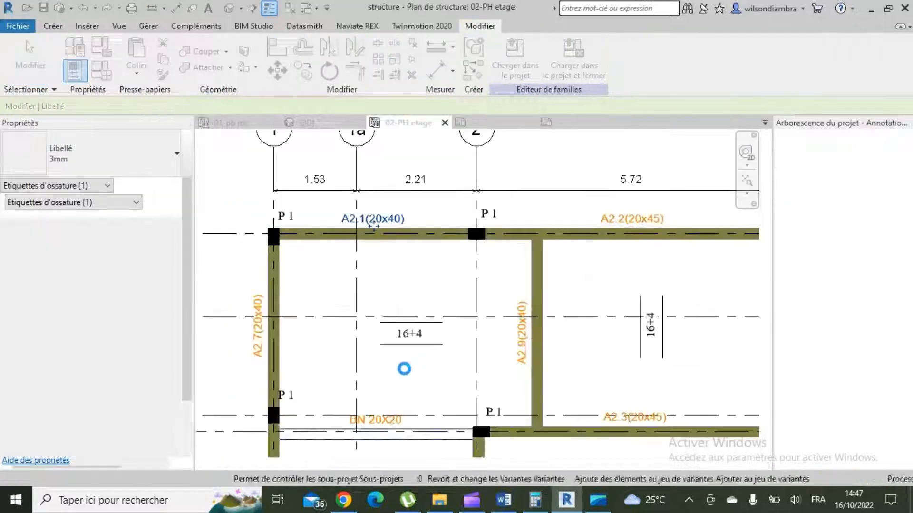
{"action": "left_click", "coordinate": [458, 216]}
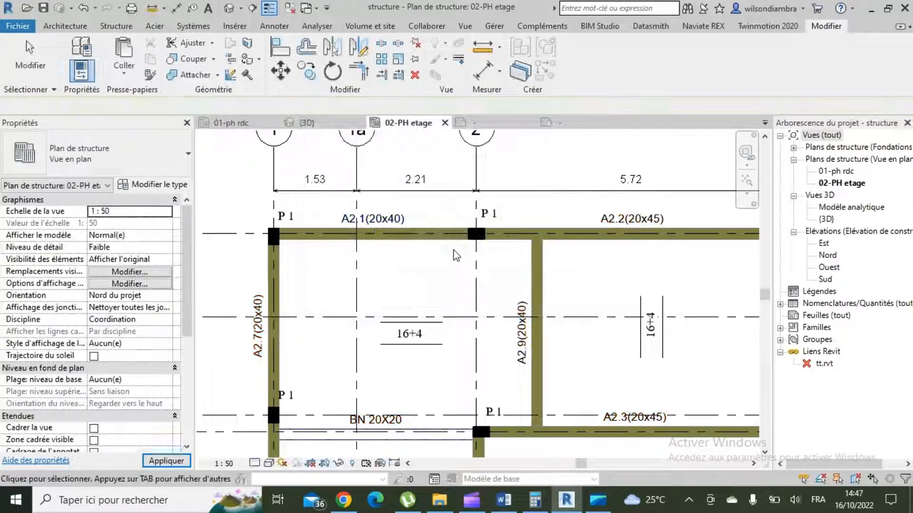
{"action": "scroll", "coordinate": [454, 250], "scroll_direction": "down", "scroll_amount": 5}
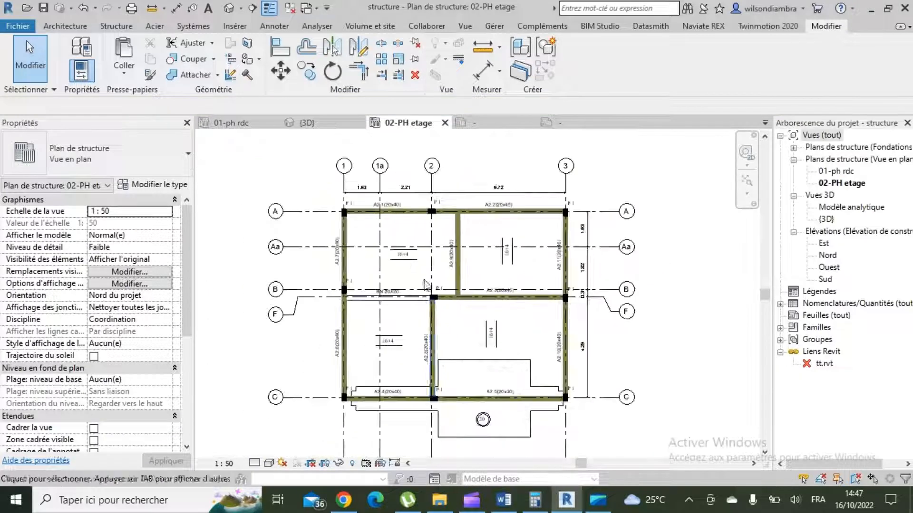
{"action": "scroll", "coordinate": [454, 333], "scroll_direction": "up", "scroll_amount": 2}
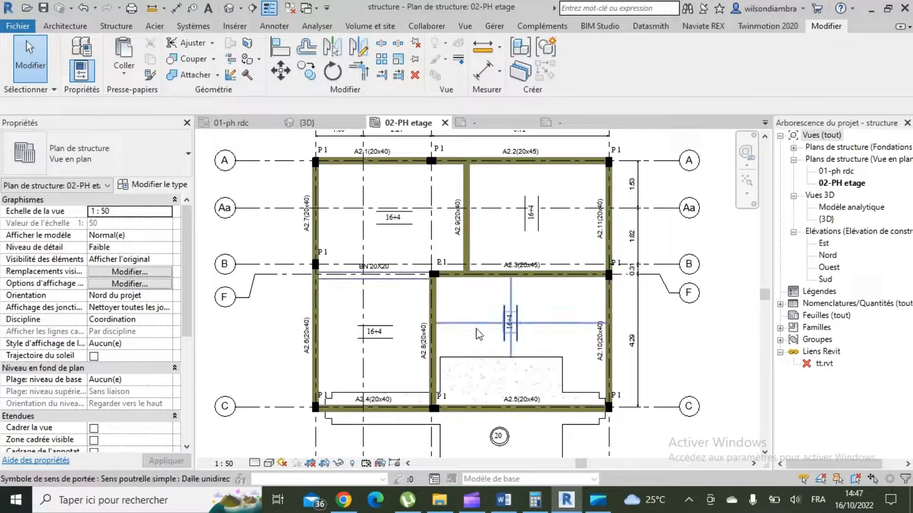
{"action": "scroll", "coordinate": [451, 320], "scroll_direction": "down", "scroll_amount": 2}
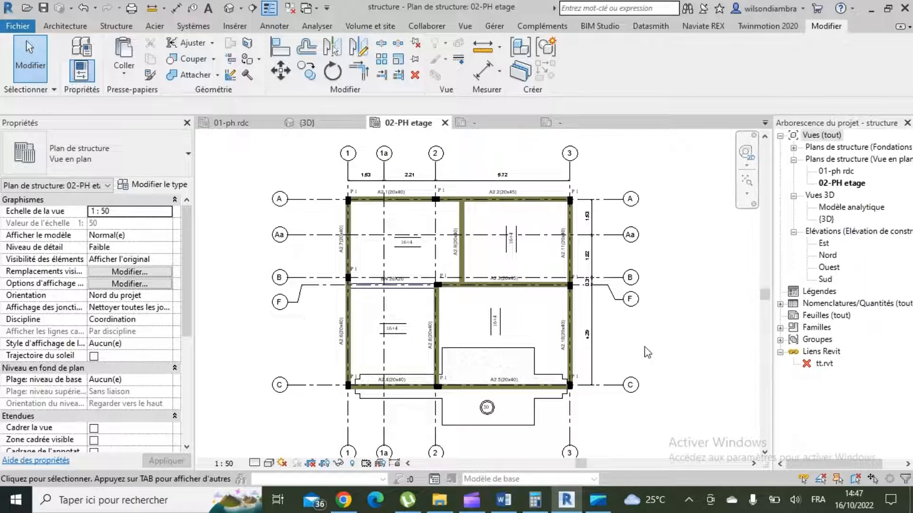
{"action": "scroll", "coordinate": [645, 348], "scroll_direction": "up", "scroll_amount": 1}
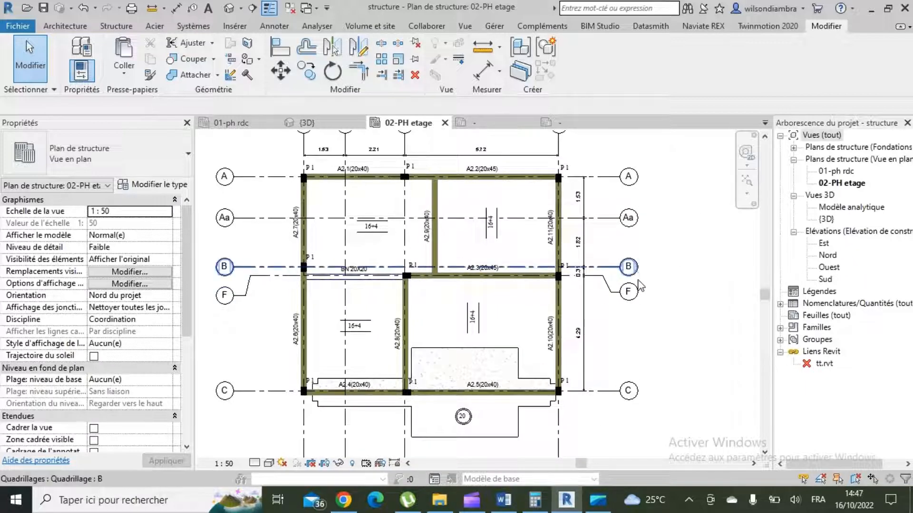
{"action": "left_click", "coordinate": [469, 505]}
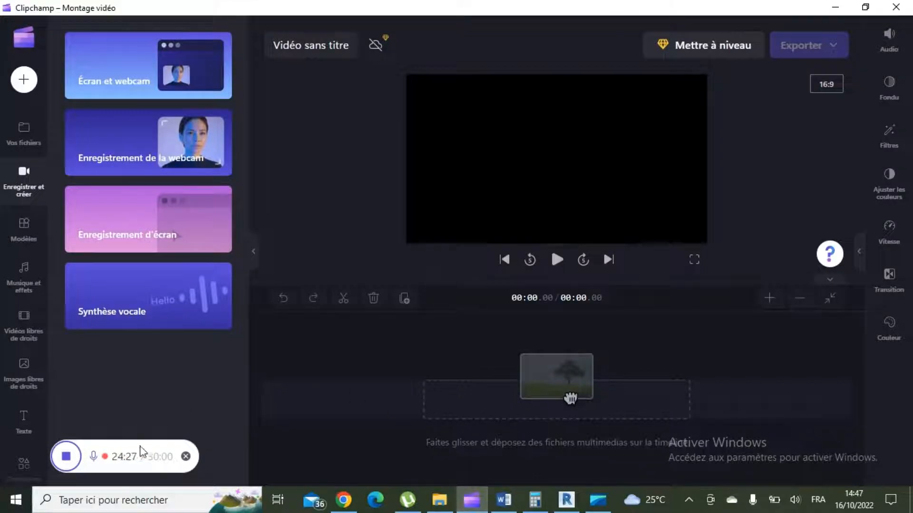